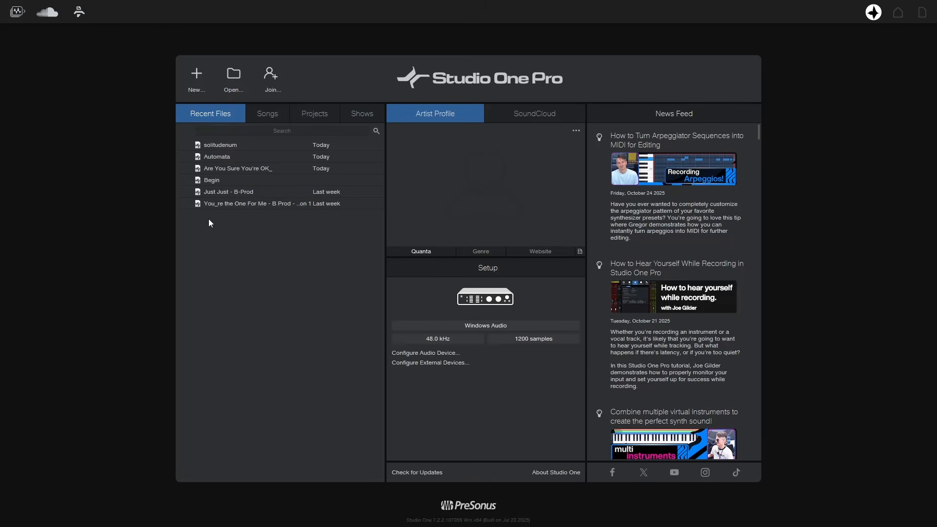
- Bring up the safety options for opening the recent song Automata, try the option to not load third-party plug-ins, and cancel
right_click(216, 160)
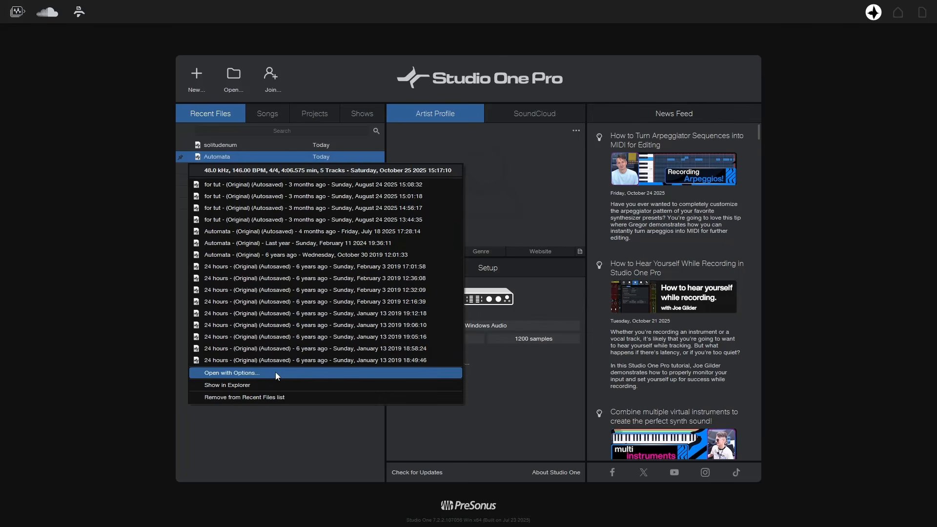
click(323, 374)
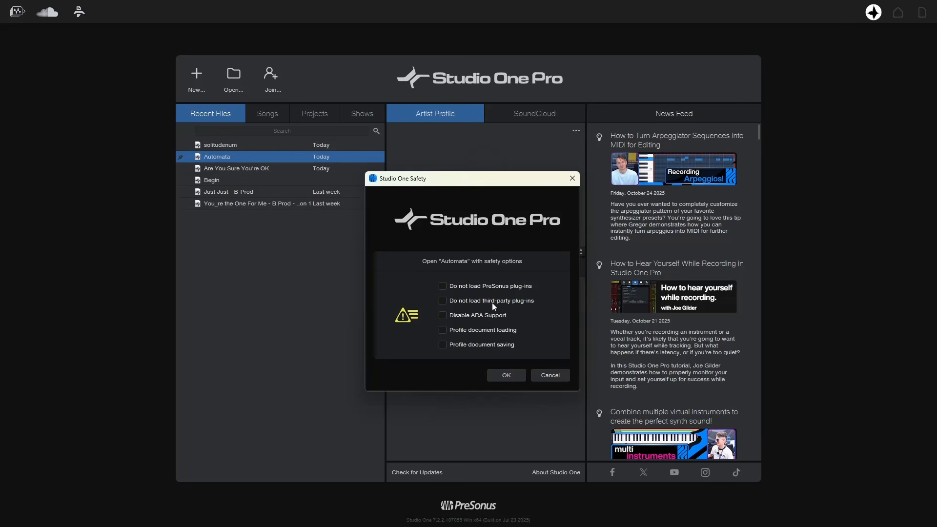
click(441, 303)
click(443, 300)
click(556, 375)
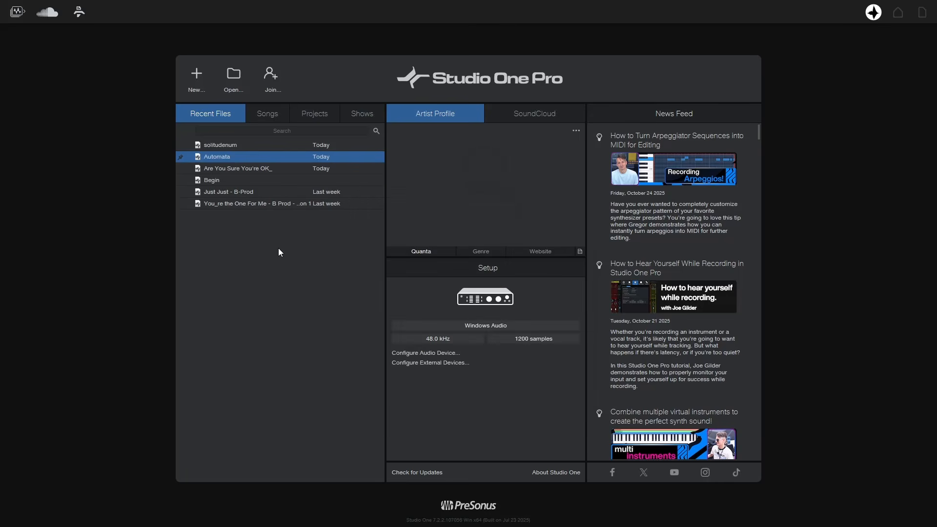
- Show the recent song Automata in File Explorer
right_click(220, 157)
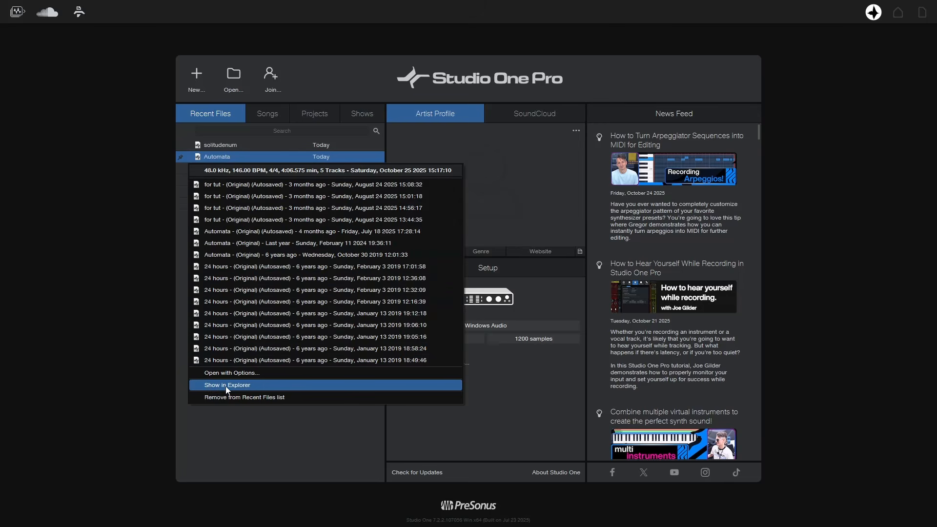
click(224, 424)
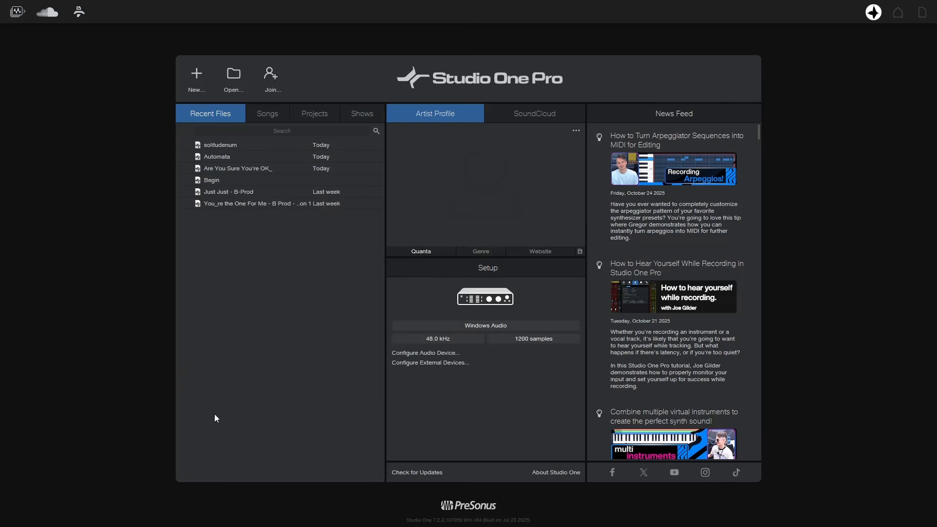
key(ctrl+shift+f)
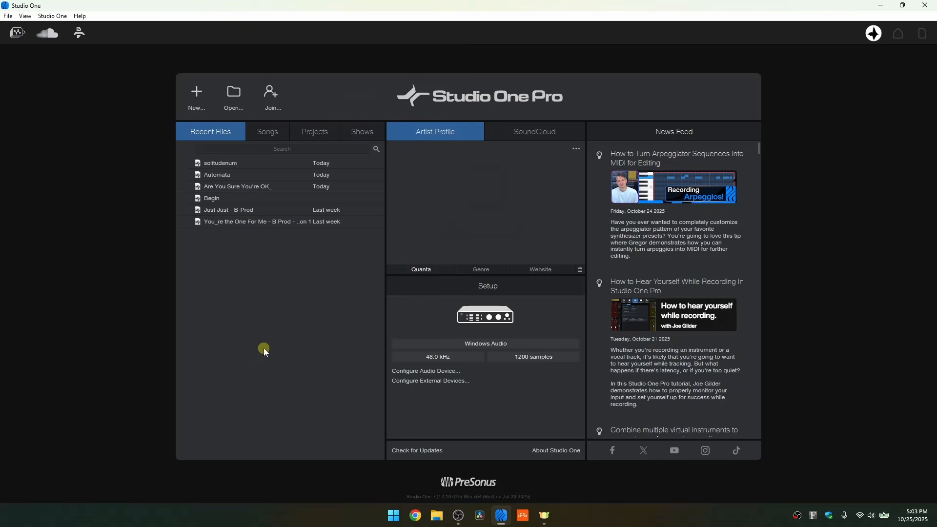
right_click(223, 175)
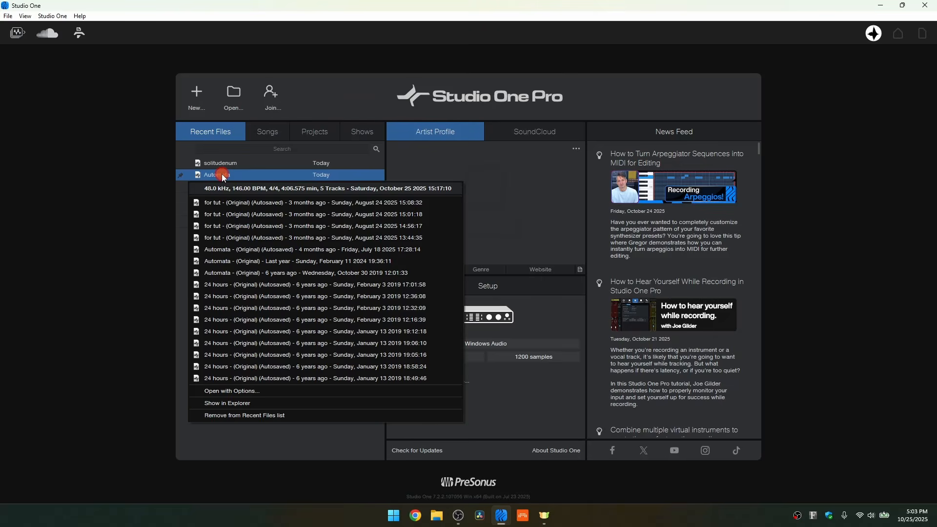
click(233, 404)
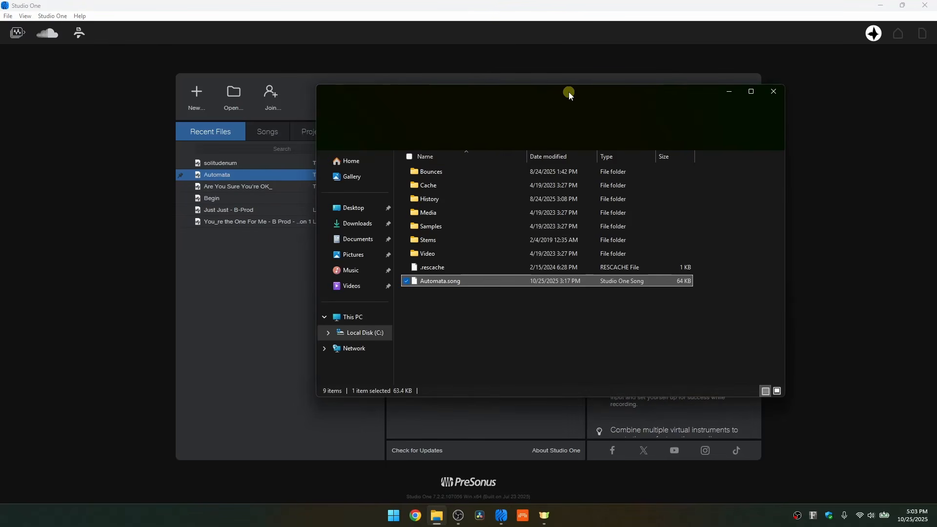
- View the parent Finished Tracks folder and close the File Explorer window
drag(570, 91, 506, 120)
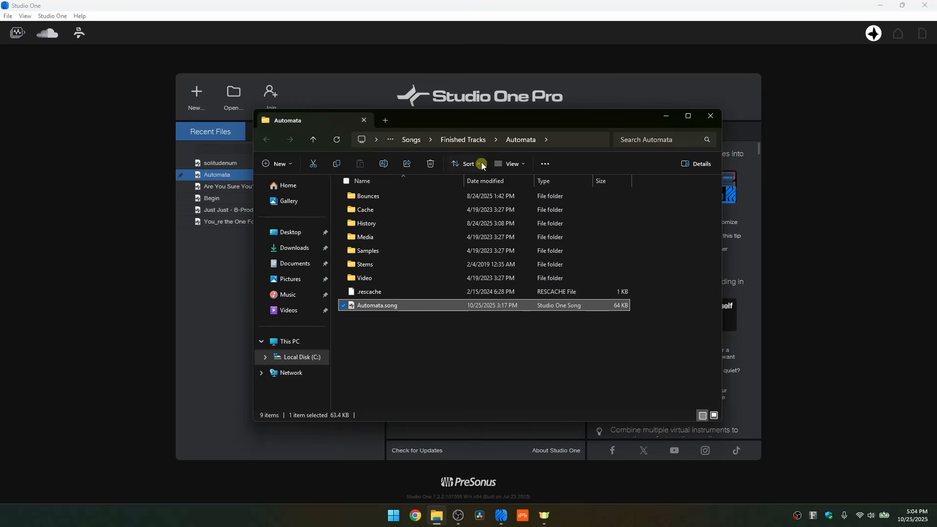
click(469, 140)
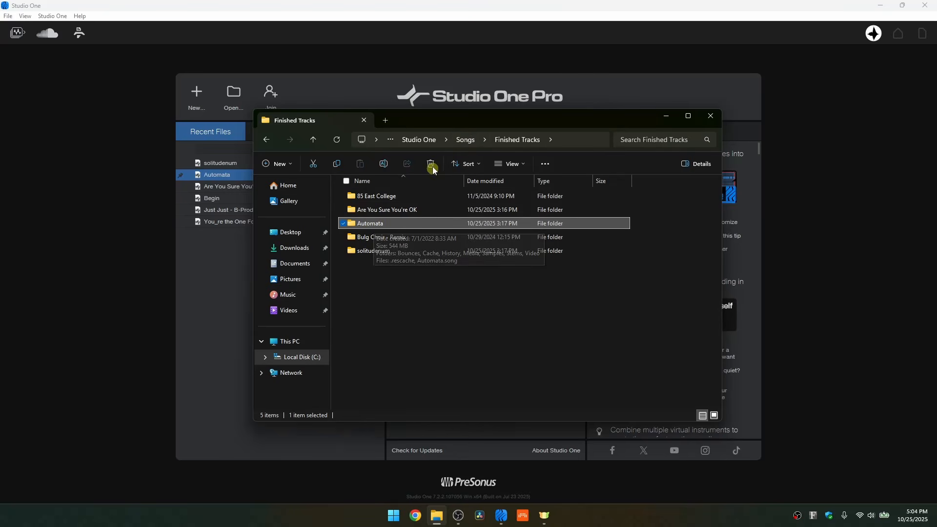
click(712, 118)
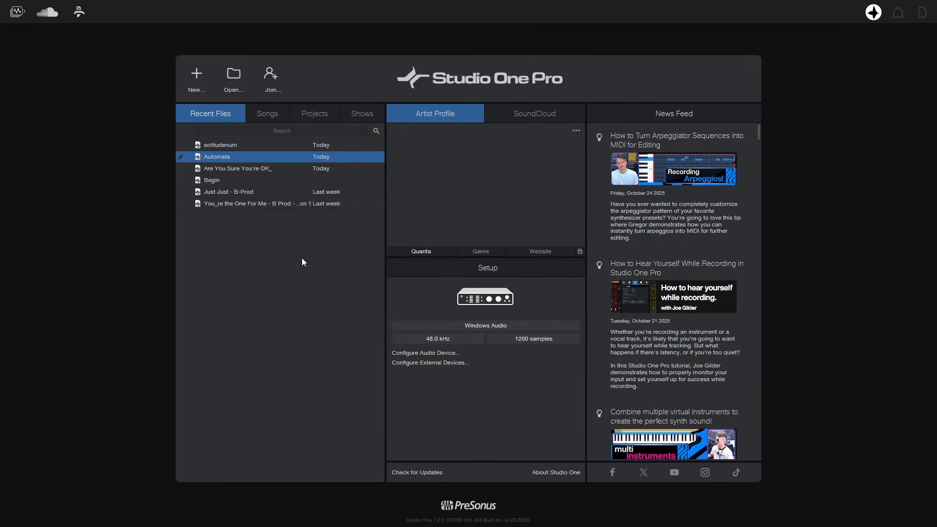
- Start a new song from the Record and Mix template and enable stretching audio files to tempo
key(ctrl+n)
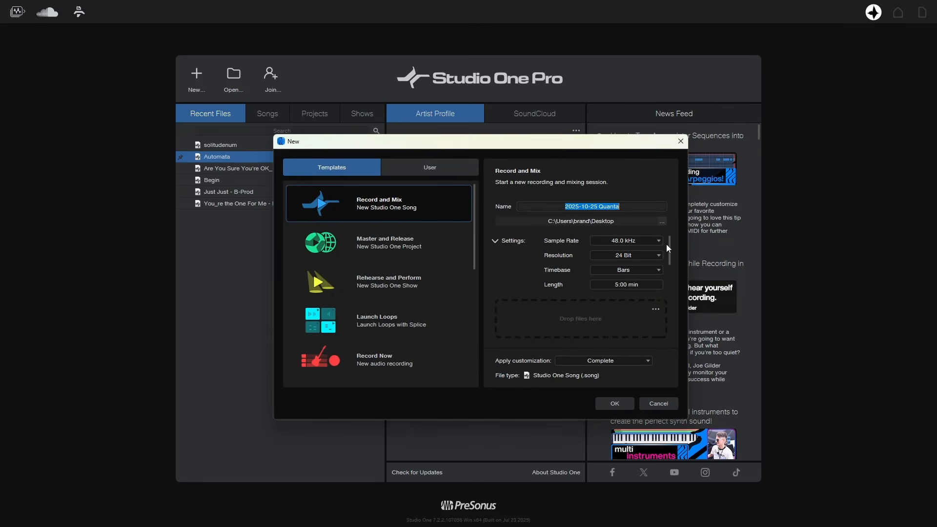
drag(670, 245, 672, 283)
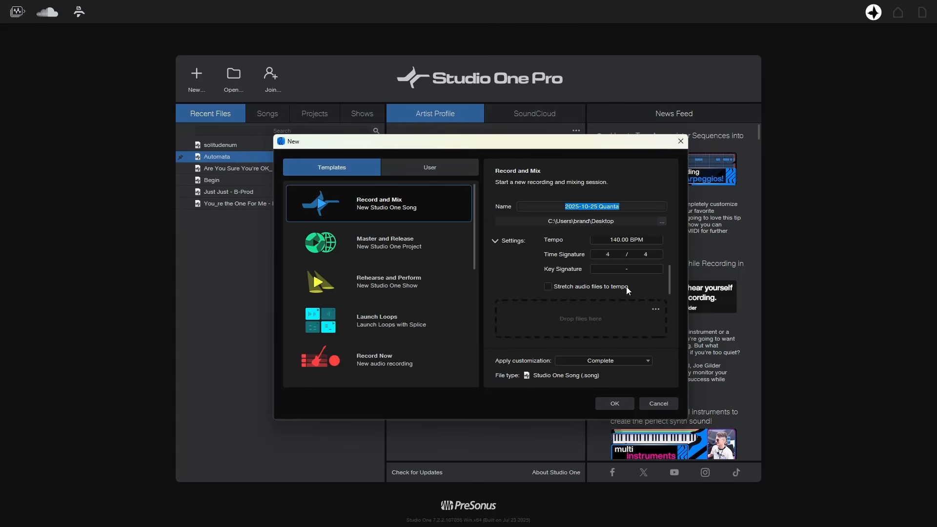
click(547, 287)
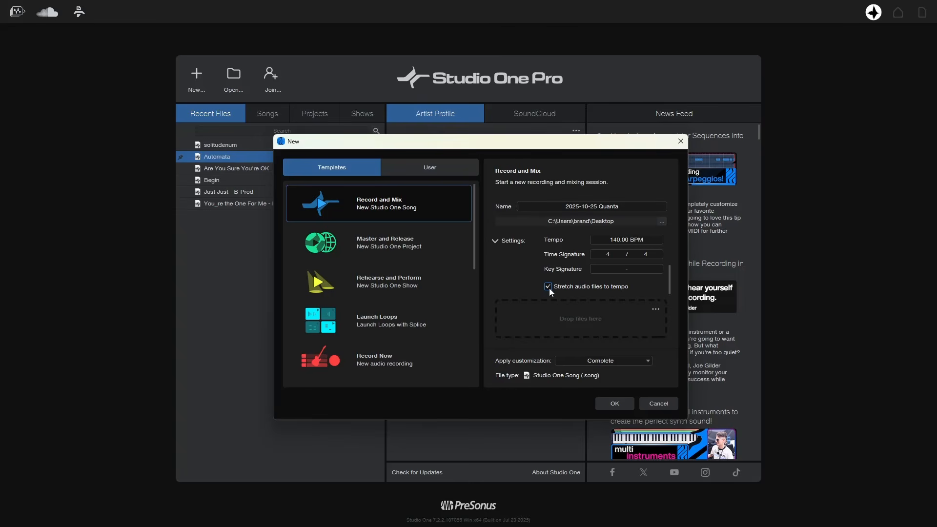
click(548, 288)
drag(671, 287, 673, 278)
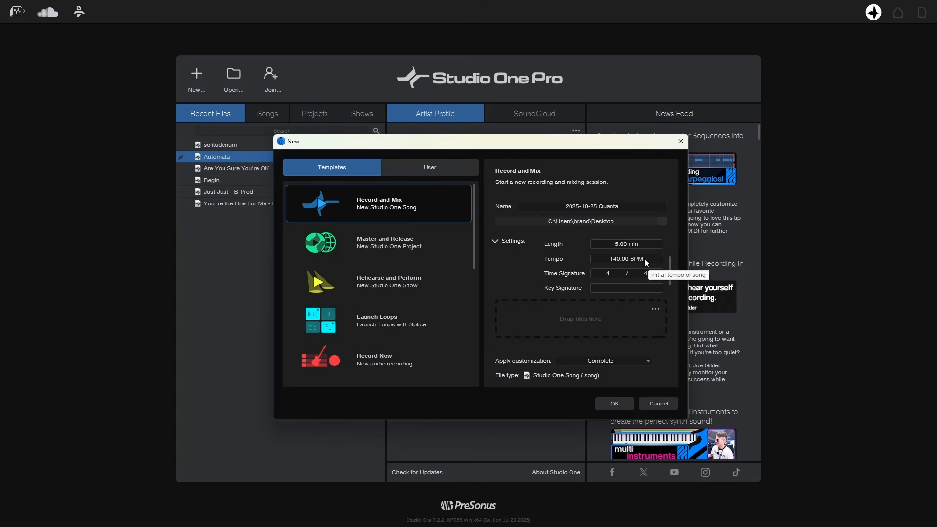
drag(671, 265, 669, 295)
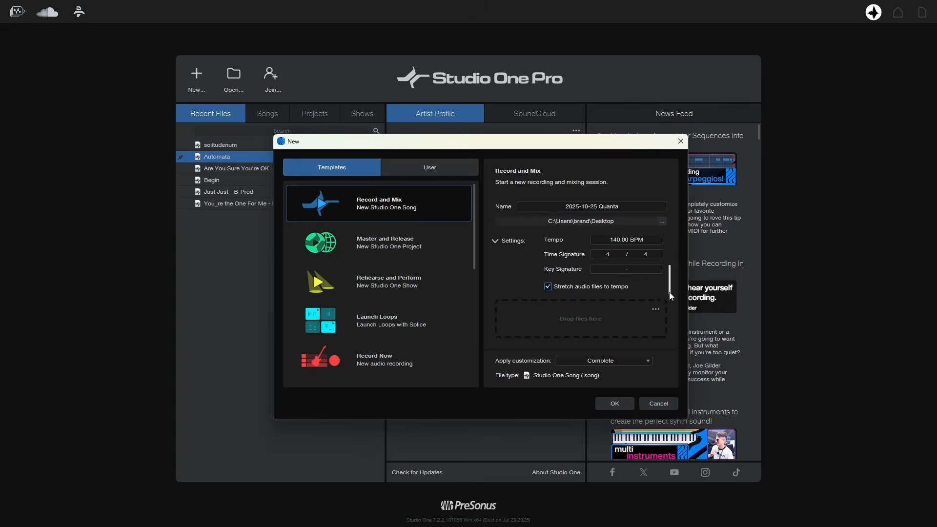
- Collapse the additional song settings and create the new song
click(496, 242)
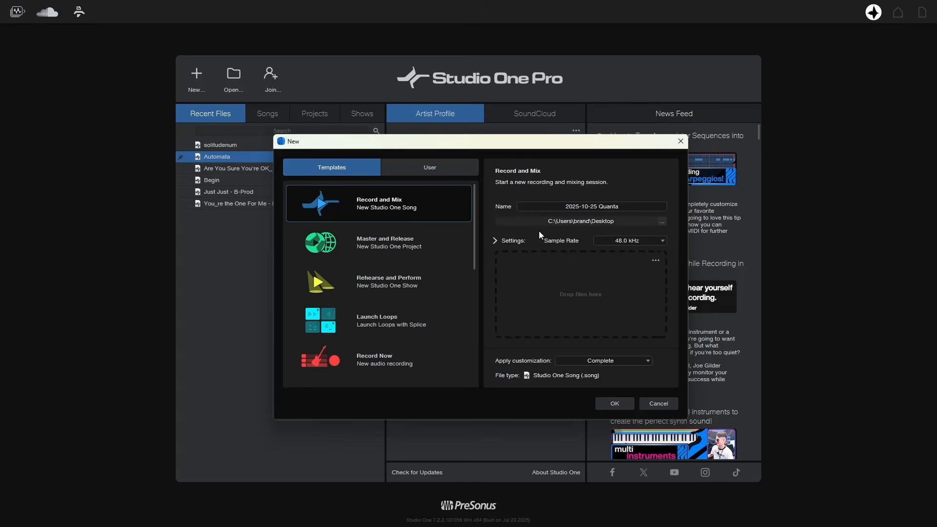
click(494, 241)
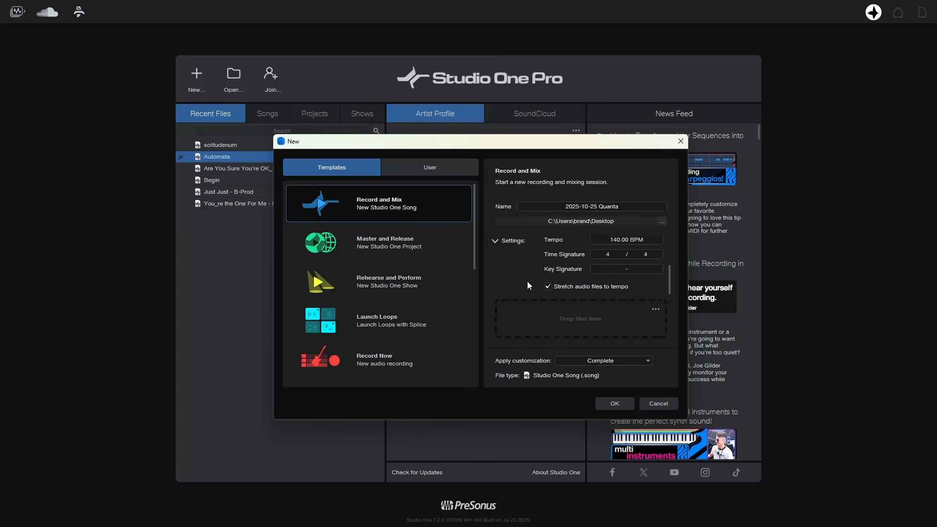
click(495, 241)
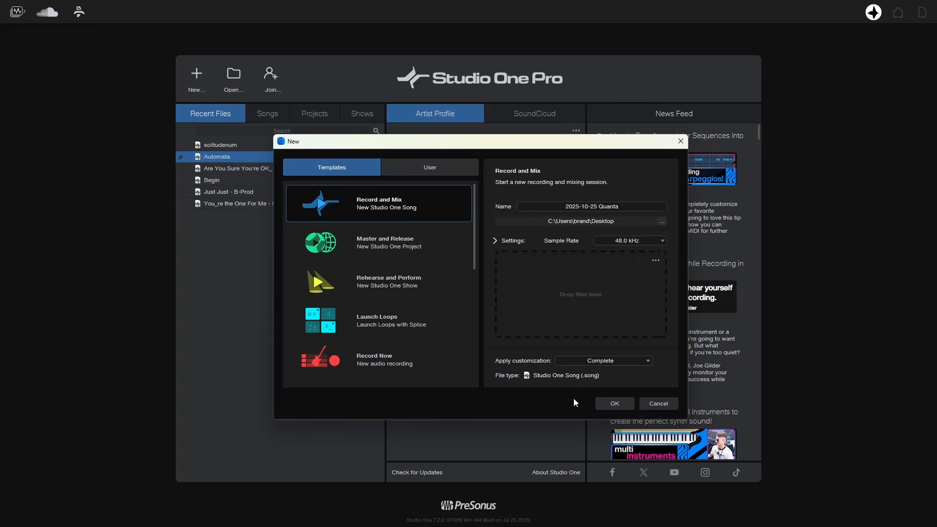
click(614, 403)
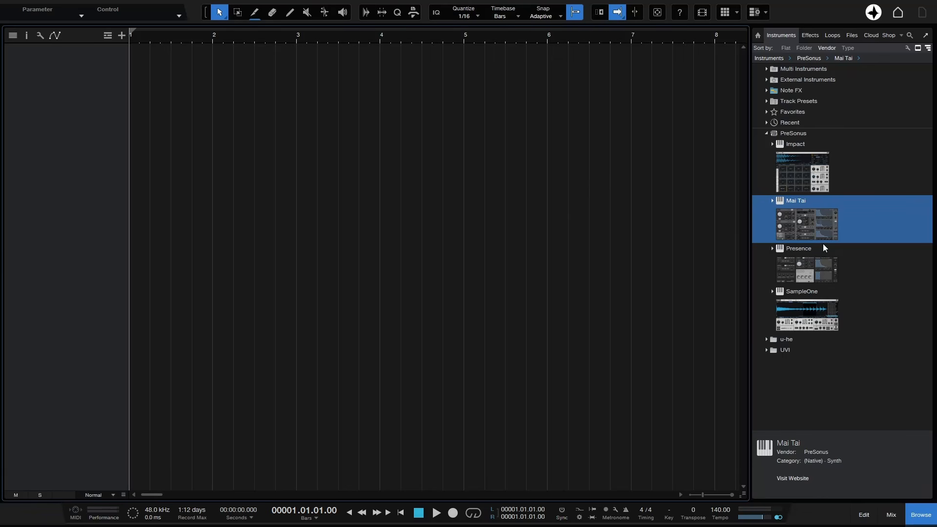
- Show the inspector and open the Customization window for the transport controls
click(26, 35)
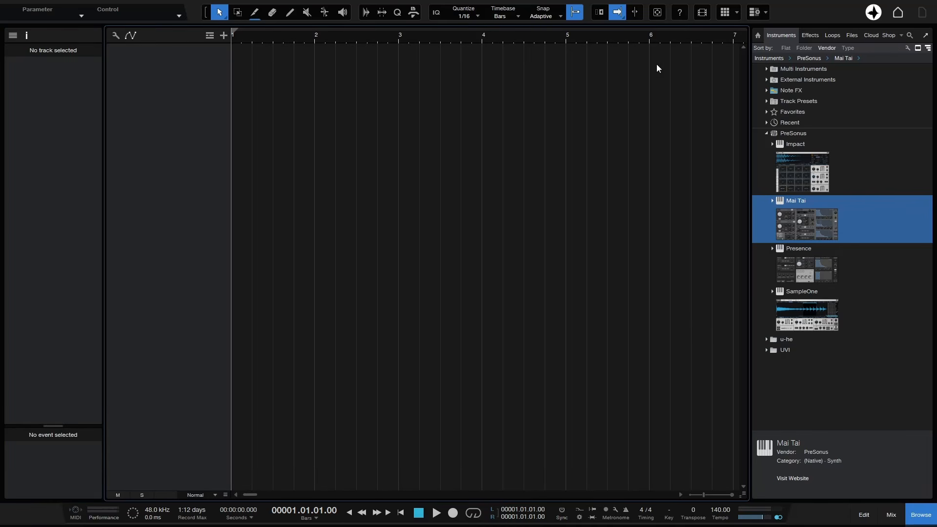
right_click(805, 8)
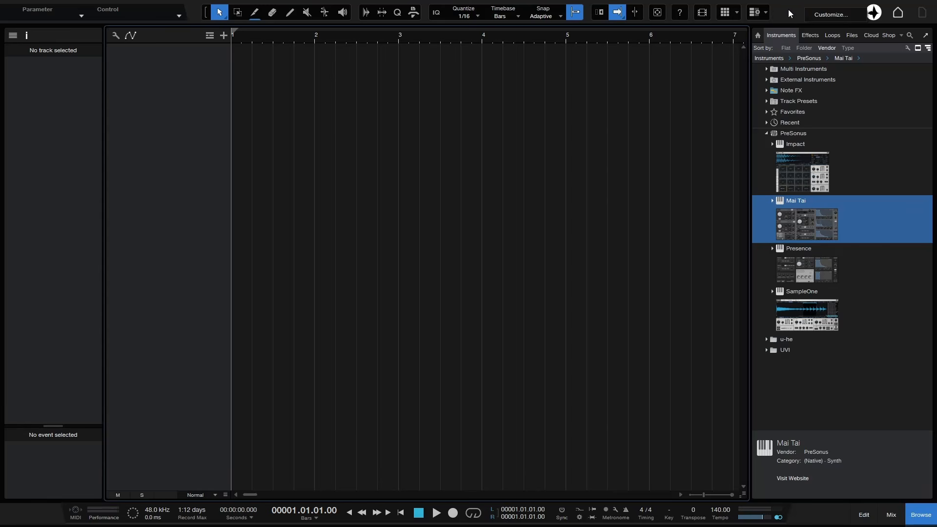
right_click(54, 122)
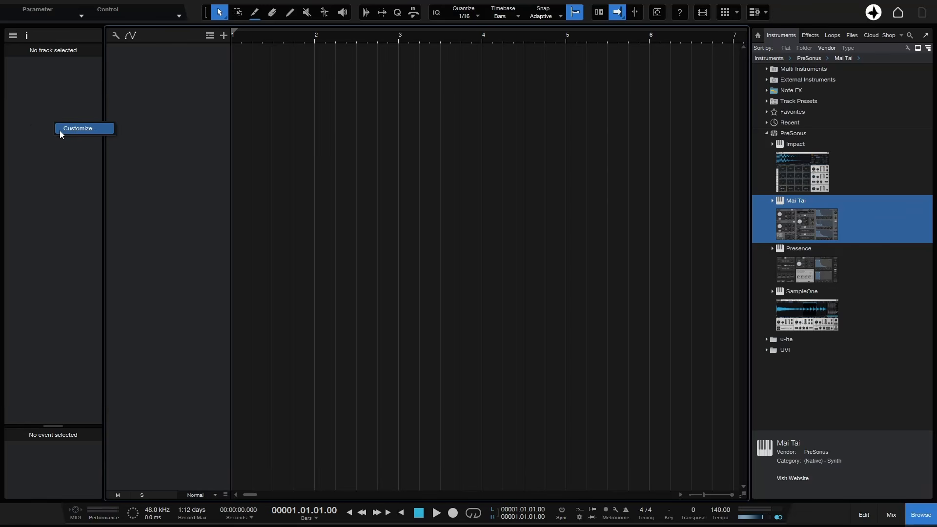
right_click(812, 36)
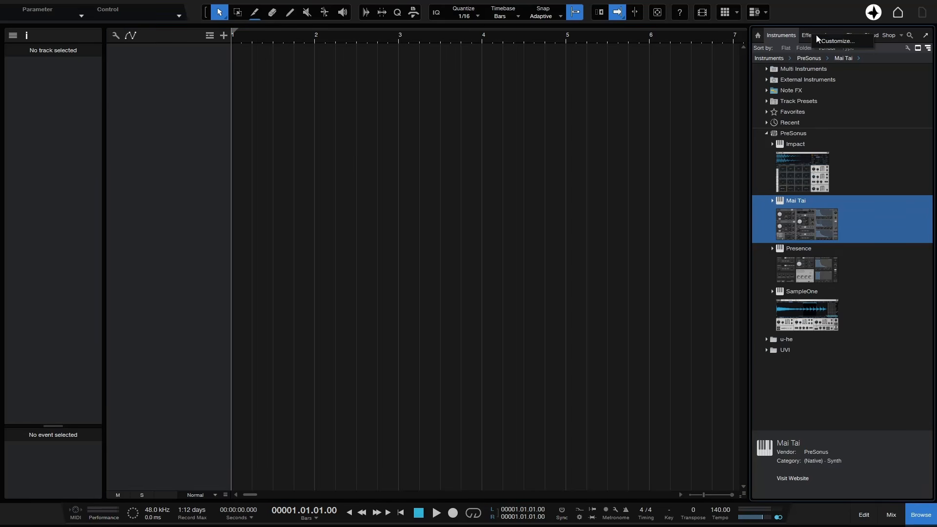
right_click(825, 514)
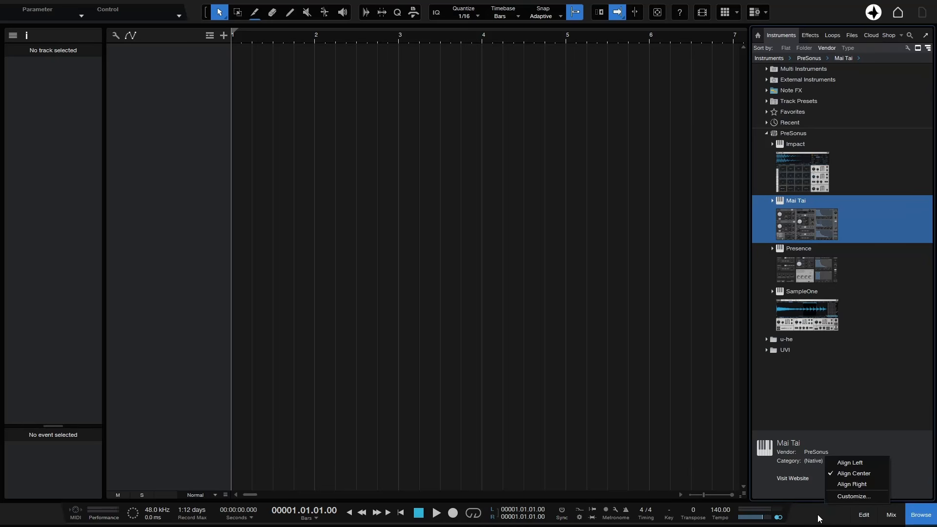
click(847, 496)
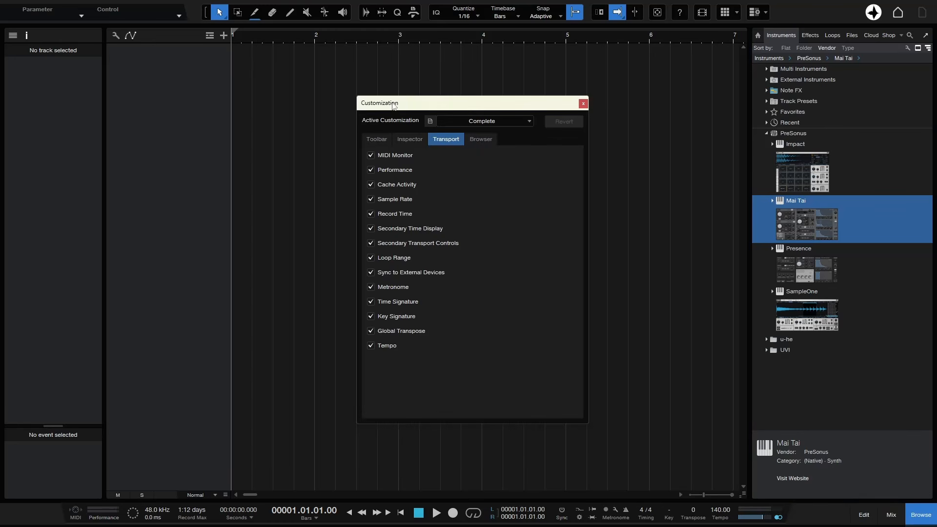
- Hide the inspector and widen the browser slightly so its Pool section fits
click(27, 38)
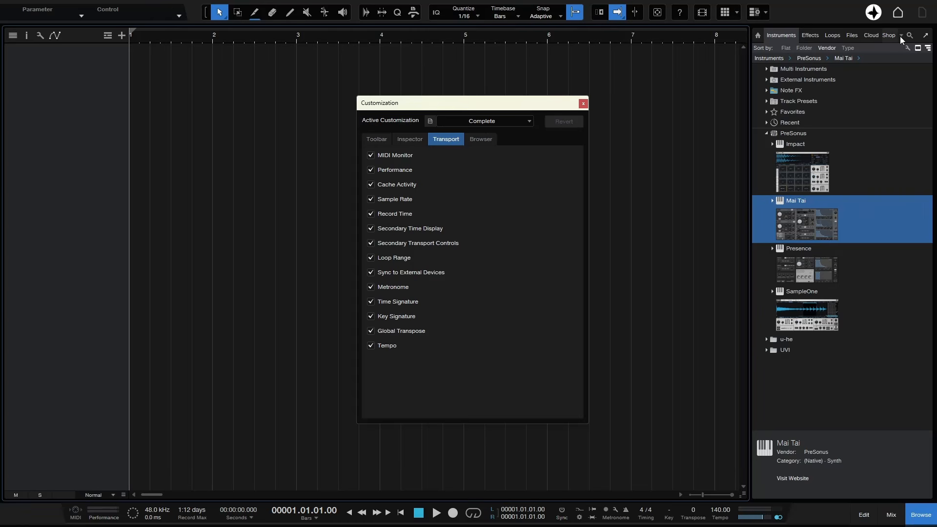
mouse_move(748, 196)
mouse_down()
mouse_move(715, 199)
mouse_move(730, 194)
mouse_up()
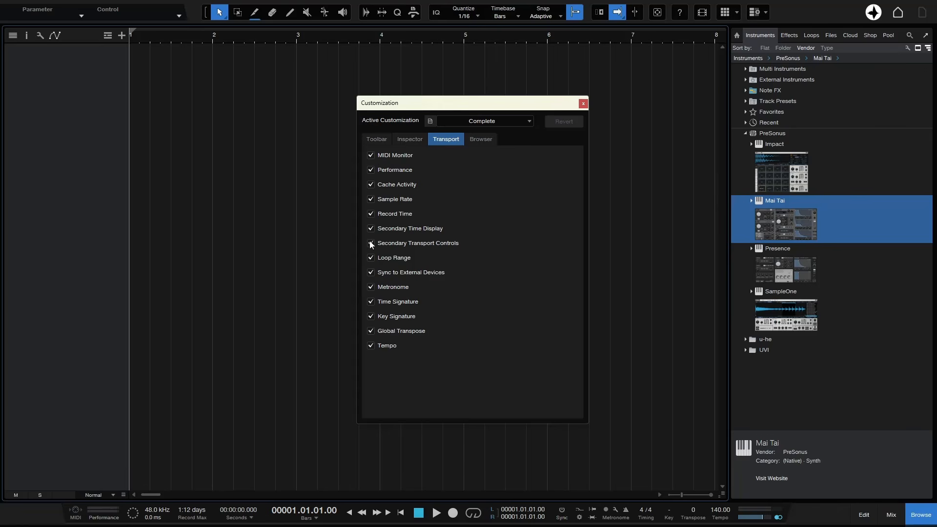
- Remove Sync to External Devices, Secondary Time Display, Key Signature, Time Signature, Metronome, Cache Activity and Performance from the transport
click(371, 272)
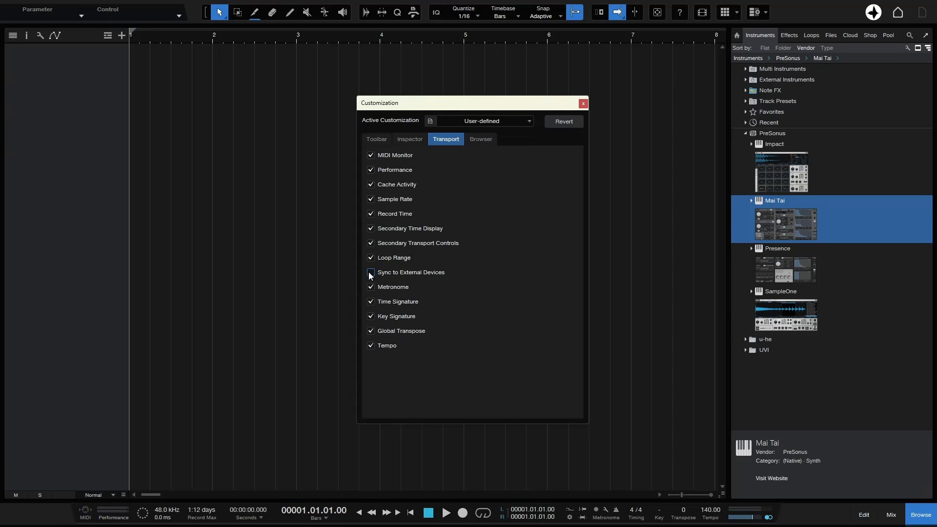
click(371, 228)
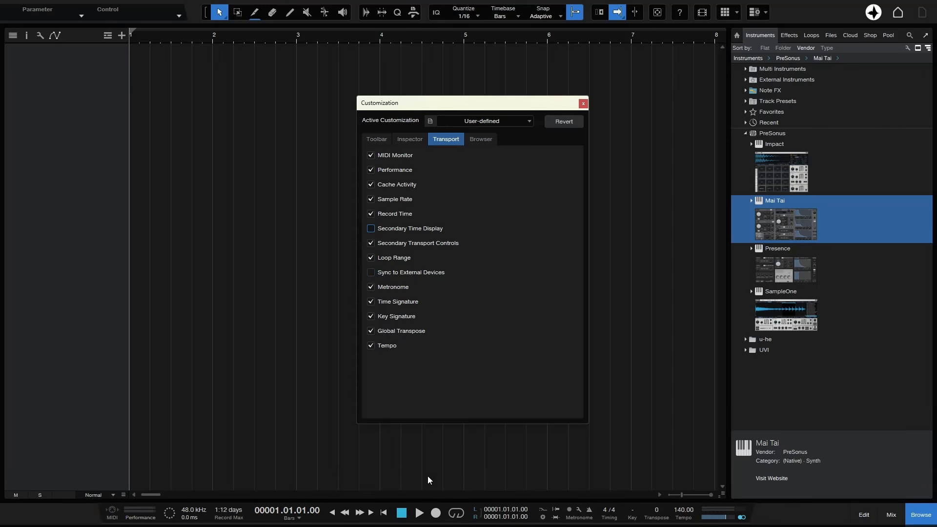
click(371, 316)
click(371, 301)
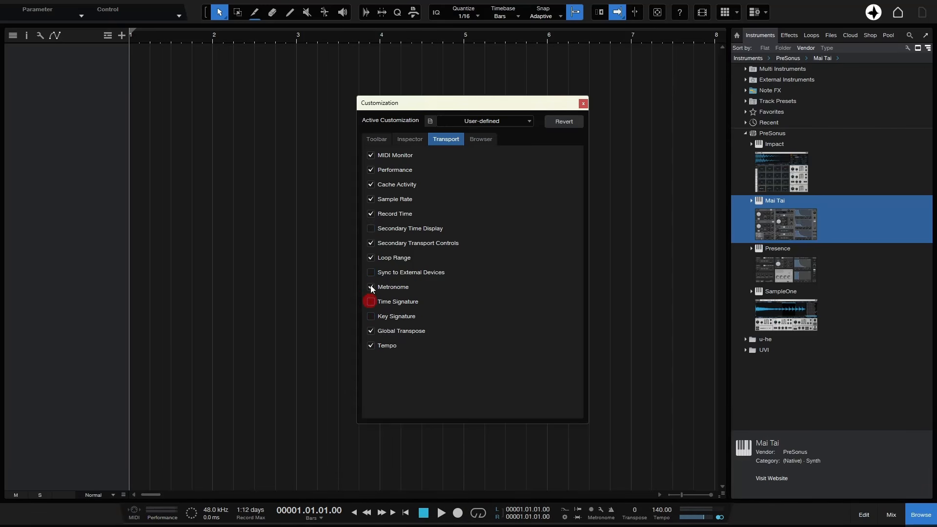
click(371, 287)
click(371, 185)
click(371, 170)
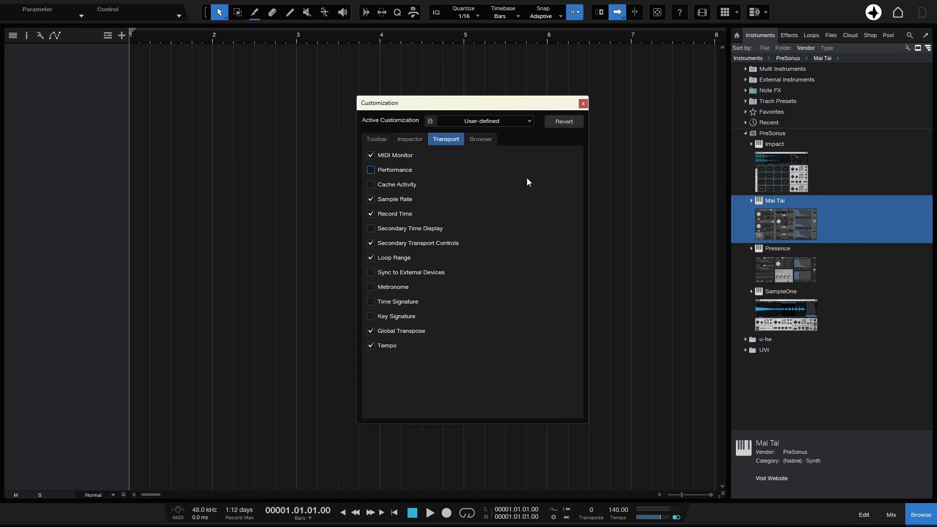
- Try out the Complete, Basic, Minimal and Audio Editing customization presets in turn
click(530, 123)
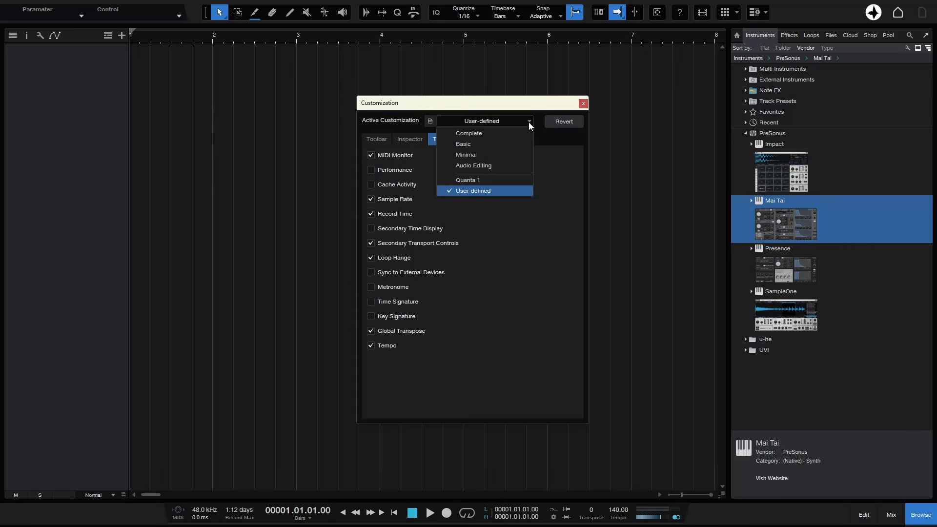
click(483, 132)
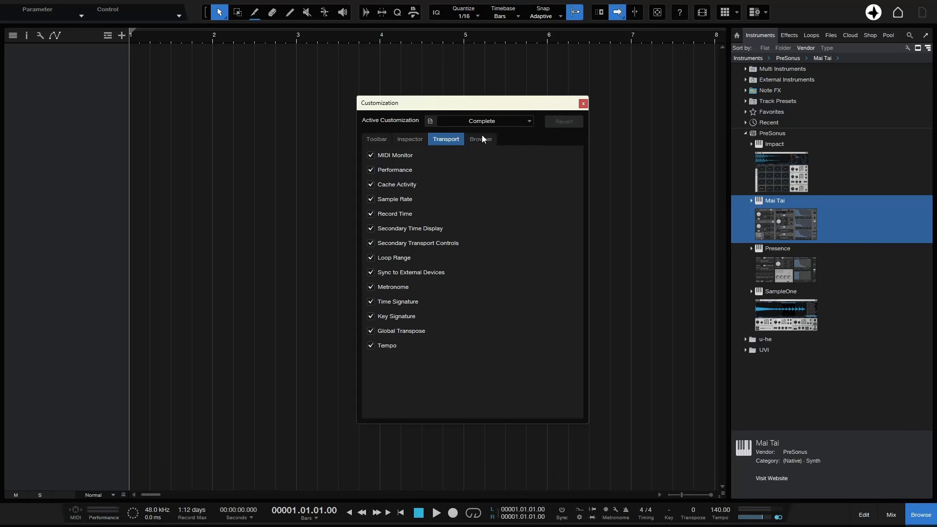
click(528, 121)
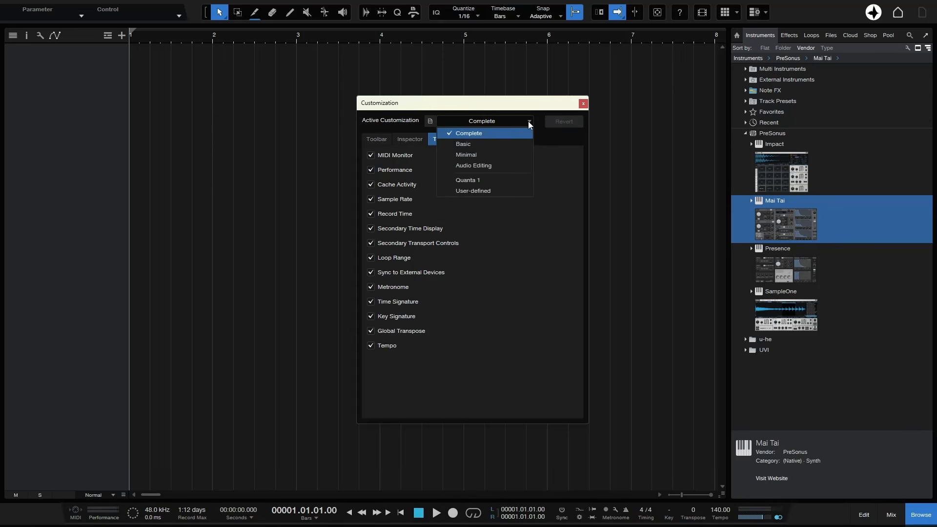
click(474, 145)
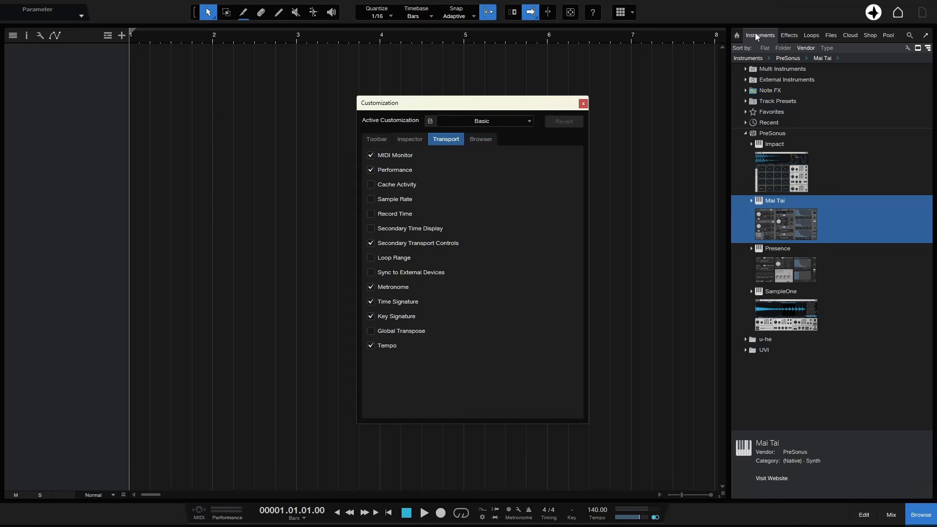
click(522, 121)
click(488, 153)
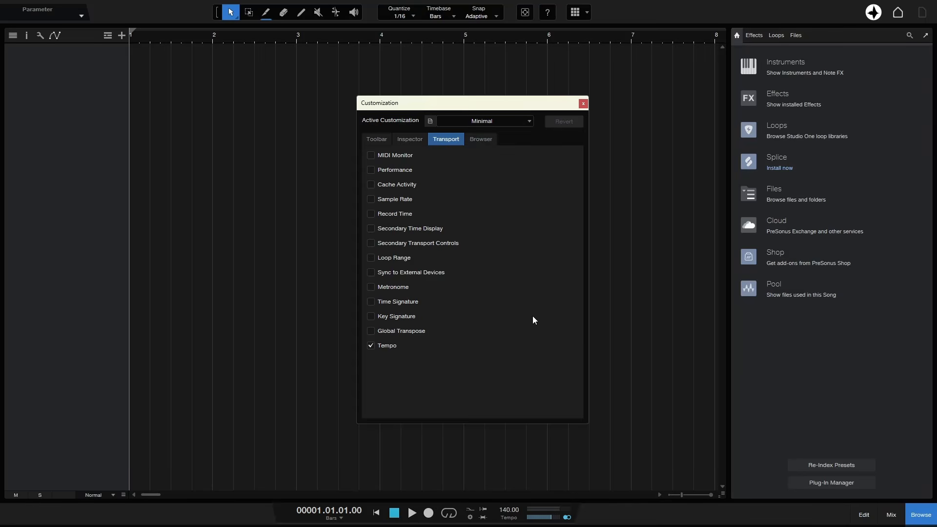
click(502, 119)
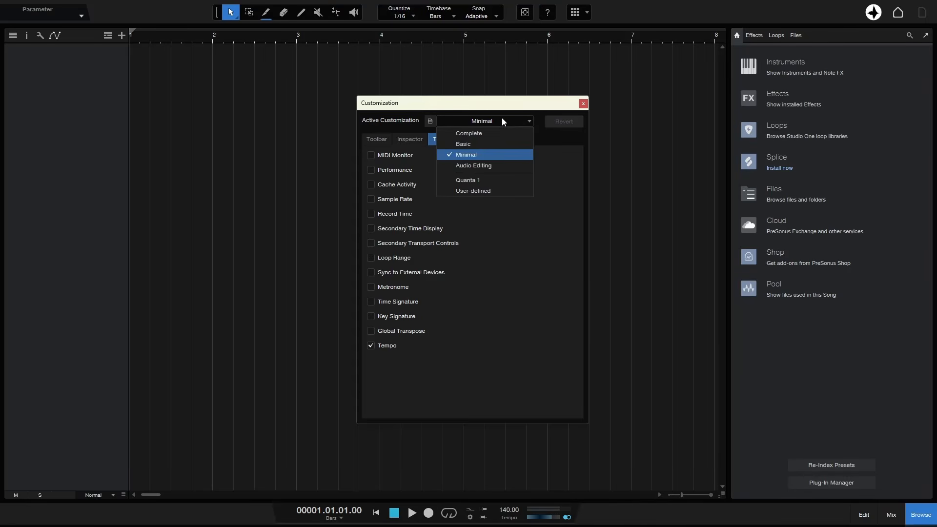
click(487, 166)
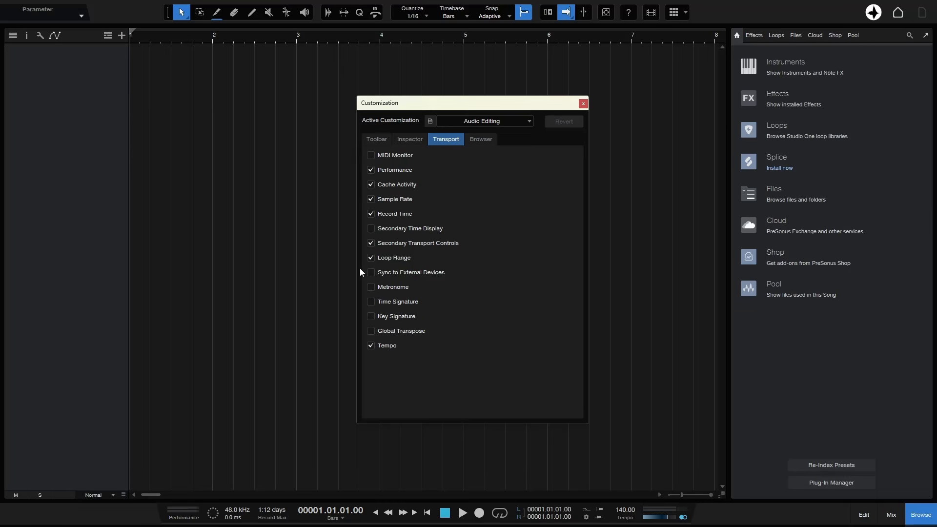
- Look at the options for storing and managing customizations, and apply the saved Quanta 1 customization
click(430, 122)
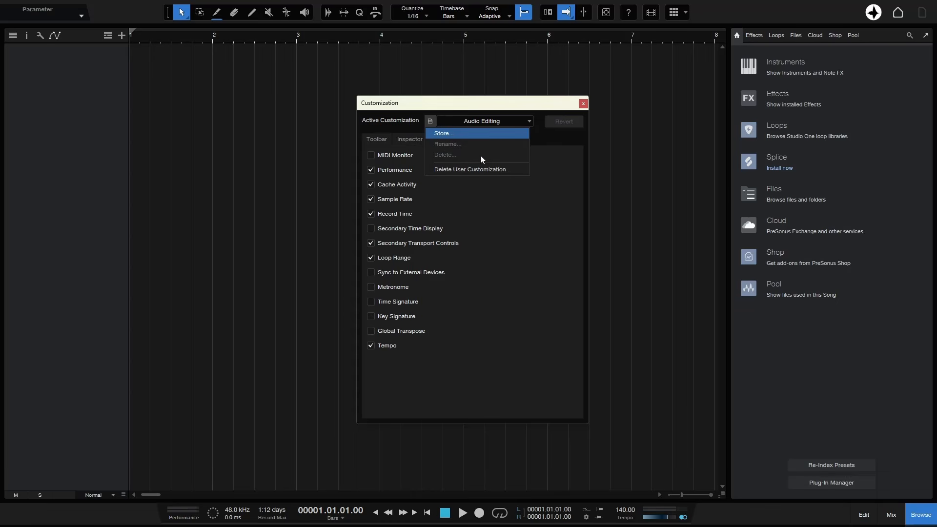
click(528, 113)
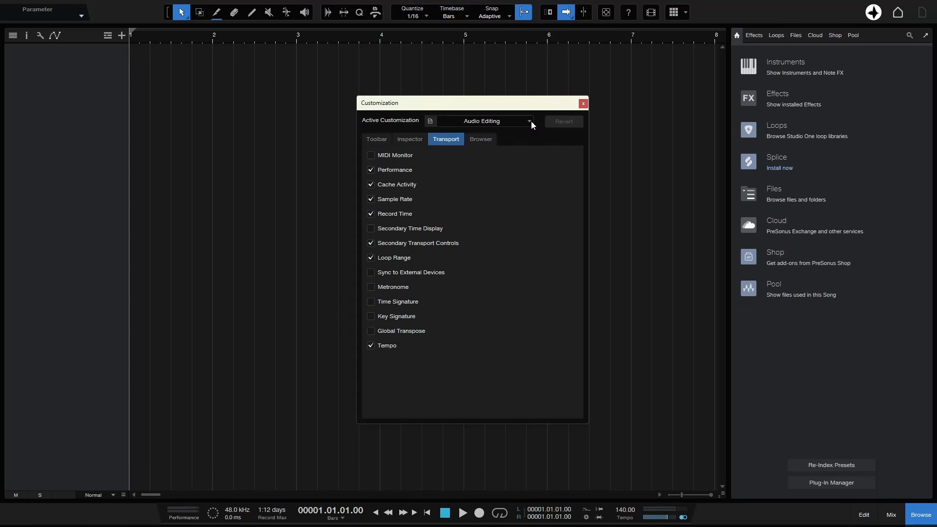
click(531, 121)
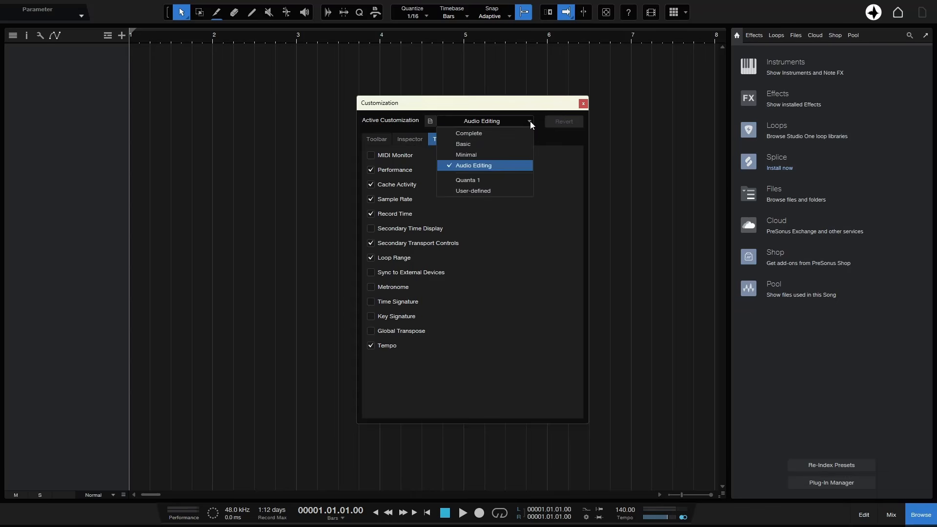
click(480, 180)
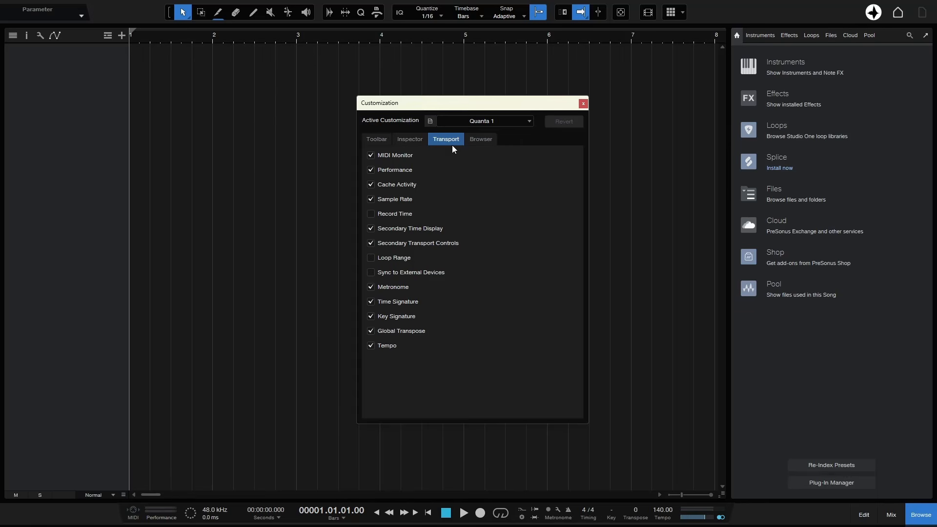
- Review the Inspector, Toolbar and Browser settings of the Quanta 1 customization and close the Customization window
click(409, 140)
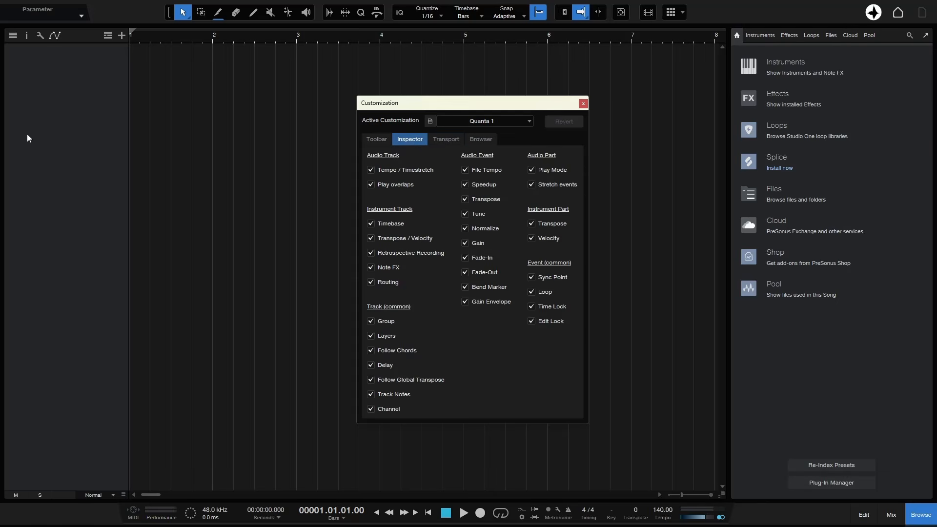
click(377, 139)
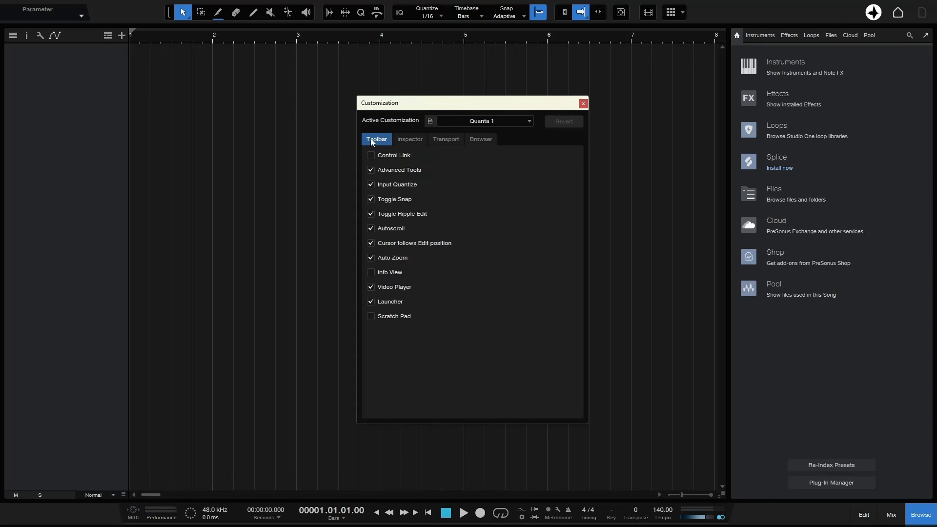
click(480, 139)
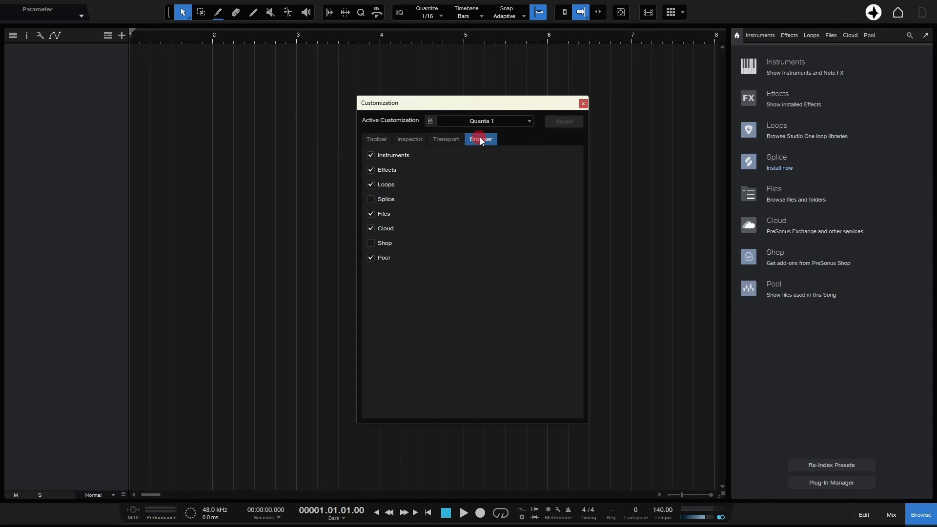
click(376, 139)
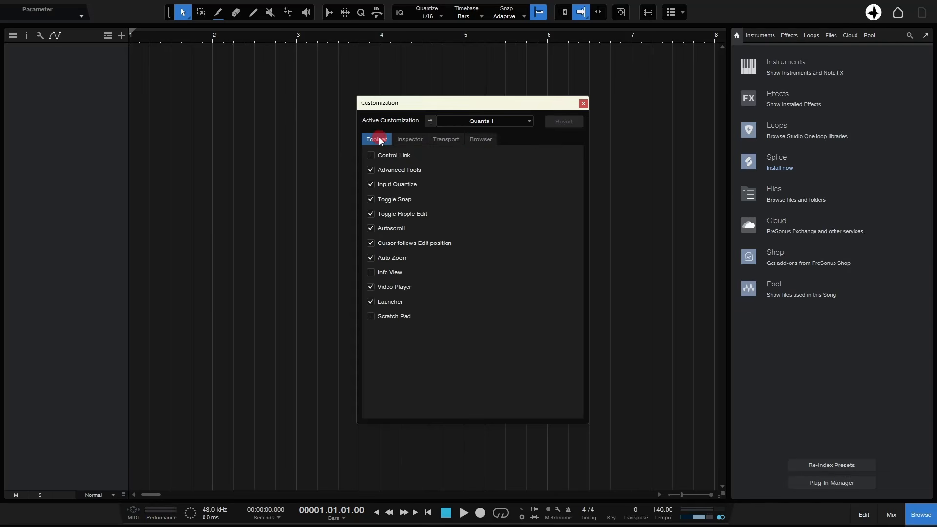
click(584, 103)
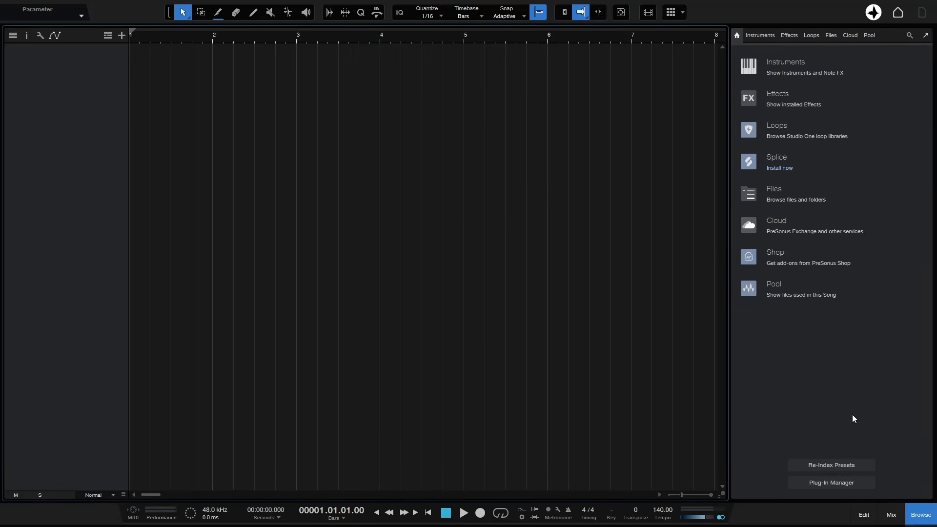
- Show the installed effects in the browser and narrow the browser slightly while keeping all its sections readable
click(791, 37)
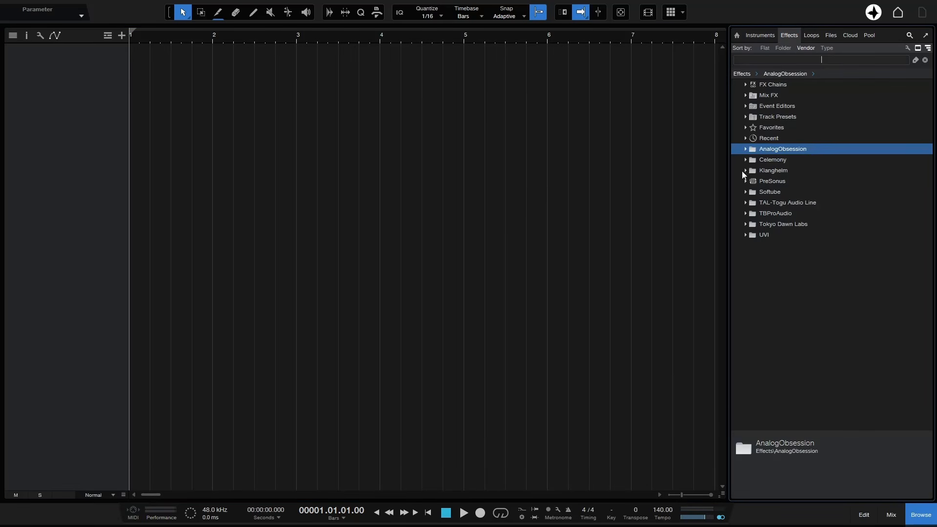
drag(728, 268, 743, 269)
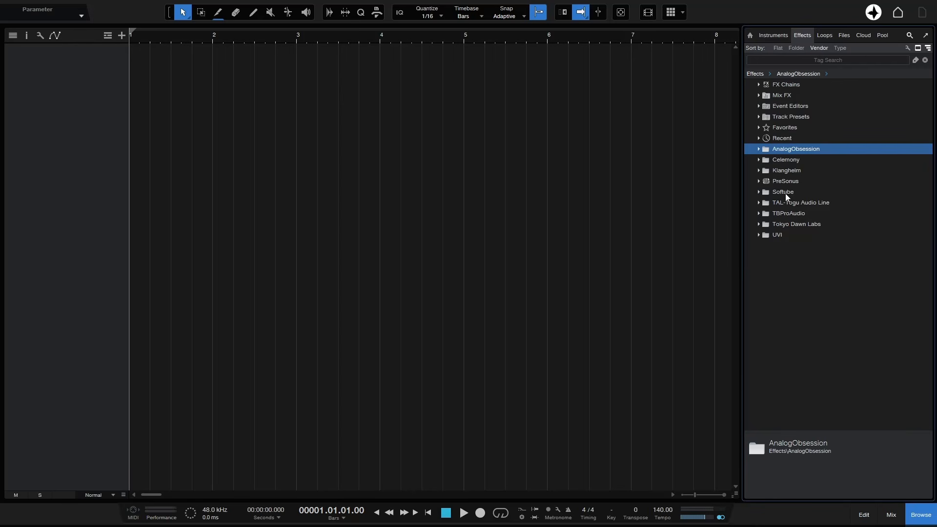
- Expand the Softube effects and examine the plug-in format of each Chandler Limited Germanium Comp and Weiss Exciter entry
click(758, 192)
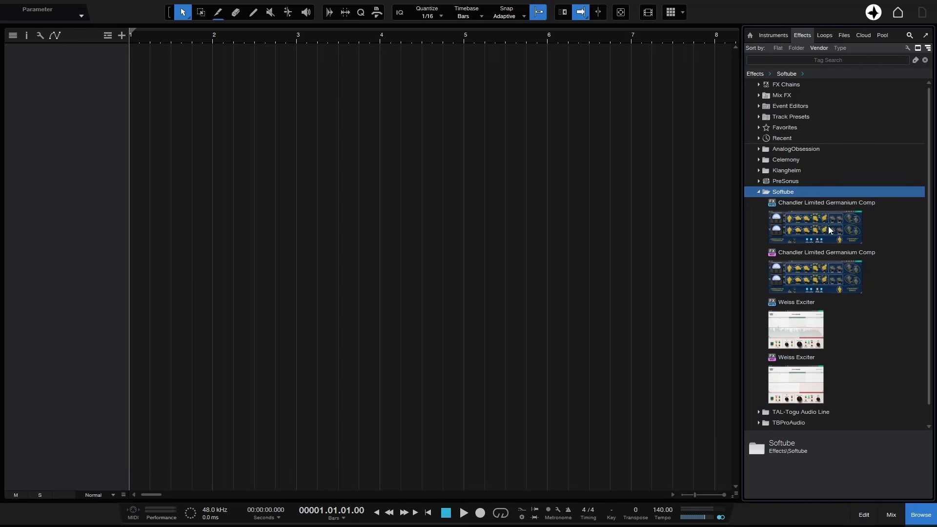
click(808, 229)
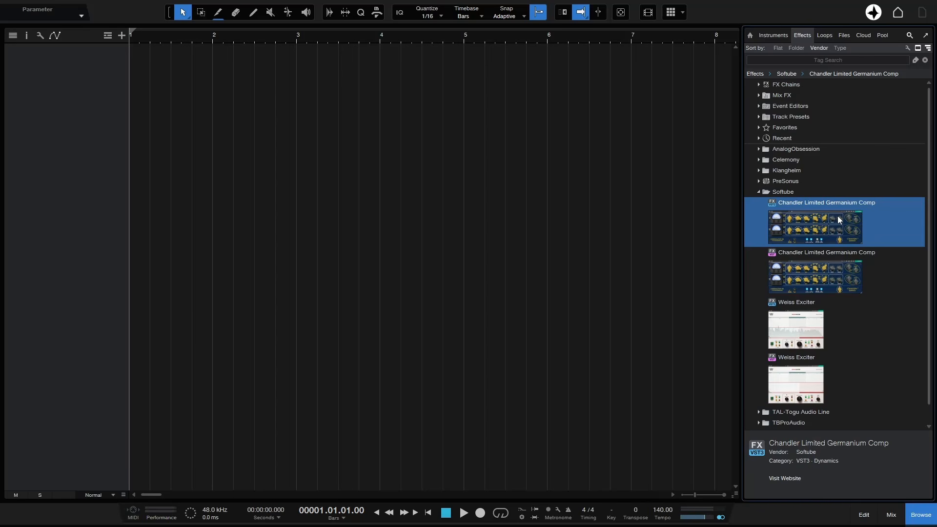
click(816, 275)
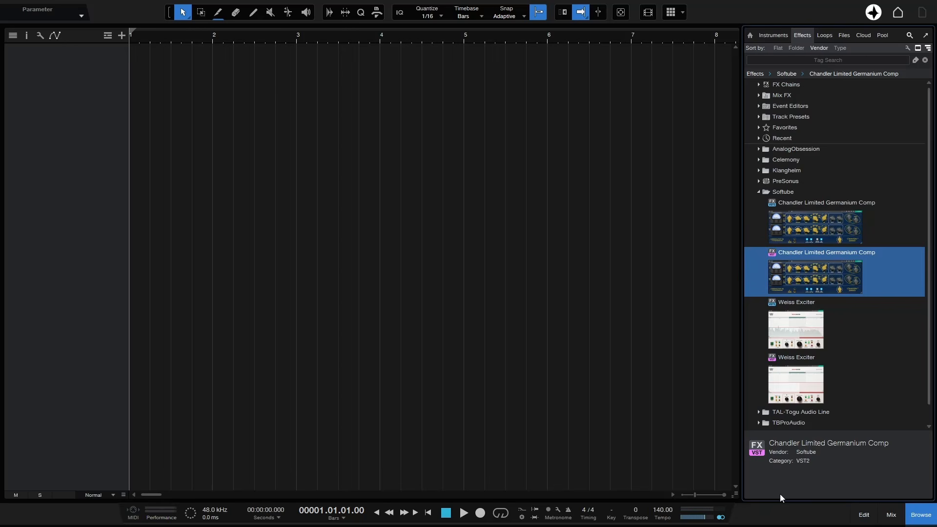
click(798, 330)
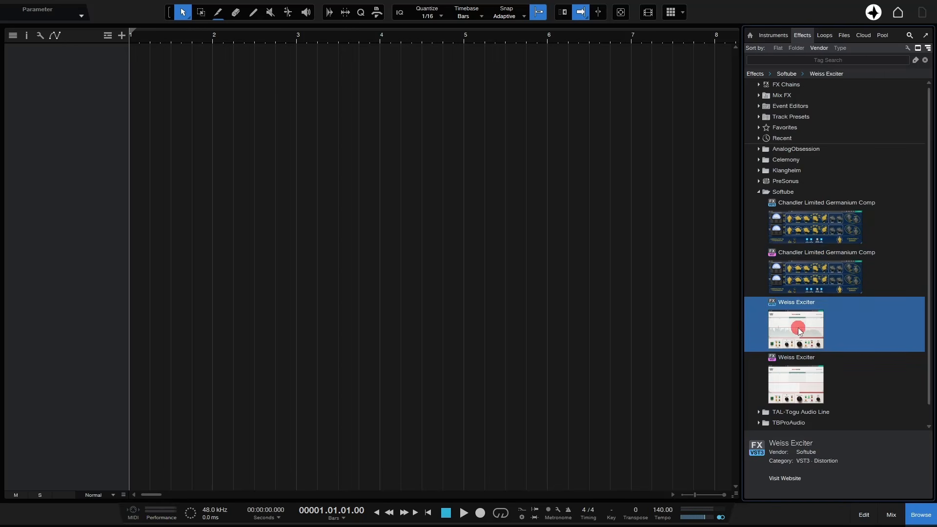
click(793, 385)
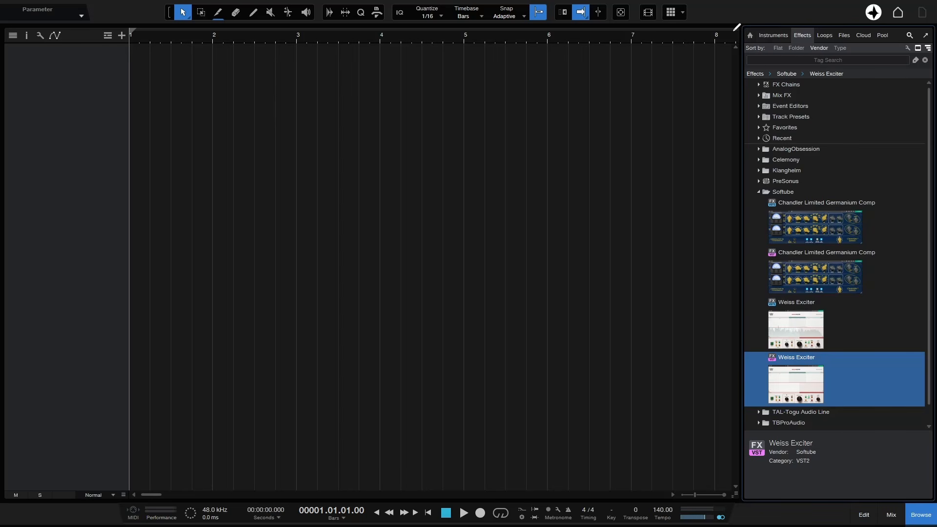
- Open the Plug-In Manager from the browser's home page, move it fully into view and enable Hide duplicates on startup
click(751, 36)
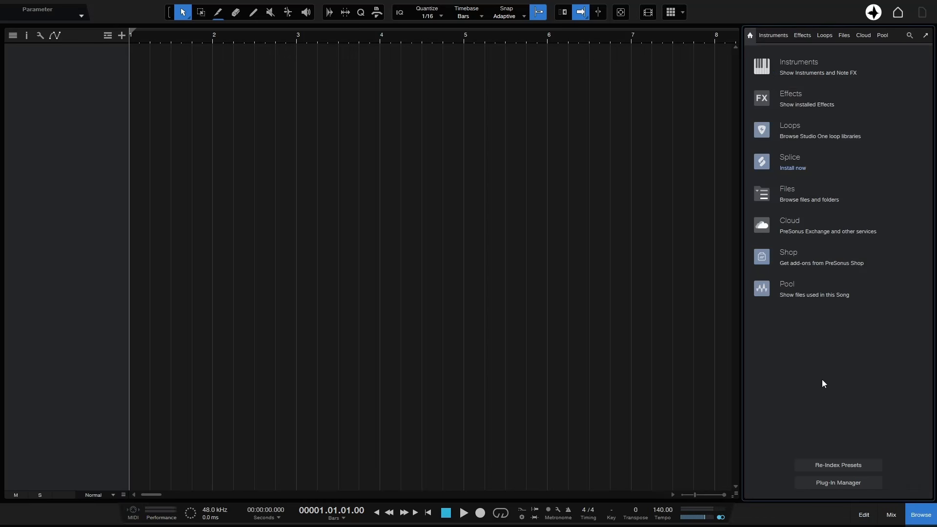
click(839, 483)
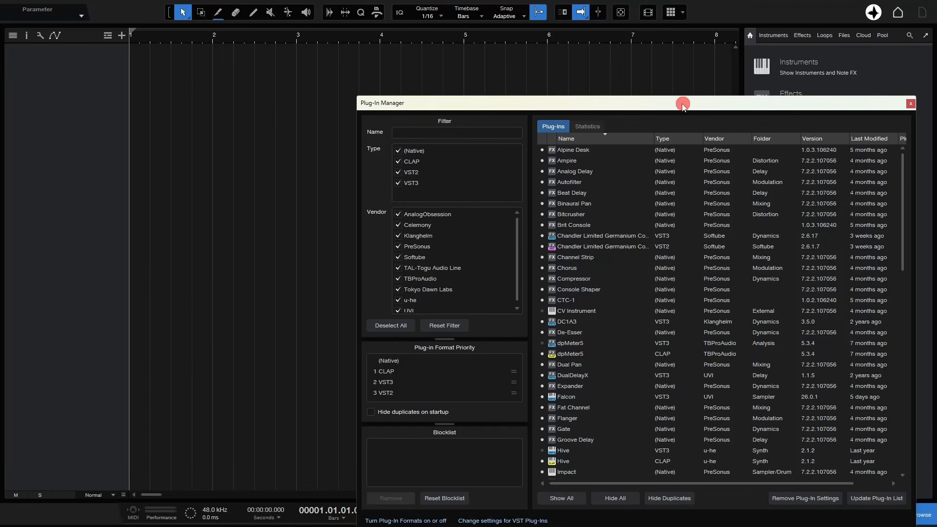
drag(682, 101, 505, 57)
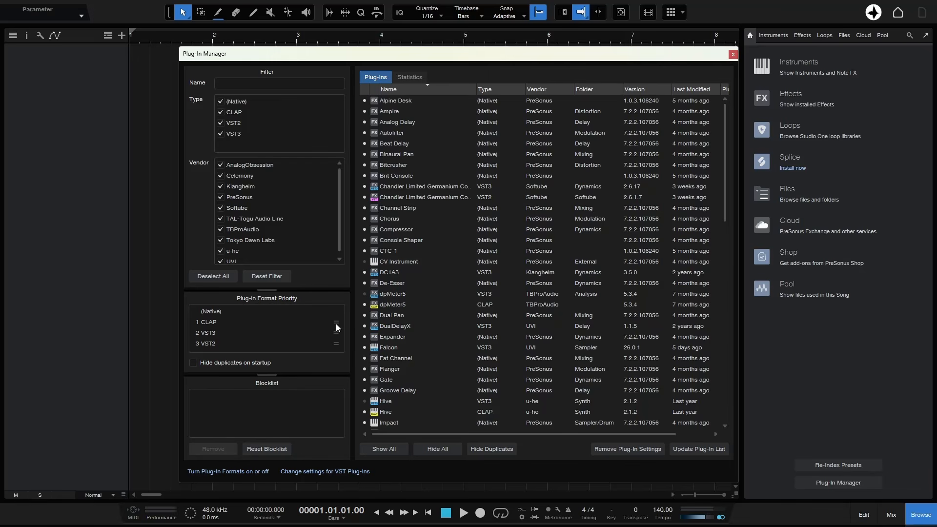
mouse_move(336, 324)
mouse_down()
mouse_move(335, 344)
mouse_move(338, 322)
mouse_up()
click(192, 363)
- Hide the VST2 version of Chandler Limited Germanium Comp in the Plug-In Manager and return to the effects list
click(364, 198)
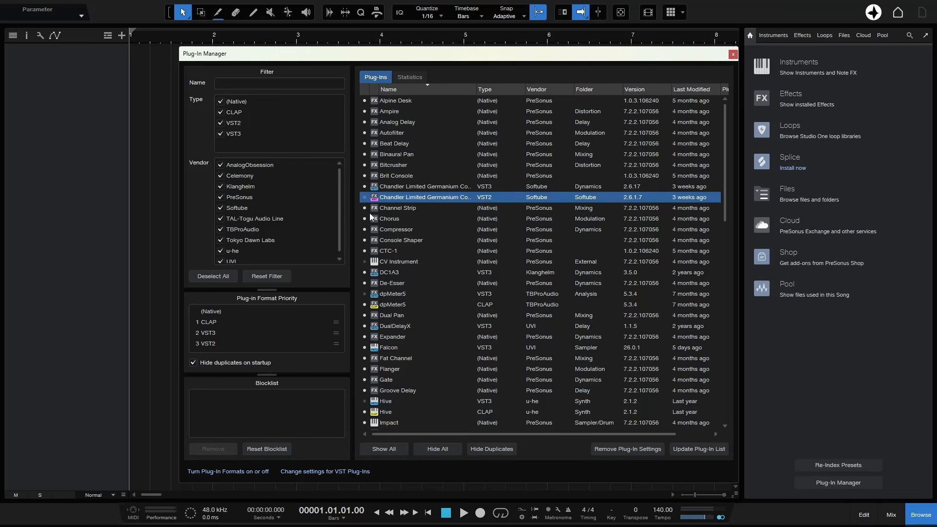
click(733, 53)
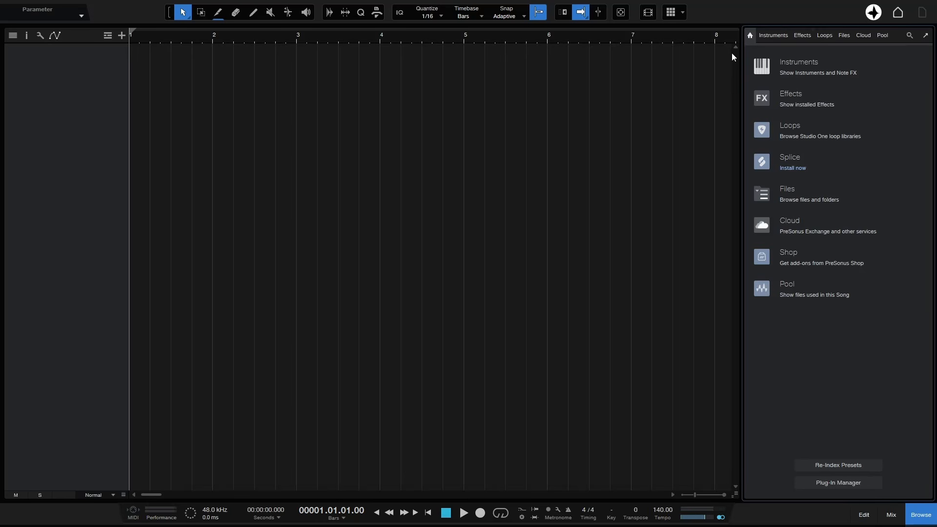
click(802, 35)
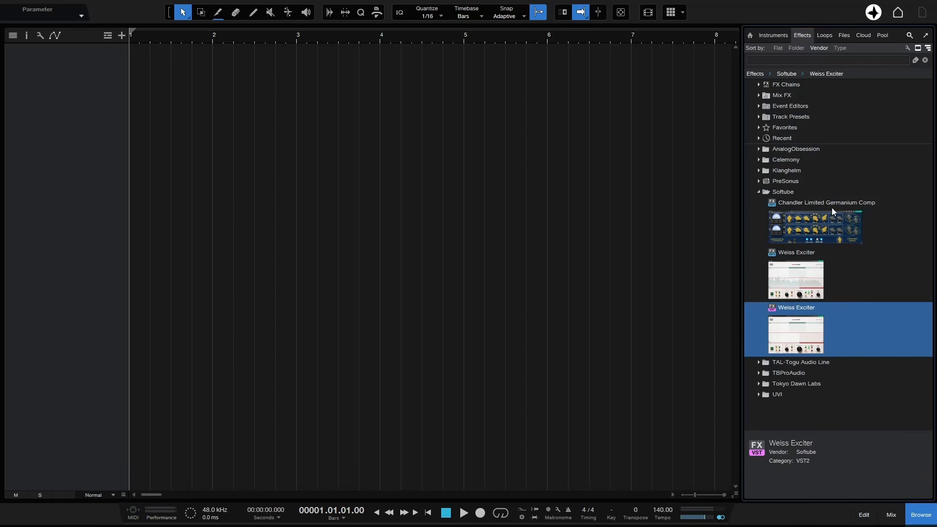
- Check the format of the remaining Chandler Limited Germanium Comp and hide the VST2 Weiss Exciter directly from the browser
click(835, 238)
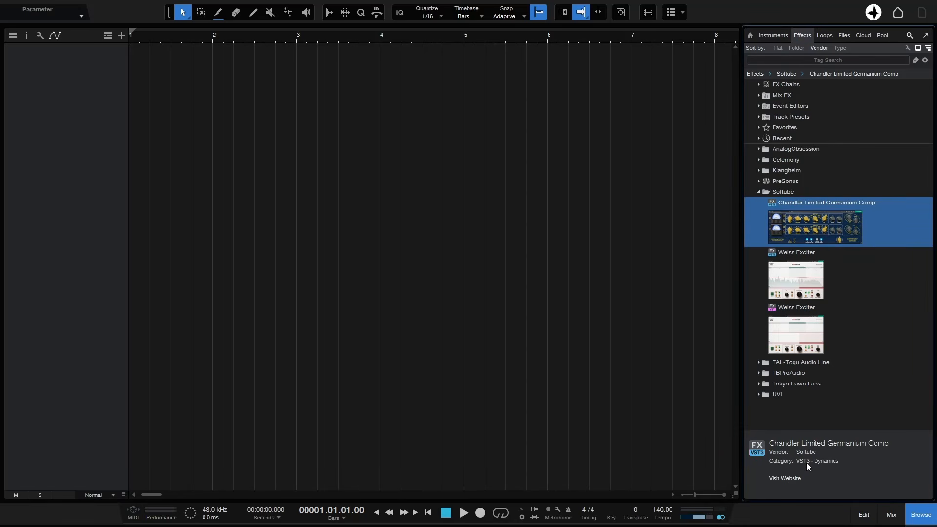
right_click(800, 334)
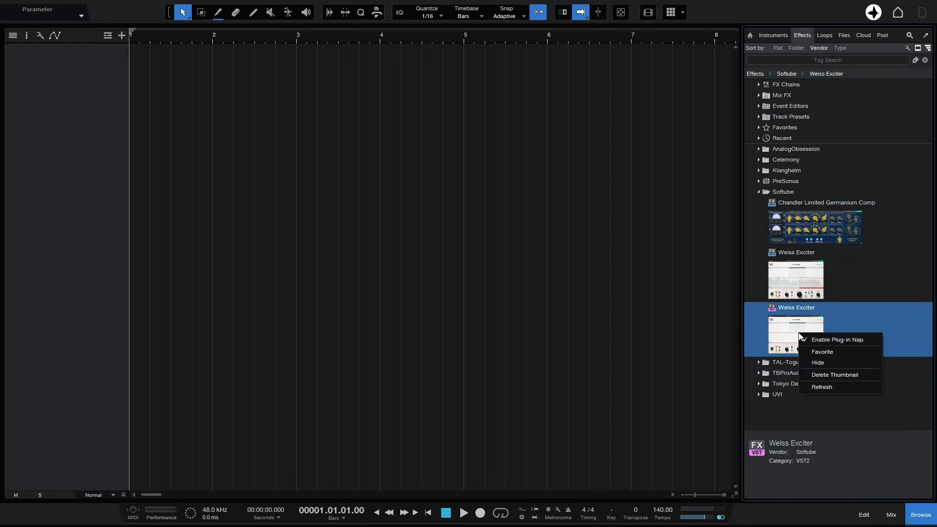
click(832, 364)
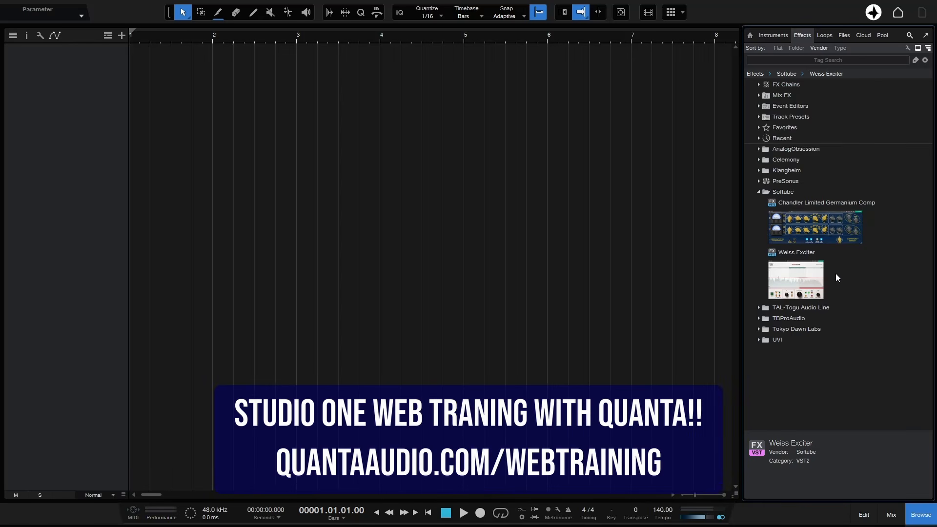
- Review the Hide duplicates on startup option in the Plug-In Manager again and return to the effects list
click(752, 37)
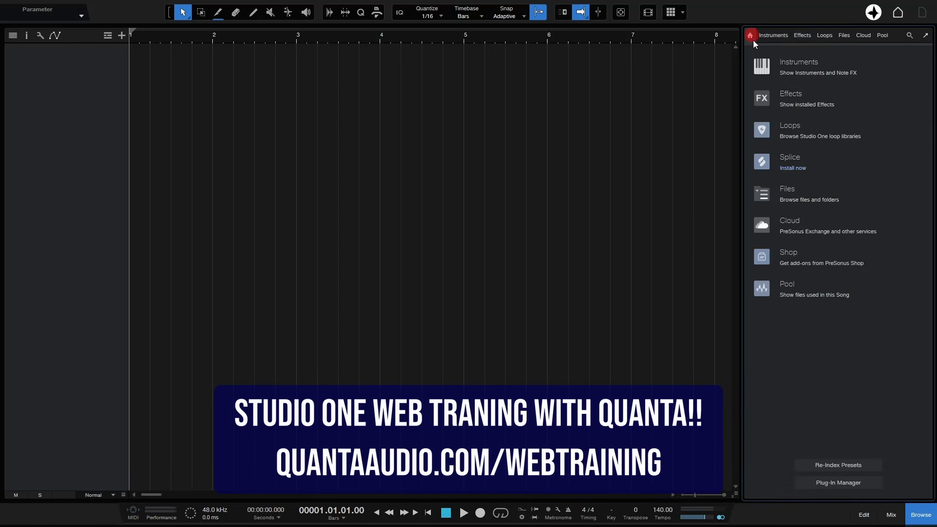
click(837, 485)
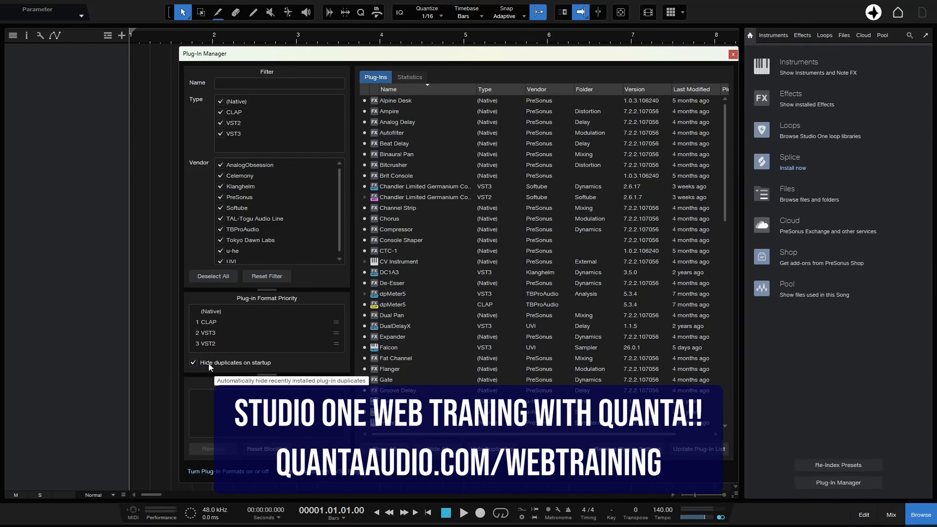
click(733, 55)
click(803, 35)
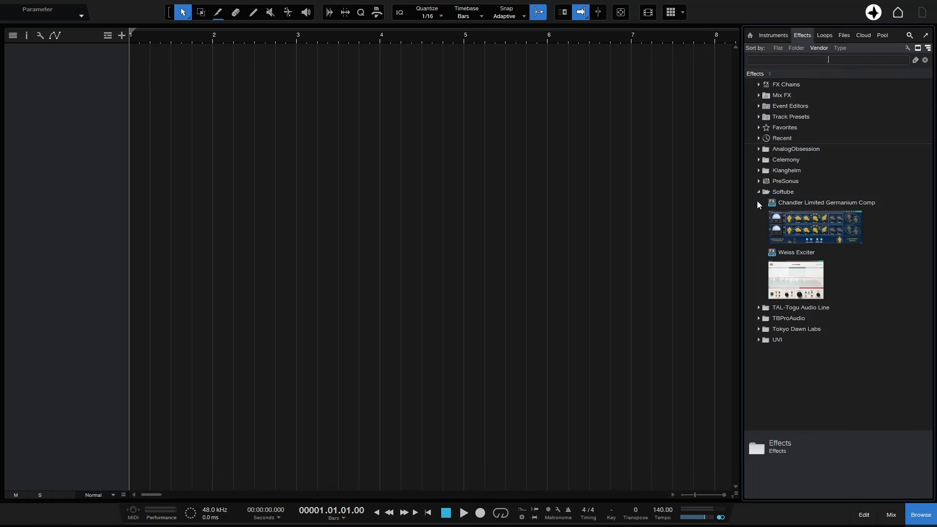
- Create an audio track by adding Chandler Limited Germanium Comp from the browser, and add Weiss Exciter to the same track
drag(807, 227, 515, 184)
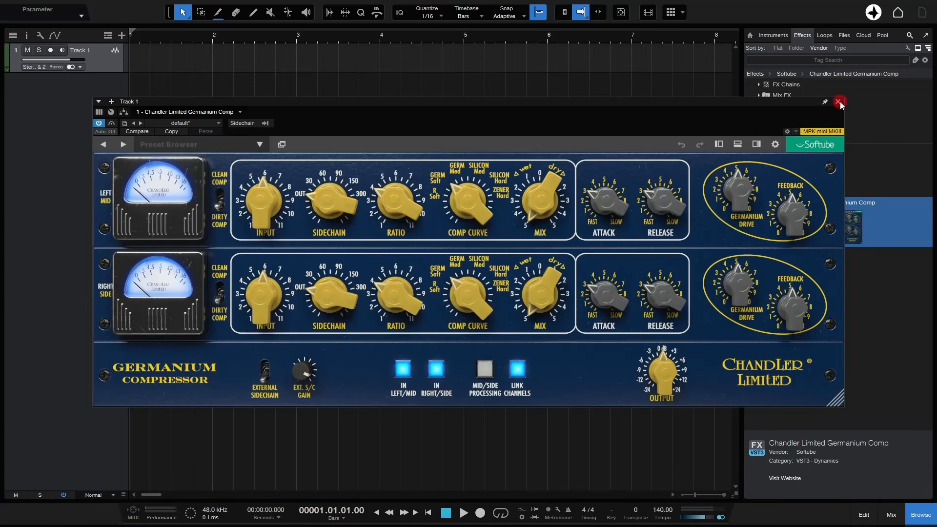
click(840, 101)
drag(807, 264, 517, 68)
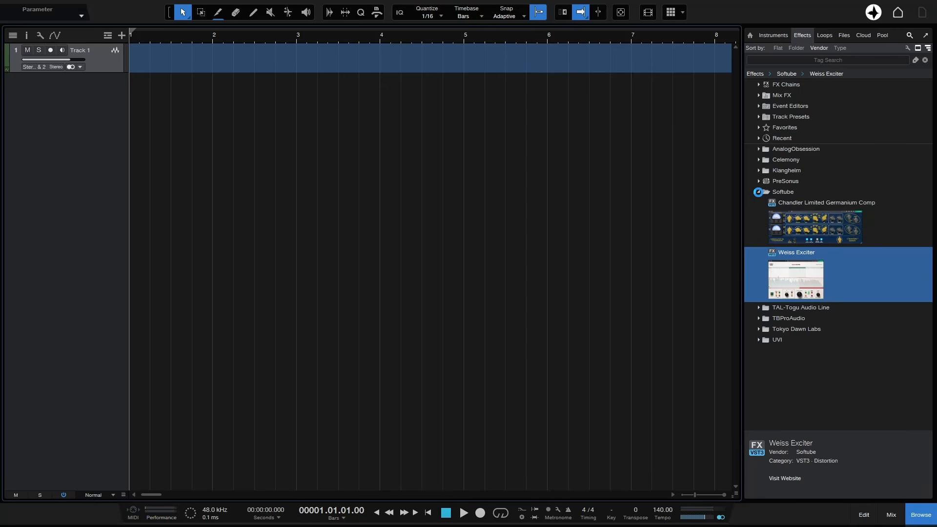
click(759, 193)
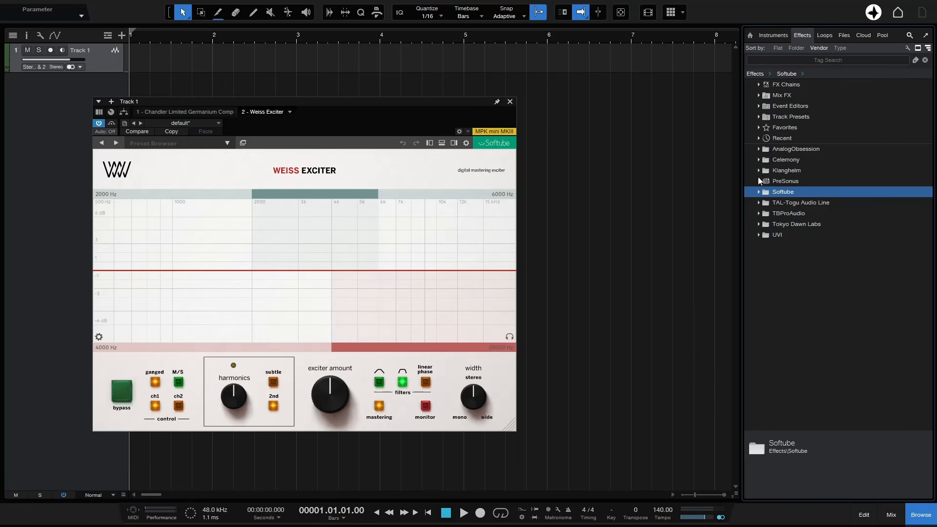
- Add Klanghelm's DC1A3 and MJUCjr to Track 1 and hide the browser
click(759, 171)
drag(780, 201, 534, 58)
drag(791, 242, 552, 57)
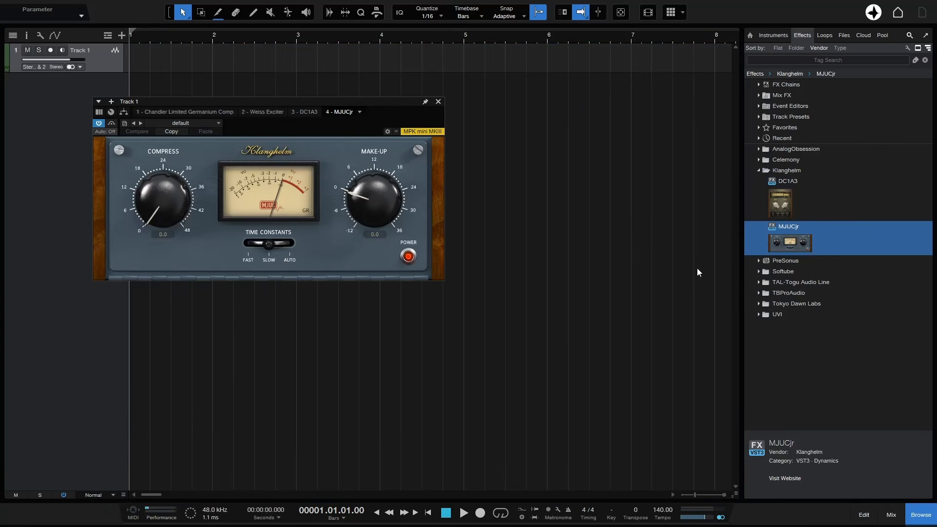
click(921, 511)
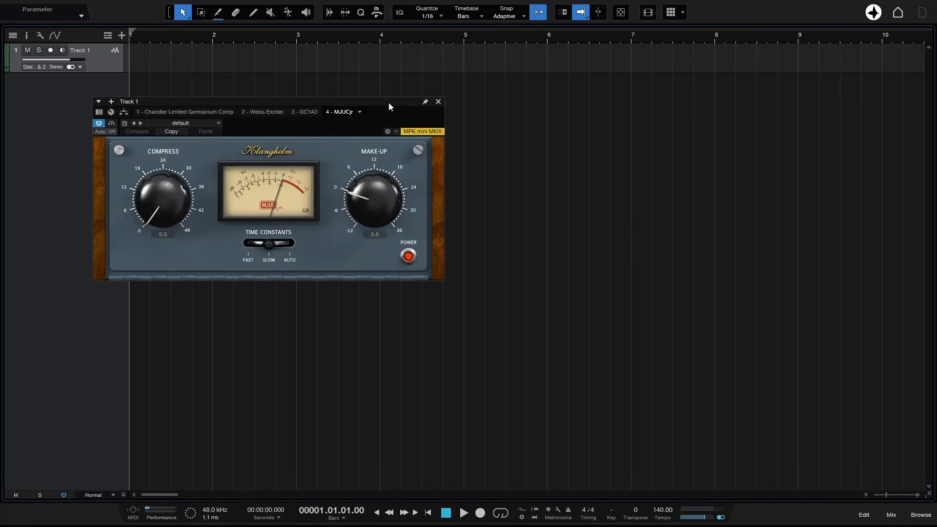
- Show the inspector for Track 1 and enlarge the track height, with the plug-in window moved out of the way
drag(377, 100, 648, 137)
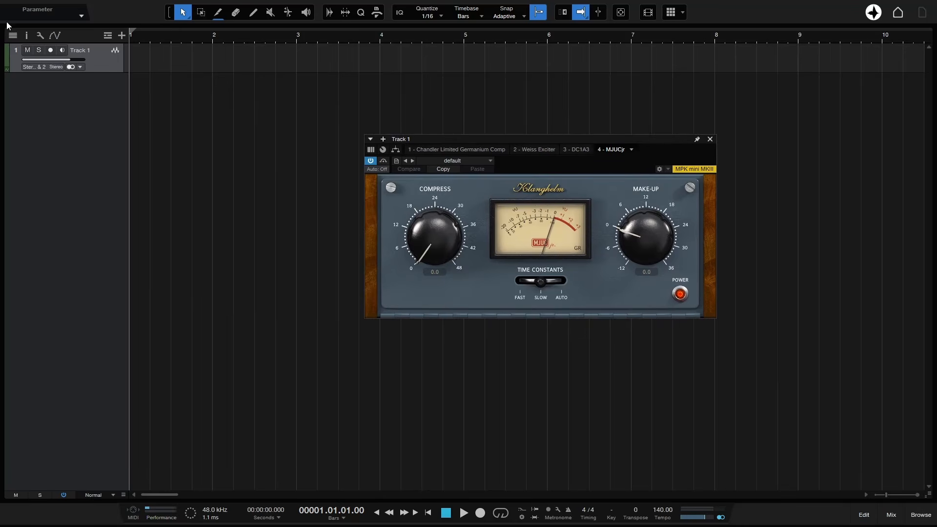
click(27, 35)
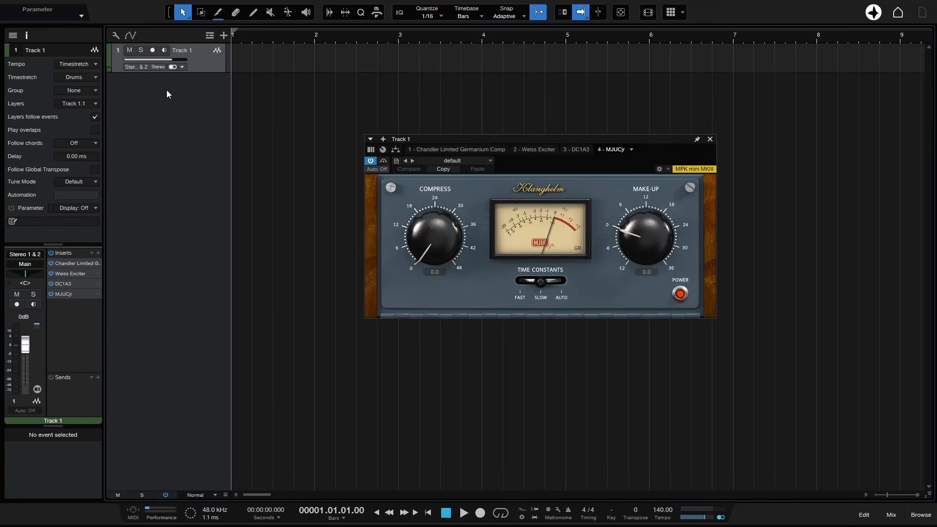
scroll(166, 94, up, 10)
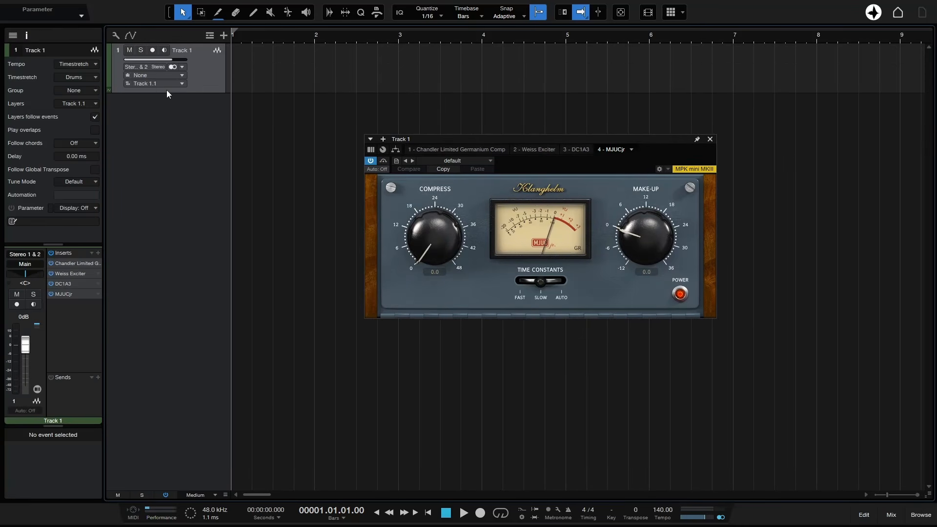
scroll(167, 94, up, 2)
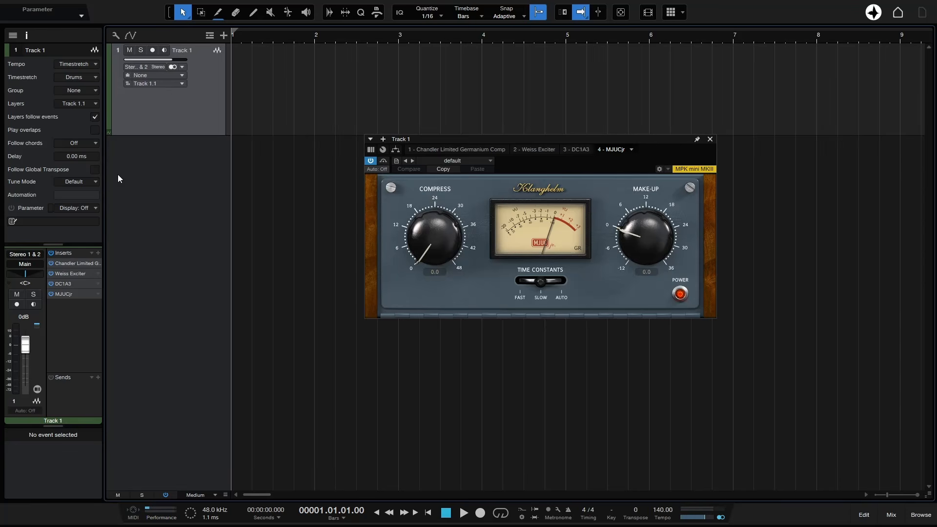
- View Weiss Exciter, DC1A3 and Chandler Limited Germanium Comp from Track 1's inserts and reposition the plug-in window
click(69, 274)
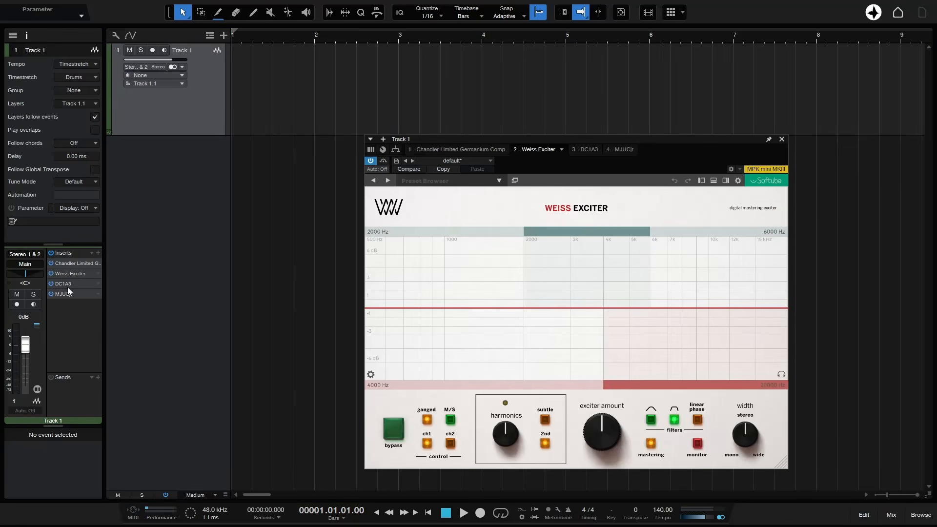
click(67, 283)
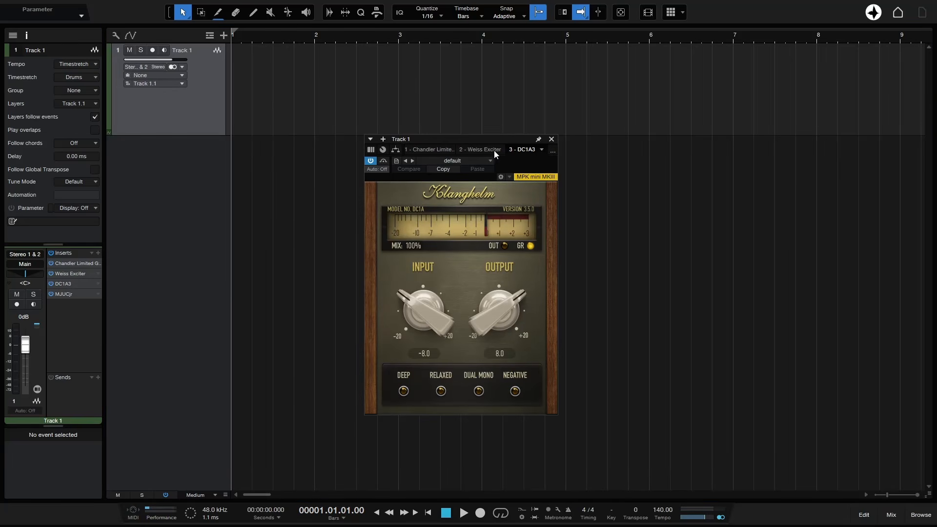
click(434, 151)
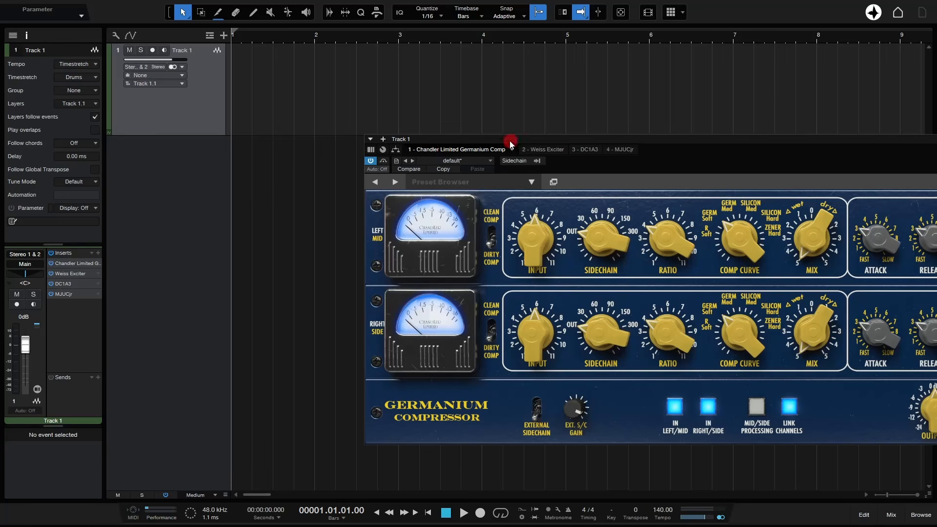
drag(509, 140, 402, 116)
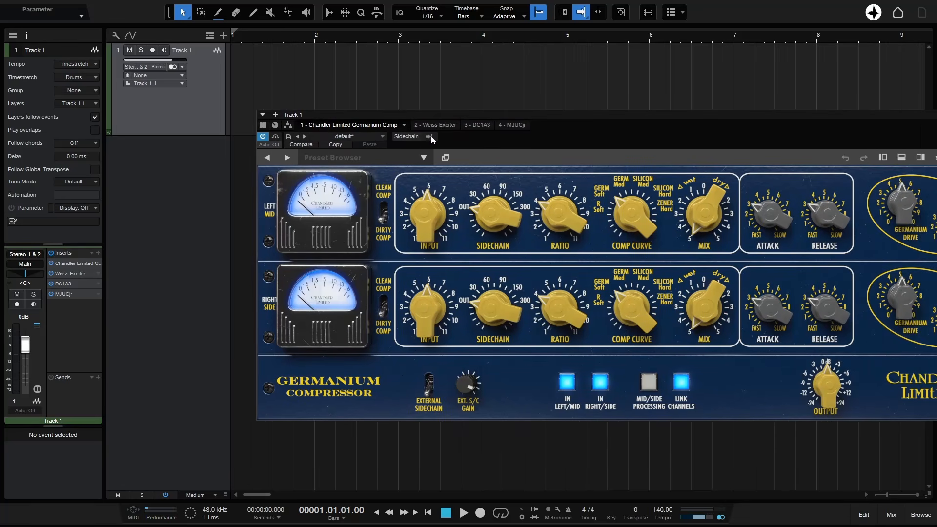
- Switch the open plug-in window through Weiss Exciter and DC1A3 to MJUCjr
click(442, 125)
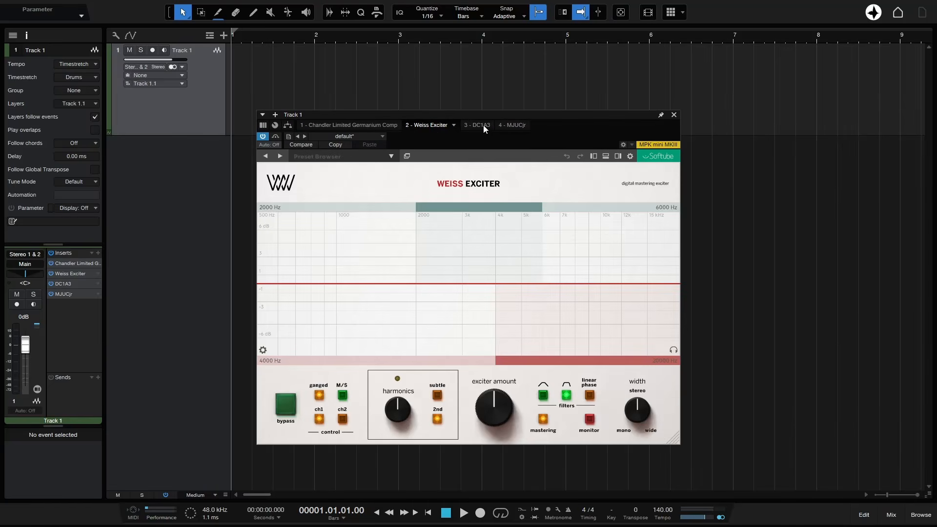
click(481, 125)
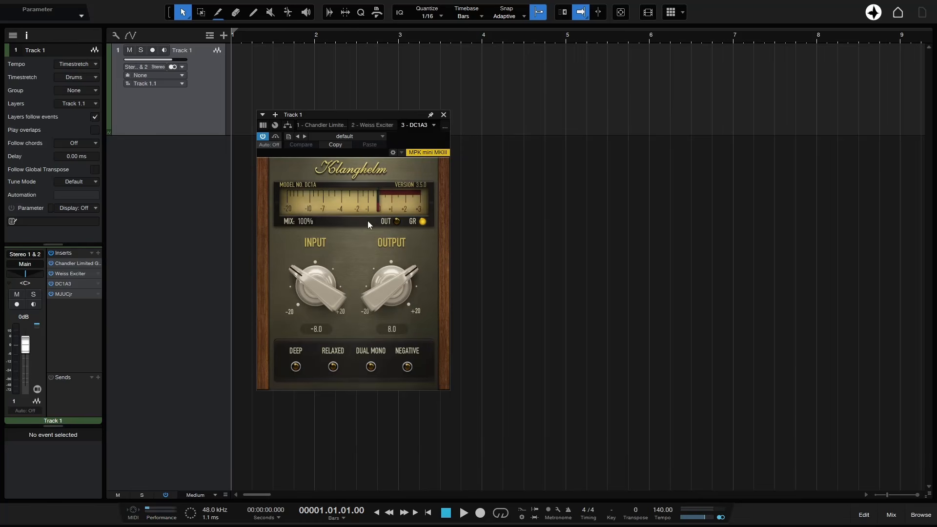
click(444, 128)
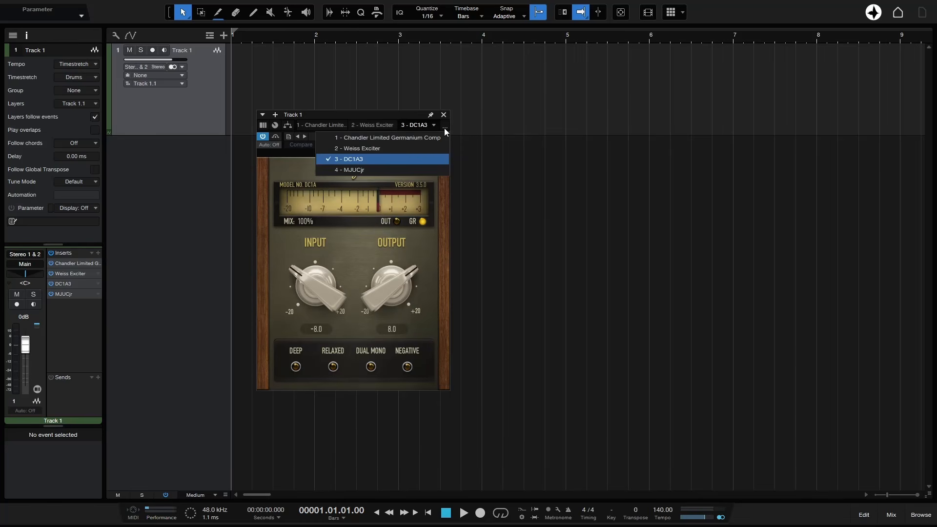
click(377, 170)
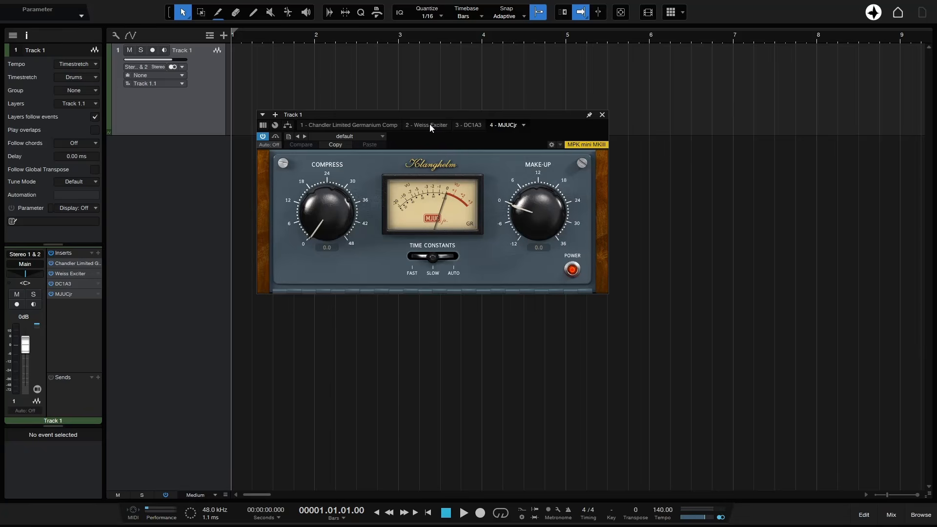
- Cycle back and forth through Track 1's loaded plug-ins in the same window, ending on Weiss Exciter
scroll(431, 128, up, 1)
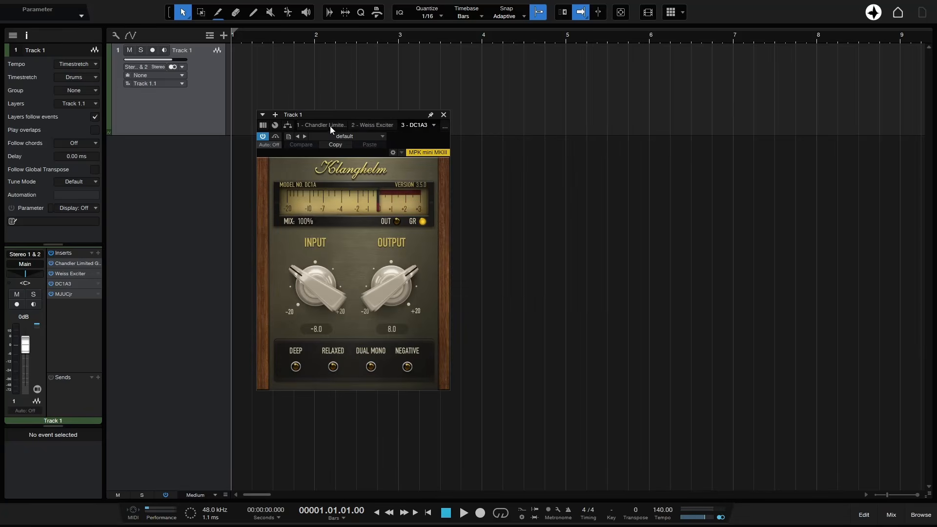
scroll(330, 126, down, 1)
scroll(330, 124, up, 1)
scroll(330, 124, up, 1)
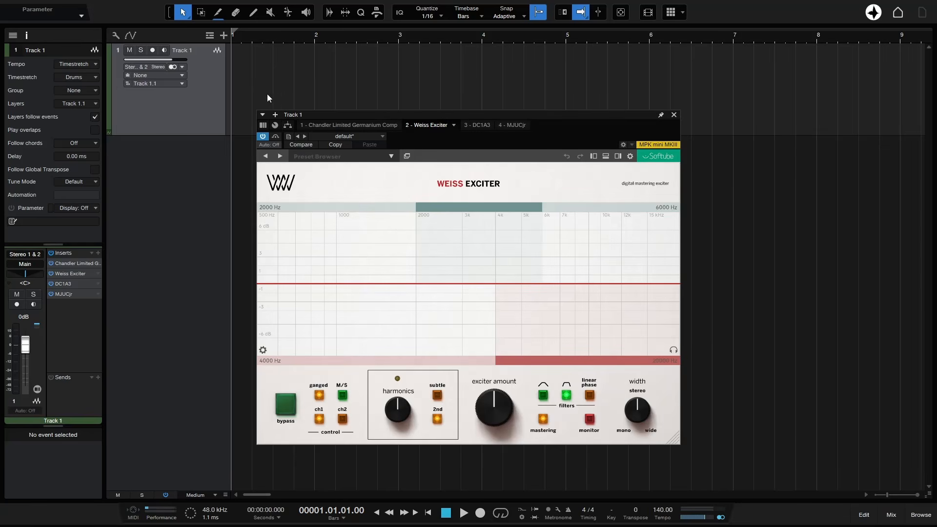
- Display Track 1's channel macro controls and expand them to include the two XY pads
click(275, 127)
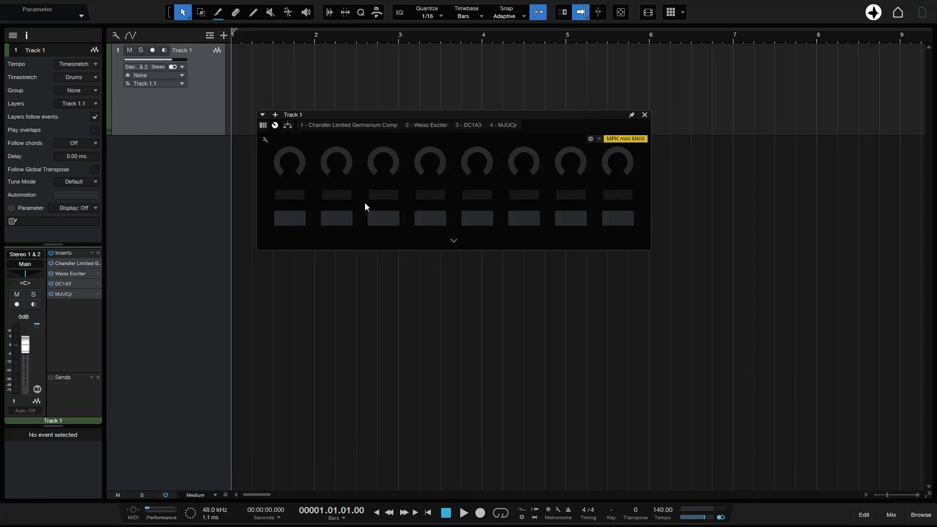
click(454, 241)
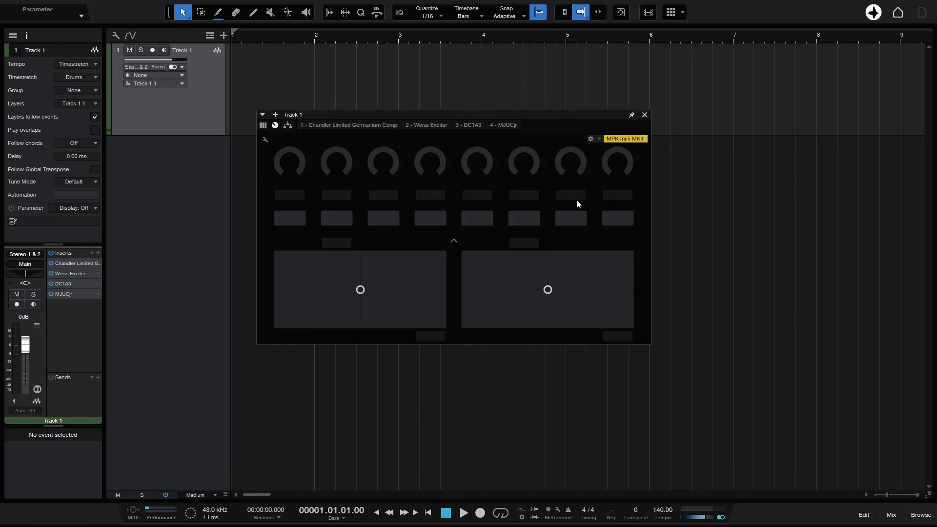
- Map Chandler Limited Germanium Comp's L Input and R Input to Knob 1 and return to the macro controls
click(265, 140)
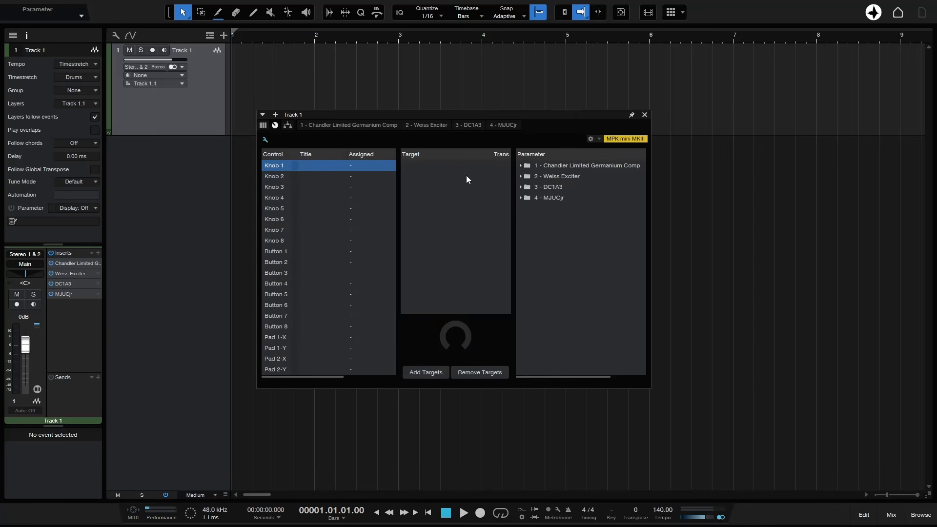
click(520, 166)
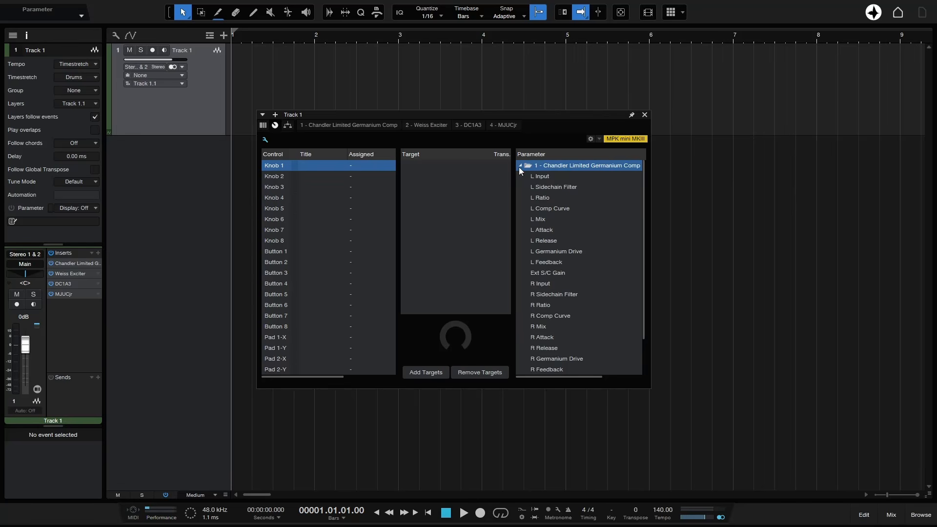
double_click(541, 178)
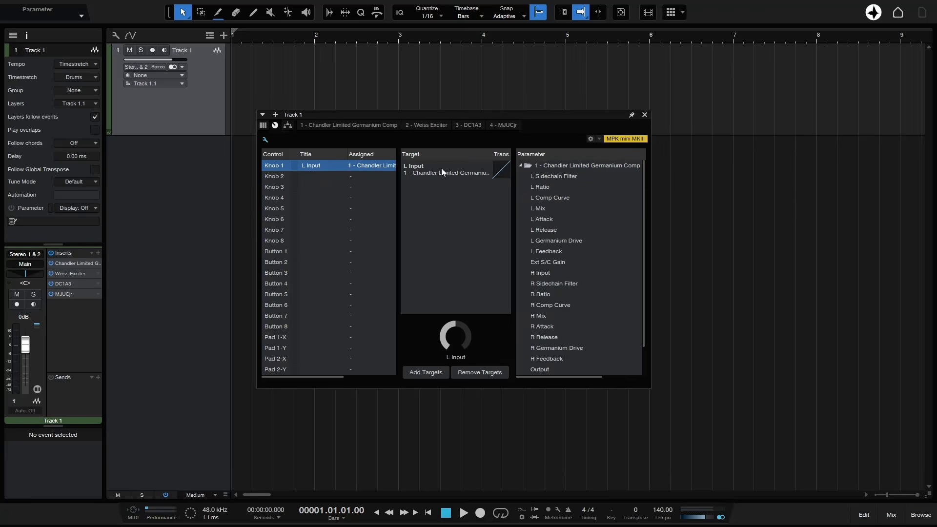
double_click(539, 273)
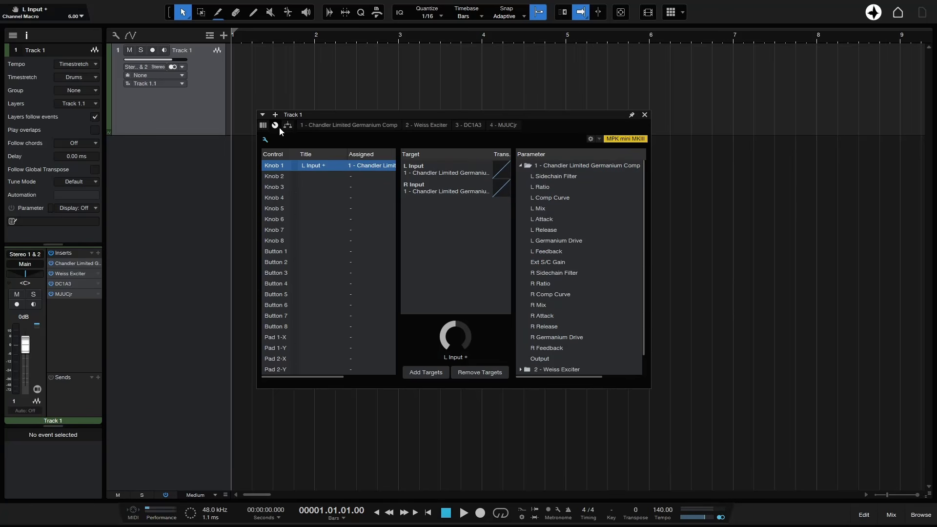
click(267, 142)
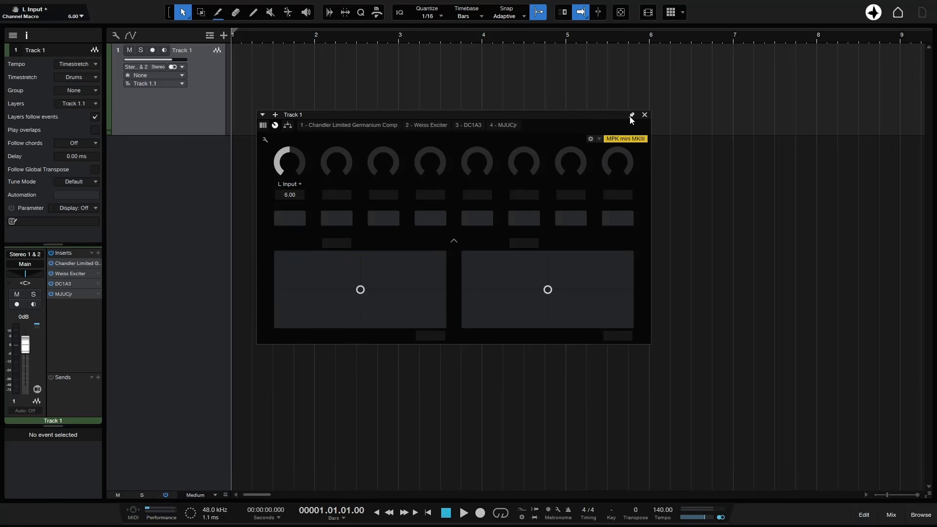
- Pin the macro controls window aside and open Chandler Limited Germanium Comp in a second window placed below it
drag(581, 114, 356, 147)
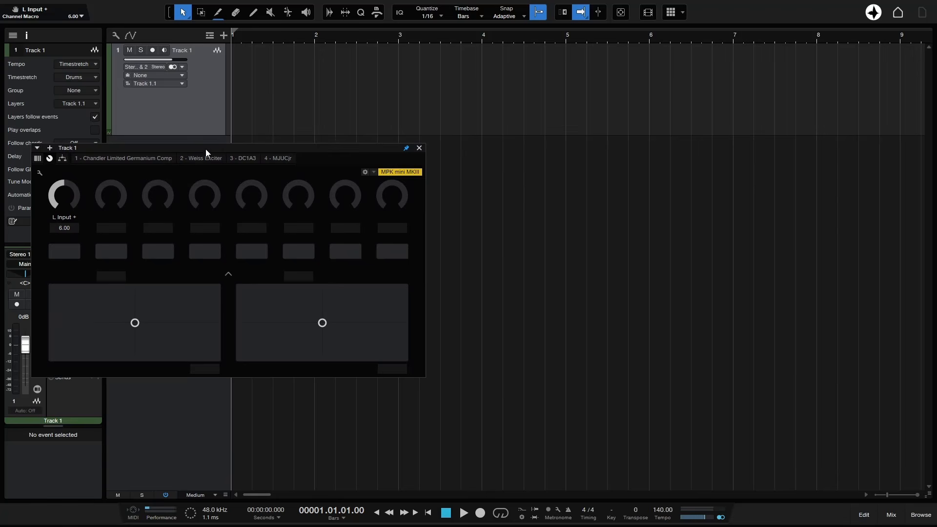
drag(205, 152, 250, 119)
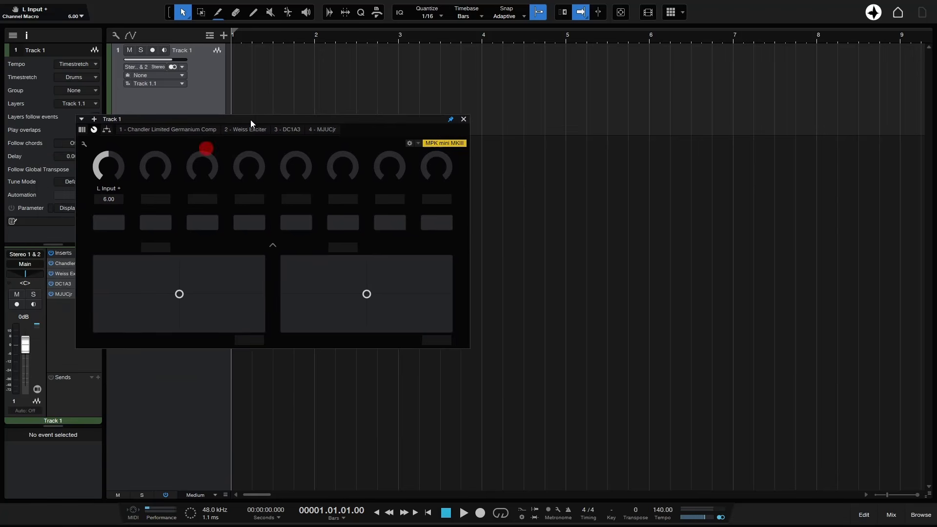
double_click(66, 264)
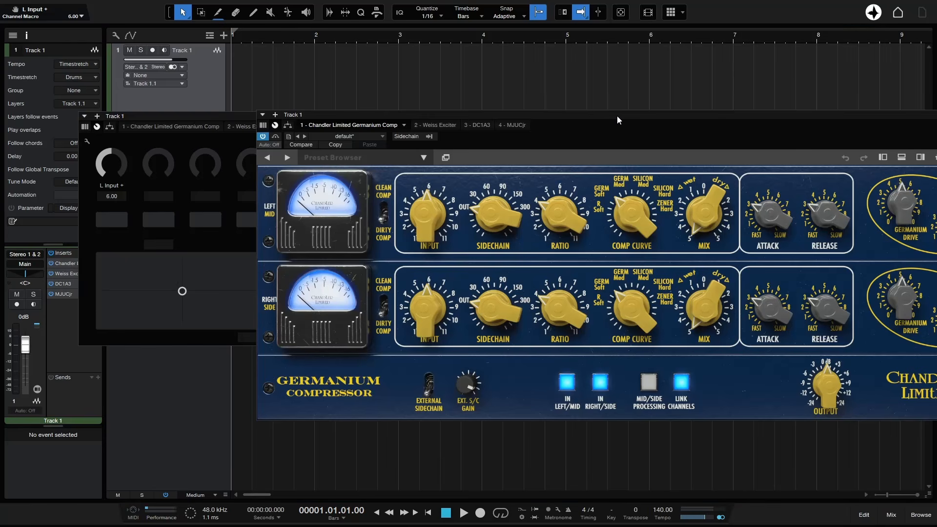
drag(620, 119, 583, 195)
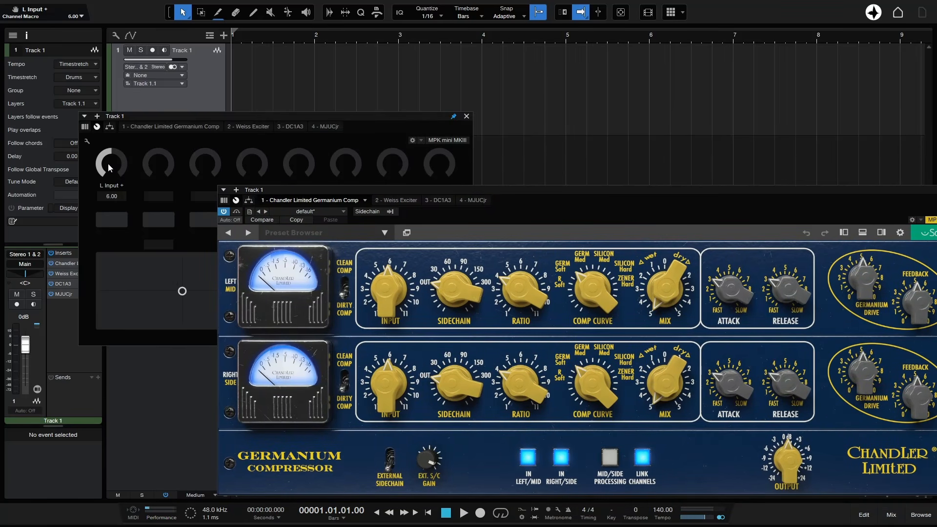
- Raise the L Input + macro knob to 7.50, move the macro window off the compressor's input knobs, and lower the knob to 7.30
drag(109, 168, 110, 150)
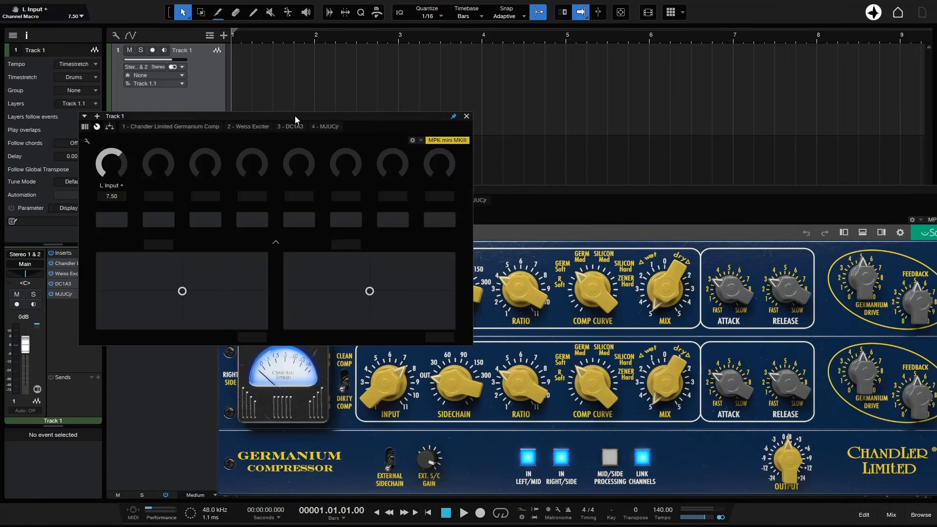
drag(296, 119, 238, 26)
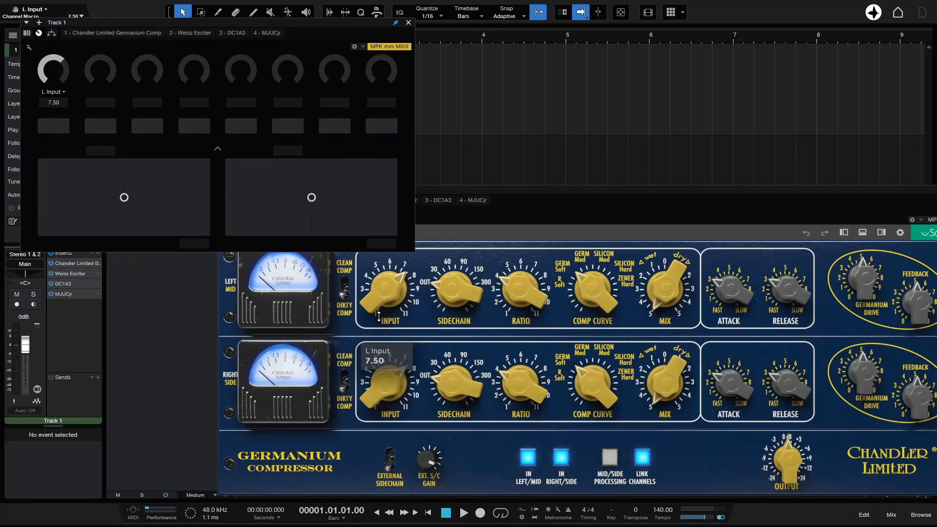
drag(53, 73, 59, 78)
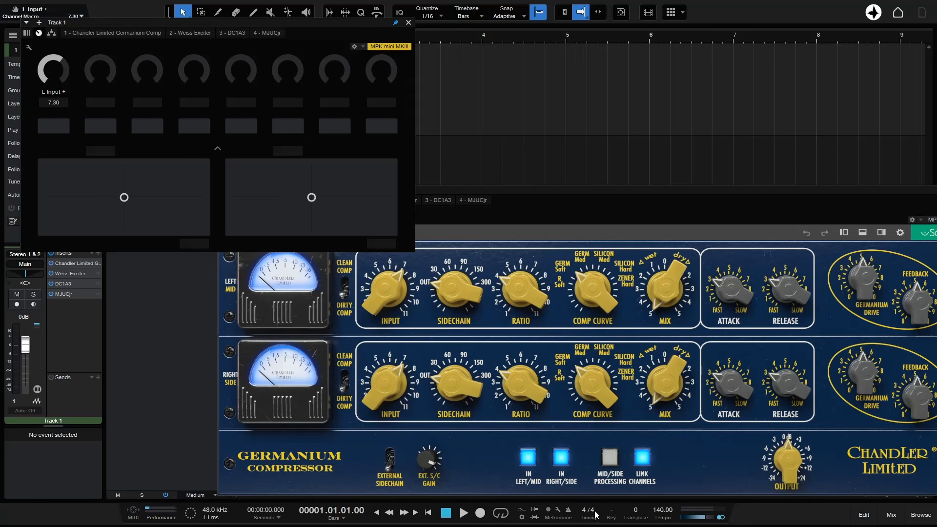
- Turn off Link Channels in the Germanium compressor and raise the L Input + macro knob to 8.05
click(642, 458)
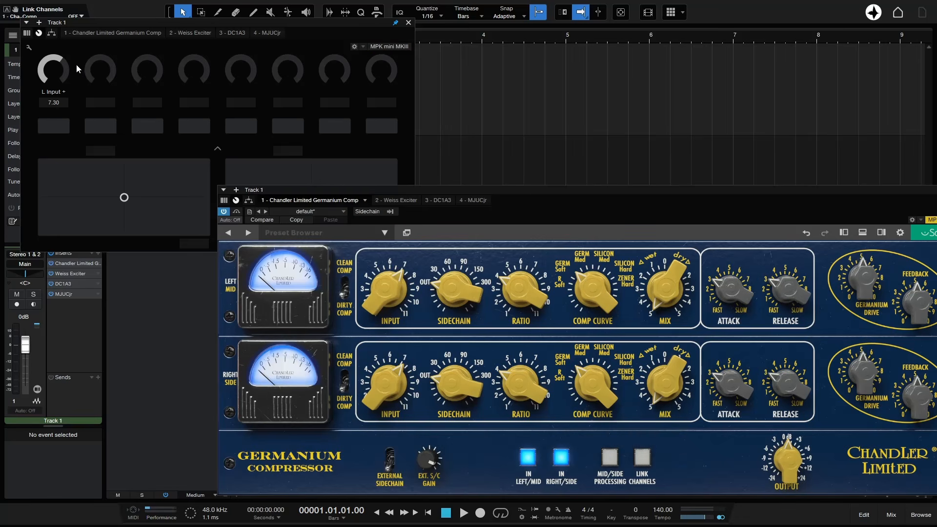
drag(51, 72, 51, 64)
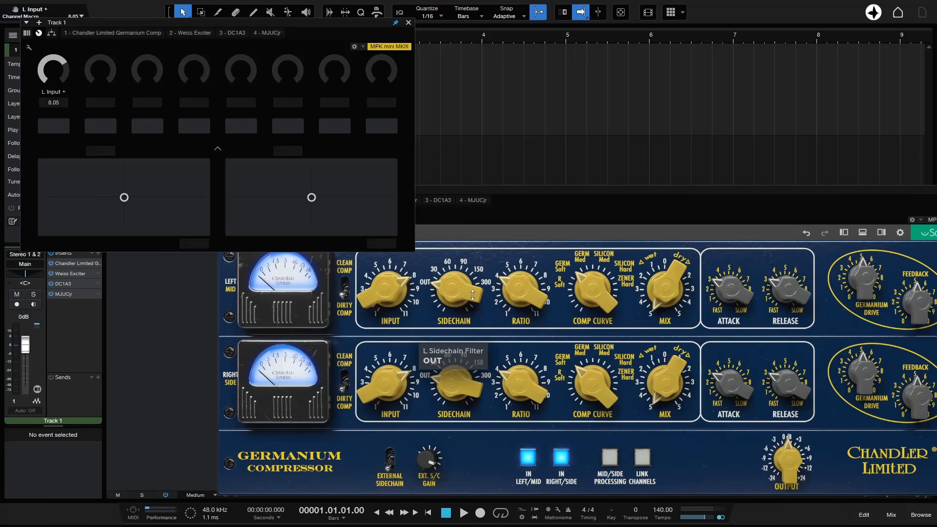
- Add the DC1A3 Input parameter as a target of Knob 1 and return to the macro controls
click(29, 49)
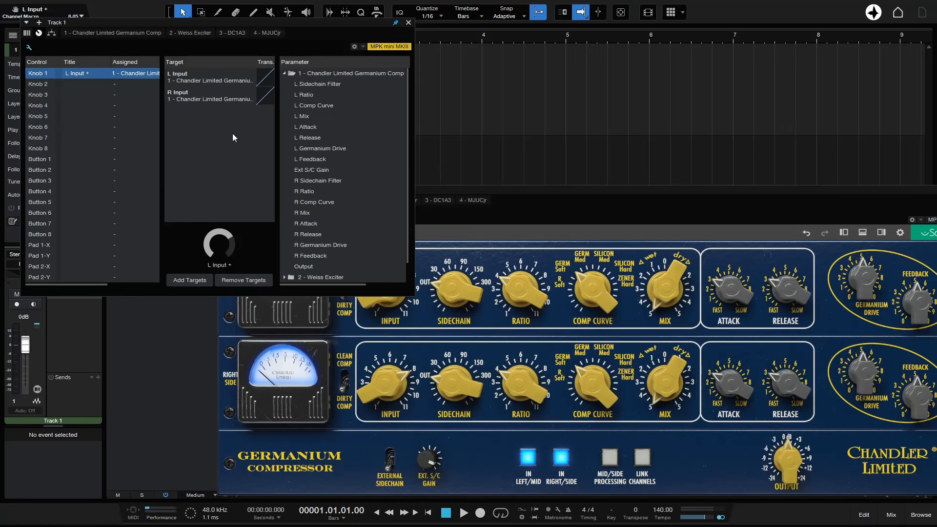
click(284, 73)
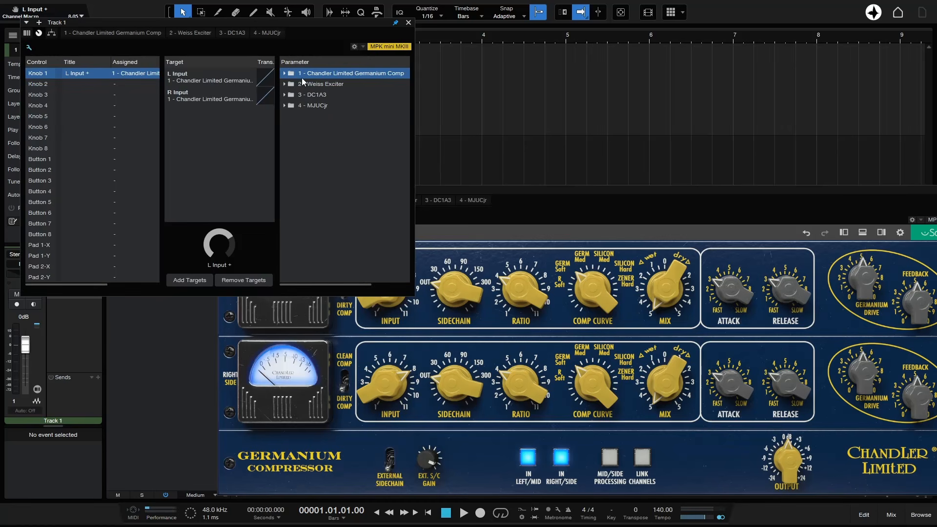
click(283, 95)
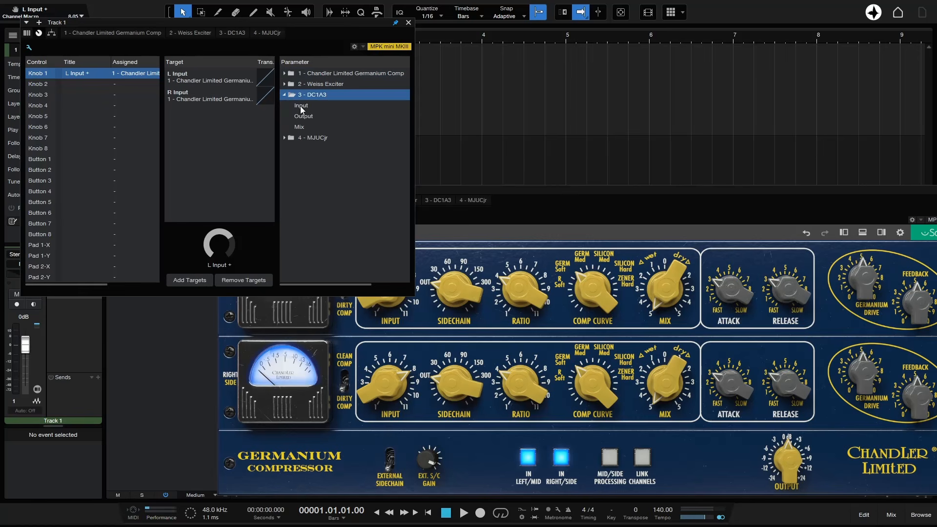
double_click(302, 106)
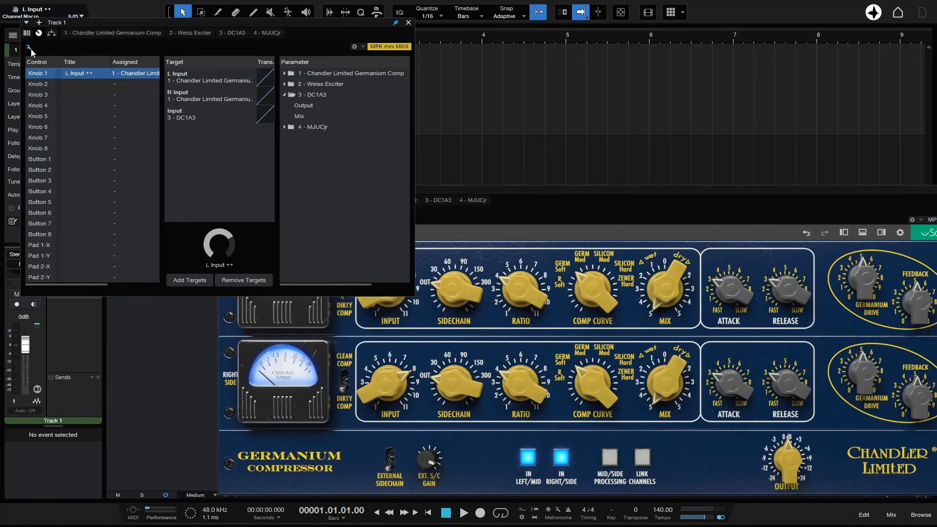
click(29, 48)
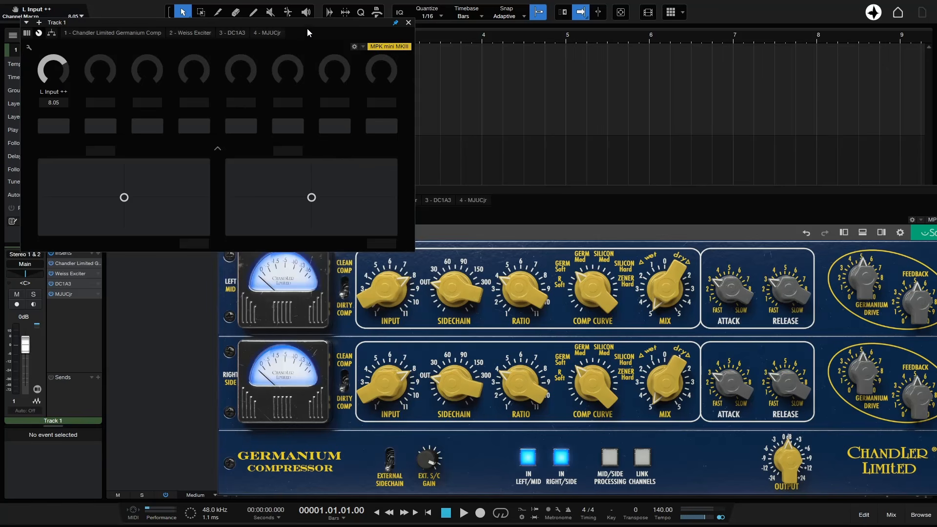
- Arrange the macro window, a pinned DC1A3 window and the Germanium compressor window so the macro and input knobs are all visible
drag(313, 22, 412, 27)
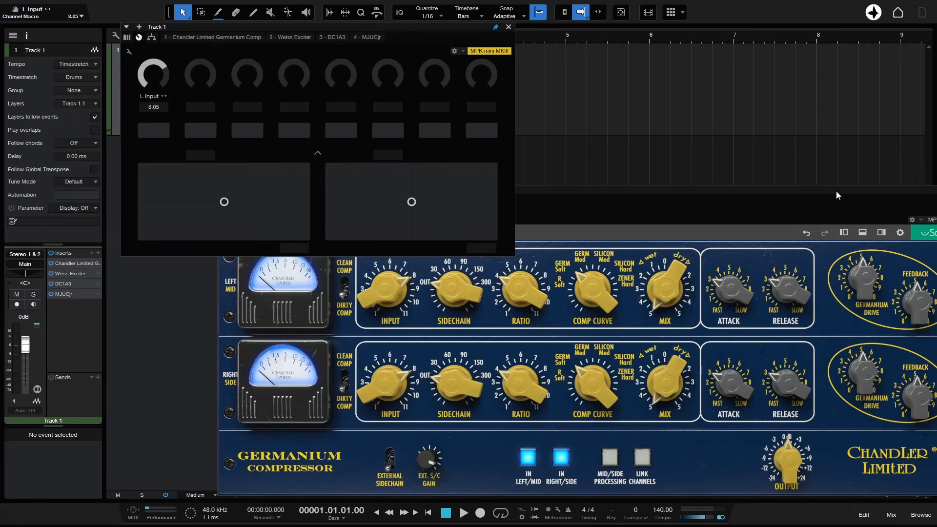
drag(837, 192, 785, 178)
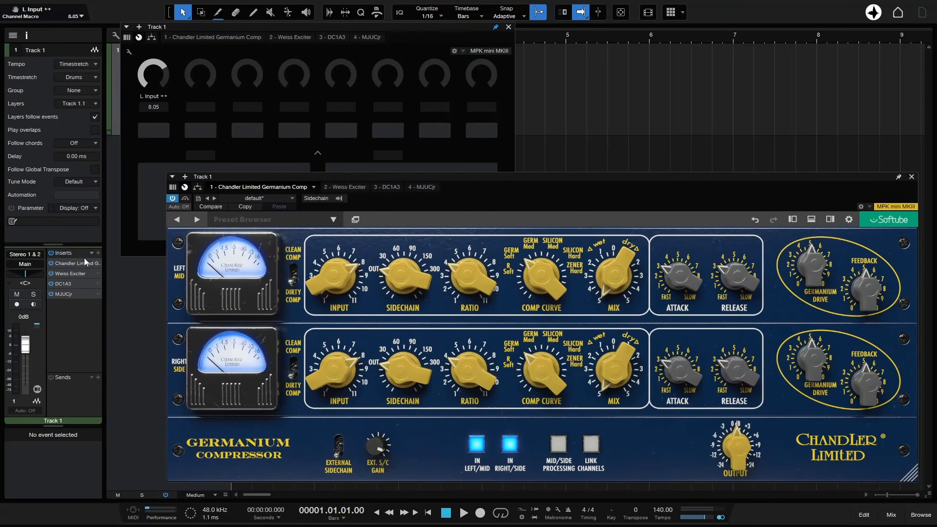
double_click(62, 286)
drag(295, 177, 681, 96)
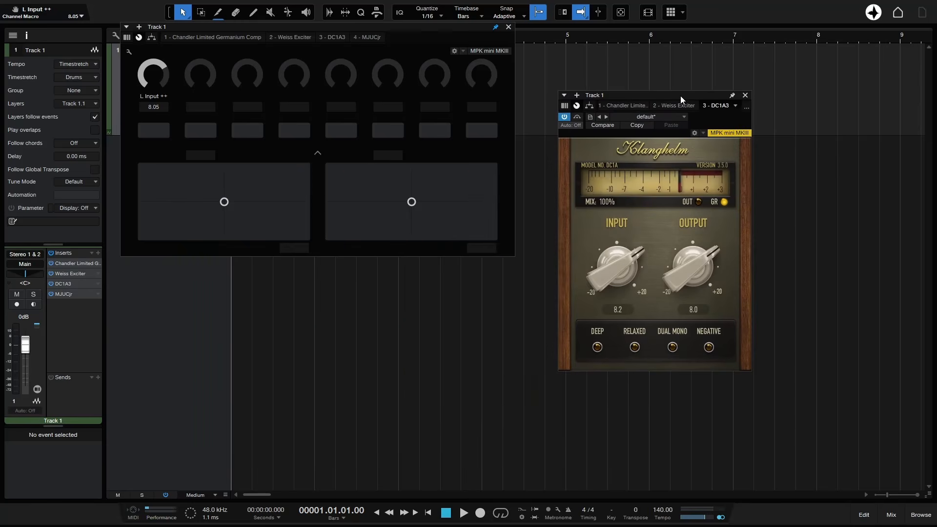
click(732, 96)
double_click(75, 264)
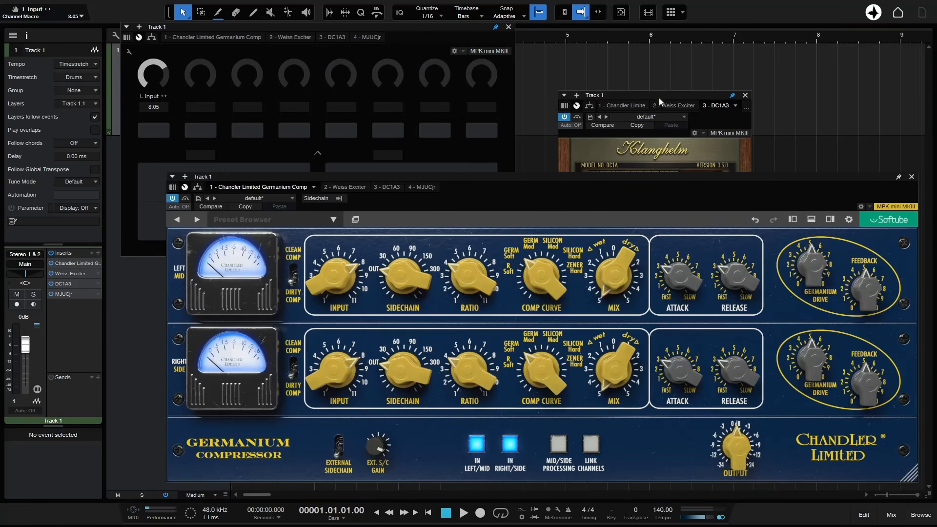
drag(660, 99, 720, 31)
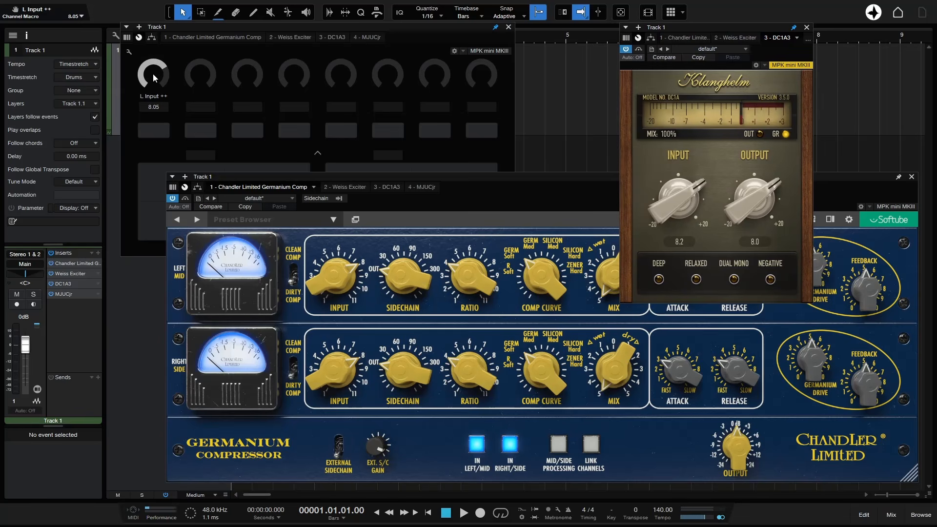
- Lower the L Input ++ macro knob to 7.45 and collapse the XY pads in the macro window
mouse_move(320, 358)
mouse_move(155, 73)
mouse_down()
mouse_move(158, 103)
mouse_move(157, 80)
mouse_up()
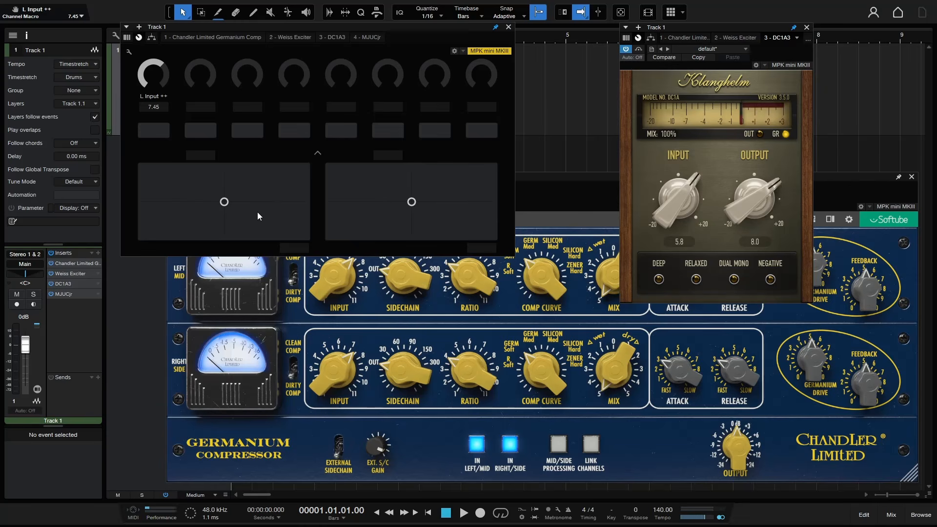
click(318, 154)
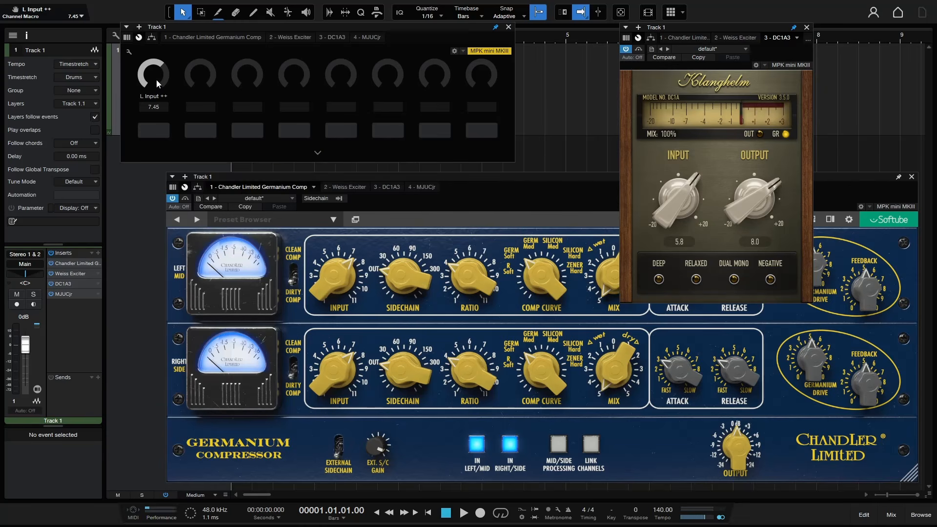
- Remove the DC1A3 Input, R Input and L Input targets from Knob 1 and return to the macro controls
click(128, 54)
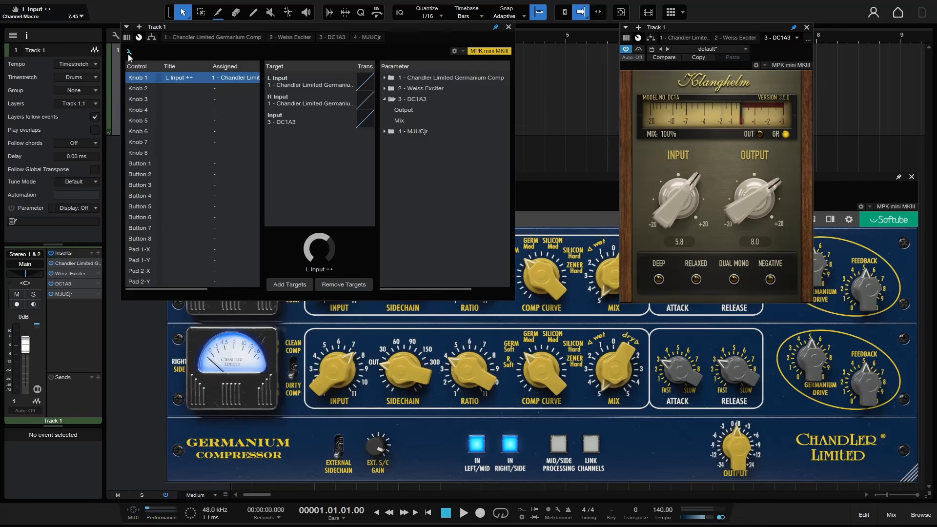
click(297, 121)
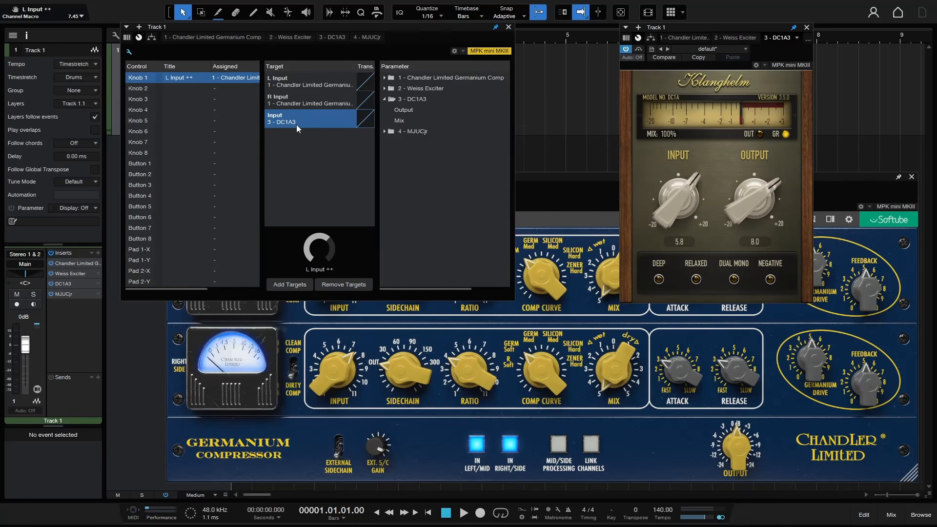
click(338, 285)
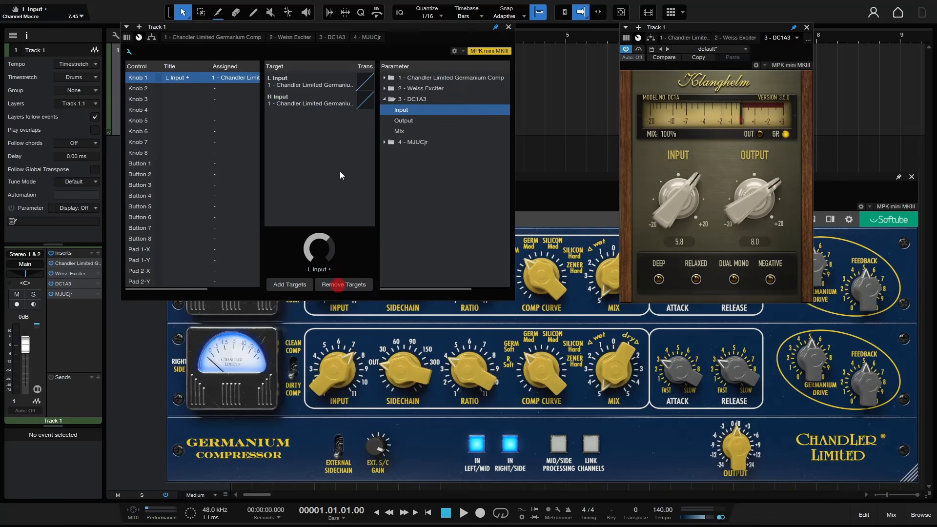
click(301, 101)
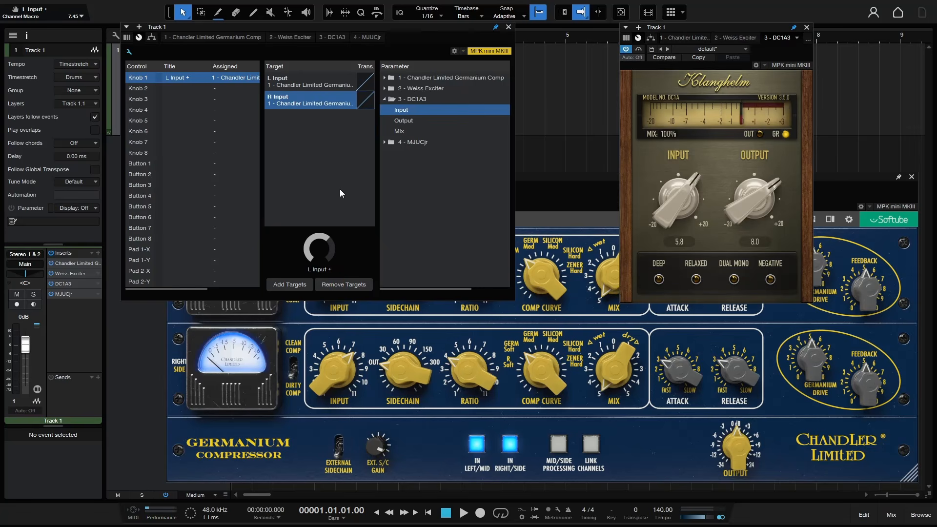
click(359, 286)
click(308, 87)
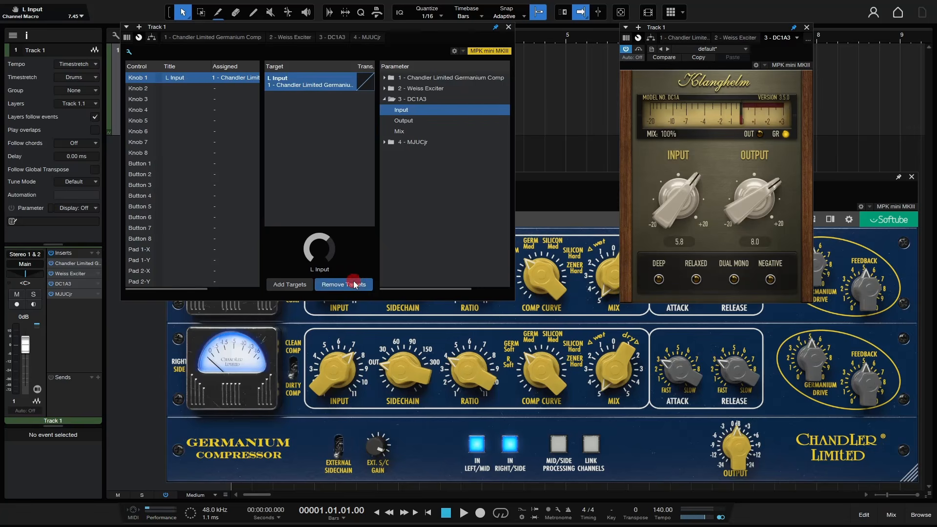
click(355, 284)
click(384, 99)
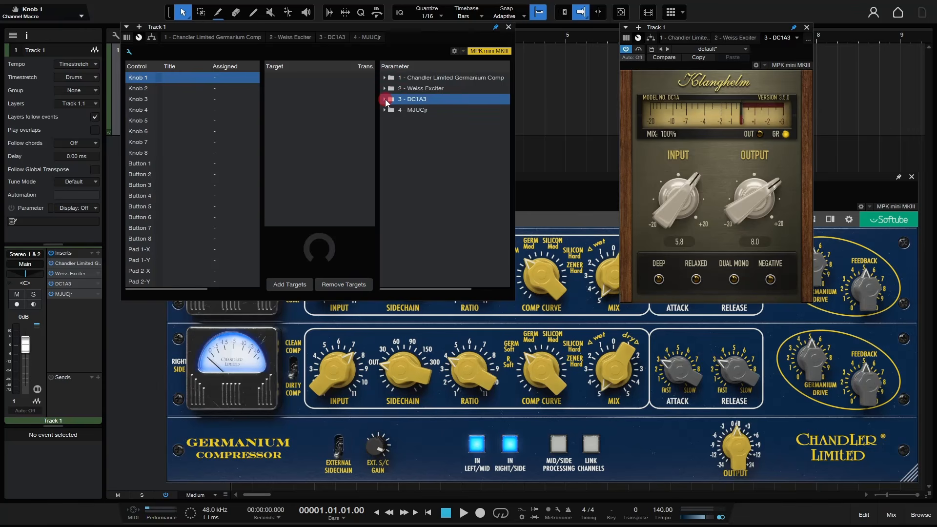
click(129, 52)
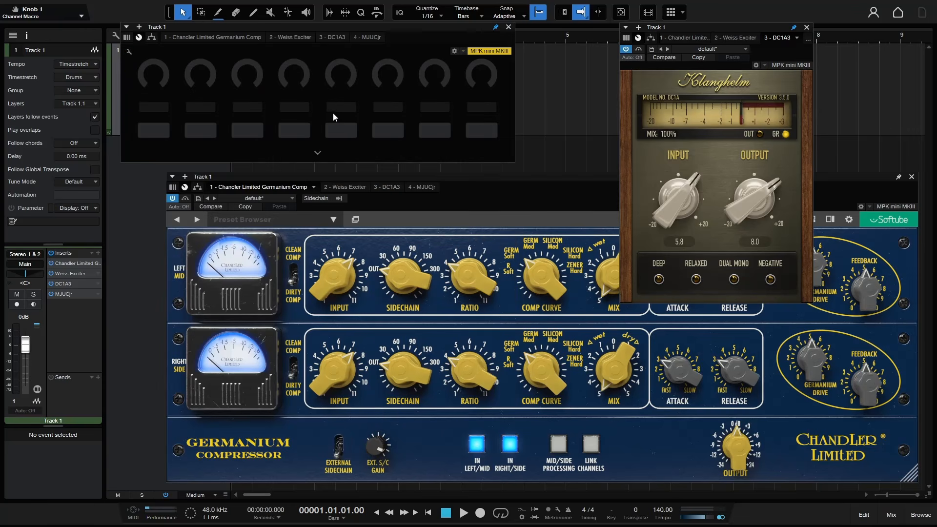
- Close the macro, DC1A3 and Germanium compressor windows and hide the track inspector
click(509, 28)
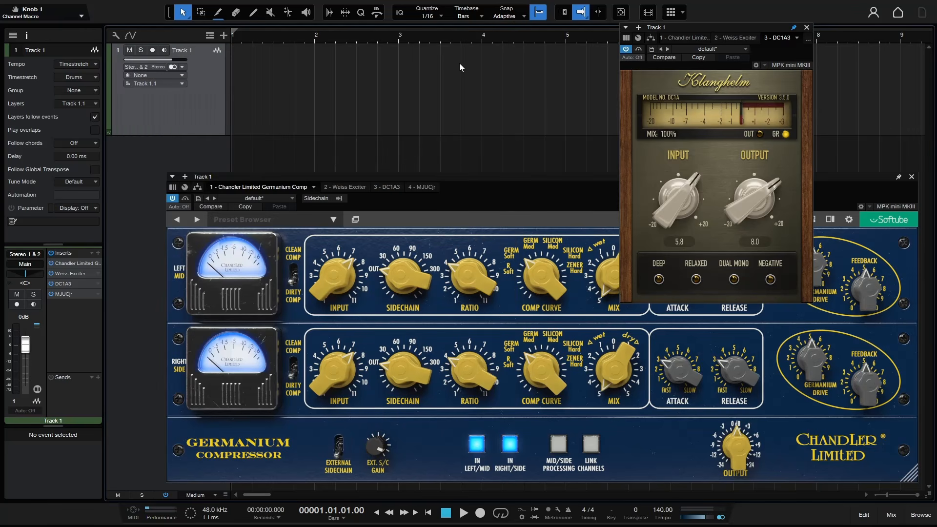
click(807, 28)
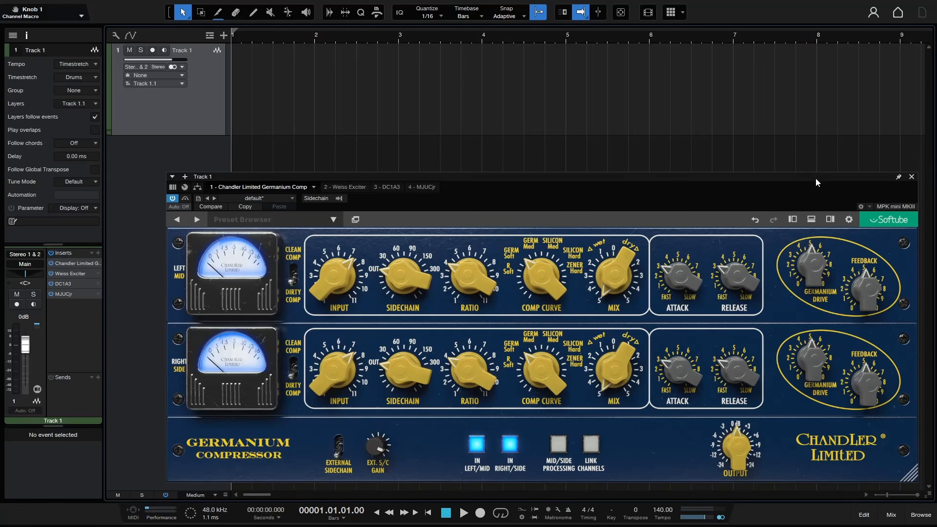
drag(815, 178, 777, 138)
click(866, 141)
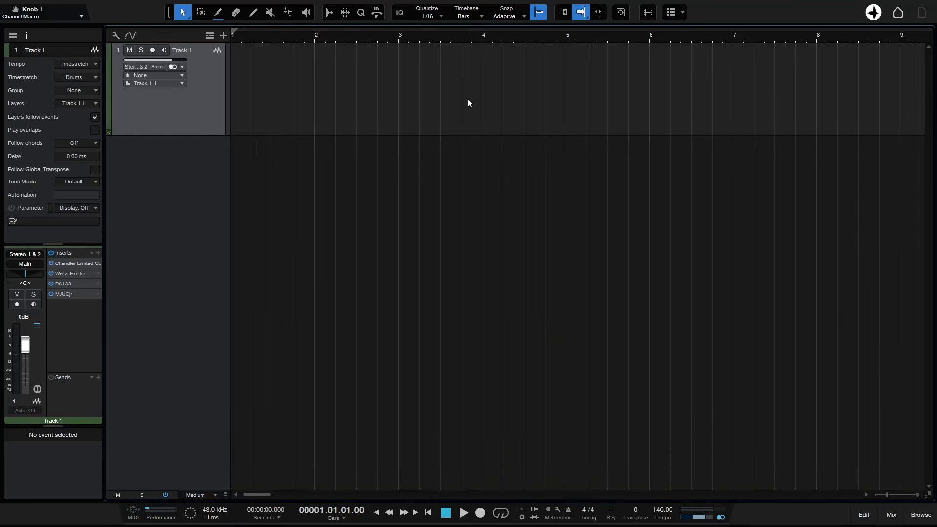
click(23, 36)
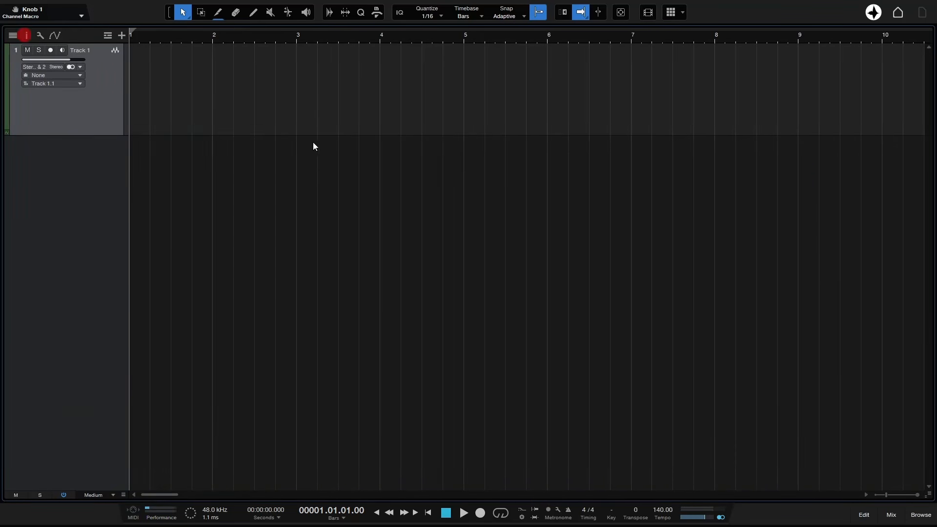
- Show the mixer, enlarge it to reveal the full insert and send racks, and display the browser beside it
click(891, 517)
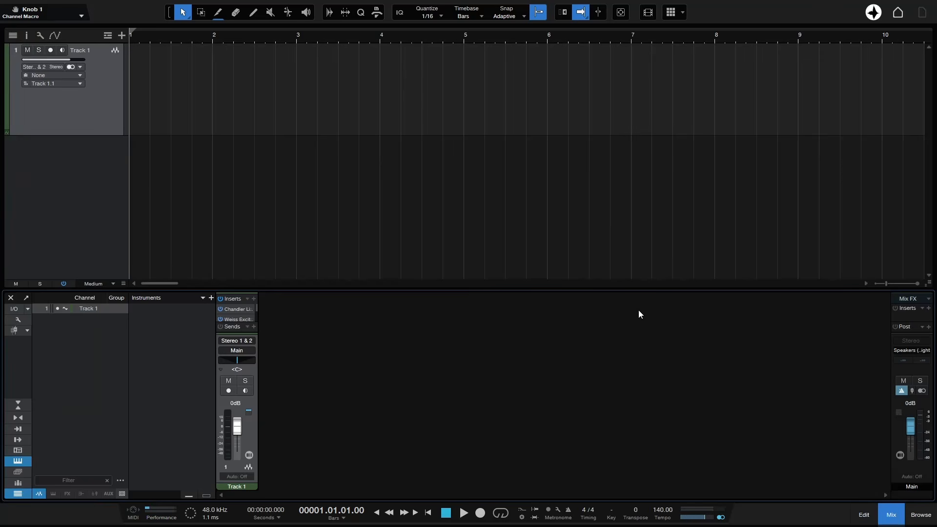
drag(602, 289, 611, 197)
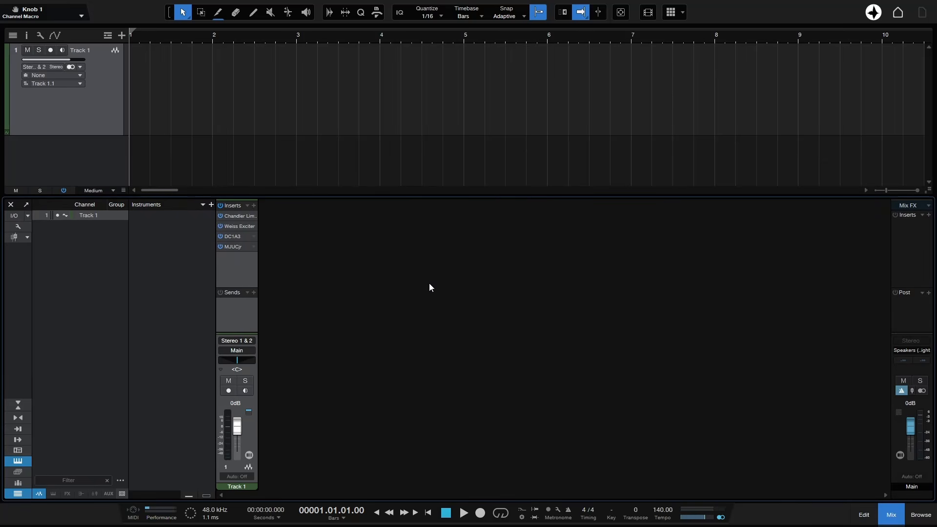
click(921, 515)
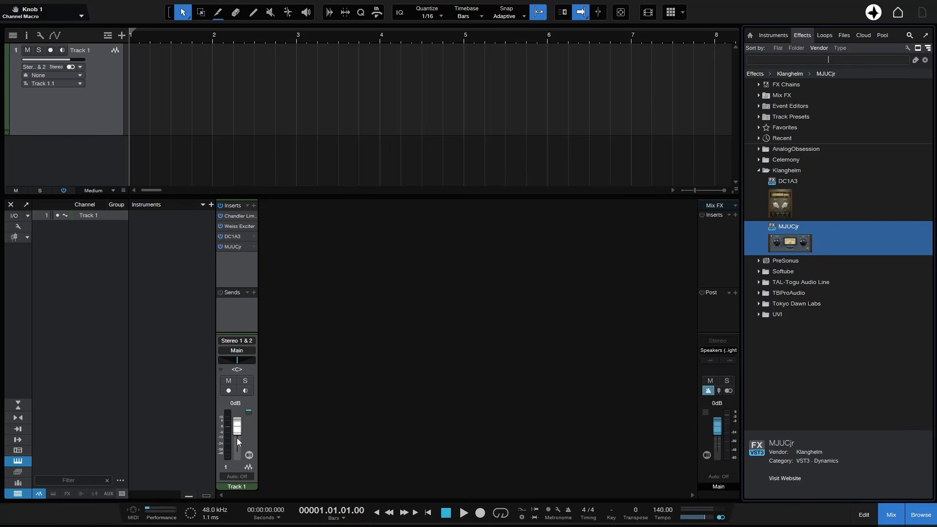
- Add an FX channel through Track 1's sends, insert Analog Delay on it and close the plug-in window
click(253, 293)
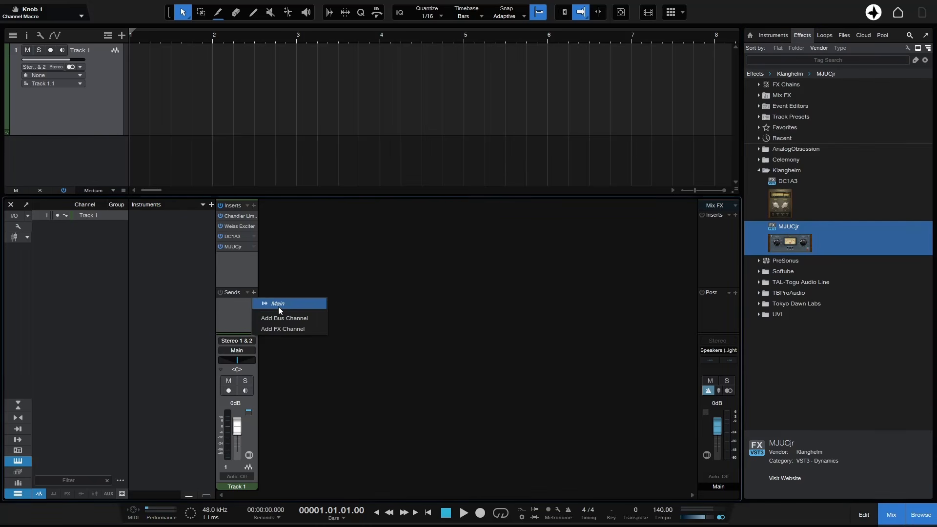
click(291, 329)
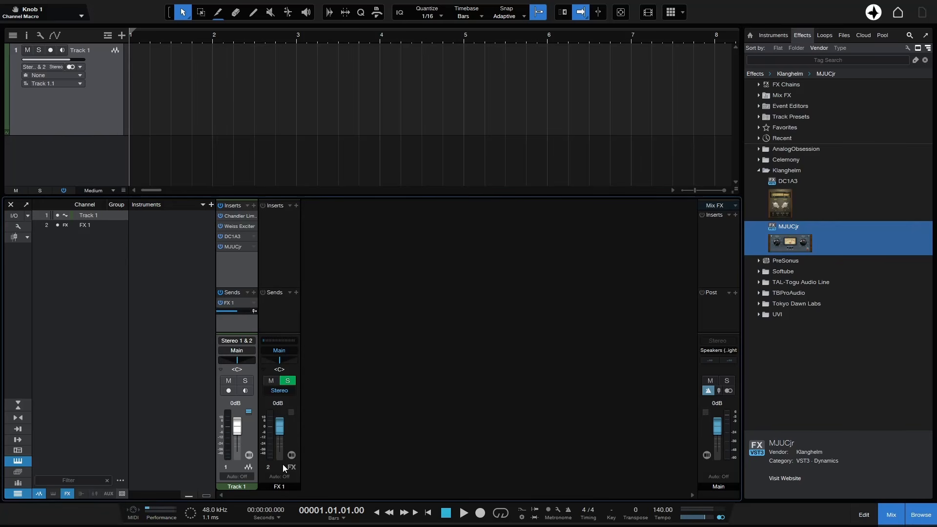
click(297, 206)
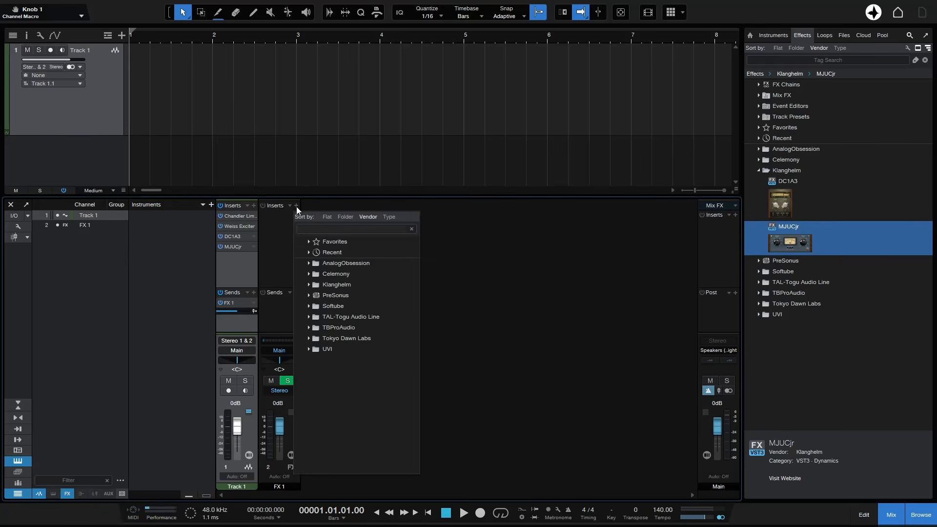
text(anal)
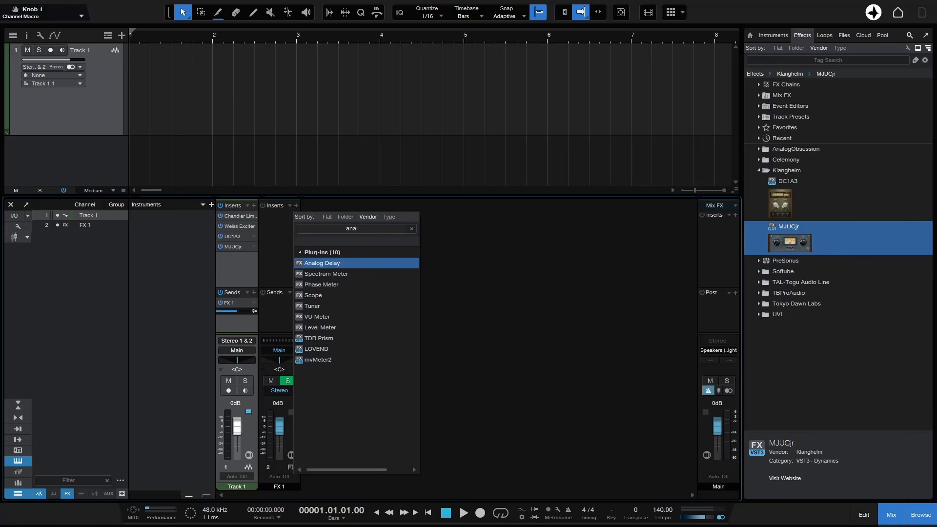
key(Return)
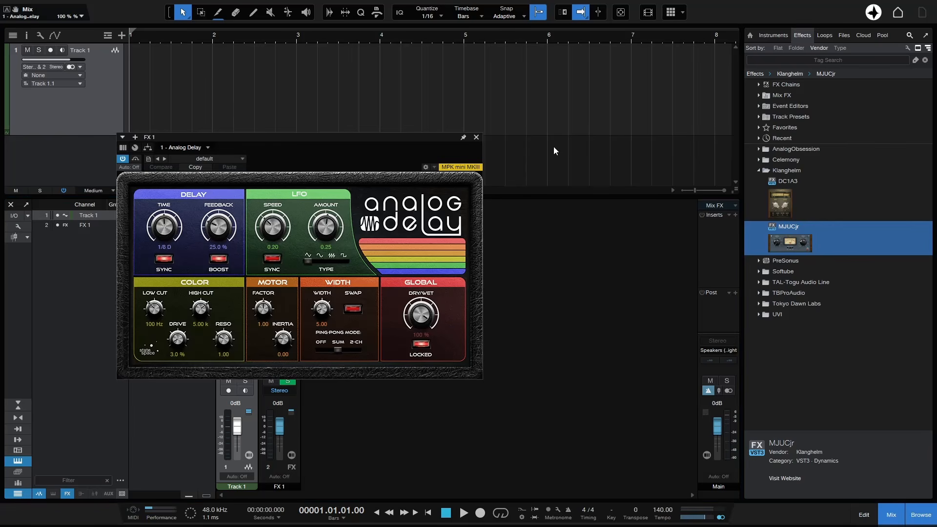
click(476, 138)
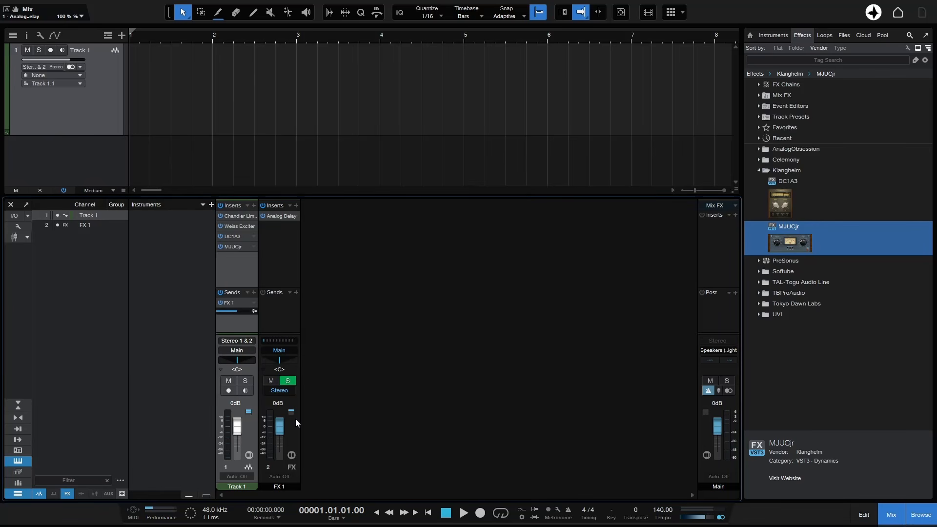
- Remove the FX 1 channel from the mixer and delete the leftover empty send on Track 1
right_click(283, 265)
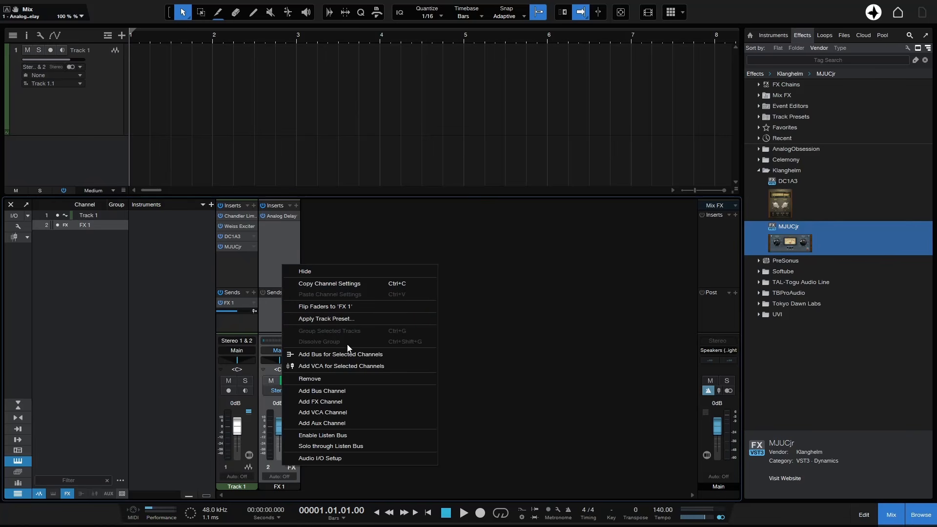
click(339, 376)
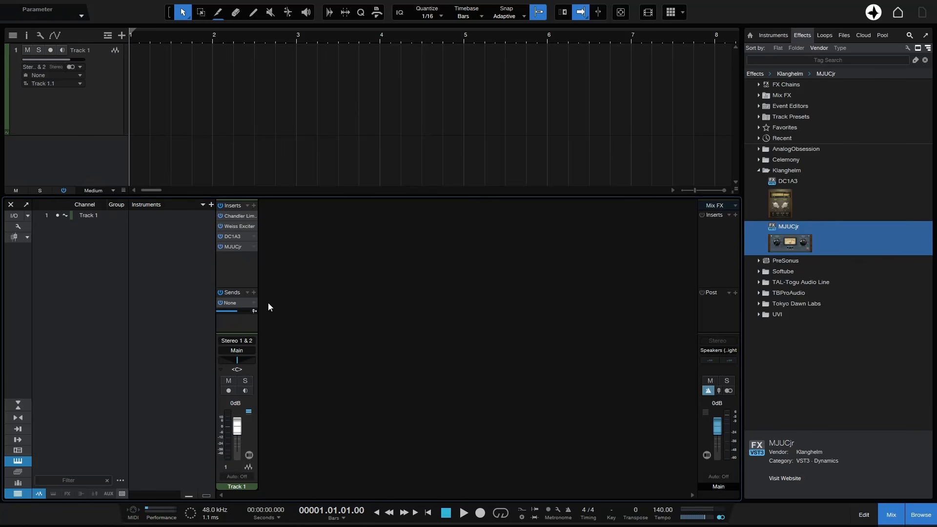
right_click(254, 304)
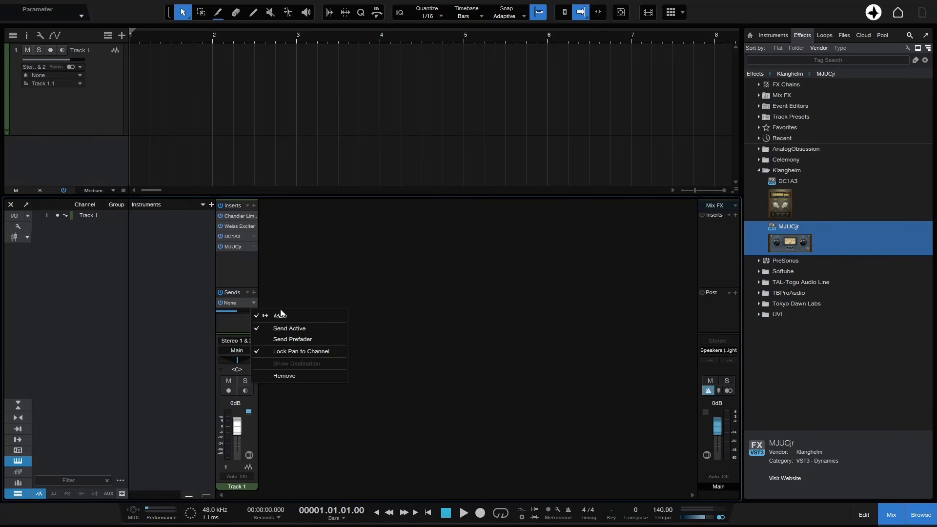
click(285, 377)
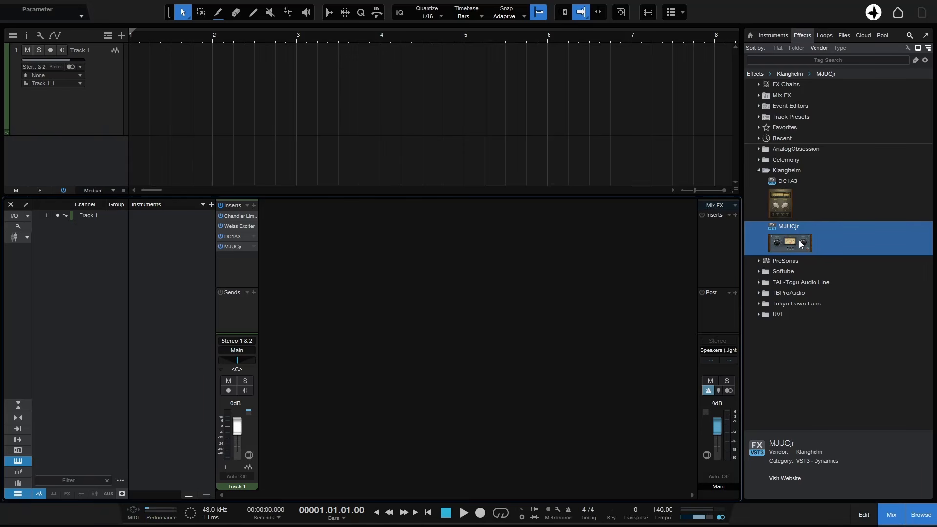
- Add MJUCjr to Track 1's sends as a new FX channel, move its window aside and set the send level to about -5.4 dB
drag(795, 244, 238, 303)
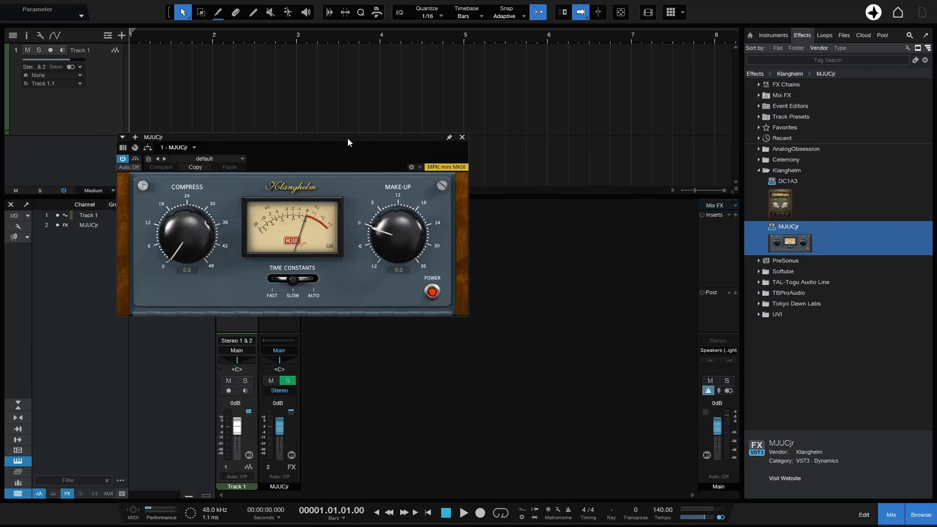
drag(348, 138, 589, 75)
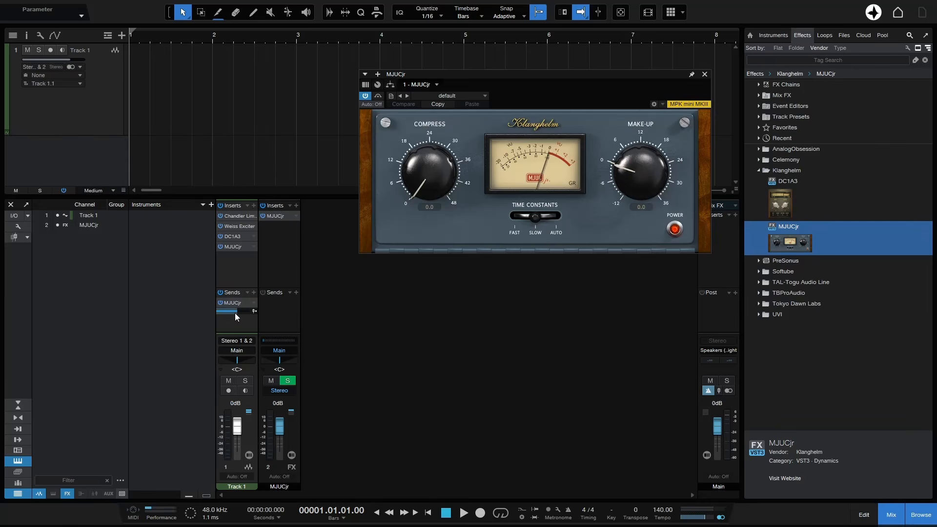
mouse_move(236, 313)
mouse_down()
mouse_move(223, 313)
mouse_move(236, 312)
mouse_up()
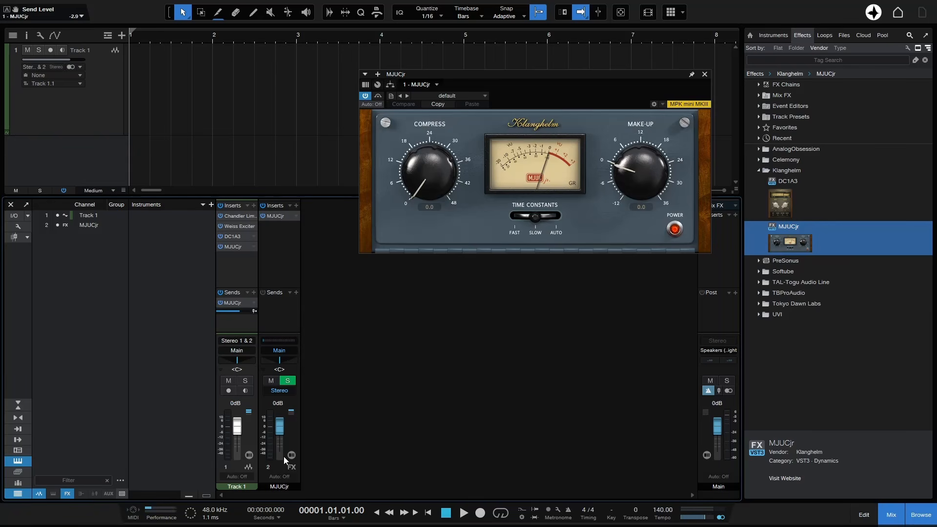
mouse_move(237, 313)
mouse_down()
mouse_move(225, 313)
mouse_move(239, 315)
mouse_up()
mouse_move(240, 312)
mouse_down()
mouse_move(229, 313)
mouse_move(235, 318)
mouse_up()
- Flip the faders to the MJUCjr send and back, and lower Track 1's channel volume to about -0.4 dB
click(15, 239)
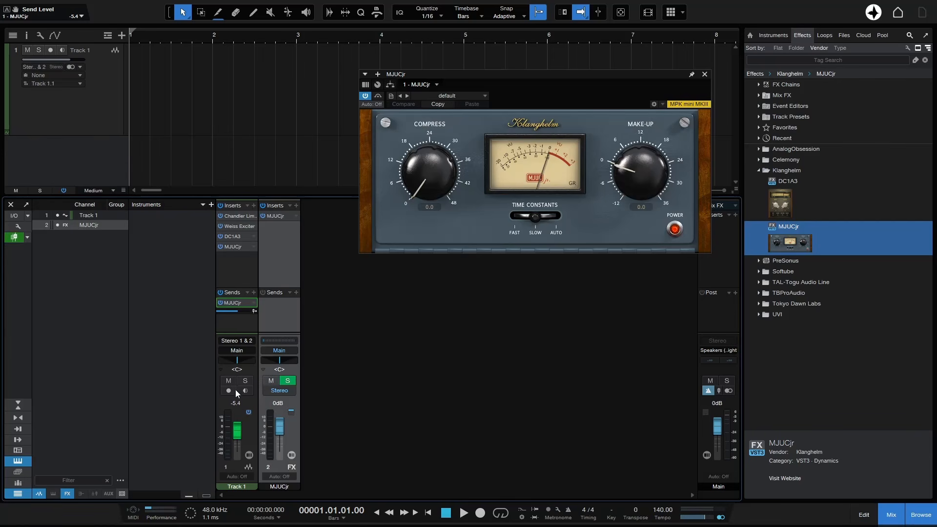
click(15, 239)
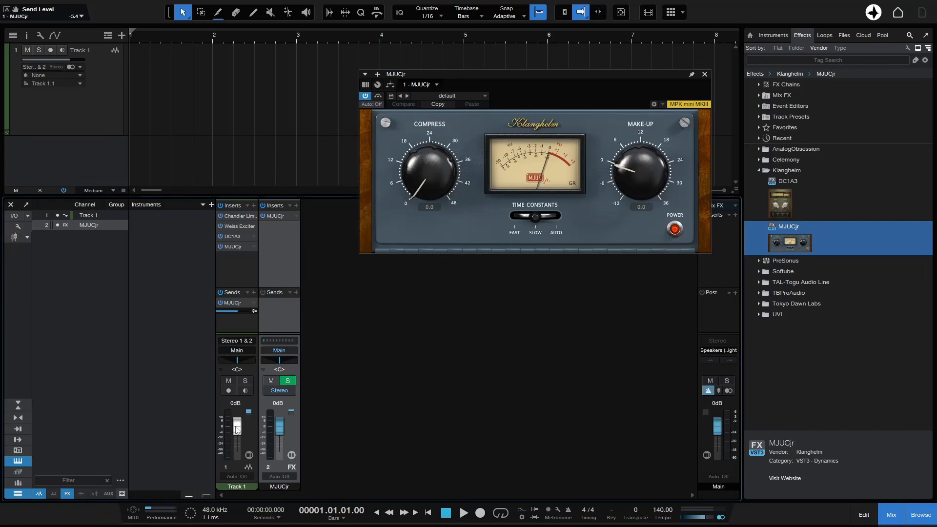
mouse_move(237, 427)
mouse_down()
mouse_move(238, 441)
mouse_move(238, 430)
mouse_up()
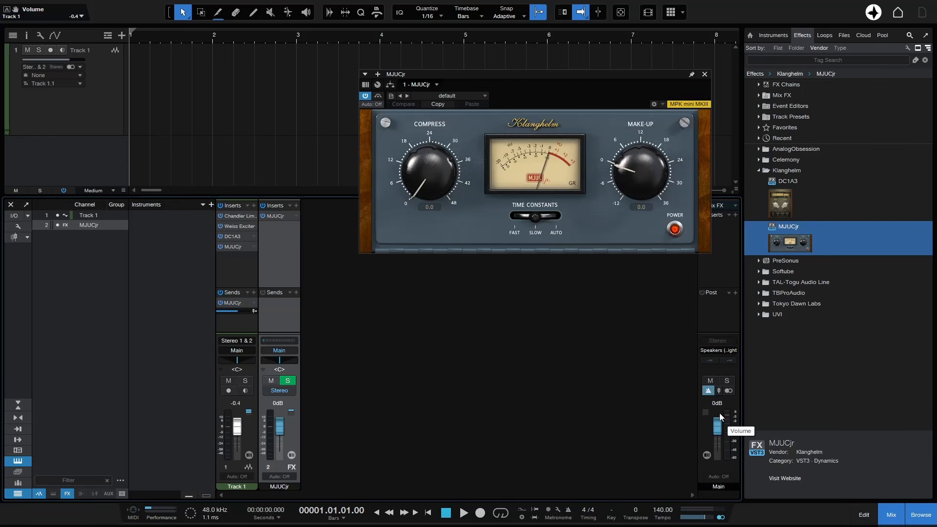
- Flip the faders to set the MJUCjr send level to about -5.6 dB, flip them back and close the plug-in window
click(15, 238)
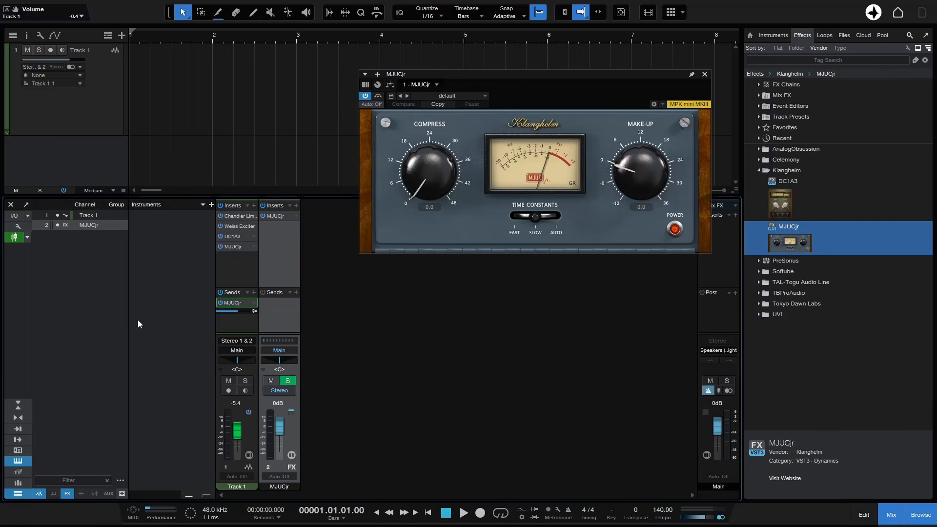
mouse_move(236, 434)
mouse_down()
mouse_move(236, 443)
mouse_move(237, 433)
mouse_up()
drag(239, 438, 239, 437)
click(11, 239)
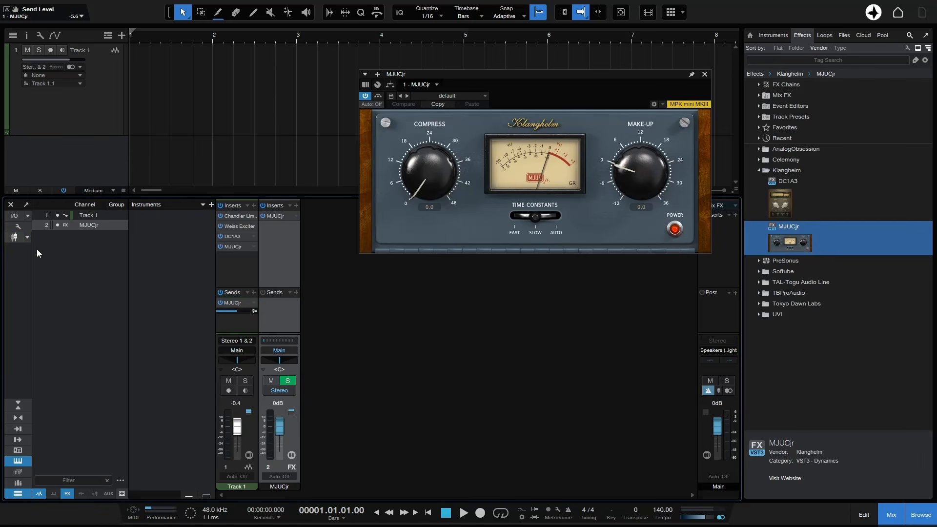
click(705, 74)
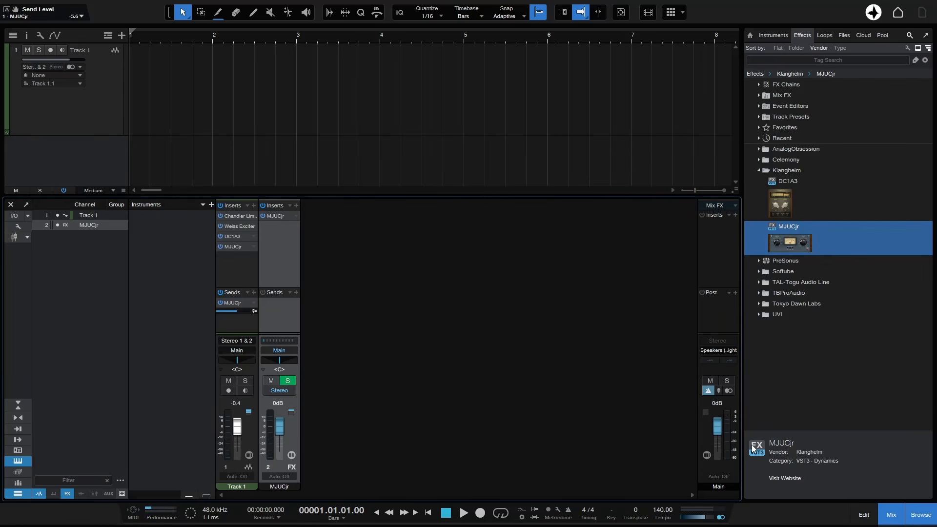
- Place the loop Insp 130 Shanghai Pad Fm.wav from Pads > Electronic > loop at the start of Track 1 and hide the browser
click(921, 515)
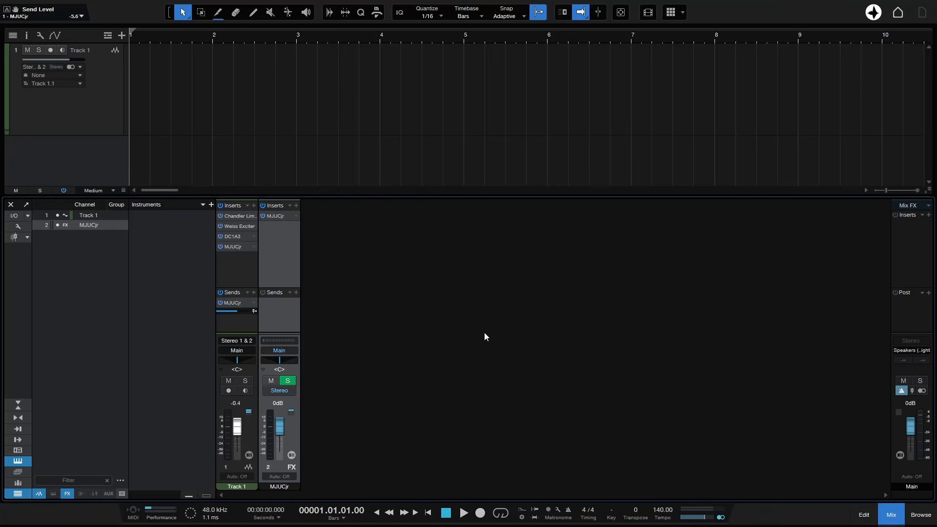
click(921, 515)
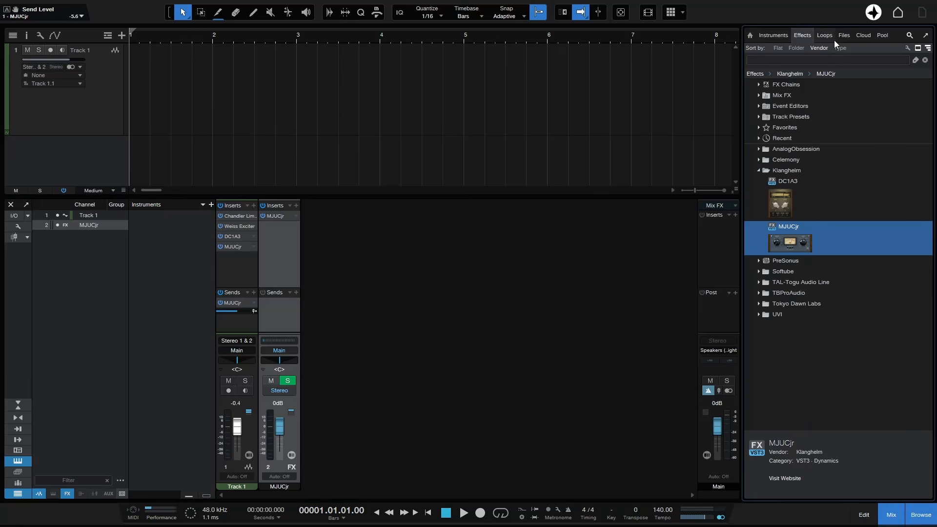
click(827, 36)
double_click(757, 205)
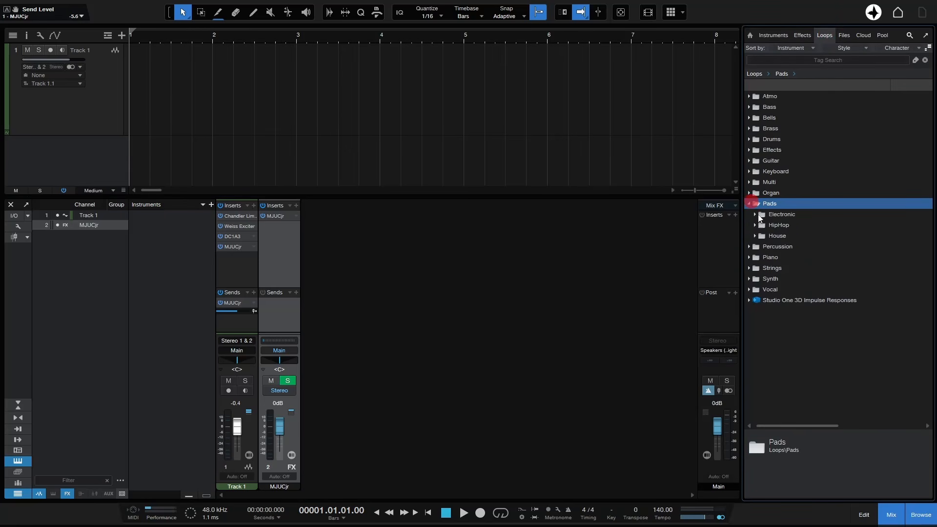
double_click(763, 215)
double_click(765, 226)
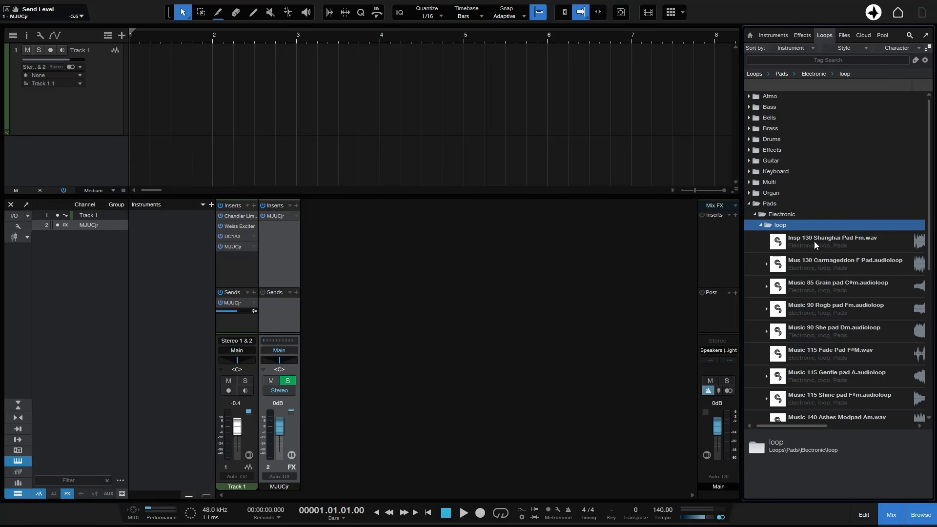
mouse_move(814, 241)
mouse_down()
mouse_move(318, 108)
mouse_move(141, 72)
mouse_up()
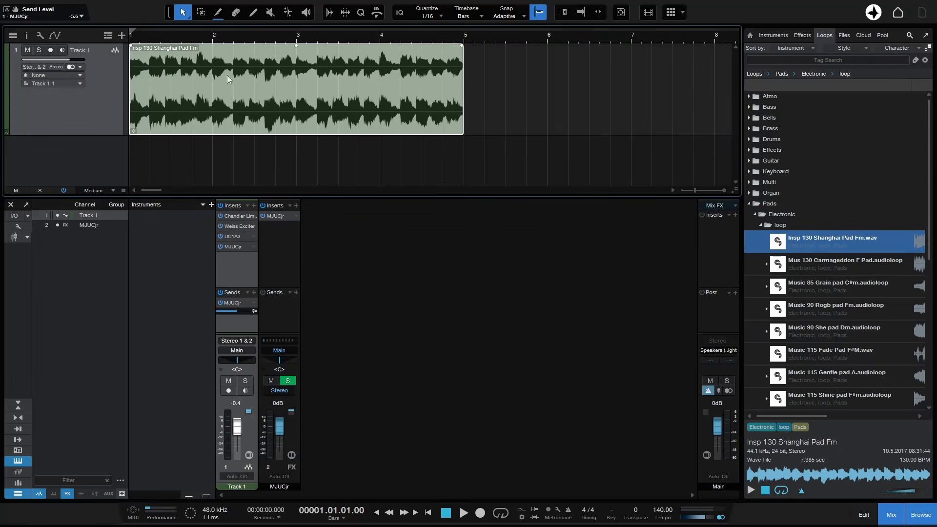
click(918, 520)
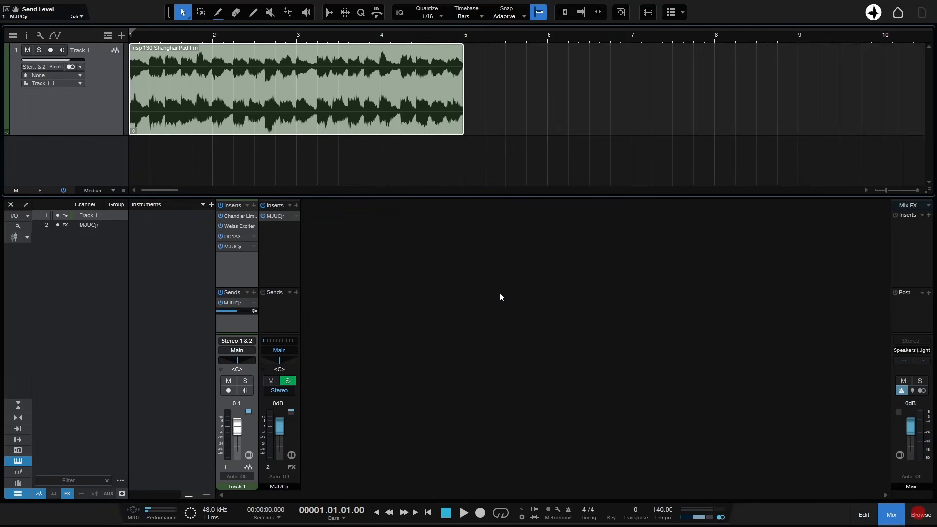
- Play the loop briefly, bypass all of Track 1's inserts and sends, and play it again
key(space)
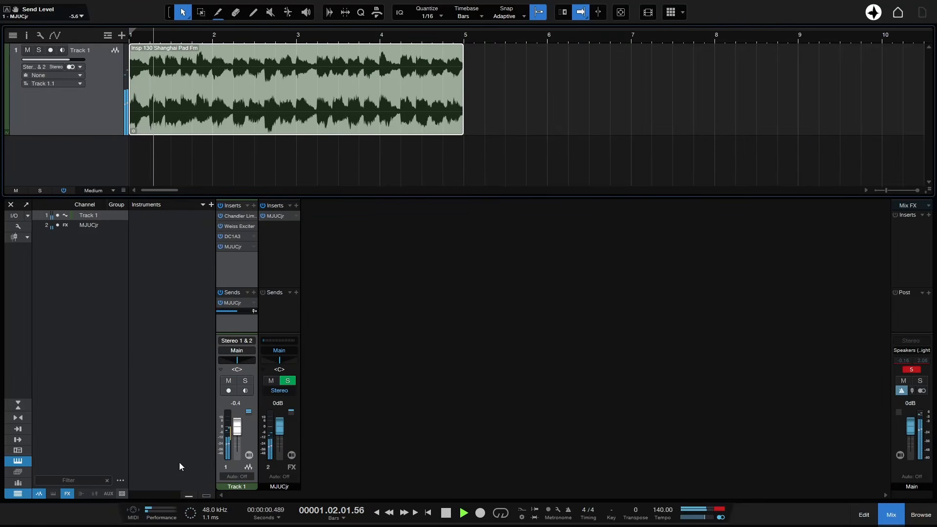
key(space)
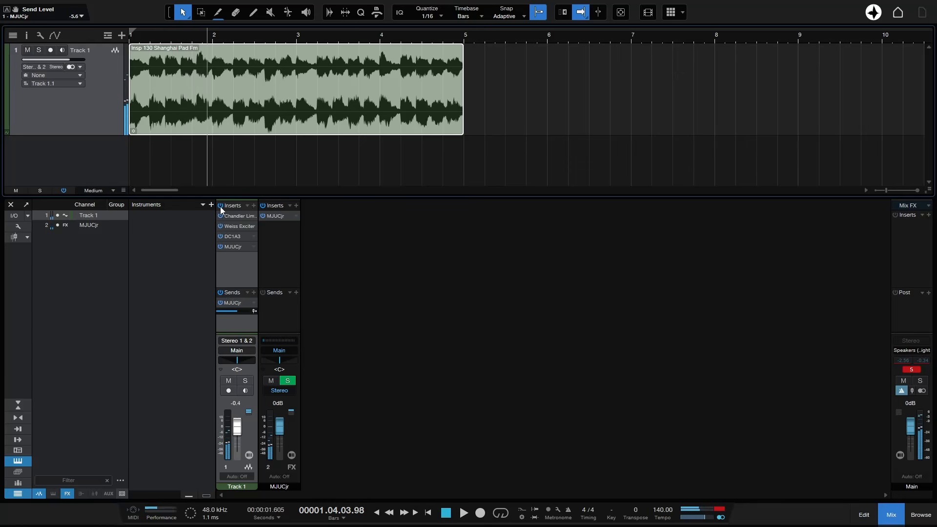
click(220, 206)
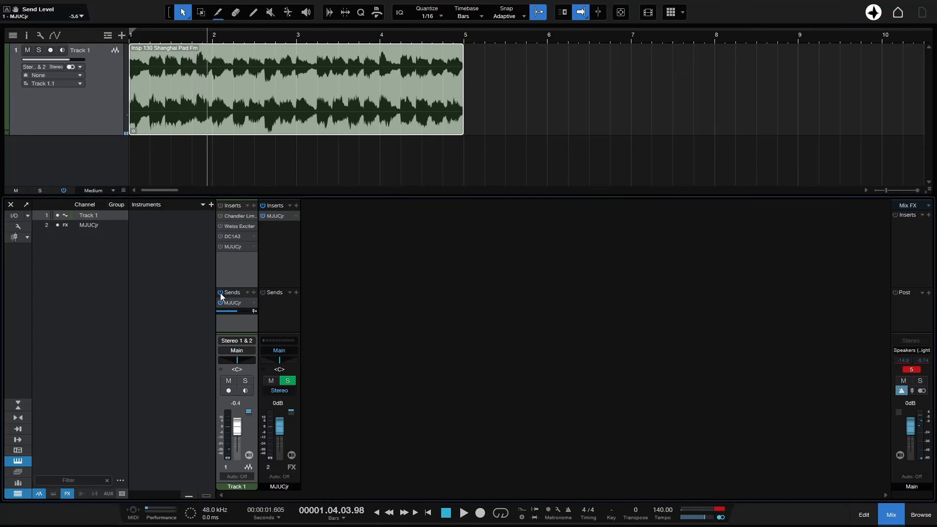
key(space)
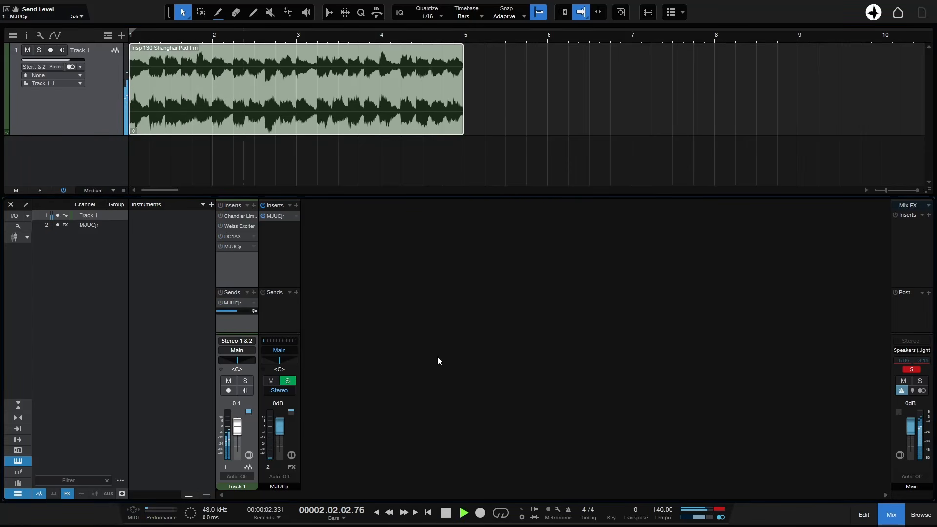
key(space)
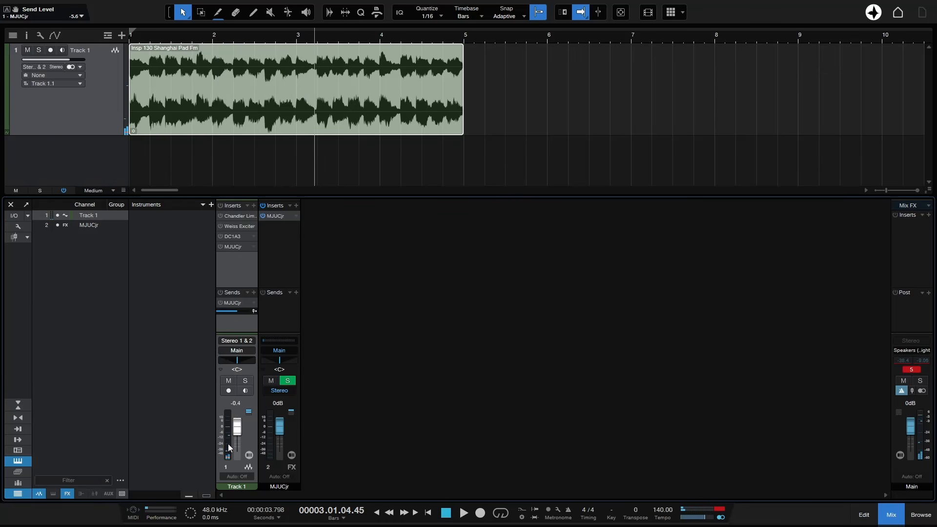
- Set Track 1's level meter to Peak and play the loop to watch it
right_click(227, 435)
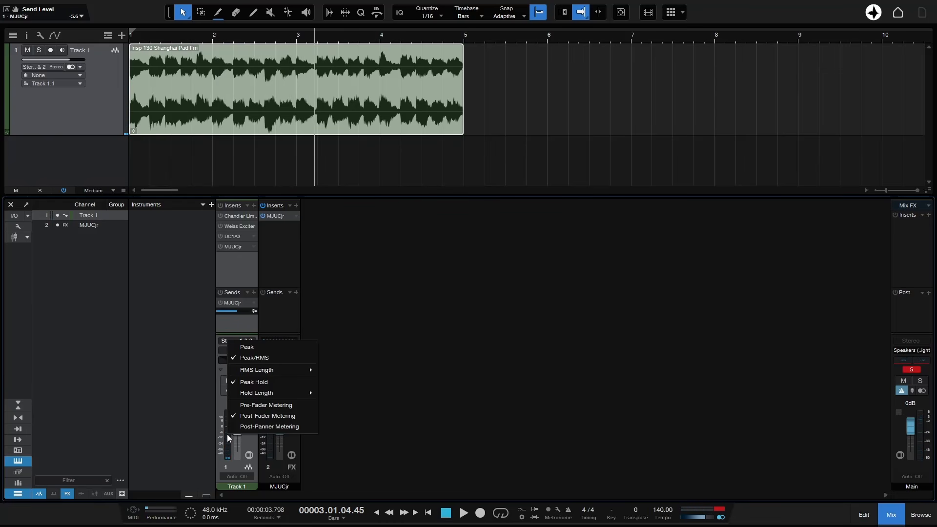
click(264, 348)
key(space)
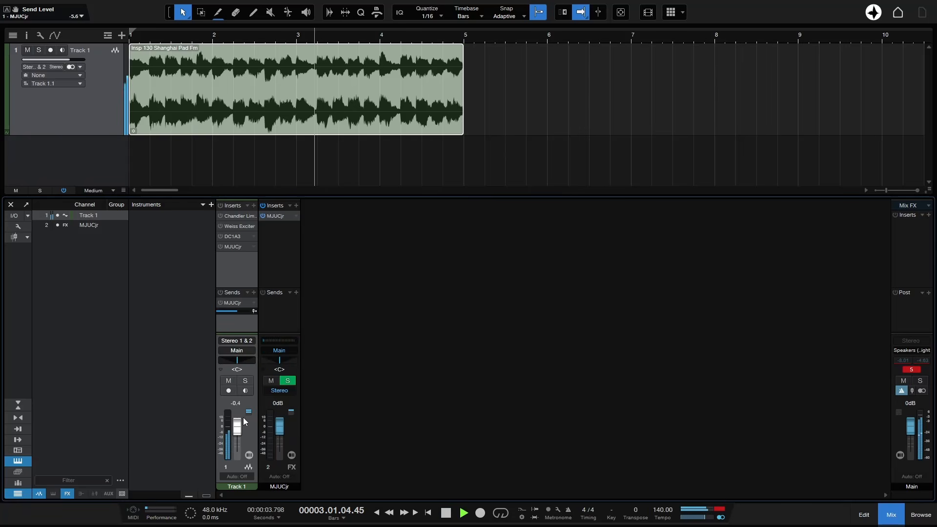
key(space)
- Set Track 1's level meter to Peak/RMS and play the loop from the song start
right_click(228, 437)
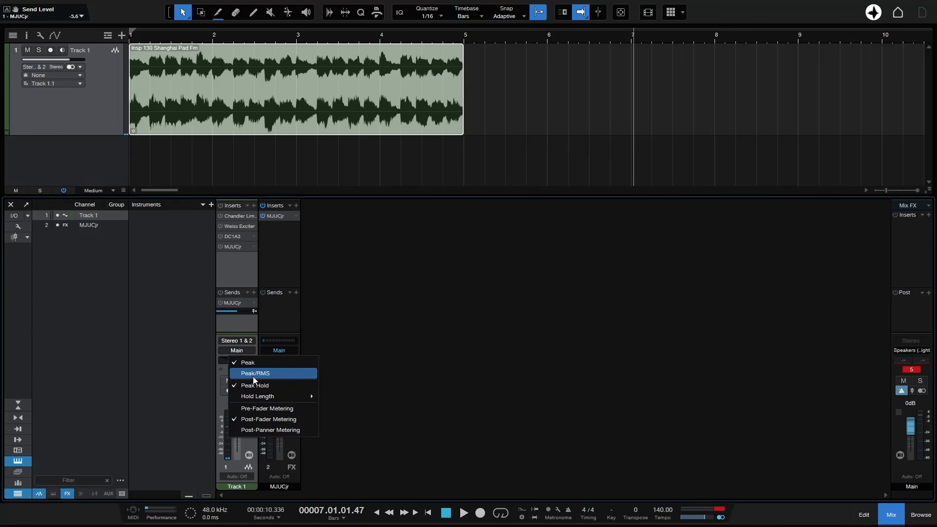
click(274, 373)
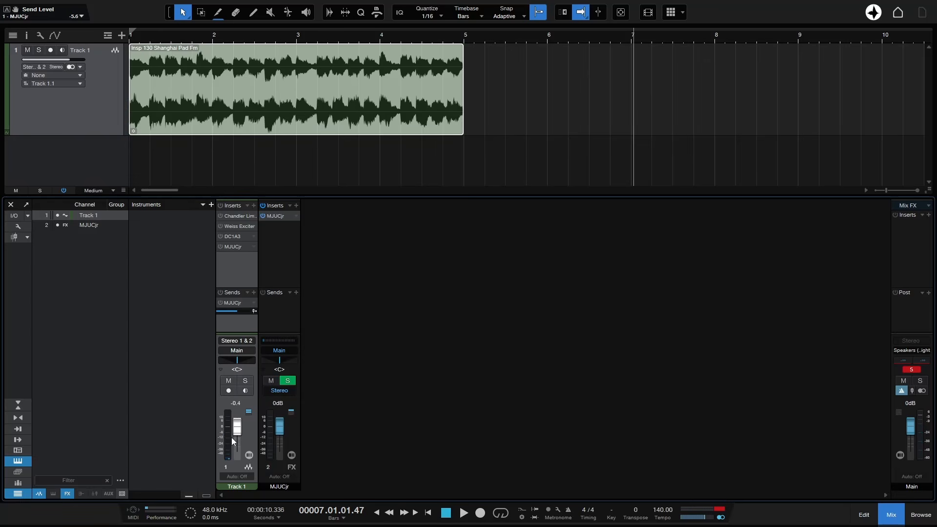
key(space)
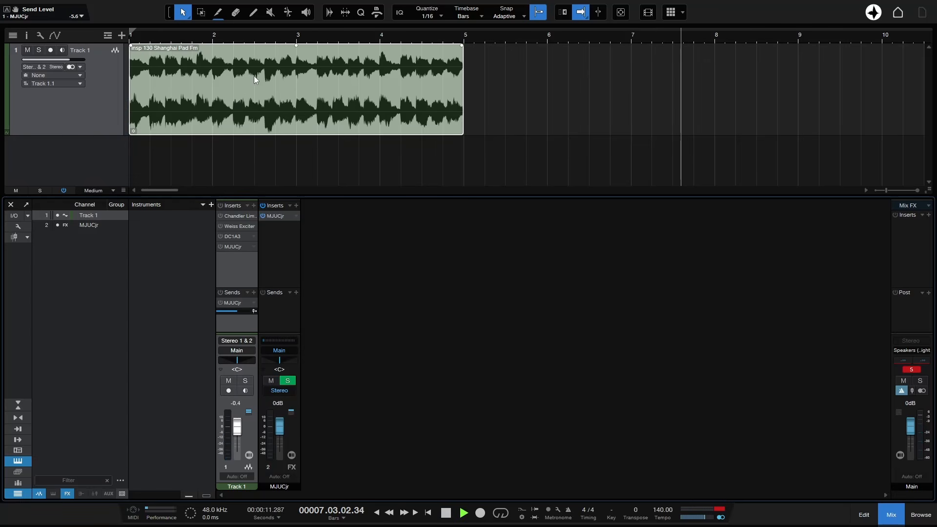
key(comma)
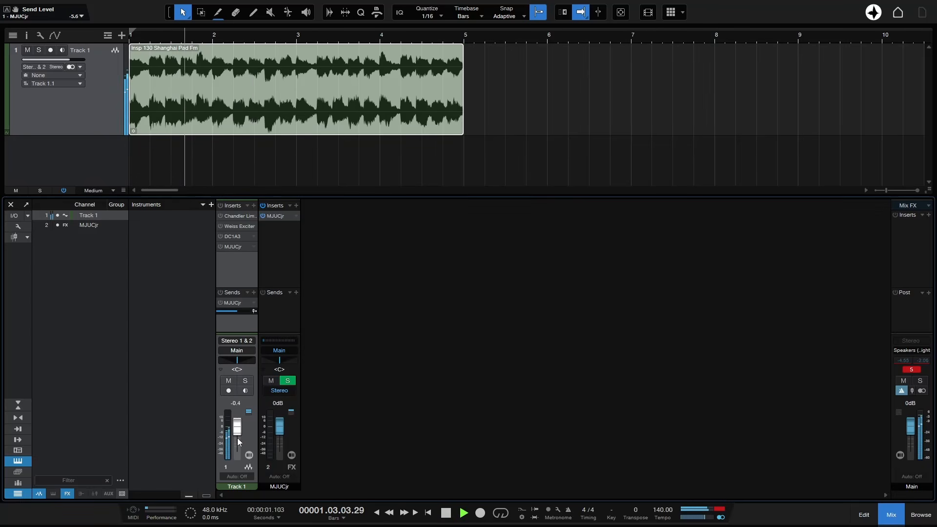
key(space)
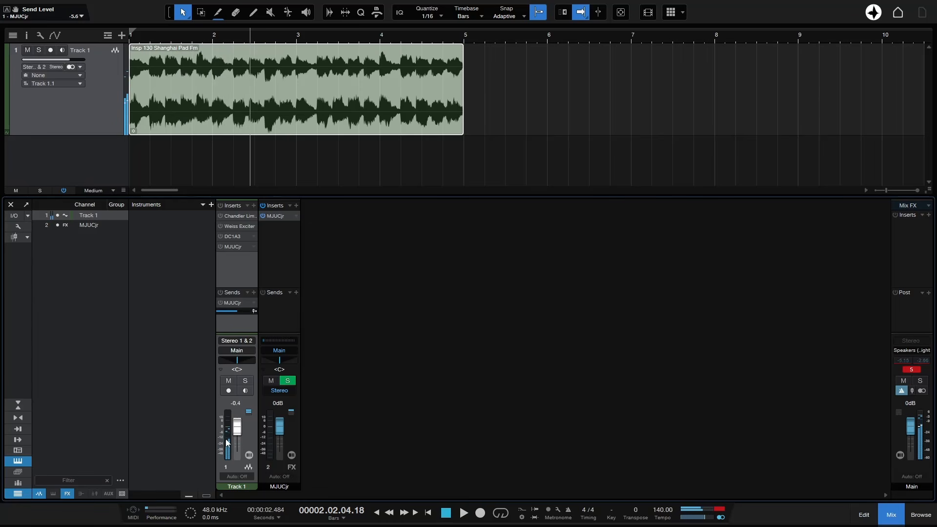
- Examine Track 1's meter options for hold length and pre-fader, post-fader and post-panner metering, leaving them as they are
right_click(228, 438)
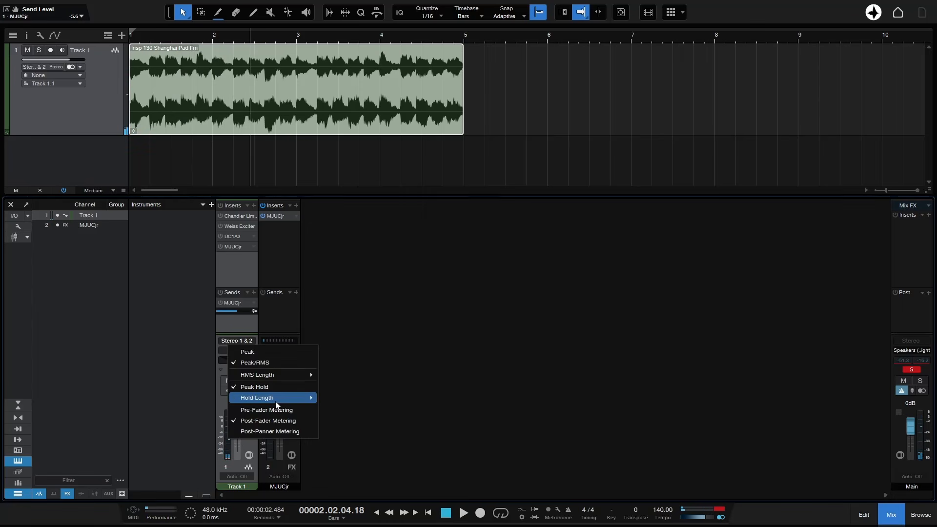
mouse_move(288, 399)
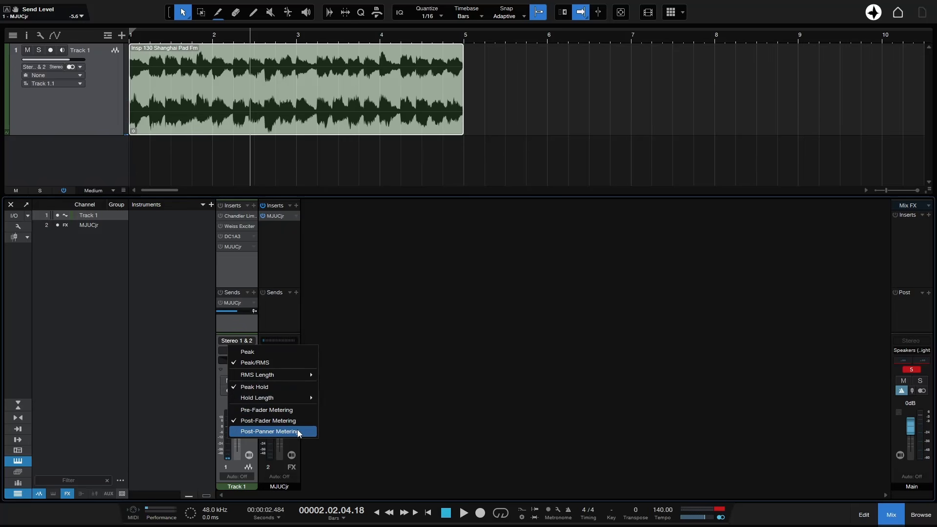
click(385, 404)
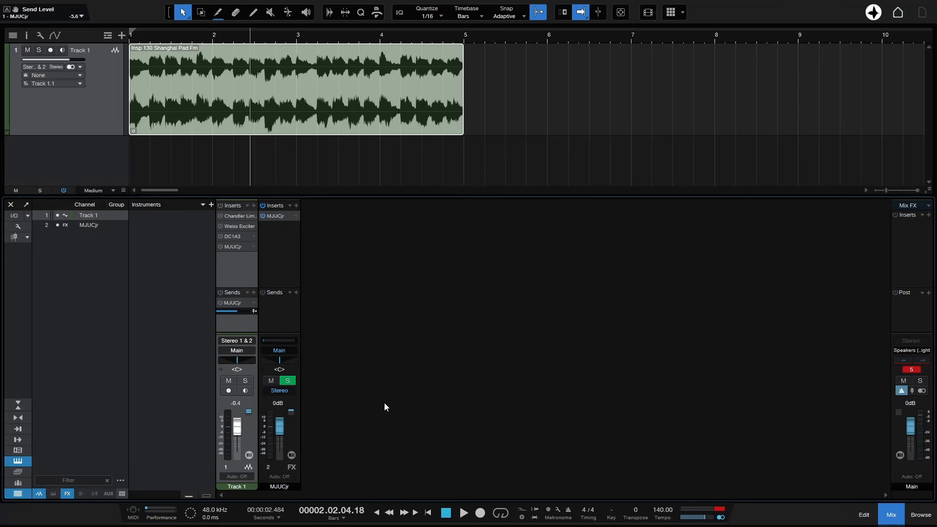
- Add four mono audio tracks named Vocal with input 1 and output Main
double_click(385, 403)
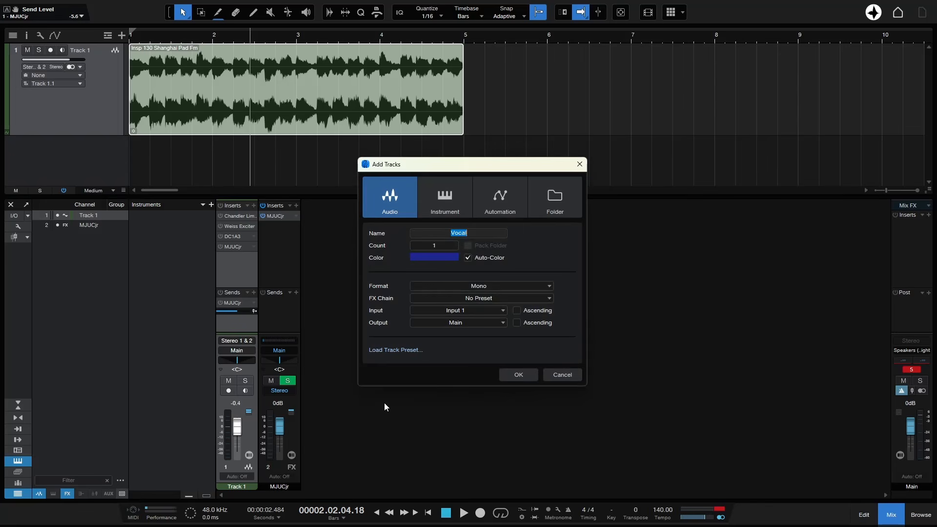
click(433, 245)
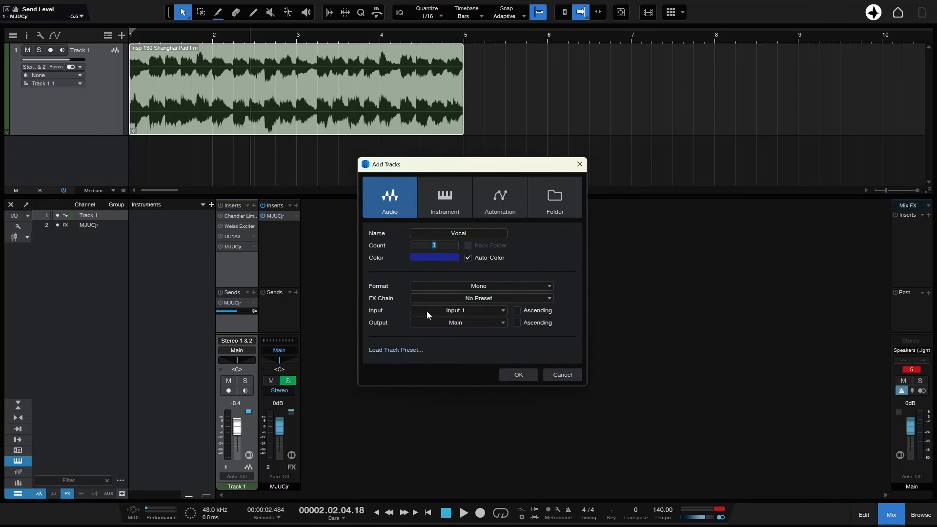
text(4)
click(519, 375)
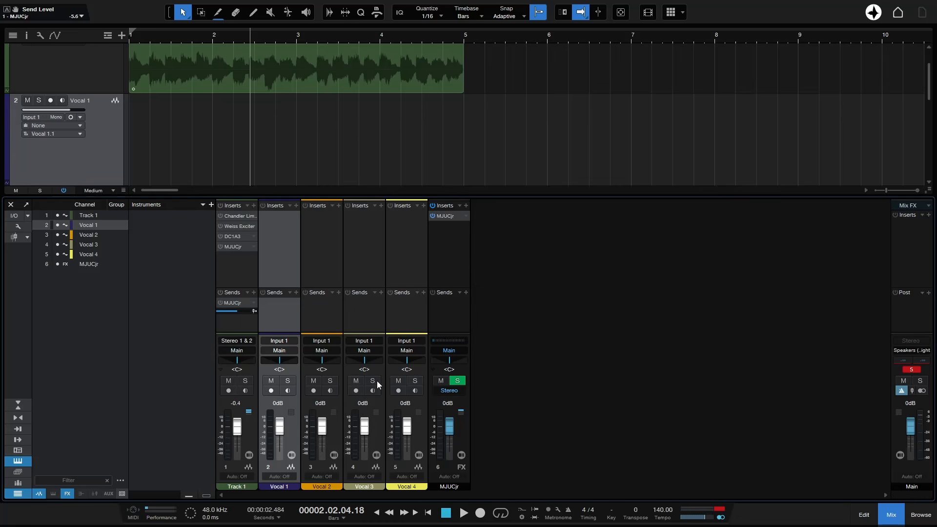
- Solo and unsolo Track 1 repeatedly to compare the mixer behaviour without and with solo safe on Vocal 4
click(245, 381)
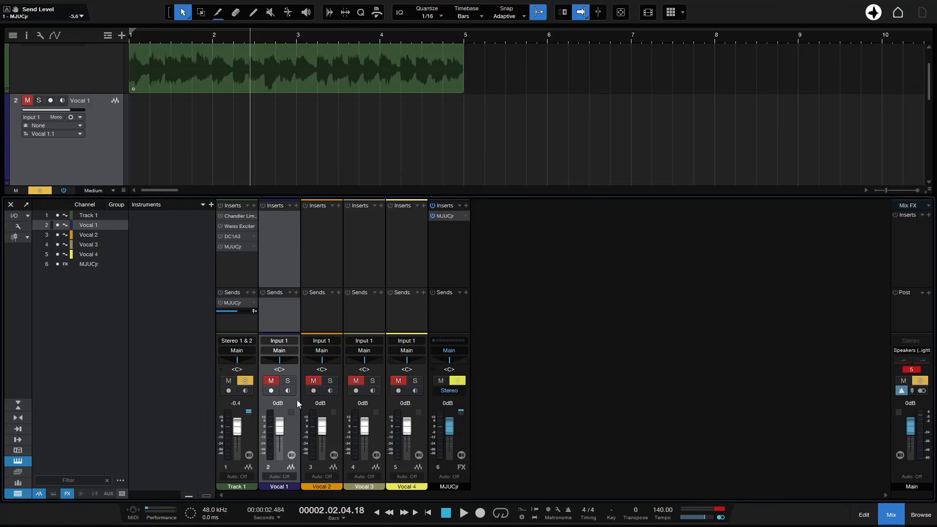
click(248, 382)
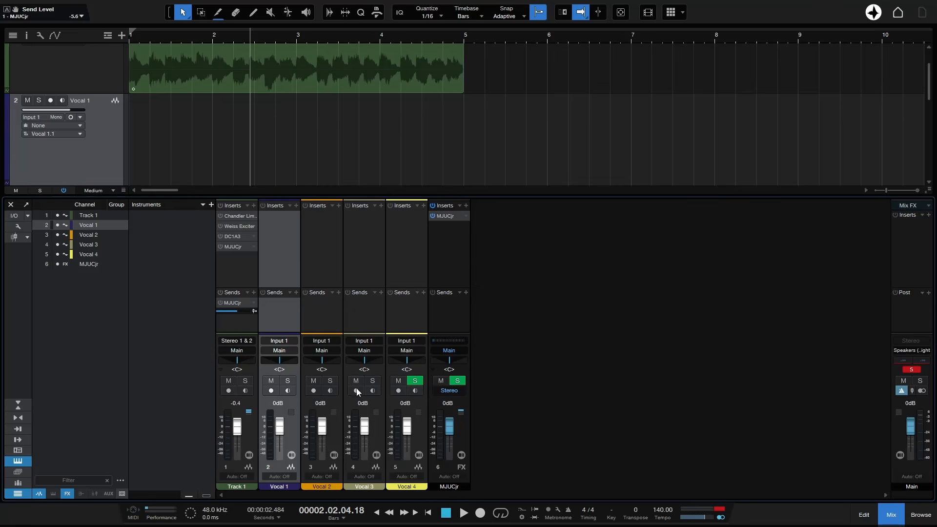
click(246, 381)
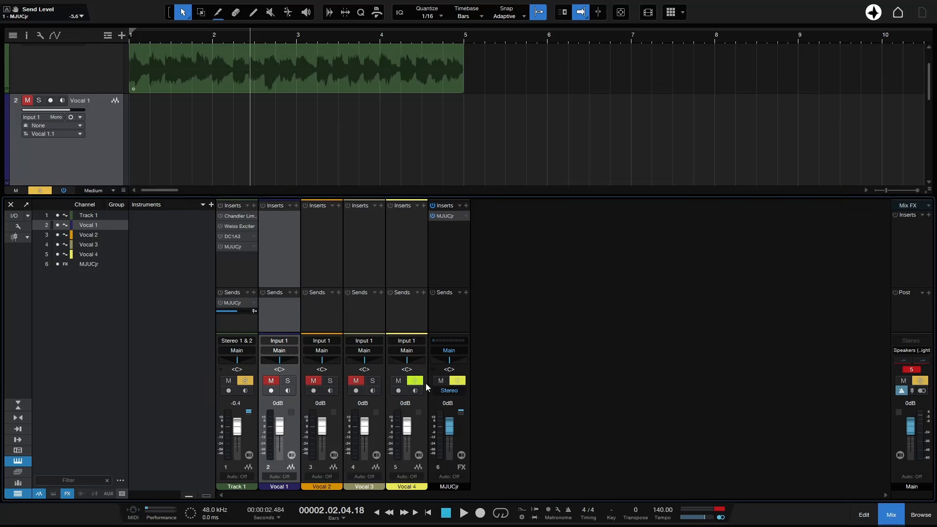
click(245, 382)
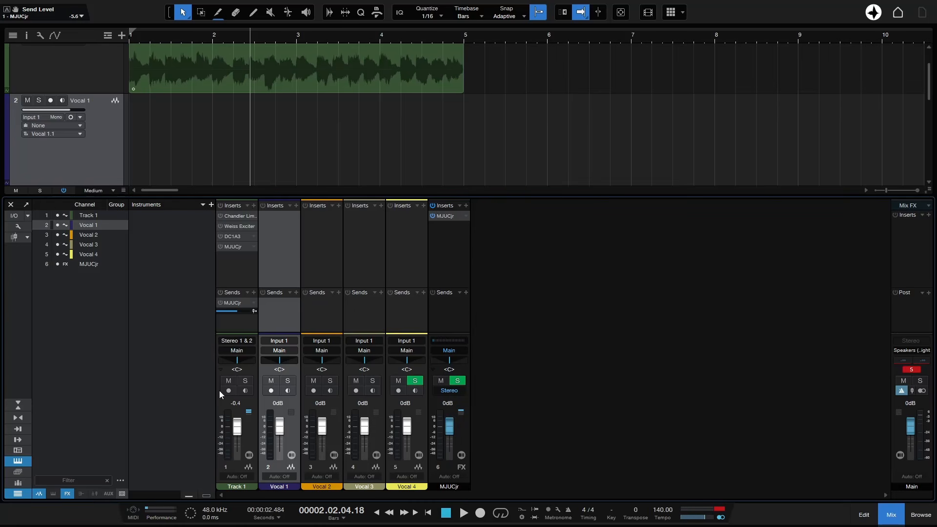
click(247, 382)
click(247, 381)
- Turn off solo safe on Vocal 4 and briefly solo Track 1 to check the muting
click(416, 382)
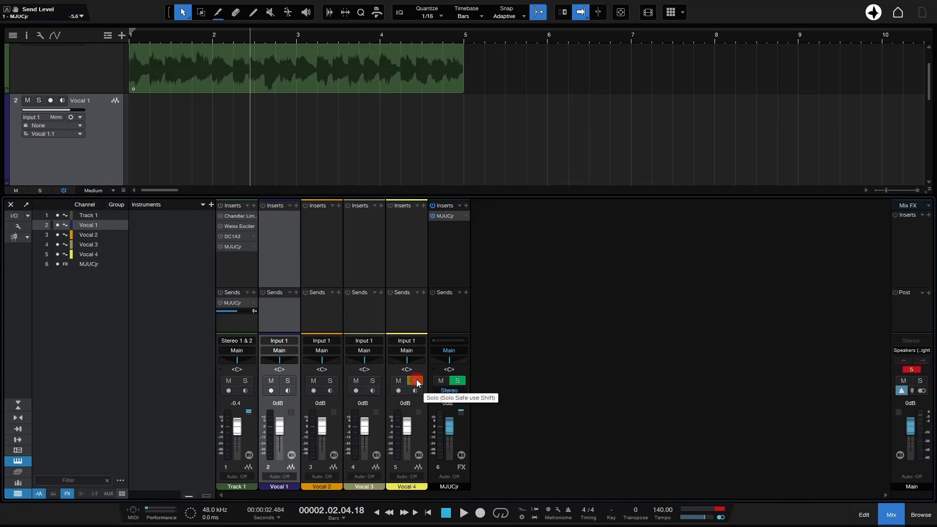
click(247, 382)
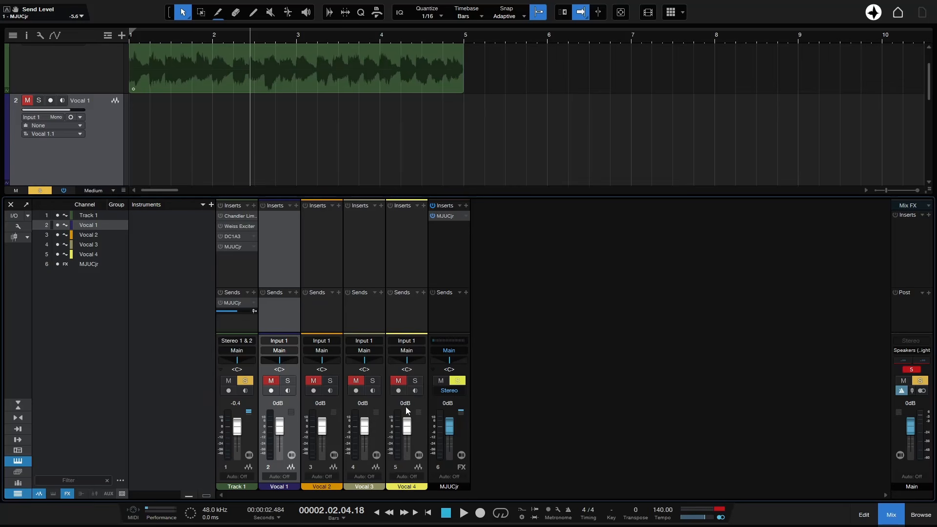
click(246, 382)
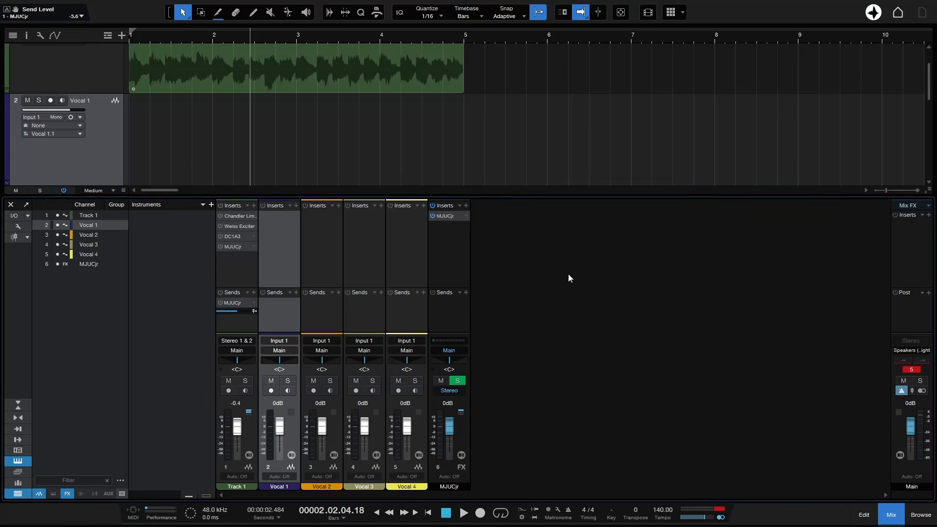
- Try the console options Colorize channel strips and Input controls, switching each on and back off
click(19, 226)
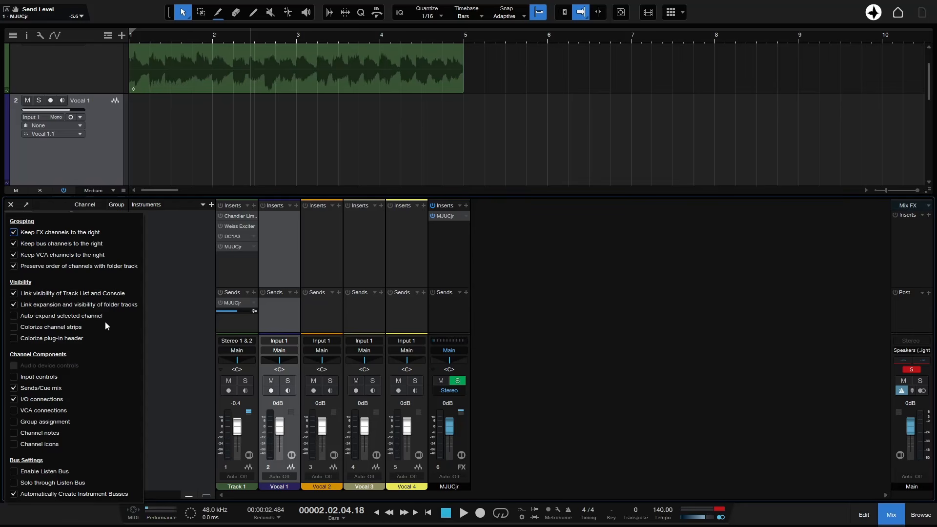
click(13, 327)
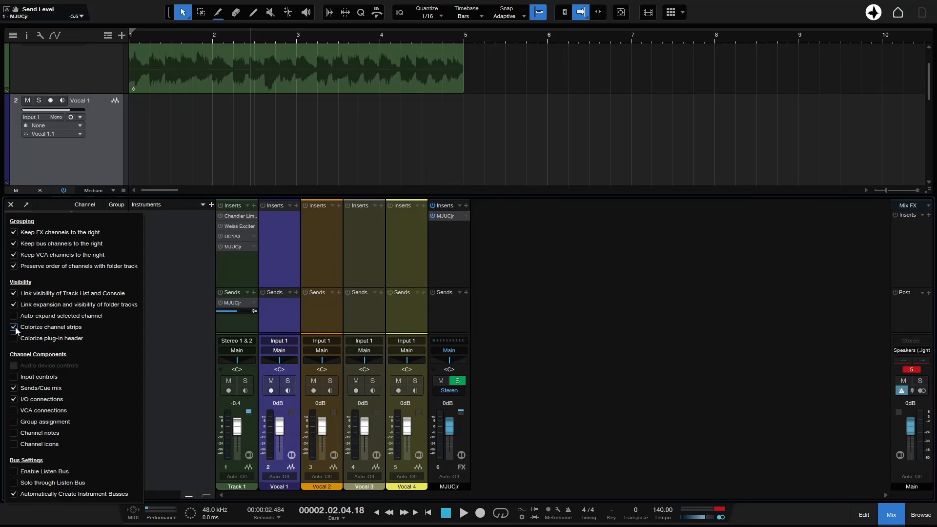
click(15, 328)
click(14, 377)
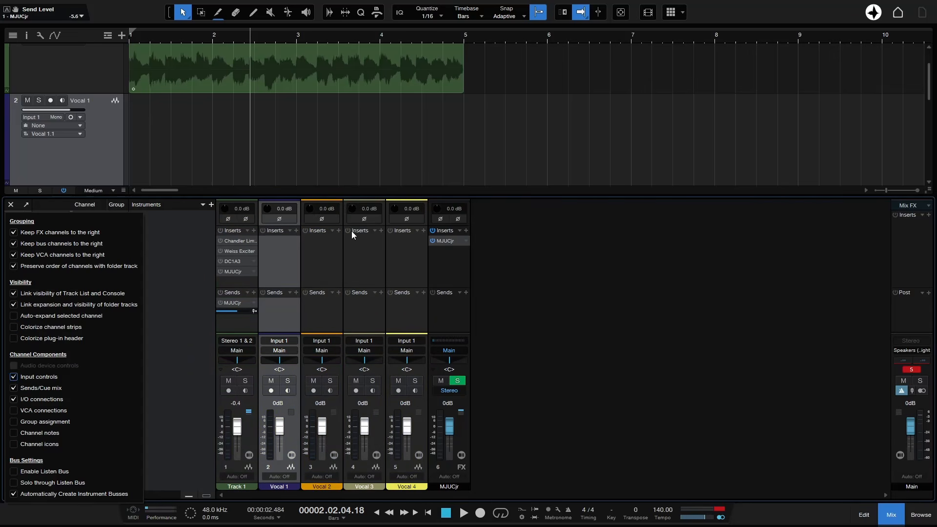
click(14, 376)
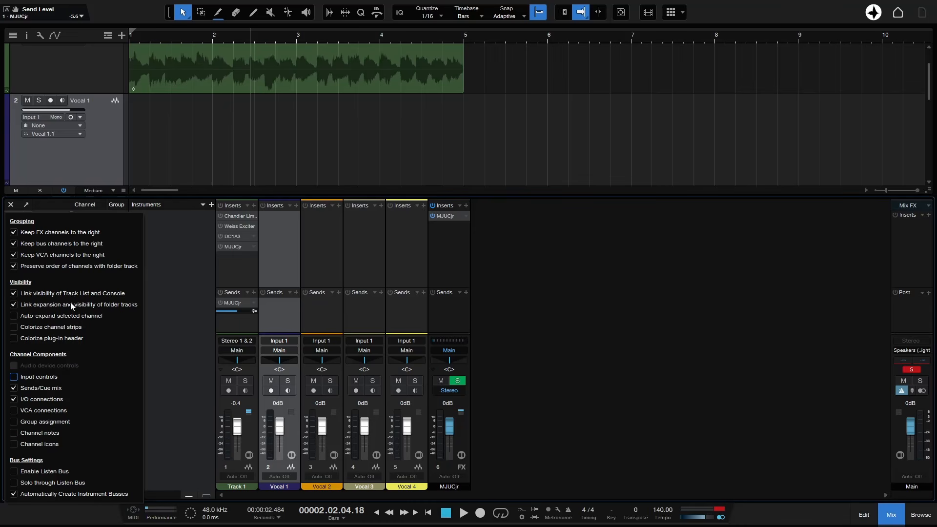
click(184, 364)
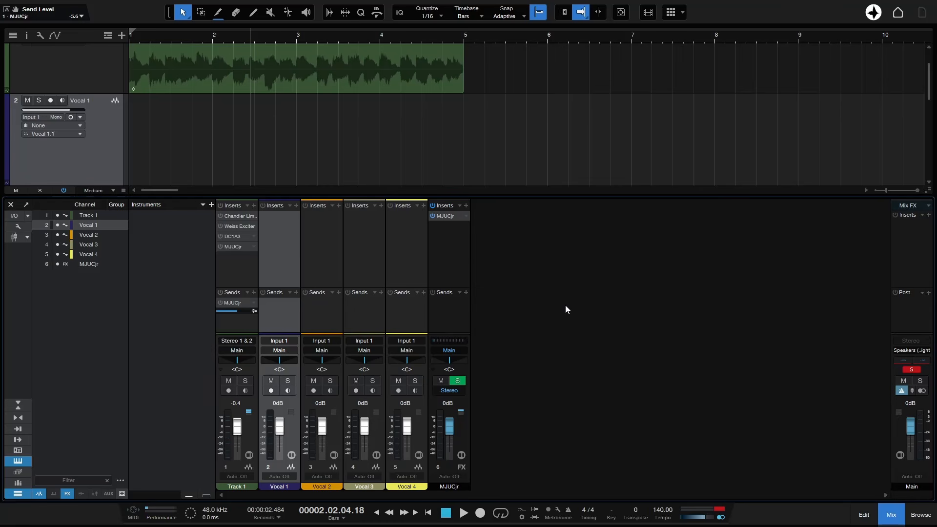
- Hide the mixer and try Colorize track controls in the arrangement options, leaving it switched off
click(889, 512)
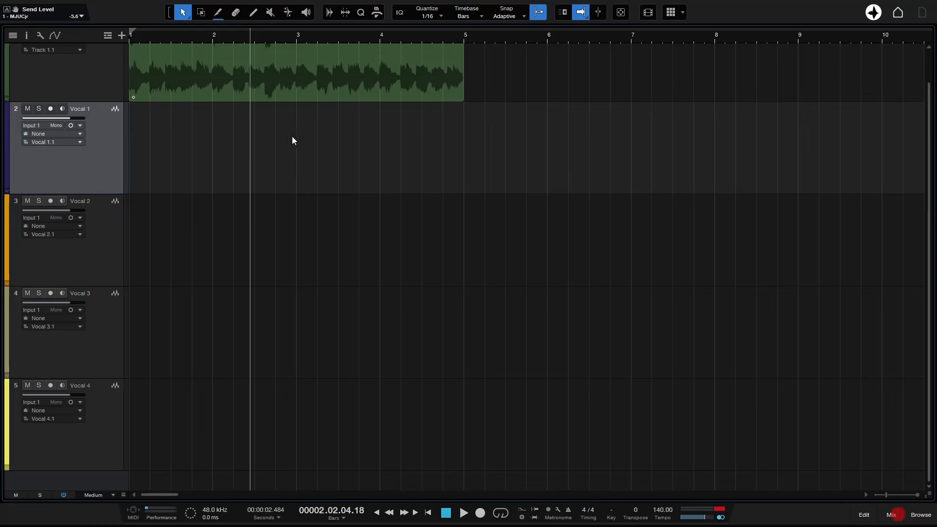
click(40, 36)
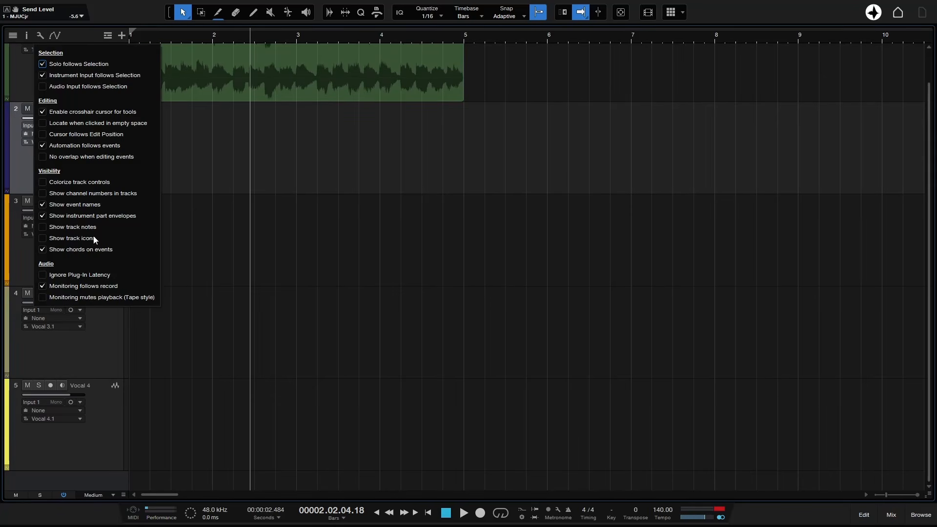
click(42, 182)
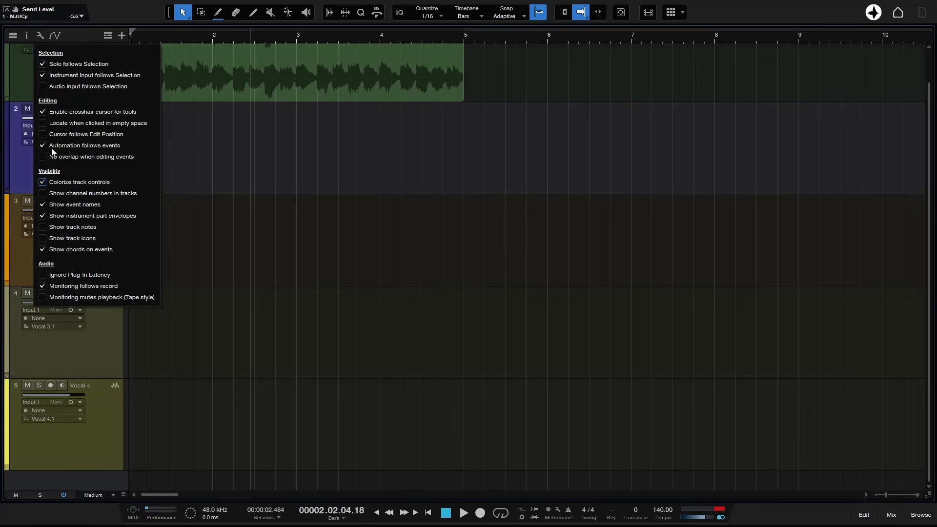
click(43, 183)
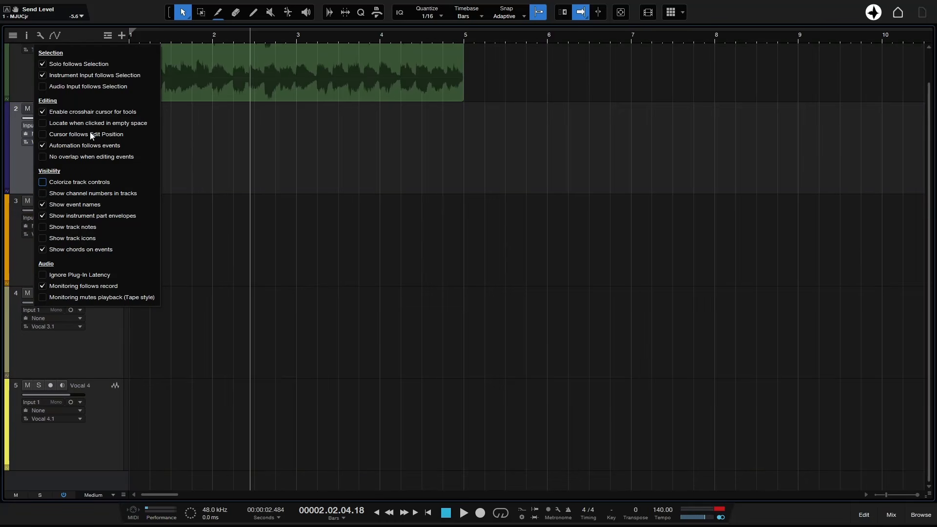
click(38, 35)
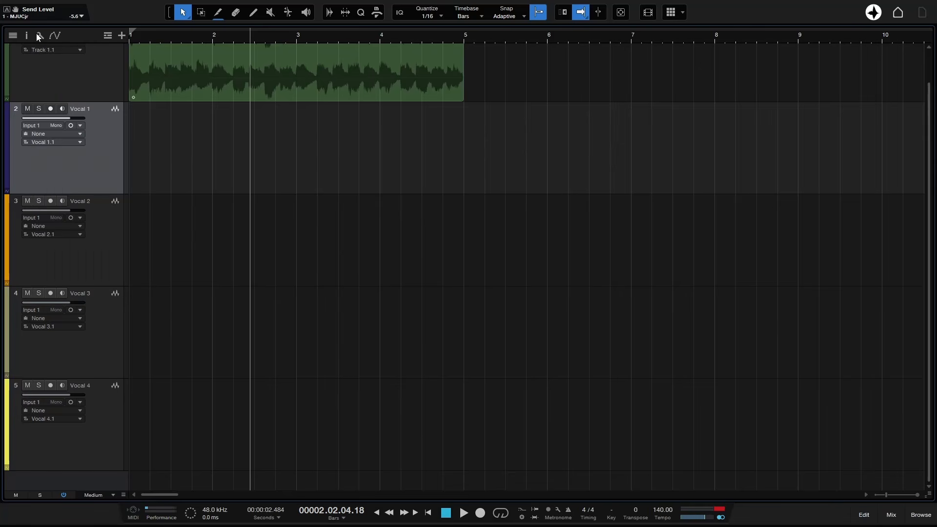
click(41, 37)
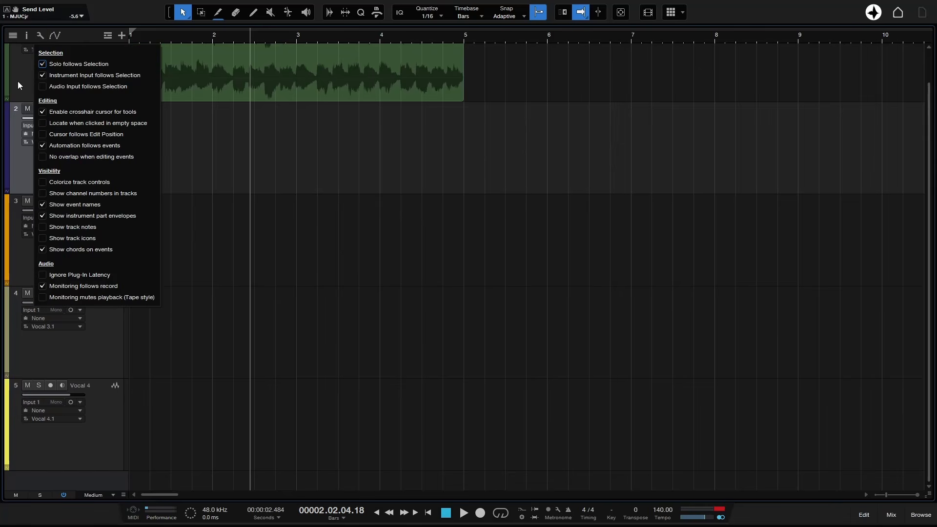
click(28, 43)
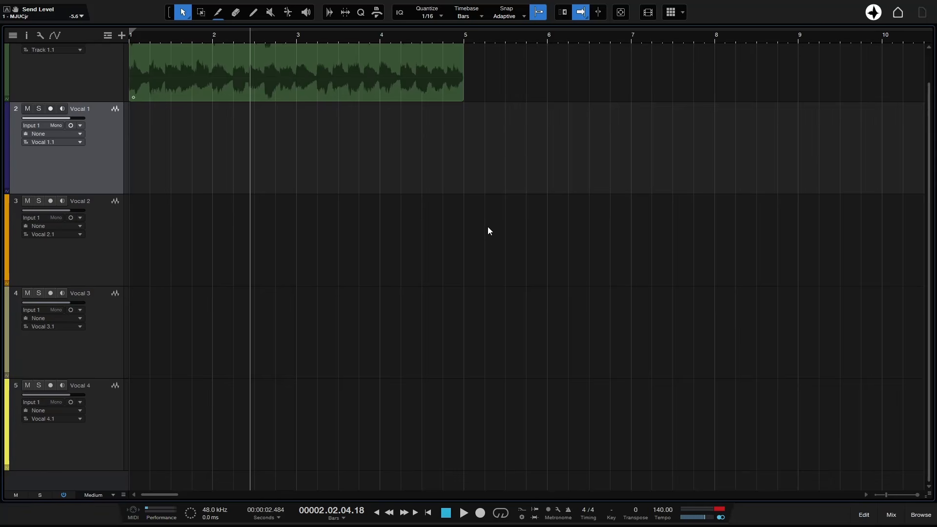
- Show the inspector for Track 1 and enable its MJUCjr insert there
scroll(499, 224, up, 2)
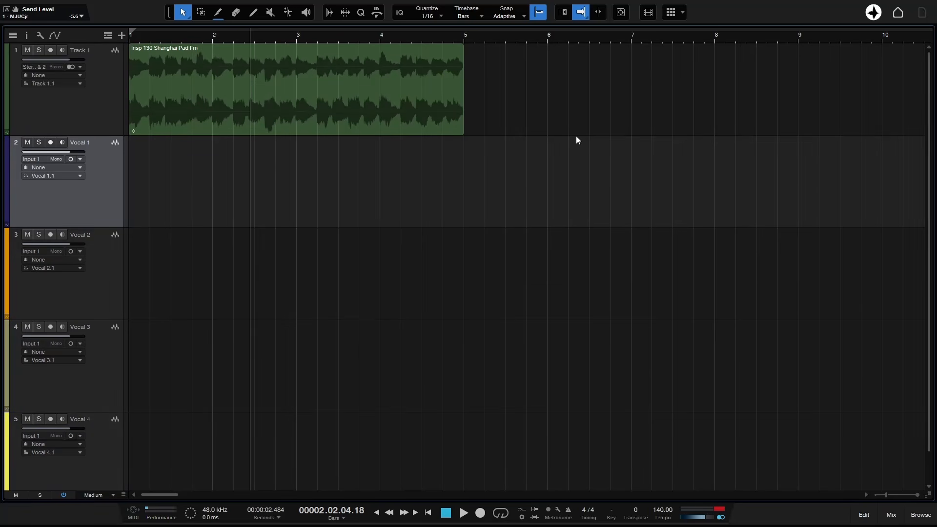
click(97, 100)
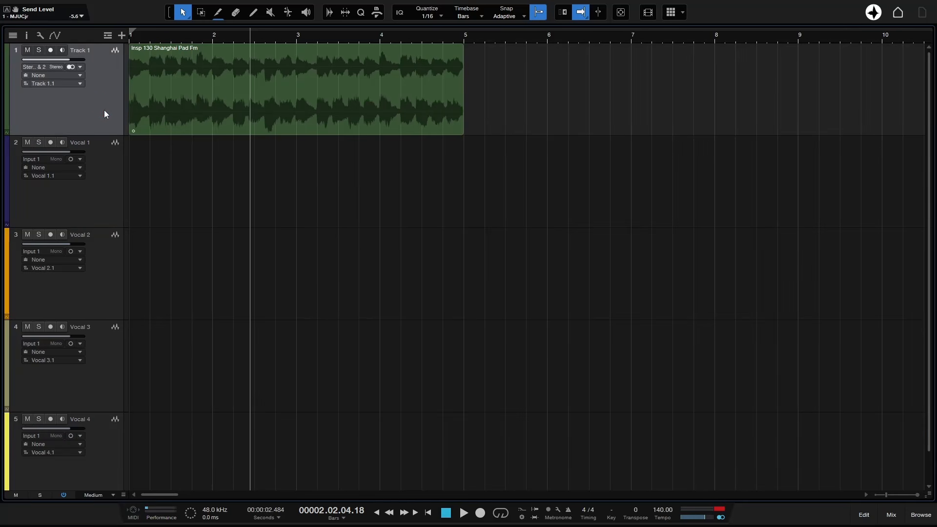
click(27, 34)
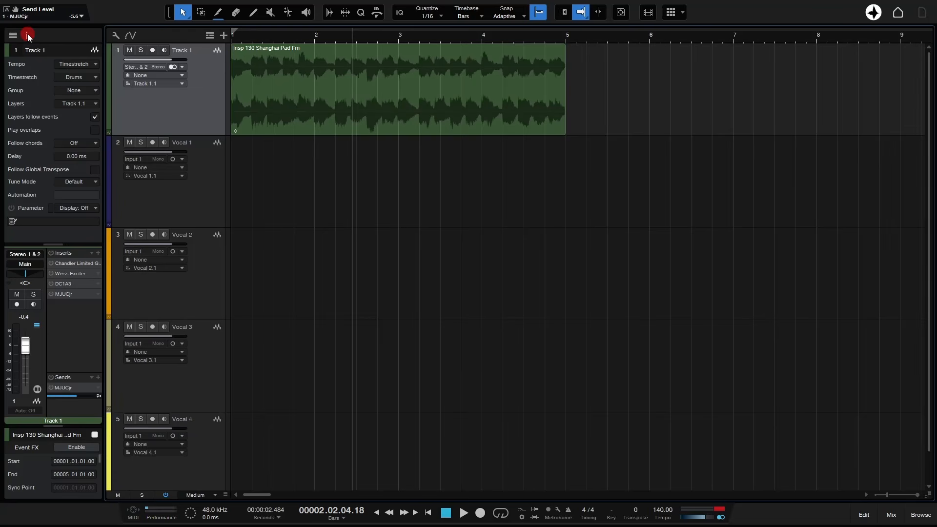
click(50, 294)
- Split Track 1's audio event at bar 4, beat 3 and select the short end piece
alt+click(528, 93)
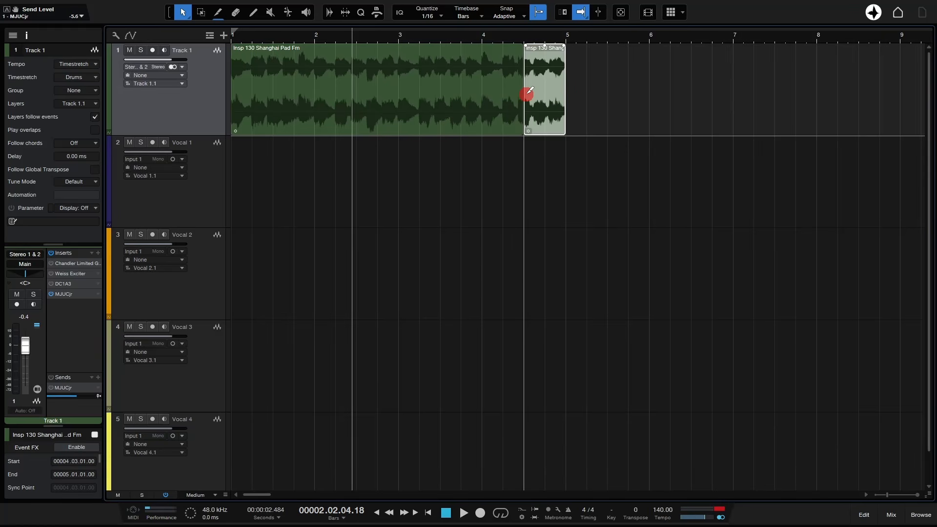
click(477, 80)
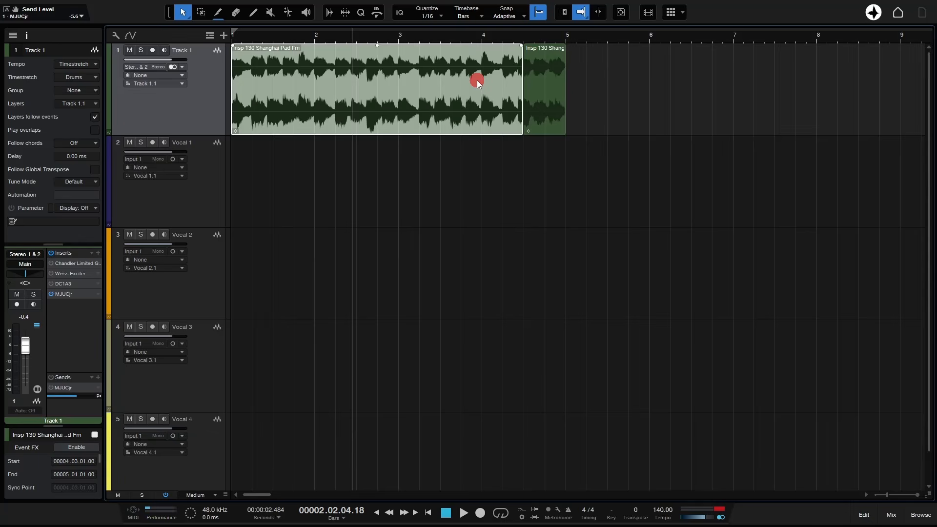
click(546, 101)
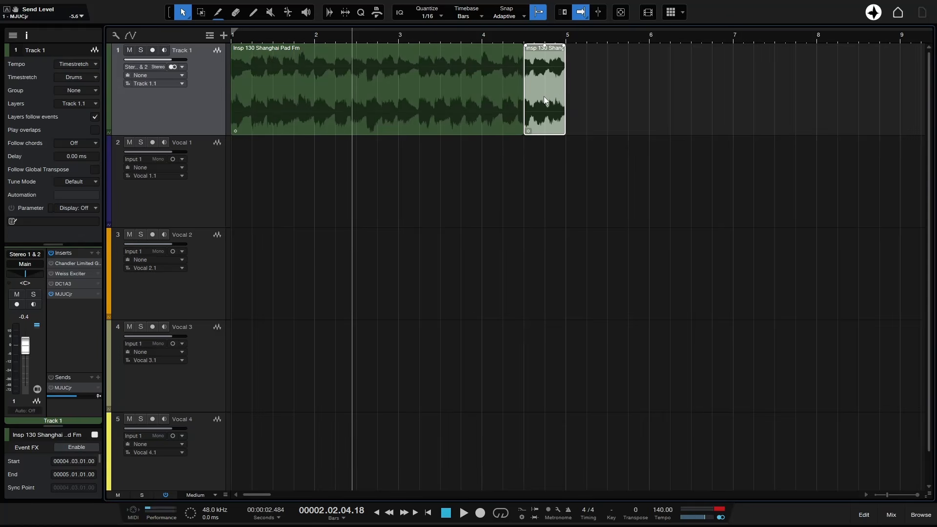
- Insert Analog Delay as an event effect on the short end clip and move its window below Track 1
right_click(545, 100)
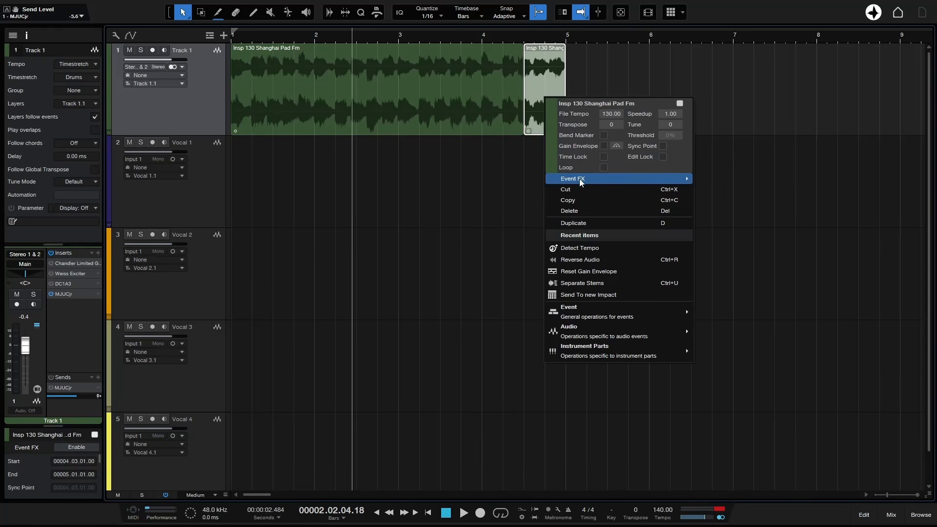
mouse_move(579, 180)
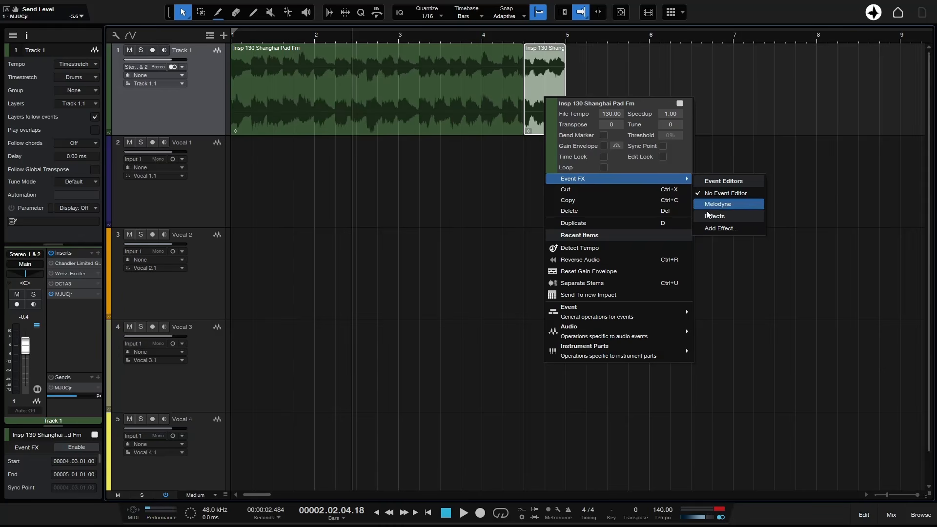
click(729, 228)
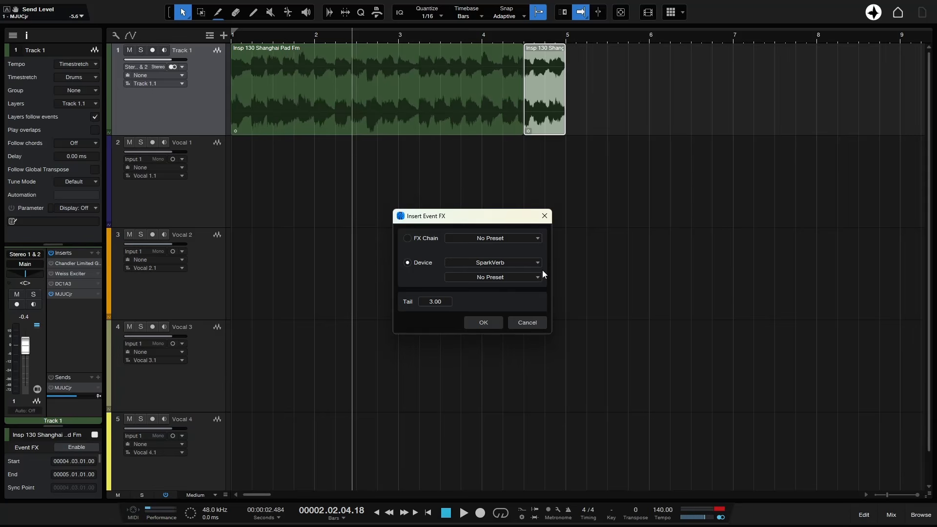
click(536, 263)
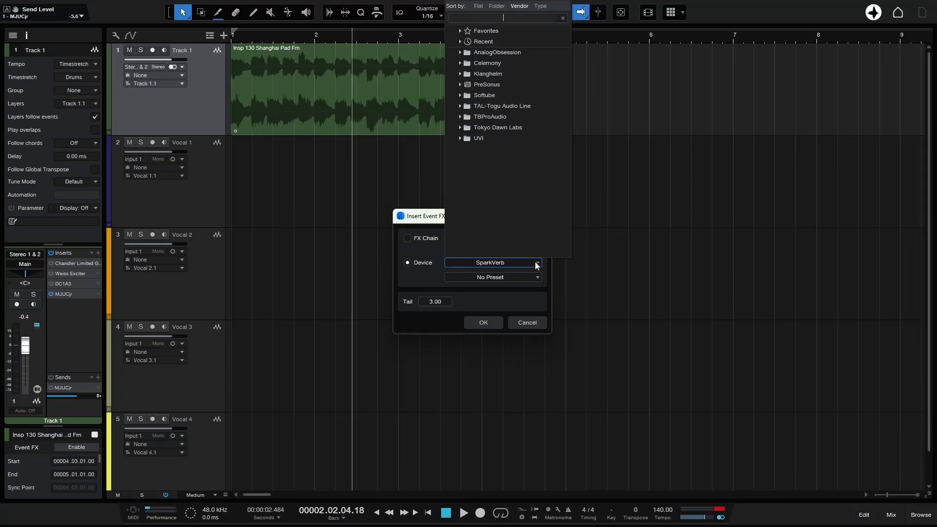
text(analog)
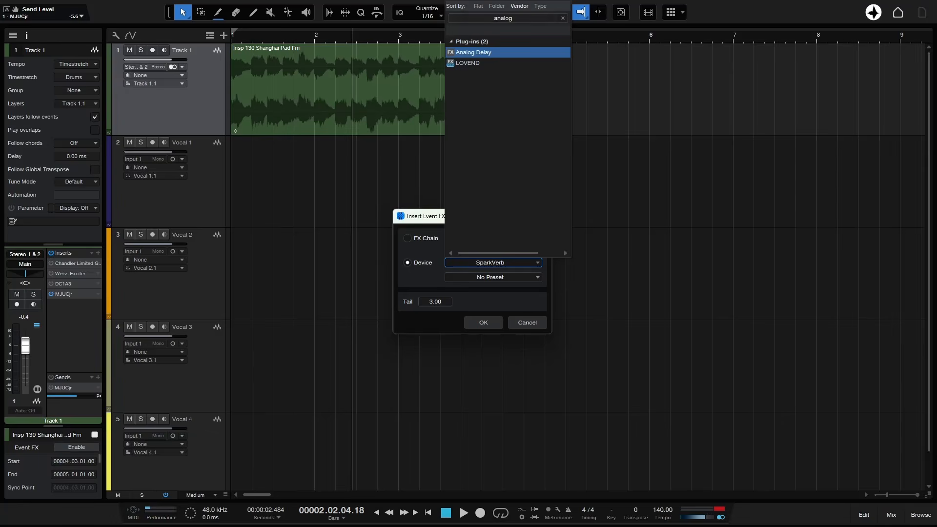
key(Return)
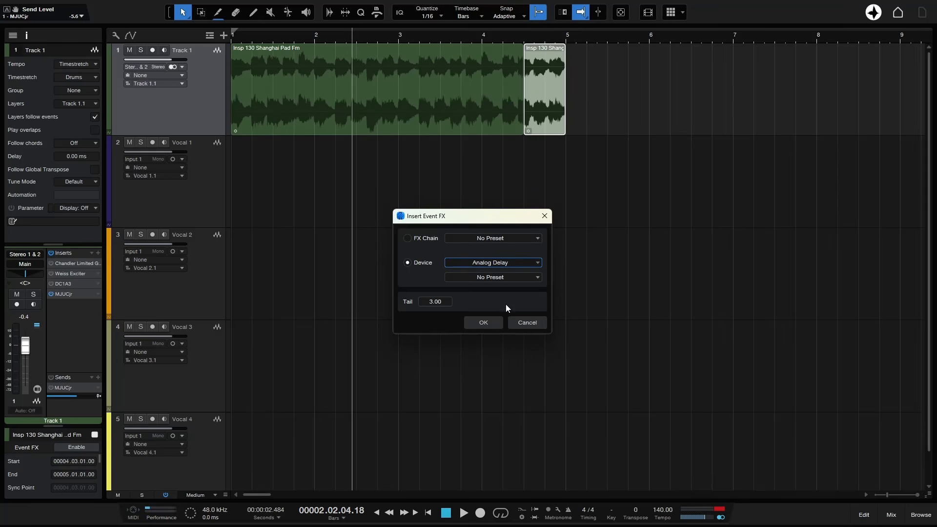
click(484, 321)
drag(581, 71, 580, 192)
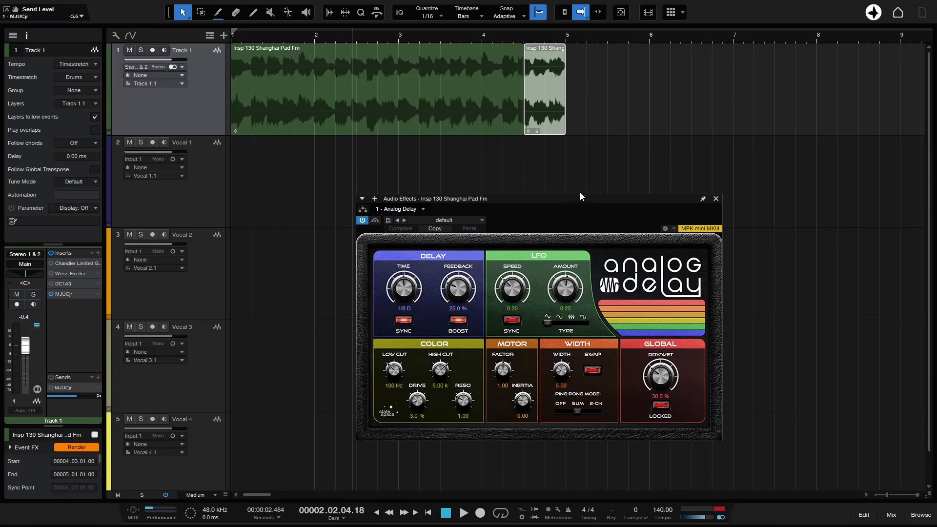
- Play back the end of Track 1's audio to audition Analog Delay on the short end clip
click(468, 36)
key(space)
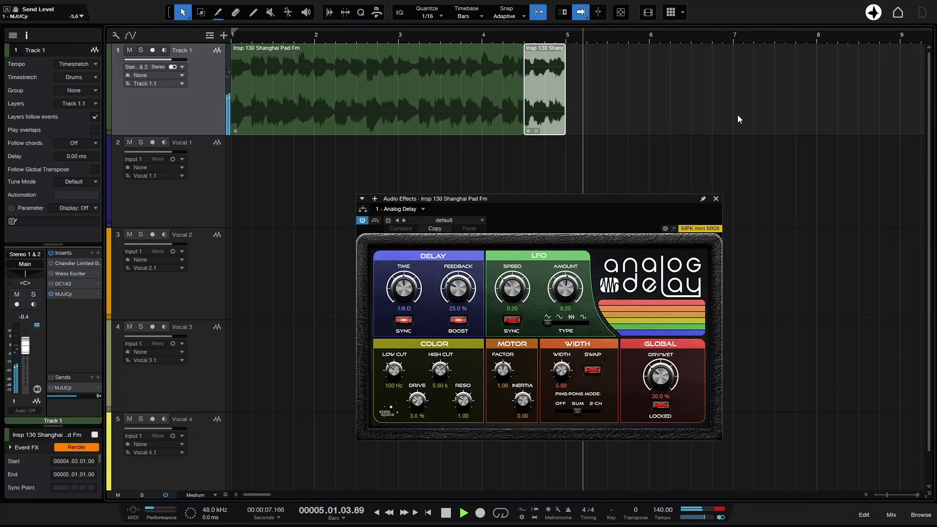
click(348, 35)
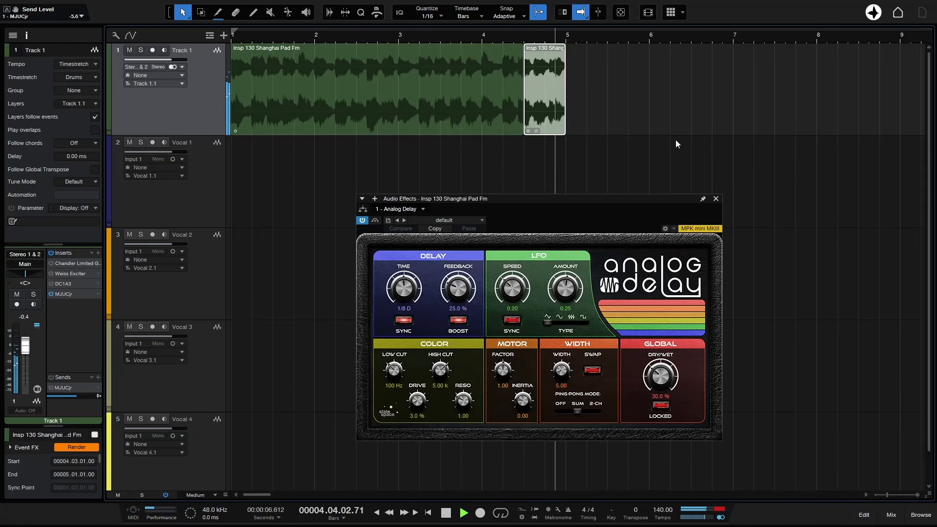
- Audition Analog Delay with the dry/wet mix raised to 84%, and reduce the mix to 57.5%
drag(665, 380, 677, 343)
click(394, 36)
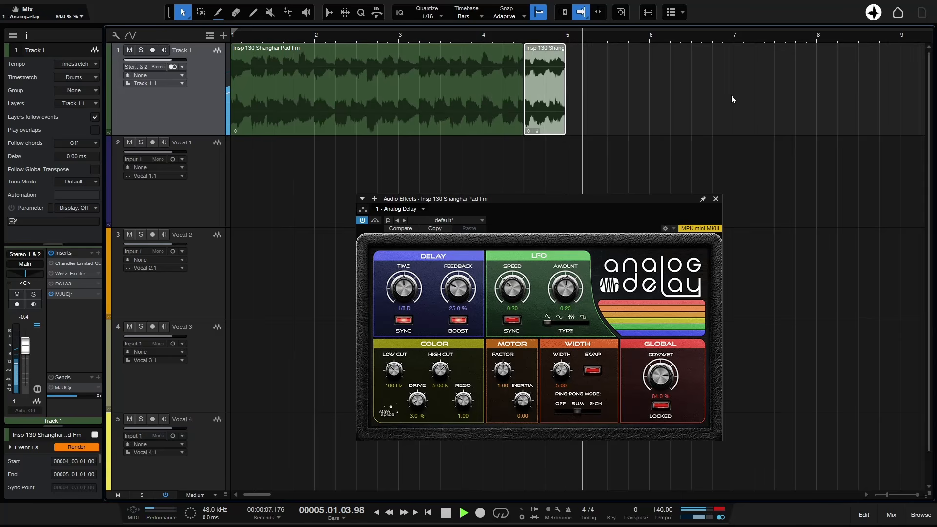
key(space)
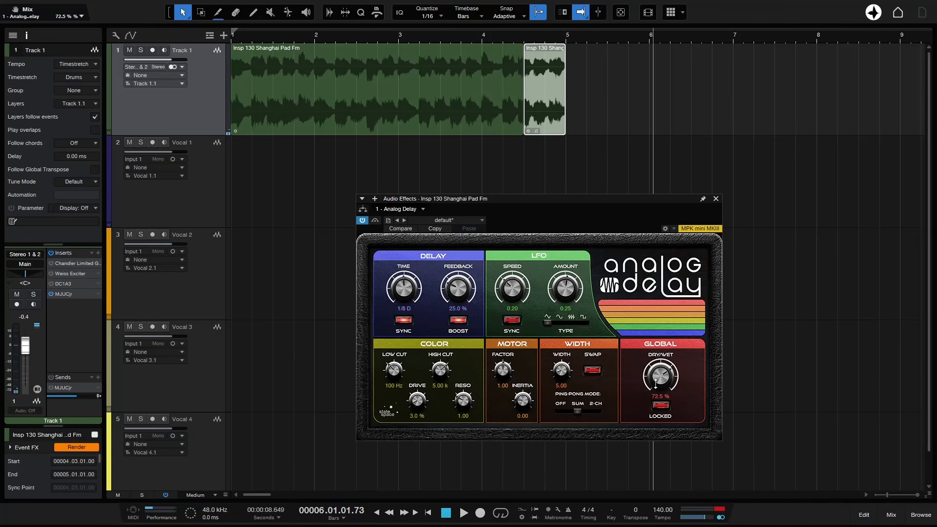
drag(658, 380, 660, 406)
- Enlarge the event section of the inspector and expand its Event FX settings for the short end clip
drag(60, 245, 60, 193)
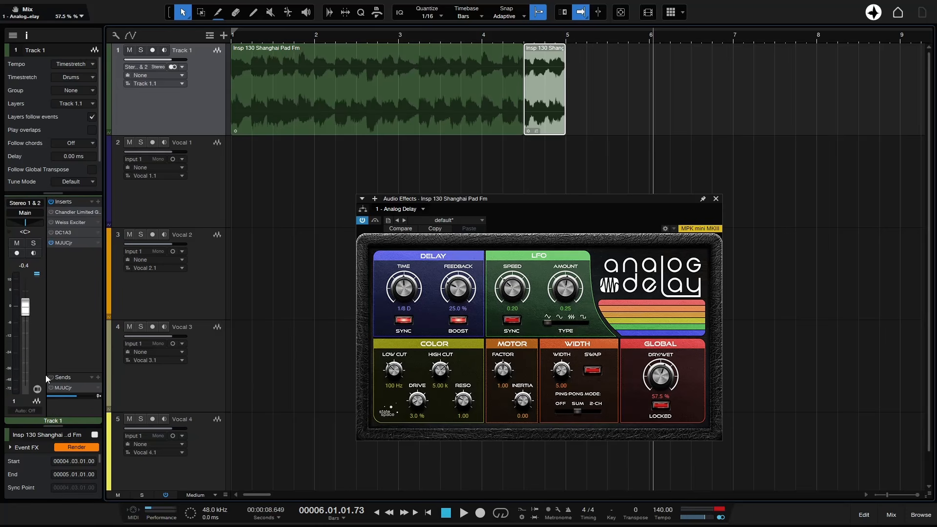
drag(54, 426, 48, 293)
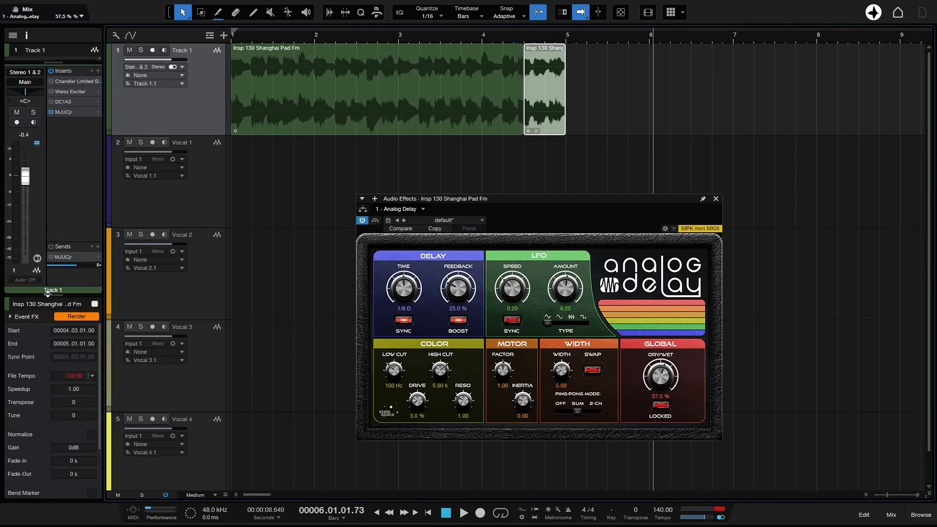
click(9, 316)
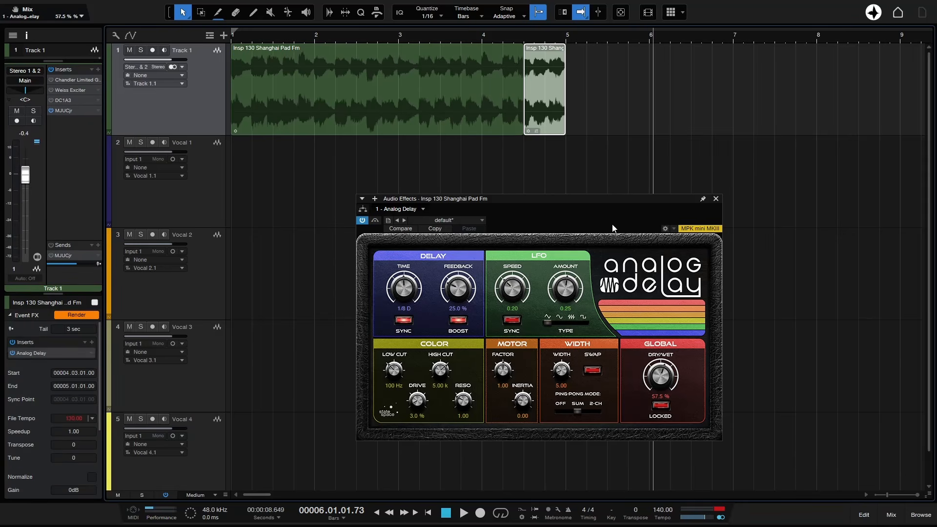
- Close the Analog Delay window, reopen it from the end clip's Event FX inserts and close it again
click(716, 199)
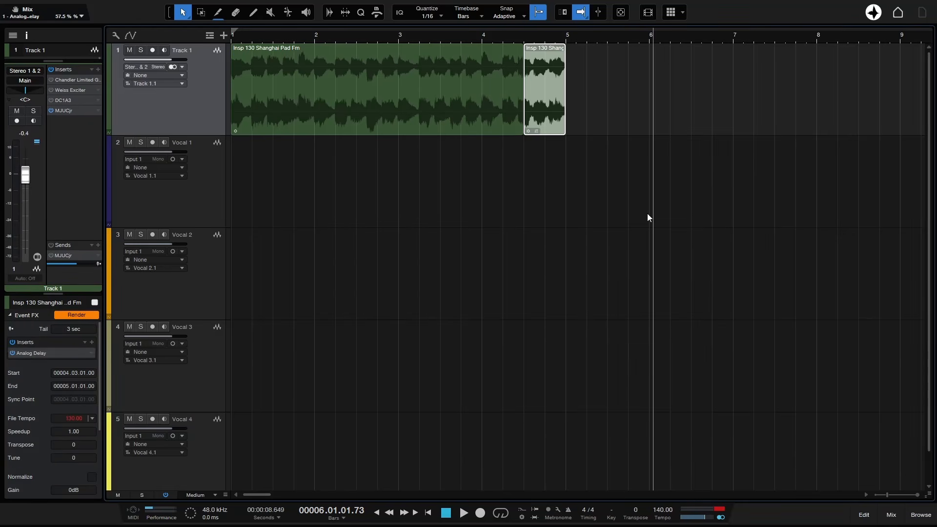
click(30, 353)
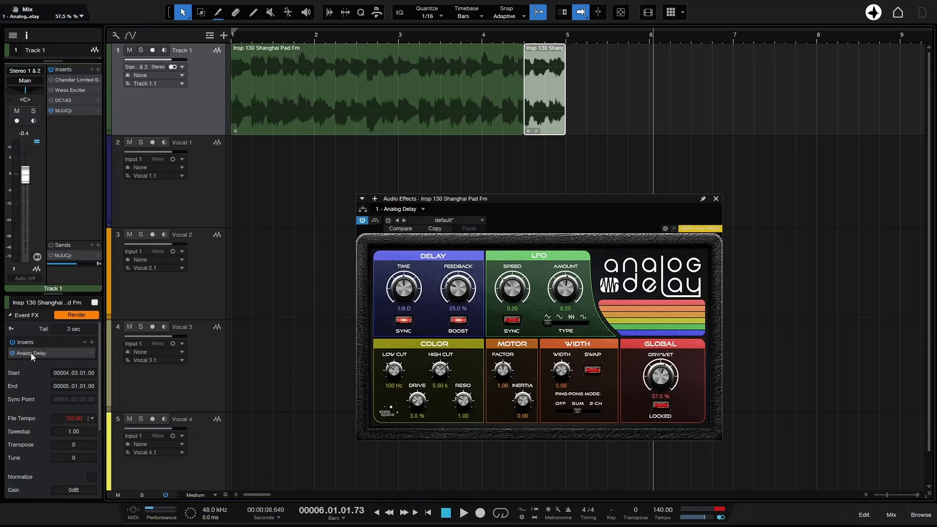
click(716, 199)
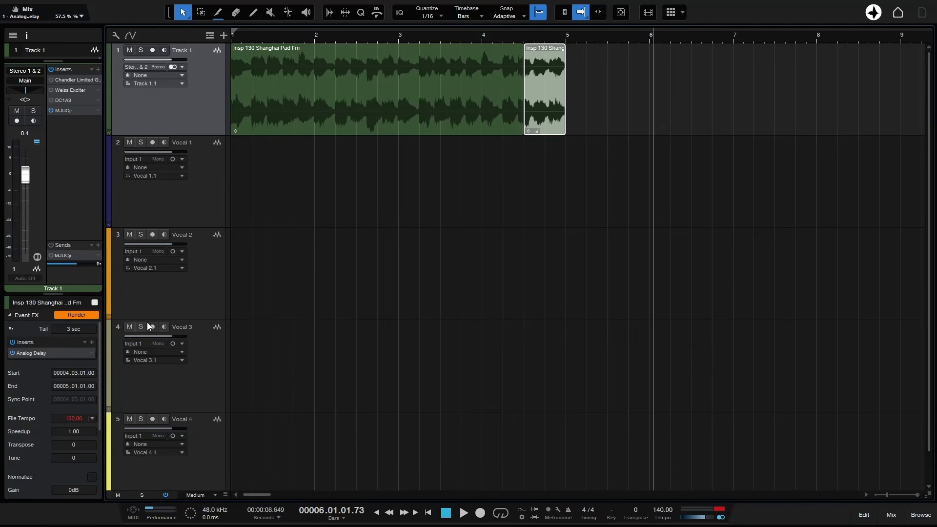
- Render the end clip's event effects, restore the clip to its unrendered state and check that Analog Delay is still editable
click(77, 316)
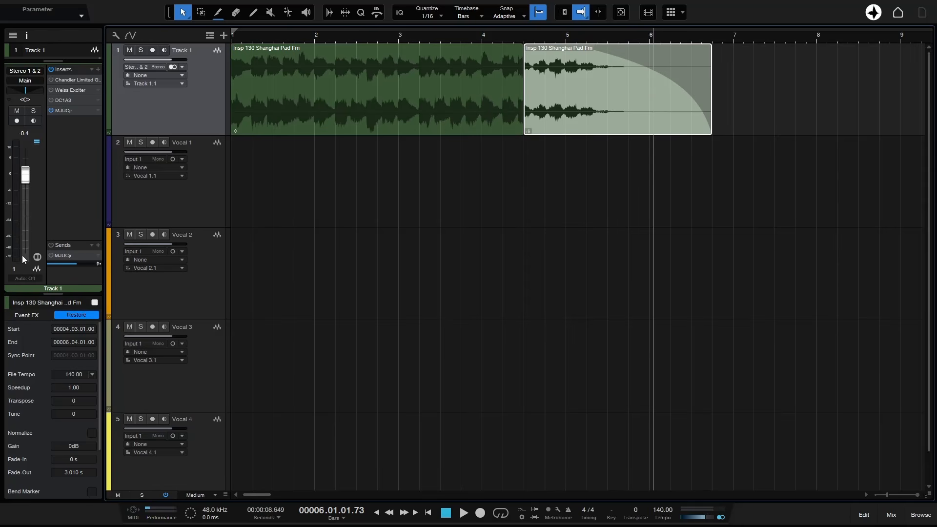
click(75, 316)
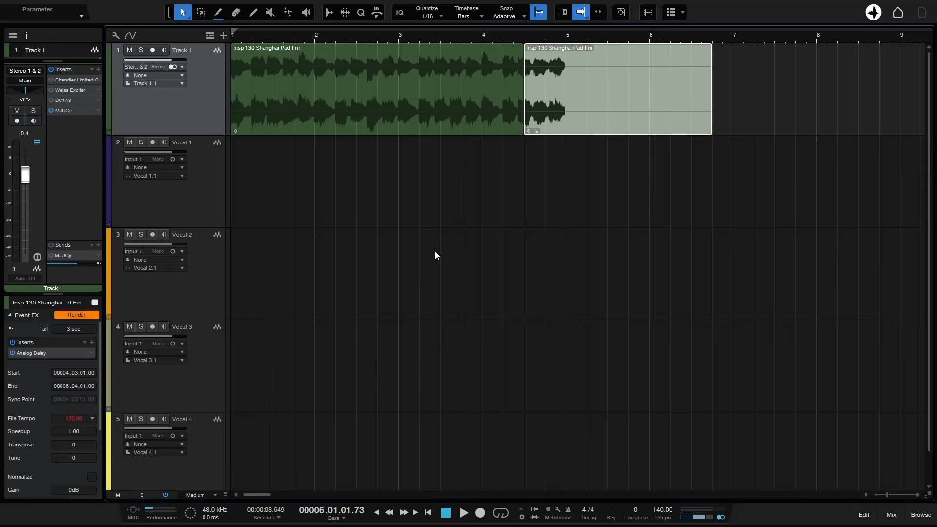
click(27, 352)
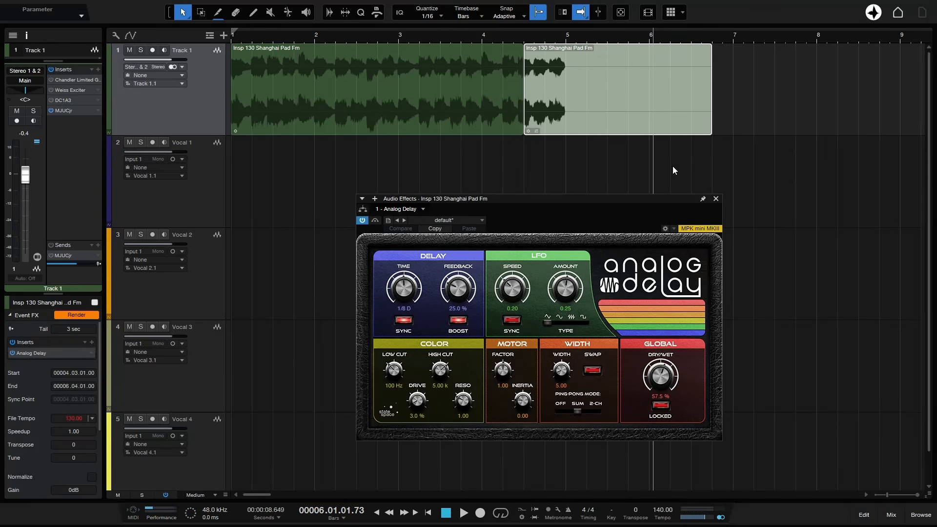
click(717, 198)
click(789, 87)
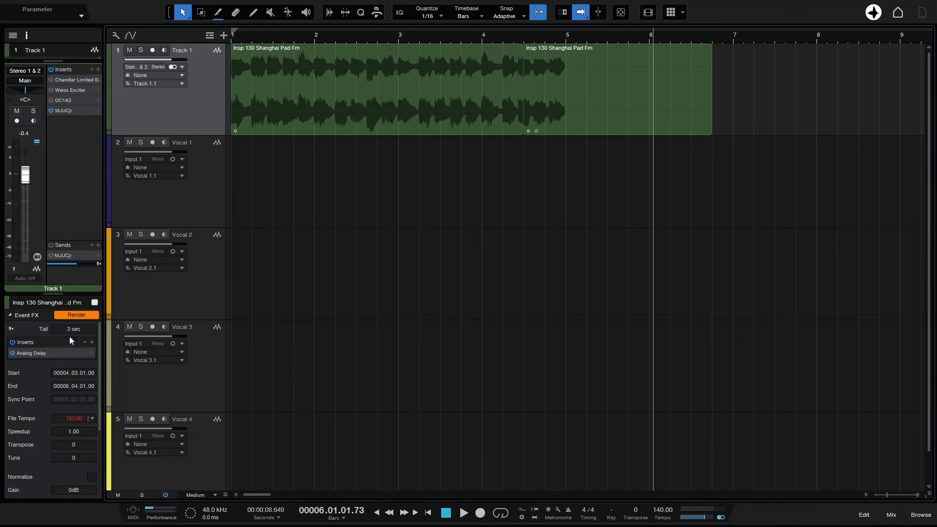
- Remove Analog Delay from the end clip's event effects
click(91, 353)
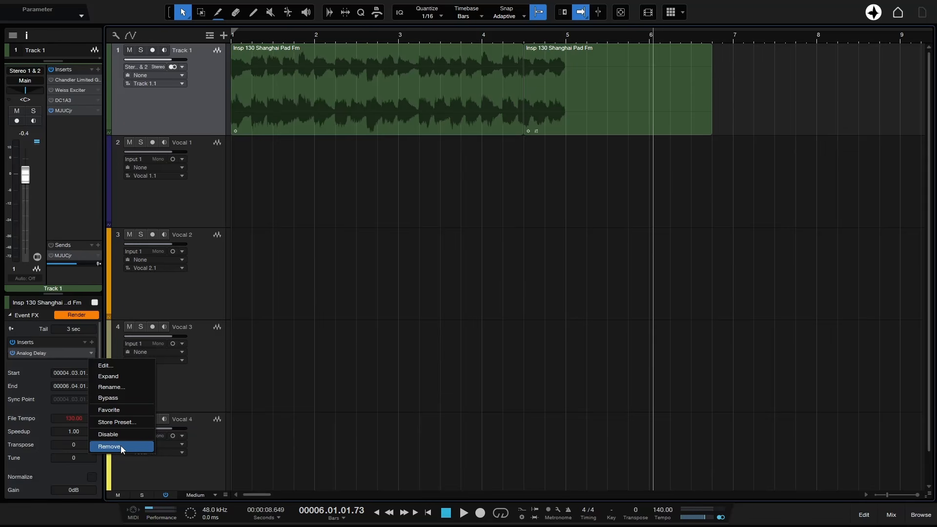
click(439, 206)
click(590, 115)
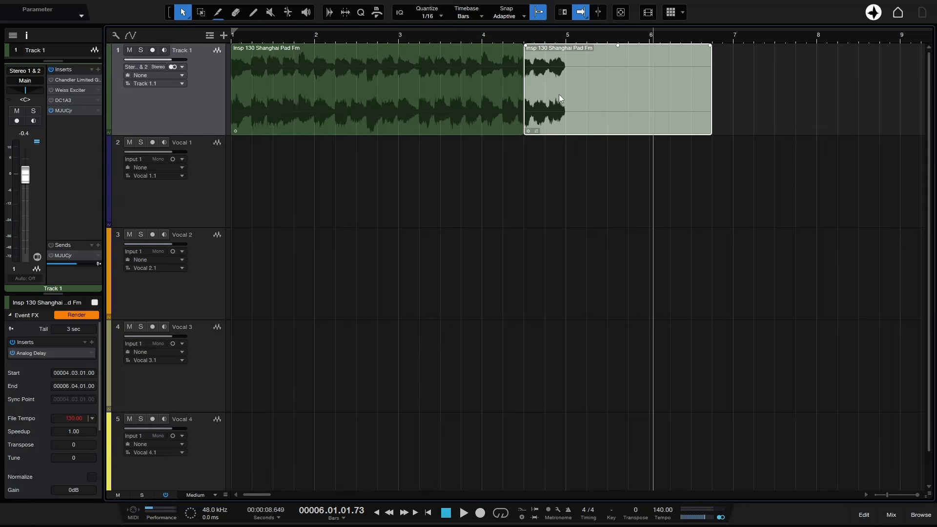
right_click(581, 107)
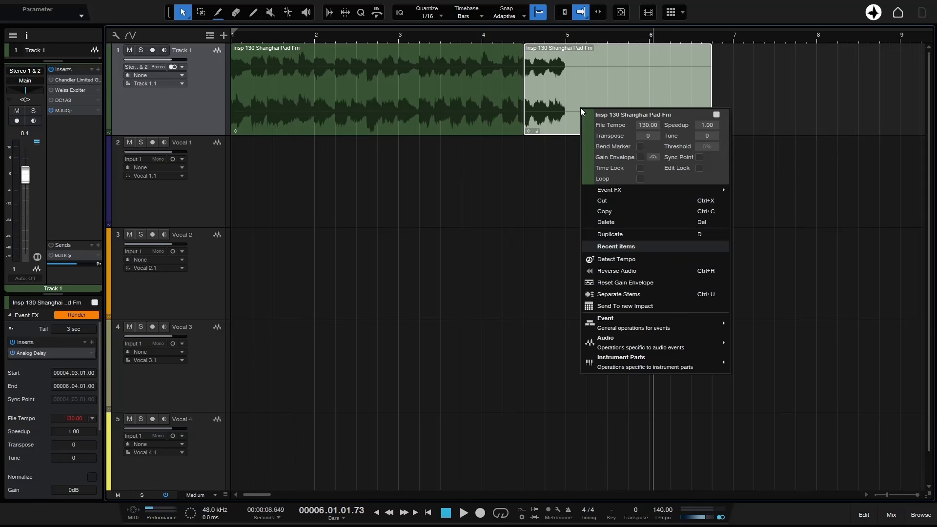
mouse_move(677, 192)
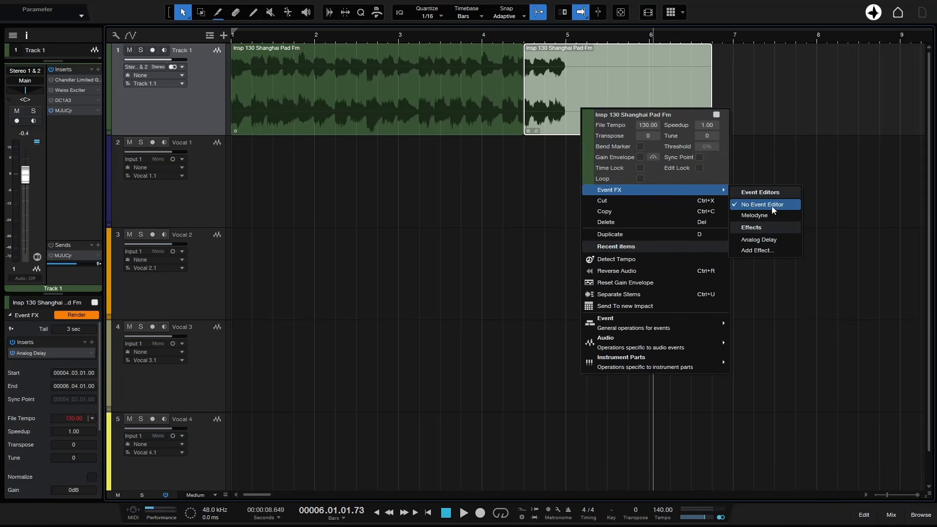
click(764, 241)
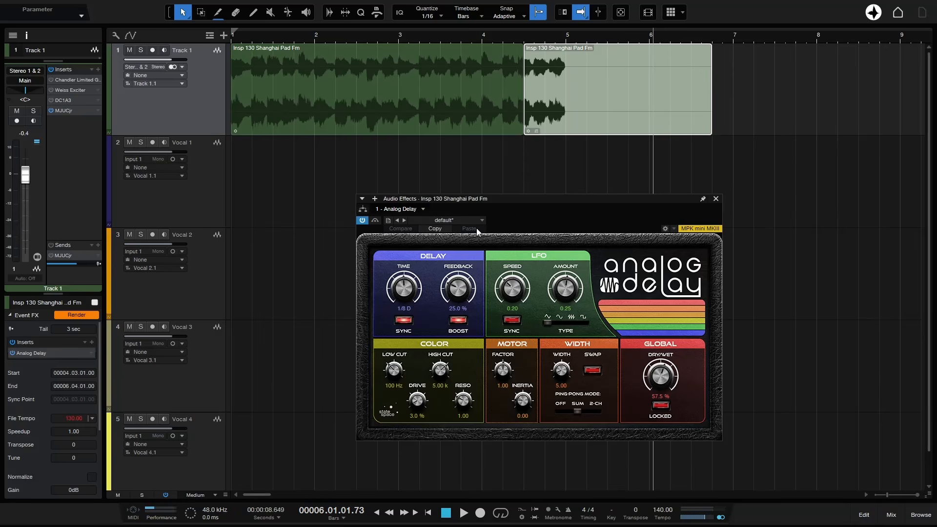
click(424, 209)
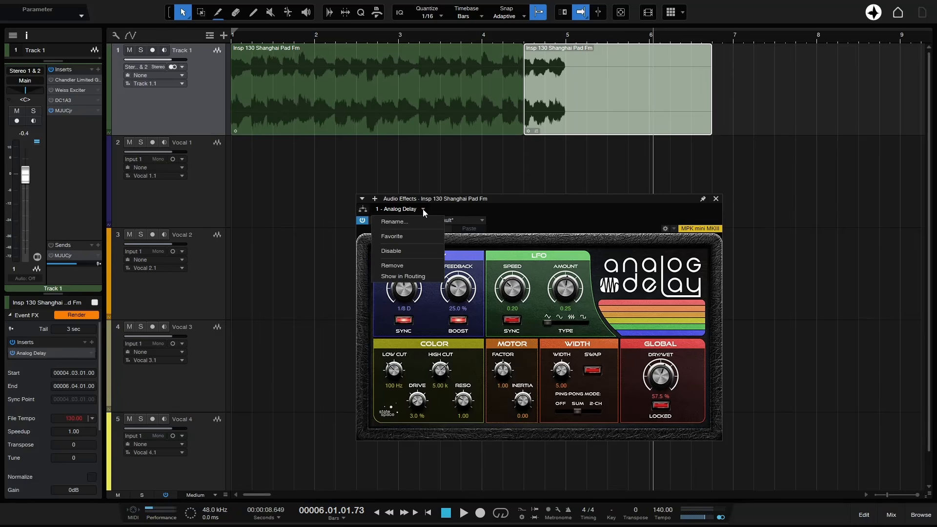
click(417, 267)
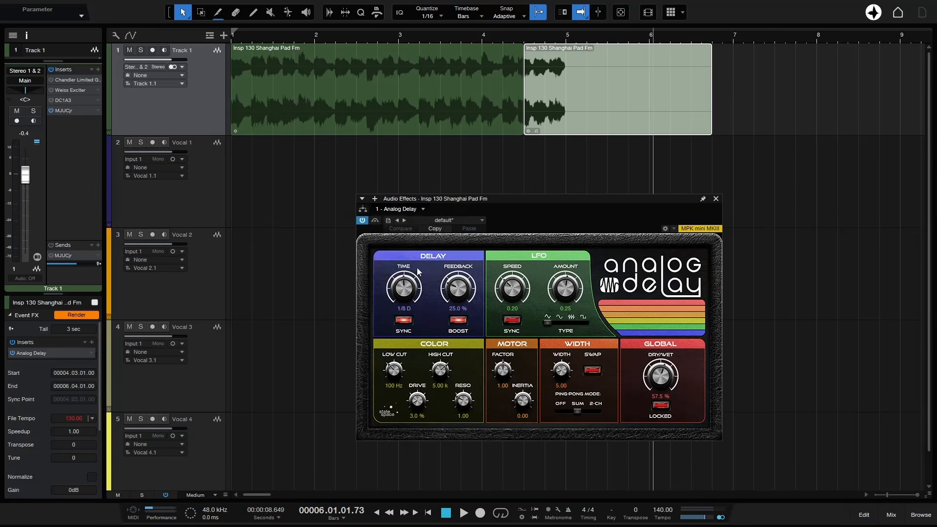
click(420, 267)
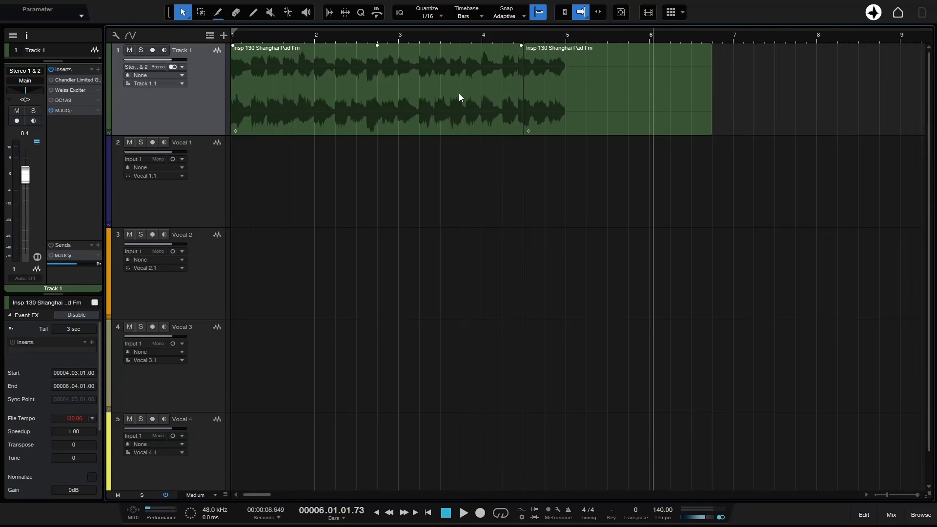
- Try Split, Eraser, Paint, Mute and Bend as the arrow tool's alternative, settling on the Mute tool
key(ctrl)
key(ctrl)
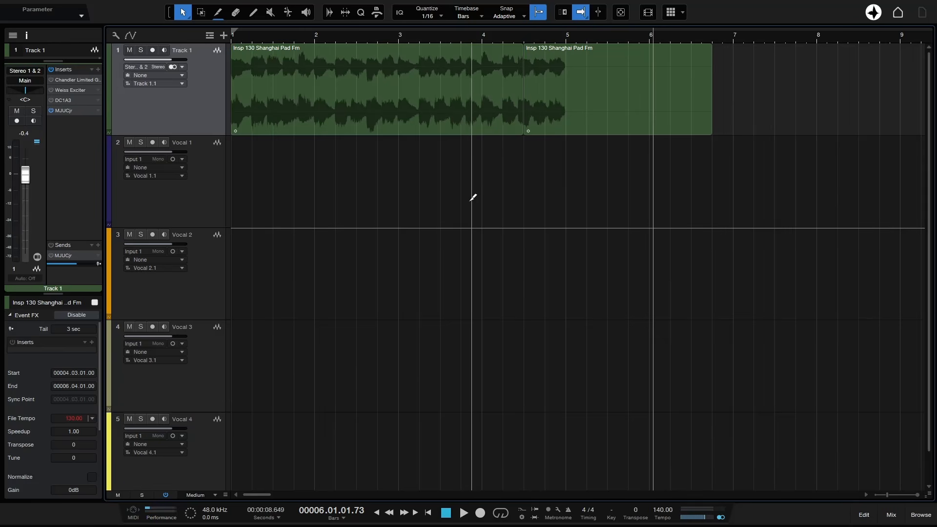
key(ctrl)
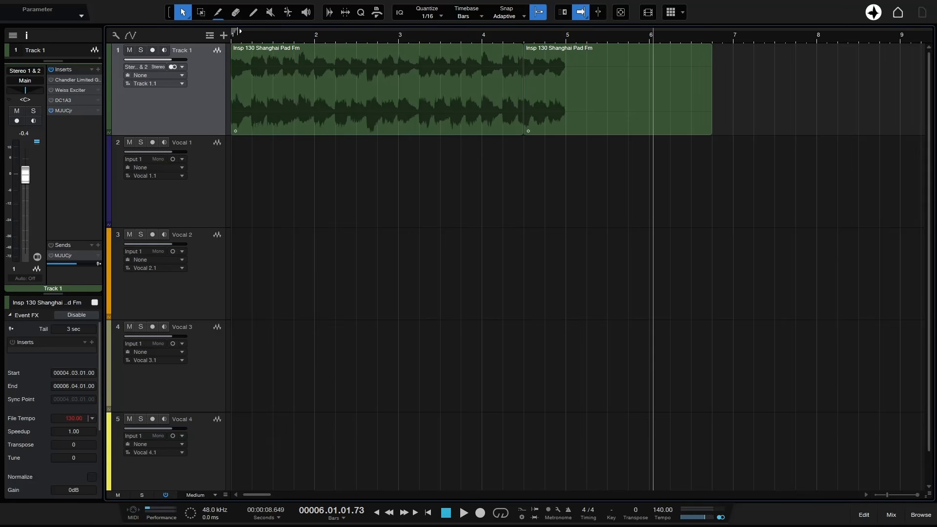
ctrl+click(236, 13)
ctrl+click(254, 13)
ctrl+click(271, 12)
ctrl+click(289, 13)
key(ctrl+8)
key(ctrl+2)
key(ctrl+3)
- Try the alternative Mute tool on Track 1's first audio event and open the list of alternative tools
click(371, 84)
click(374, 88)
click(188, 18)
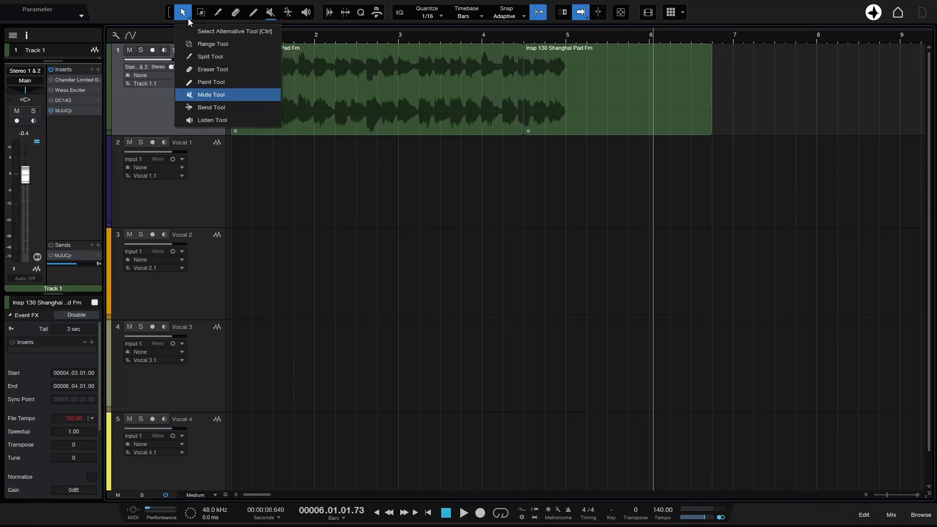
- Set the Split Tool as the alternative tool and split Track 1's first event at 3.02.04 and at bar 2
click(221, 56)
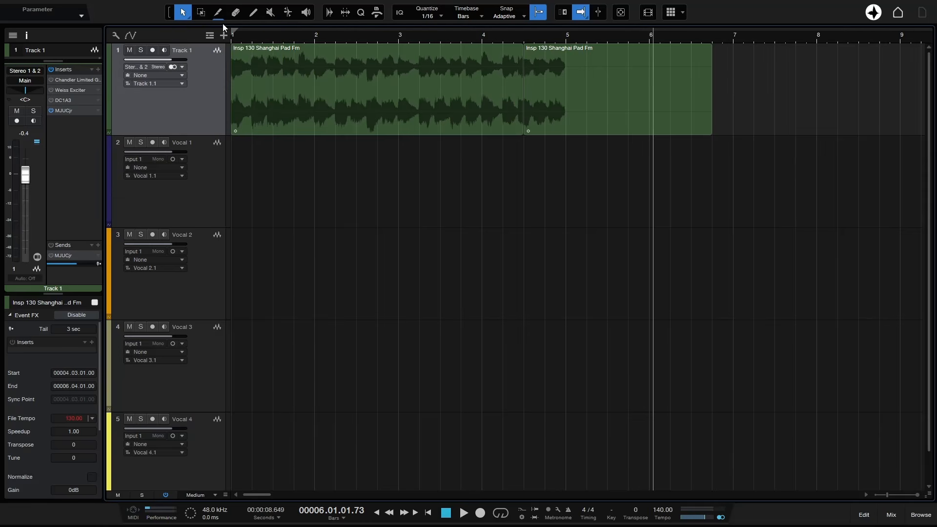
ctrl+click(435, 90)
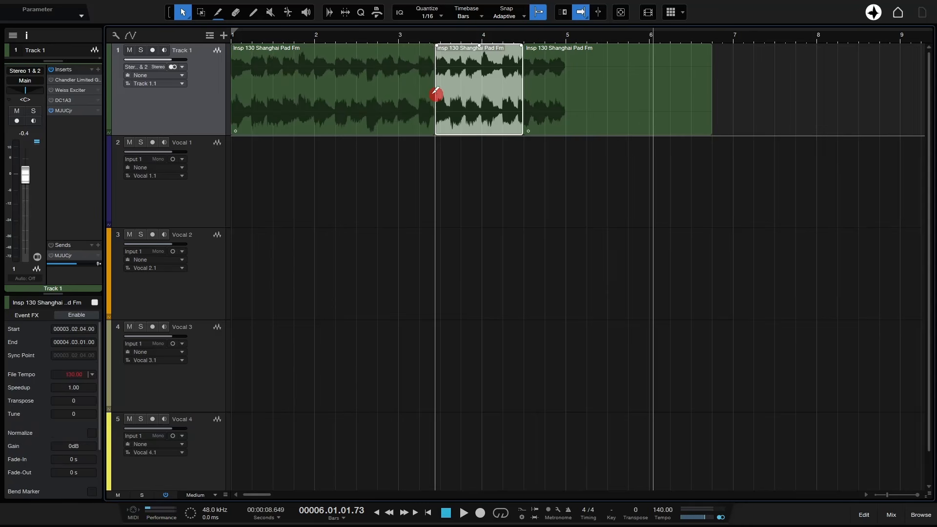
ctrl+click(315, 89)
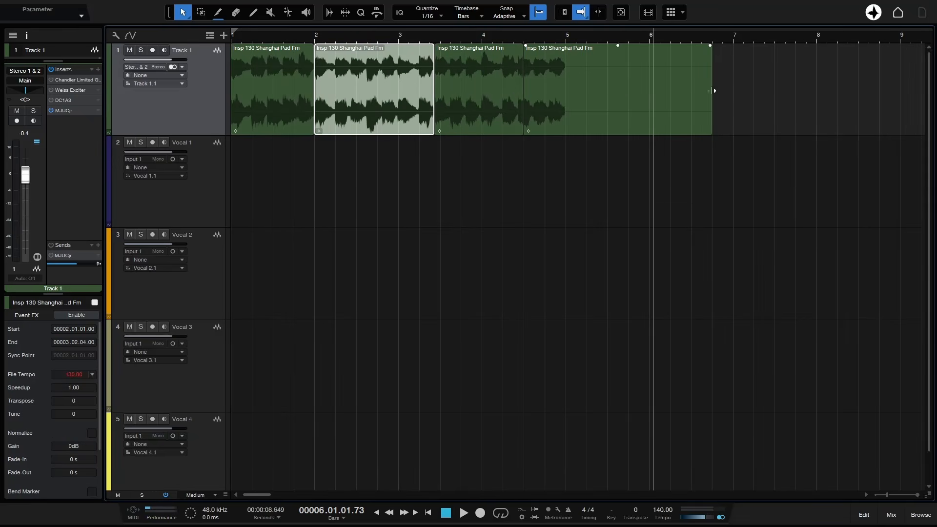
click(739, 91)
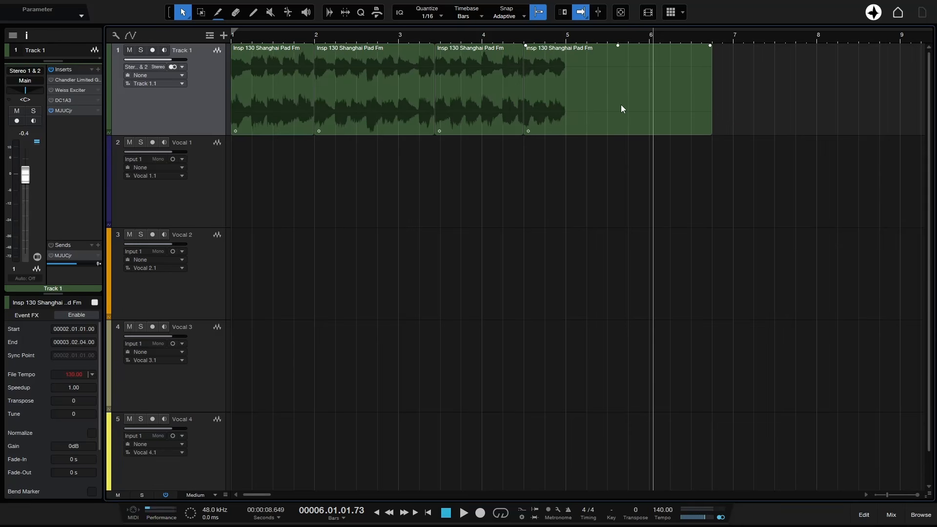
- Enable Time Lock and Edit Lock on the last audio event of Track 1
click(595, 101)
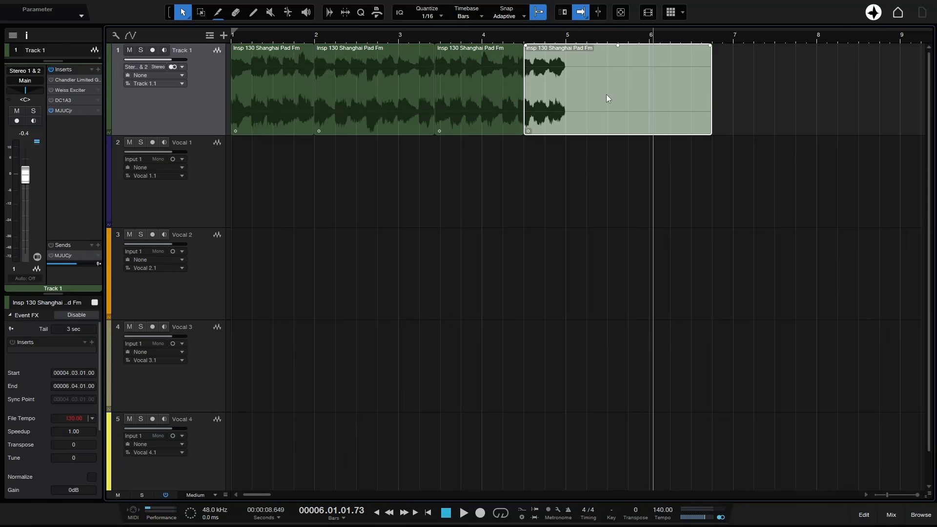
right_click(604, 107)
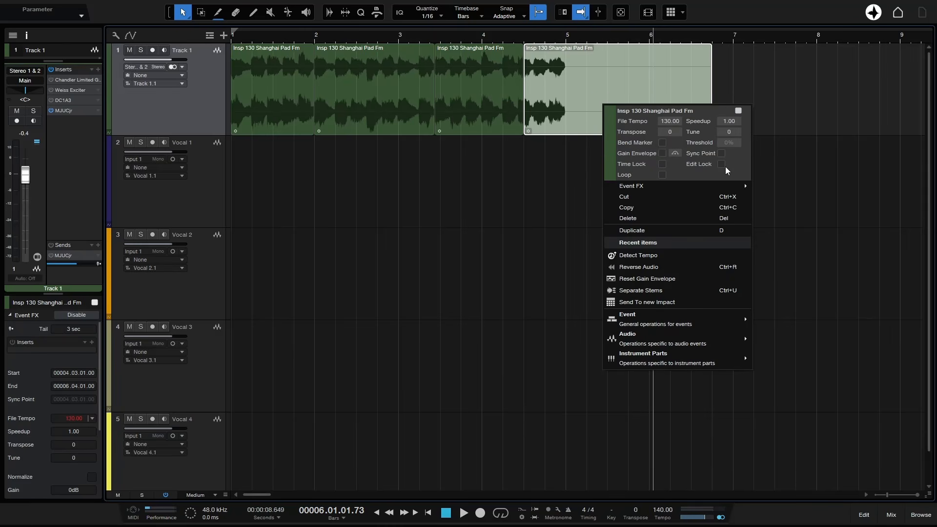
click(662, 164)
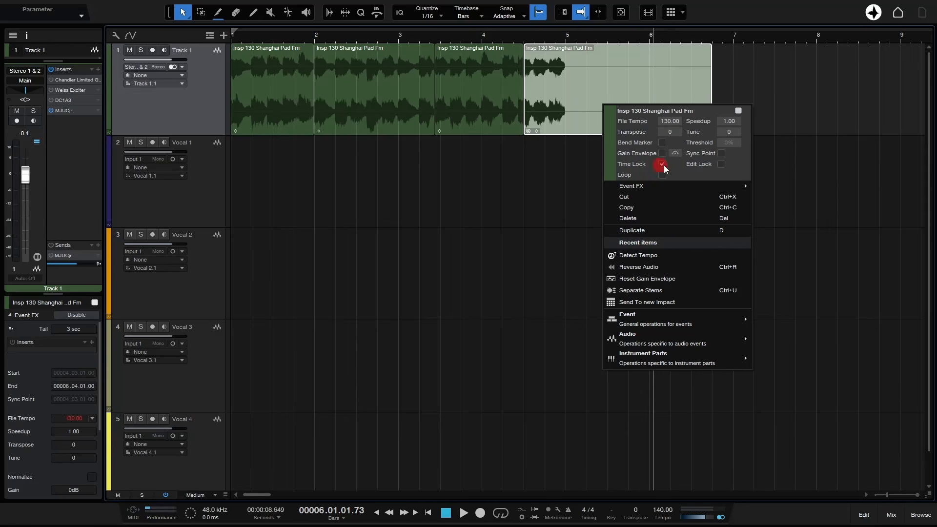
click(721, 165)
click(774, 77)
- Try to move the locked last event forward and back along the timeline
click(594, 105)
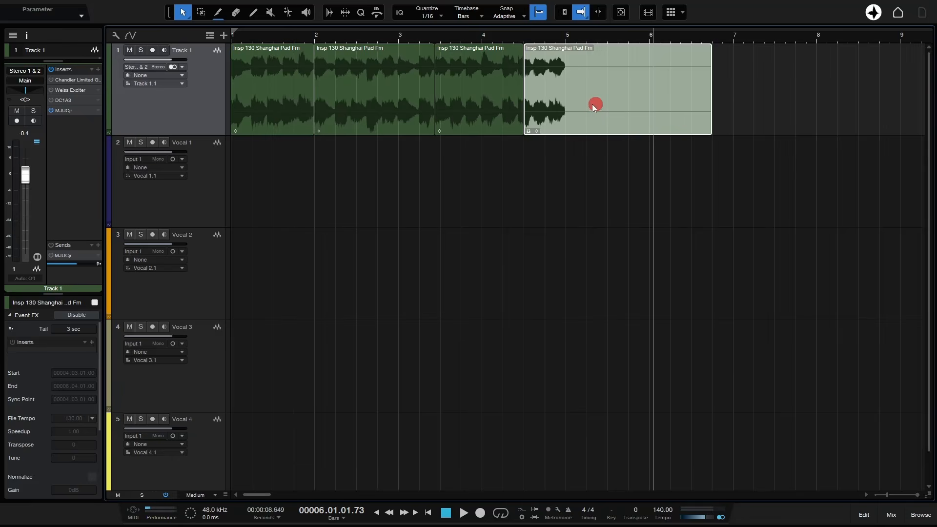
drag(586, 109, 751, 99)
key(ctrl+alt+r)
drag(609, 99, 771, 101)
mouse_move(667, 96)
mouse_down()
mouse_move(523, 95)
mouse_move(849, 97)
mouse_move(572, 102)
mouse_up()
- Try to split the locked last event at several points and shift it along the track
ctrl+click(605, 84)
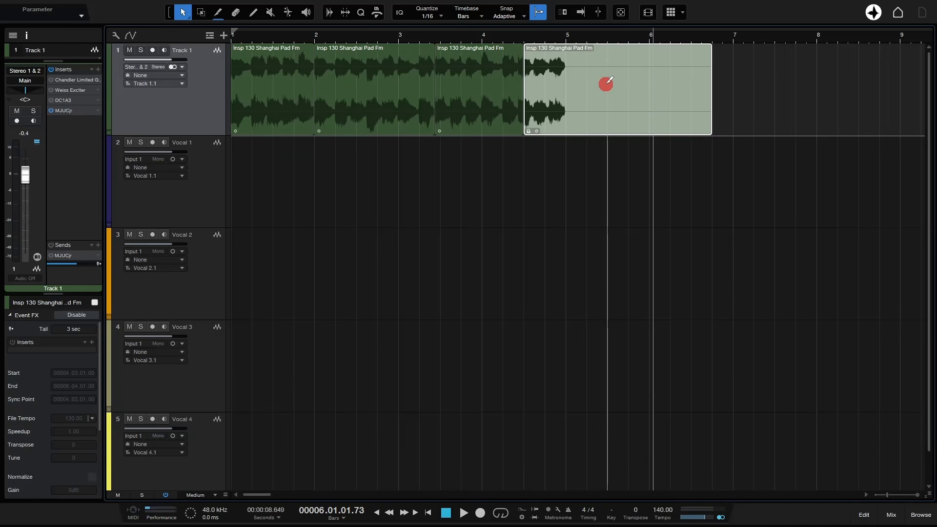
ctrl+click(663, 82)
ctrl+click(593, 83)
ctrl+click(556, 82)
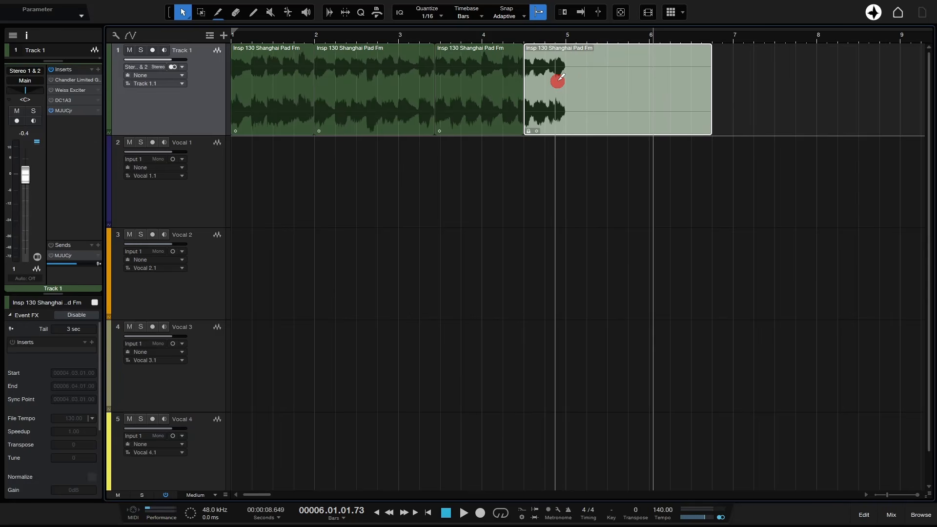
drag(611, 107, 653, 108)
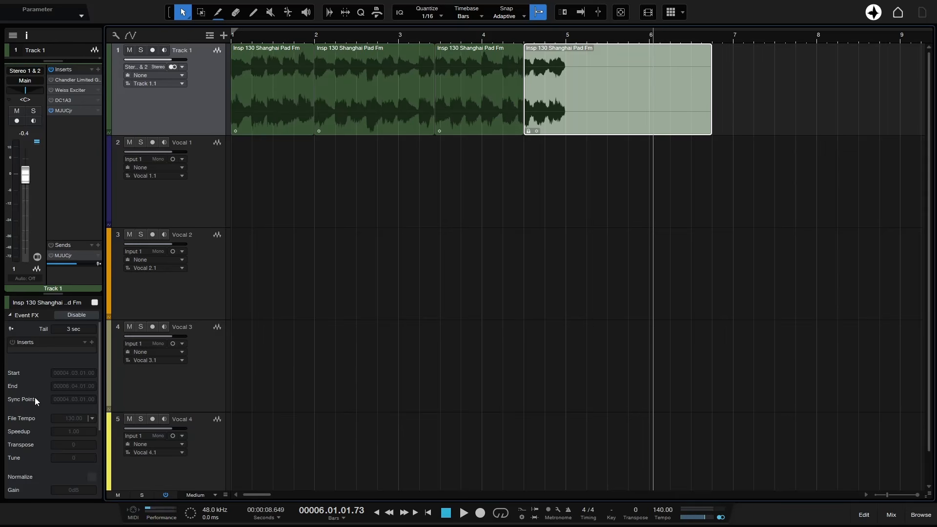
- Turn off Time Lock and Edit Lock for the last event on Track 1 and select it again
scroll(34, 398, down, 5)
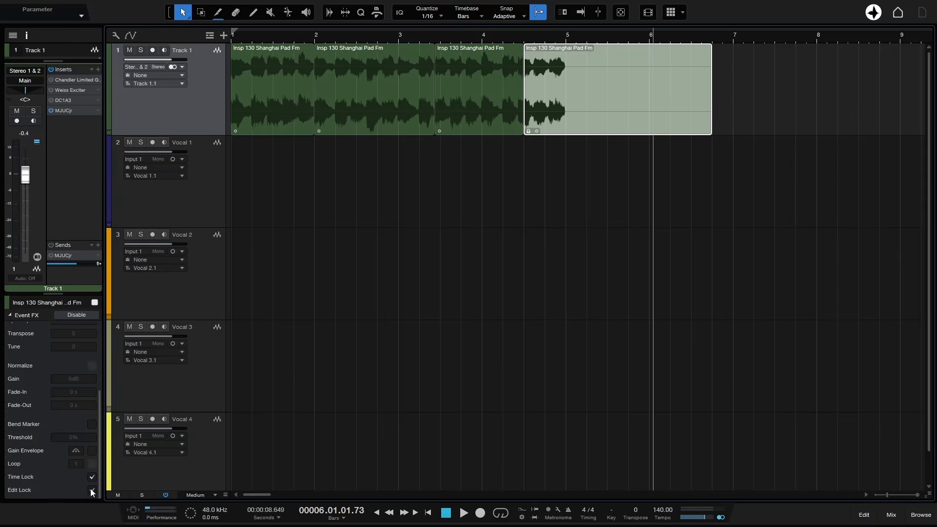
right_click(612, 102)
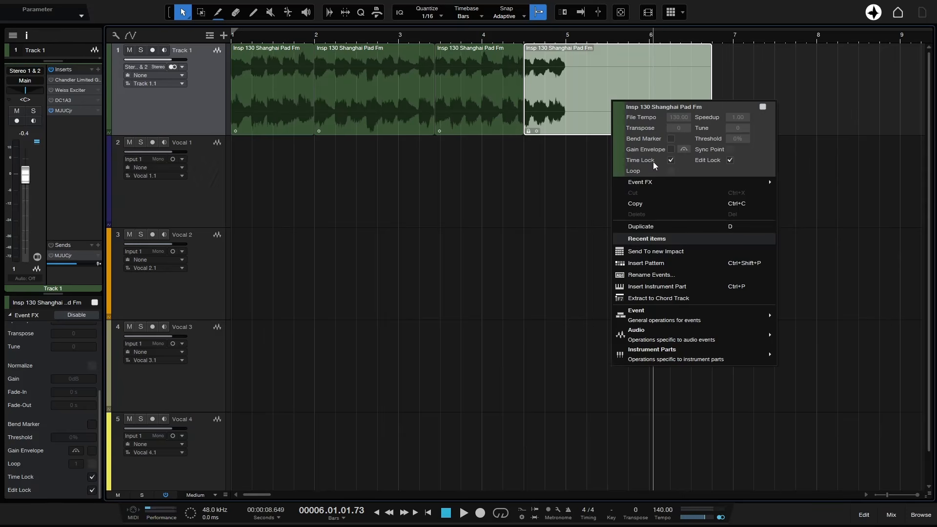
click(518, 191)
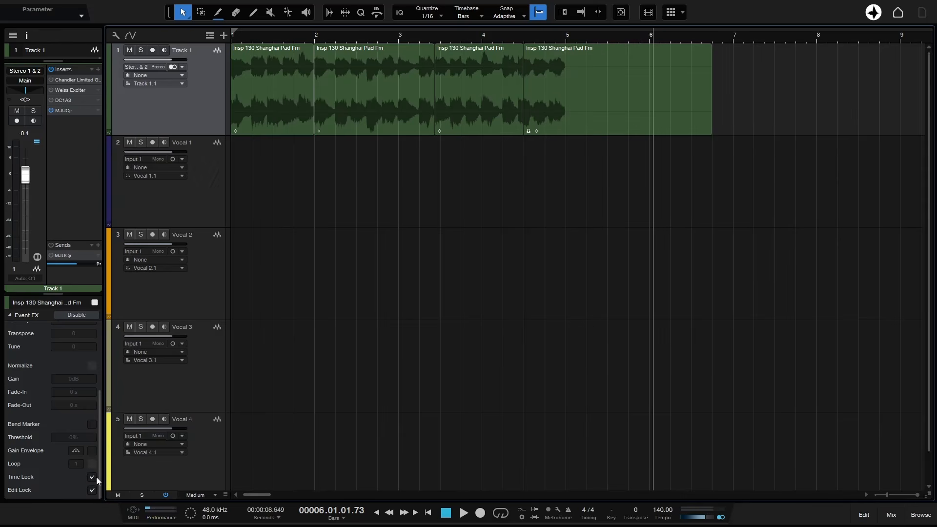
click(92, 489)
click(605, 103)
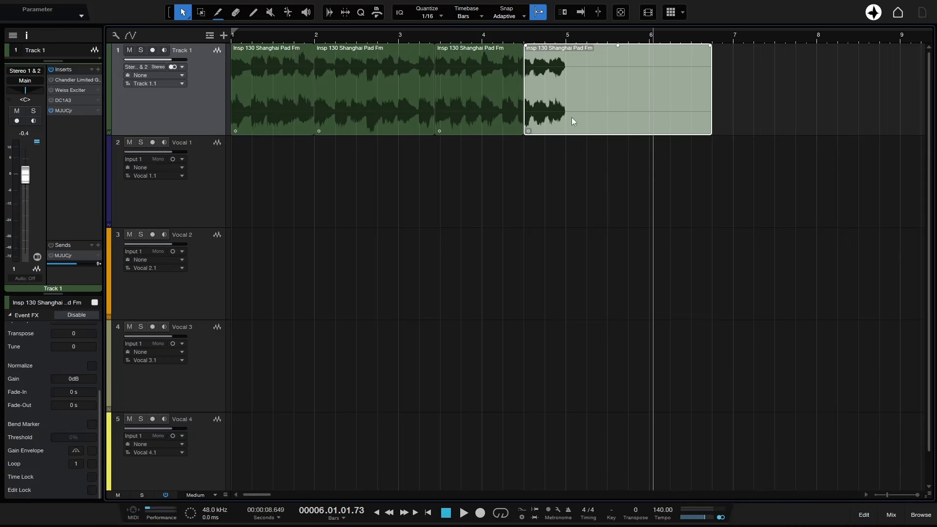
- Move the last event about 0.8 bar along Track 1 and split it into five pieces, with cuts including 5.03.01, 5.04.02 and 6.02.02
drag(572, 117, 676, 110)
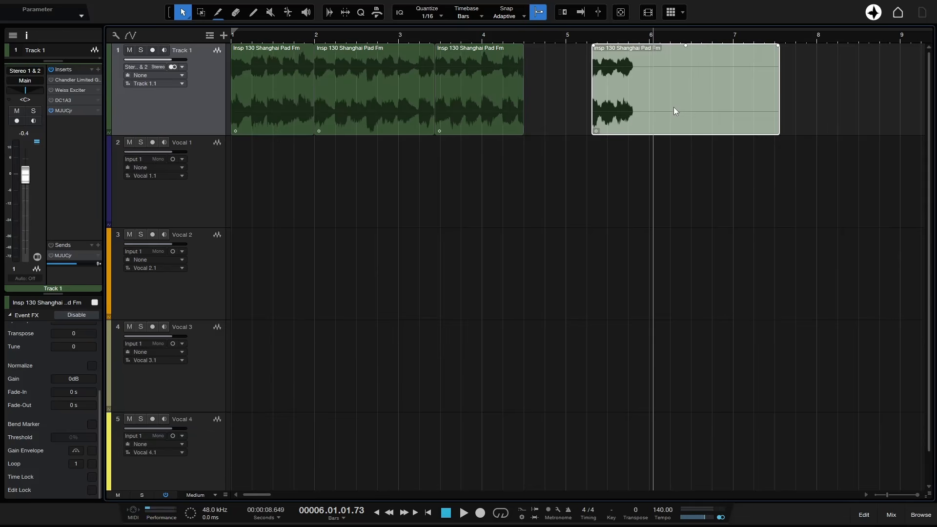
alt+click(676, 93)
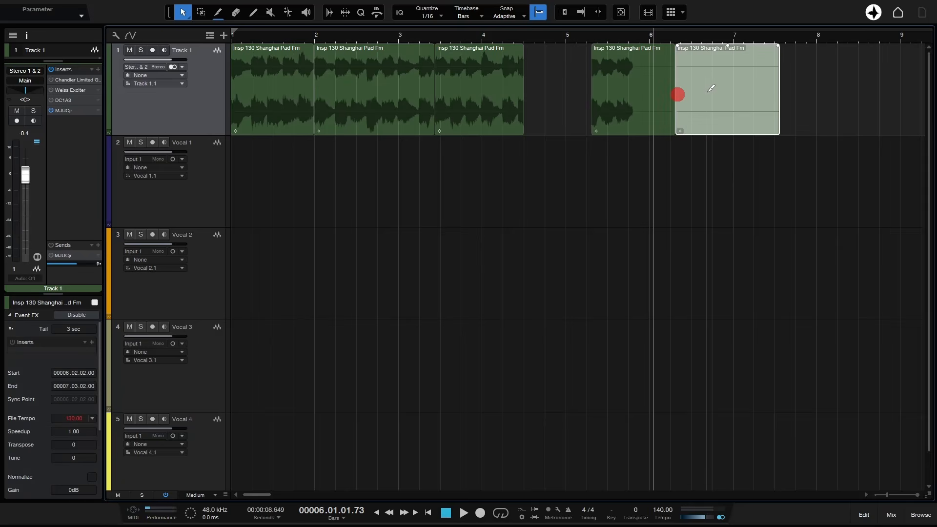
alt+click(706, 94)
alt+click(633, 98)
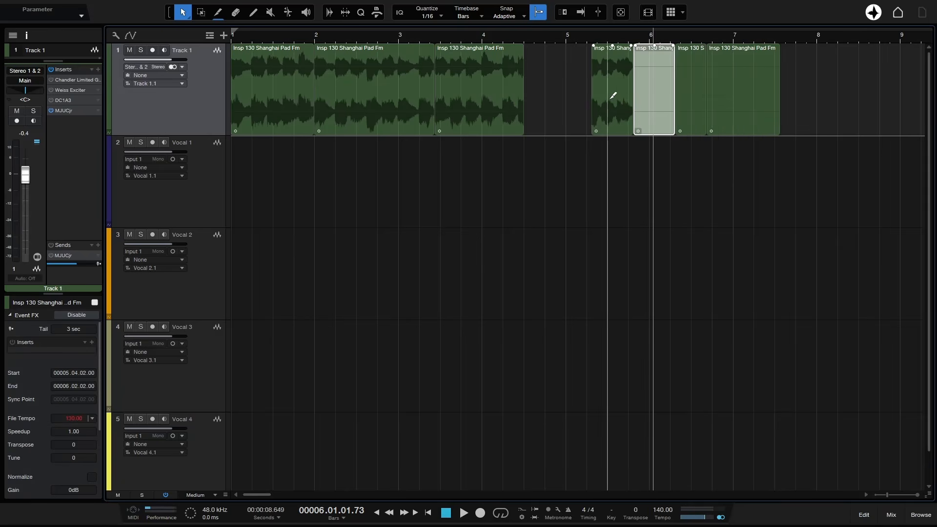
alt+click(608, 96)
click(554, 103)
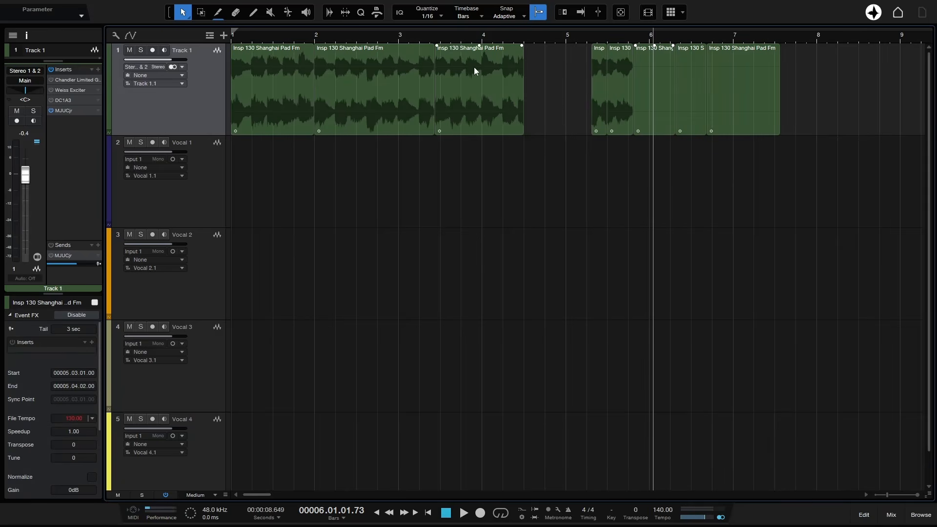
- Enlarge the inspector's track section for Track 1 until all its parameters down to the notes field fit
click(175, 112)
click(27, 35)
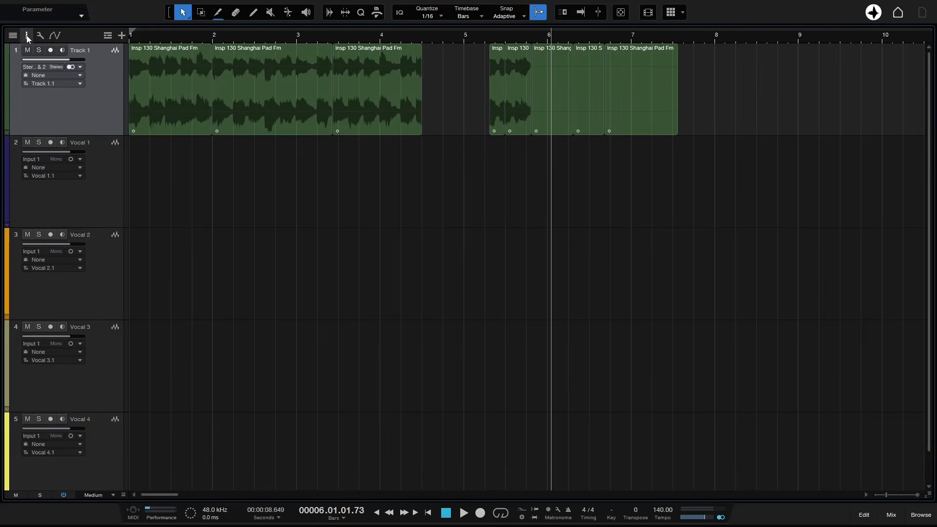
click(27, 35)
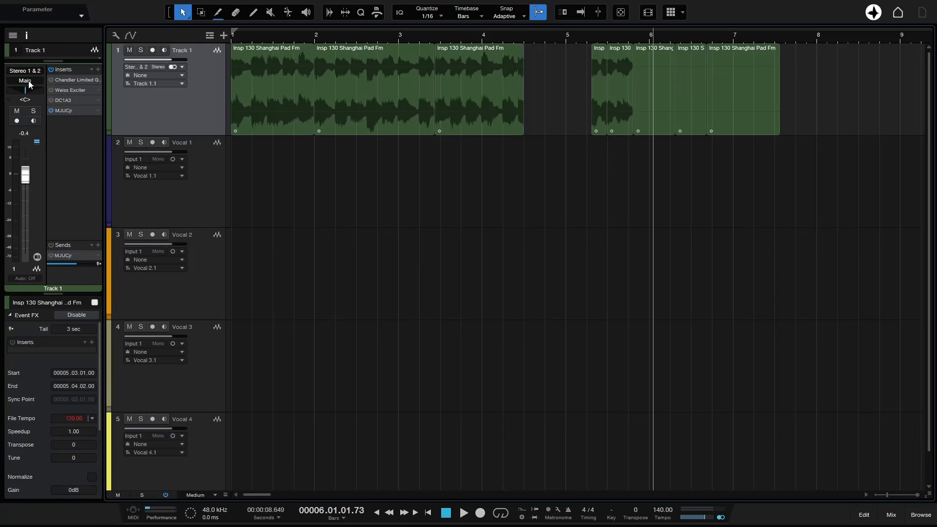
drag(51, 289, 54, 443)
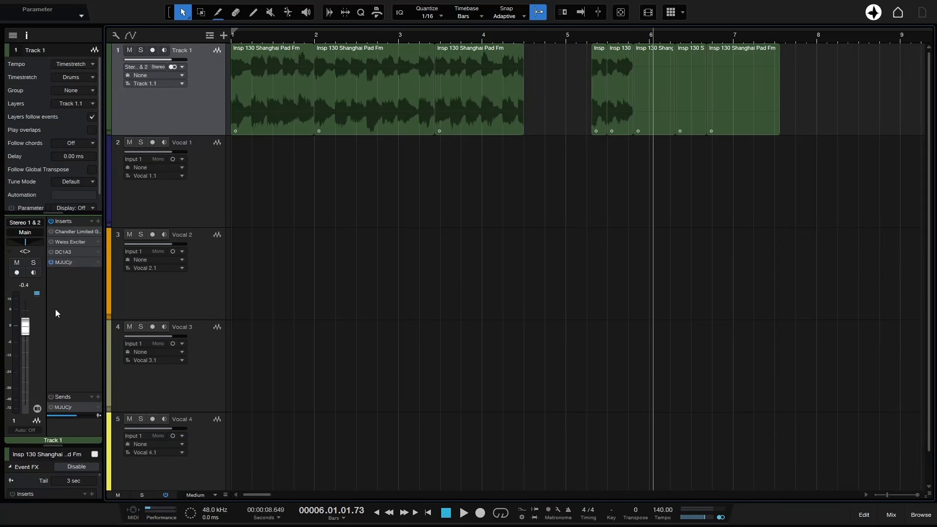
scroll(30, 116, down, 2)
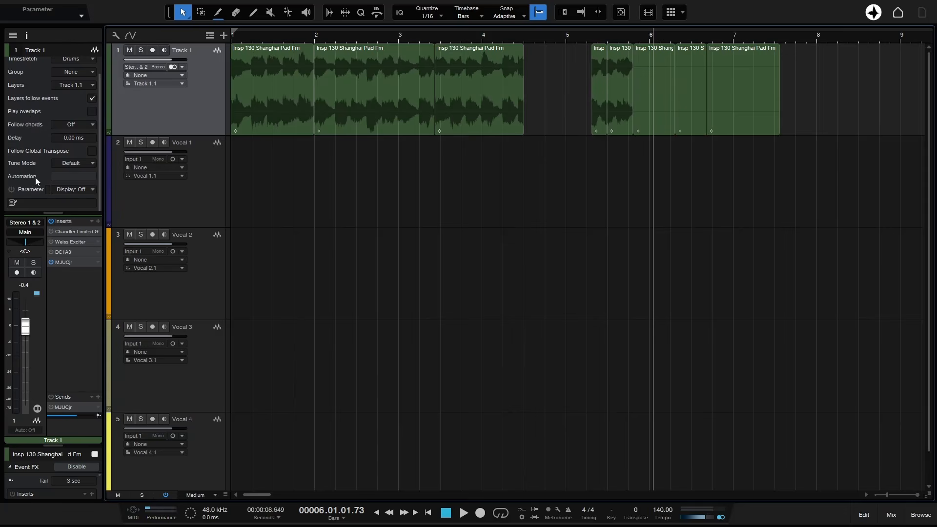
drag(52, 213, 48, 237)
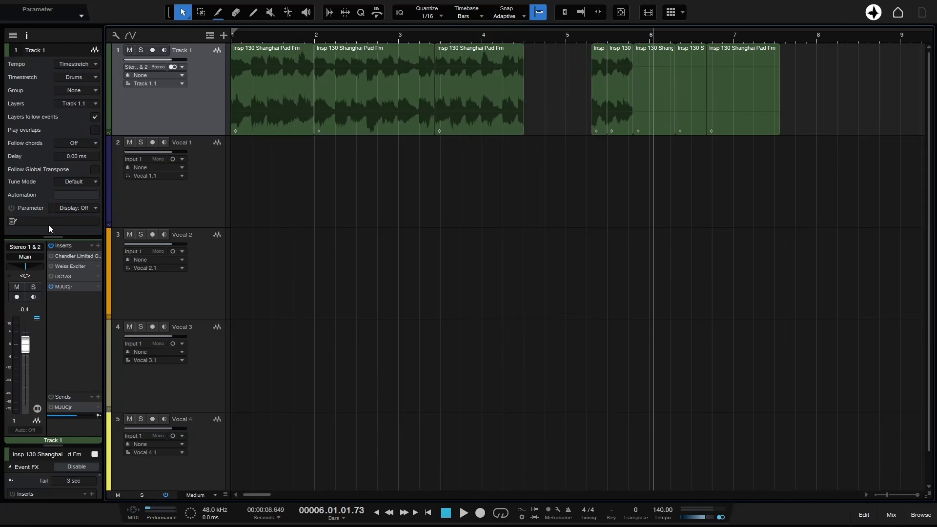
- Enter the track note "Test." for Track 1, look through the song's Info and Song Notes pages, and close the song information
click(20, 221)
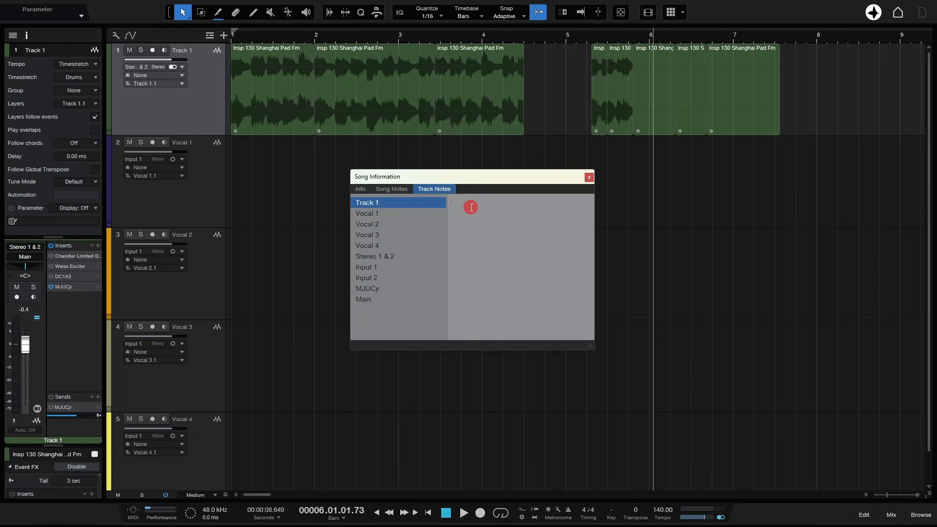
text(Test.)
click(394, 190)
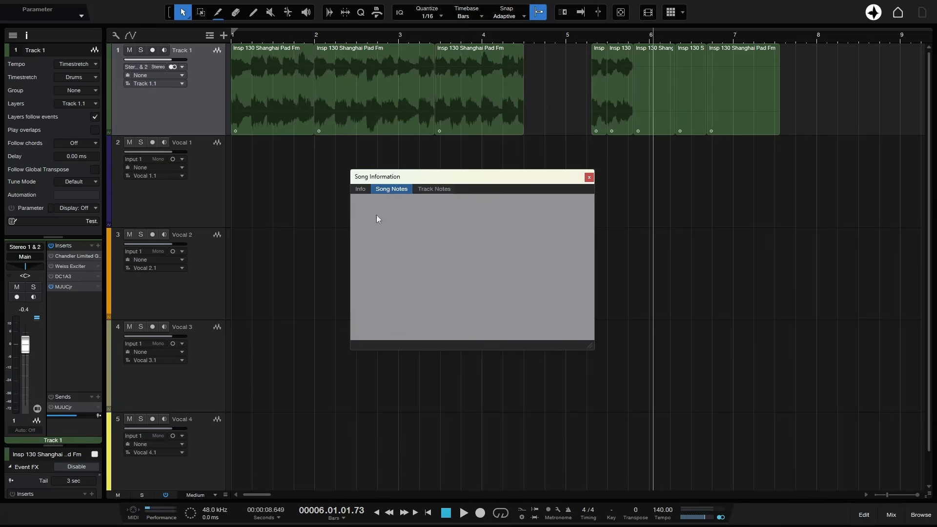
click(361, 190)
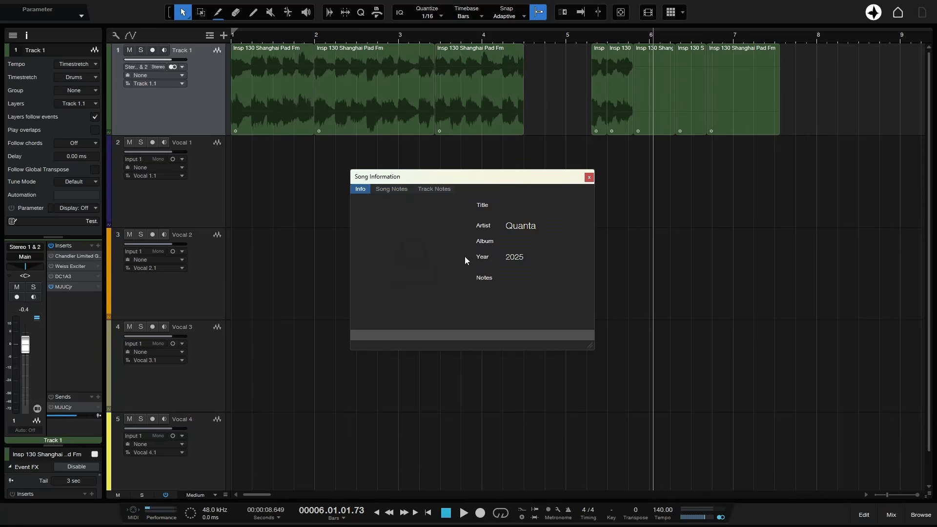
click(390, 190)
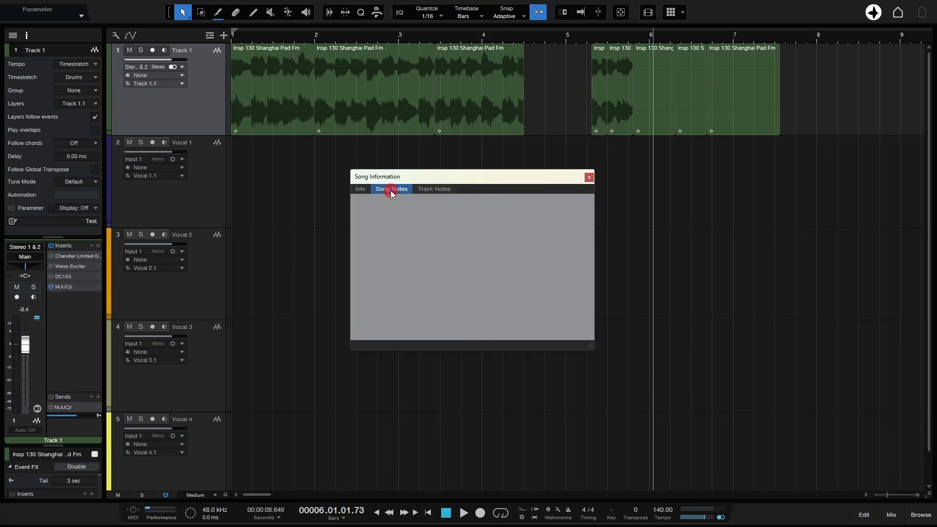
click(427, 190)
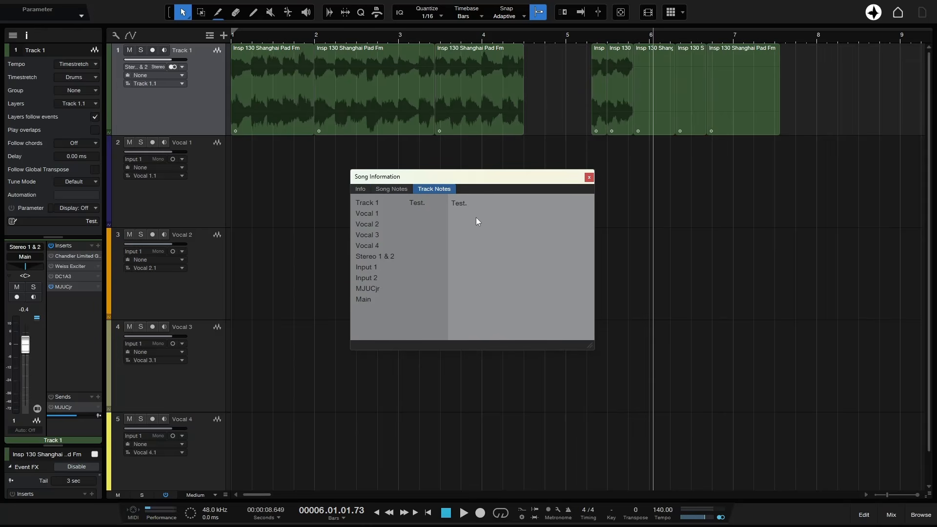
click(589, 177)
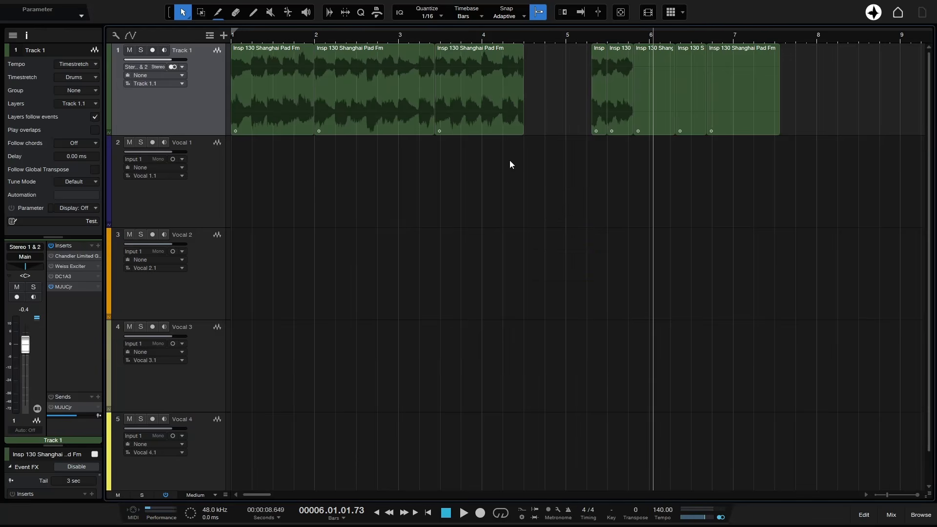
- Enable the display of track notes beside the tracks in the arrangement
click(113, 36)
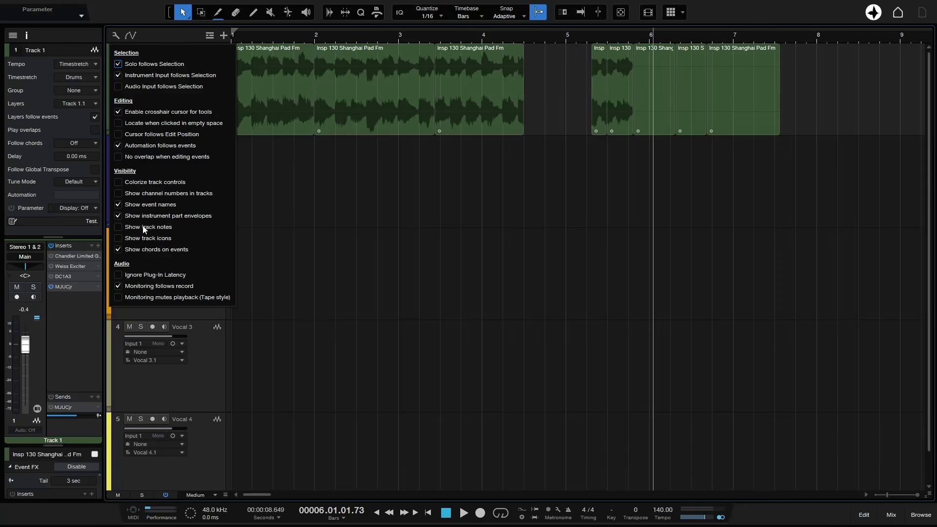
click(117, 227)
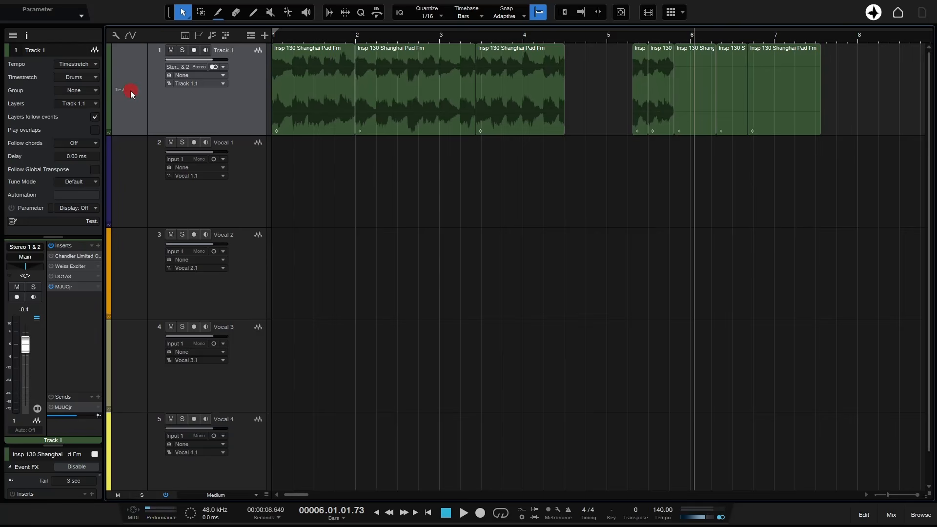
- Insert "Add more text, as well." before the existing text in Track 1's displayed note and widen the notes column slightly
click(133, 87)
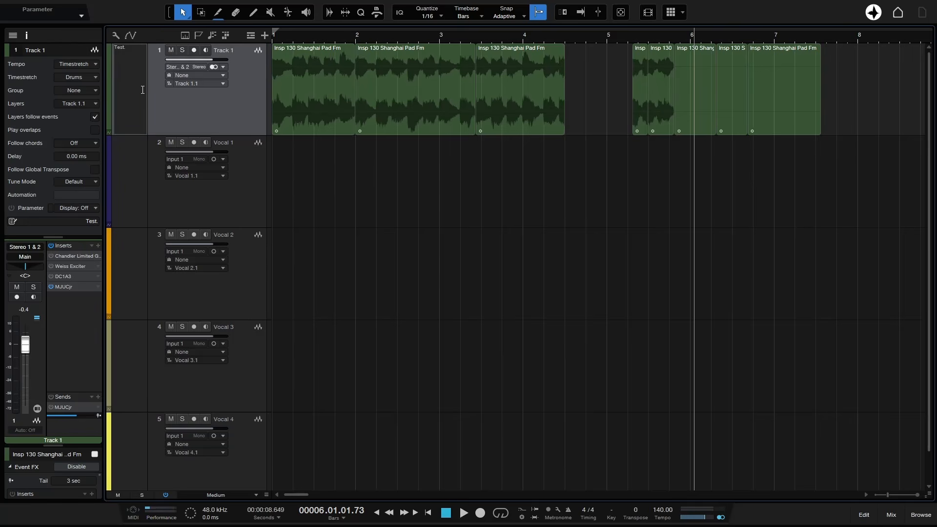
text(Add more text, as well.)
click(227, 99)
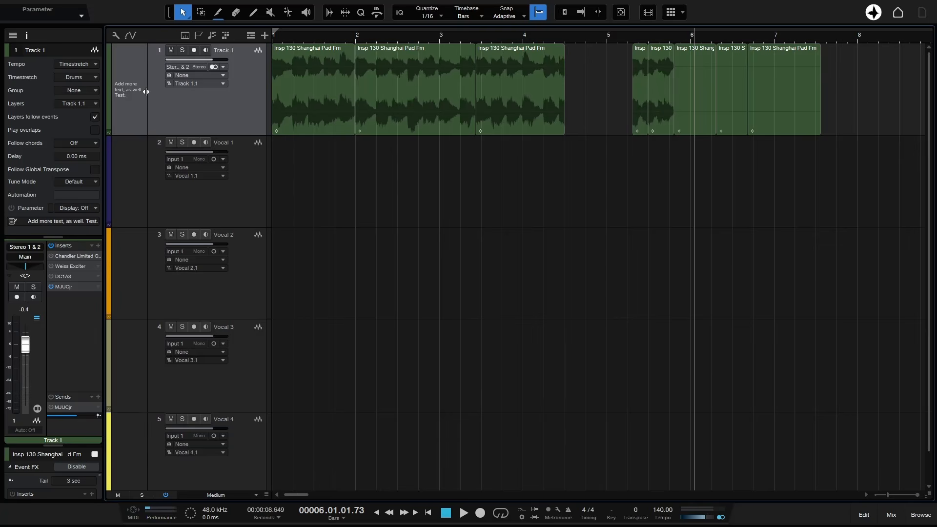
mouse_move(146, 91)
mouse_down()
mouse_move(218, 92)
mouse_move(163, 93)
mouse_up()
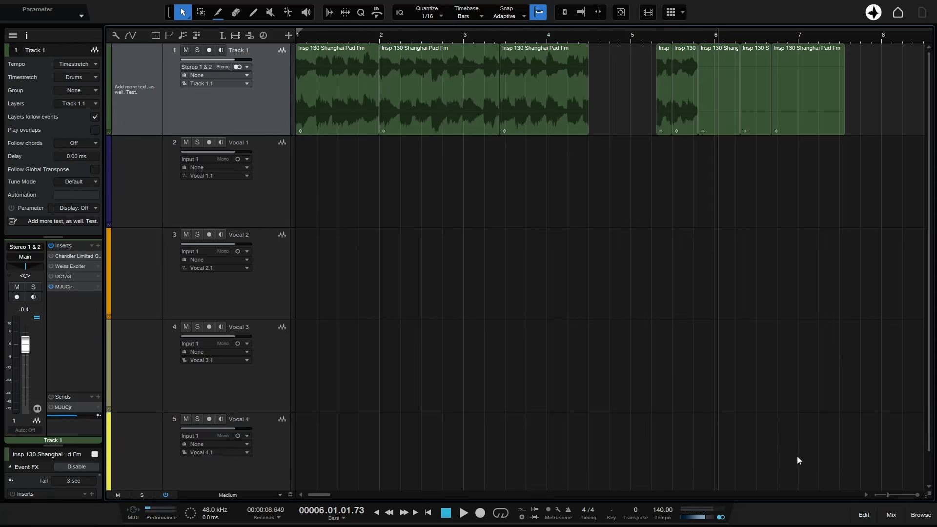
- Open the mixer console, turn the display of channel notes on and back off, and close the mixer
click(892, 516)
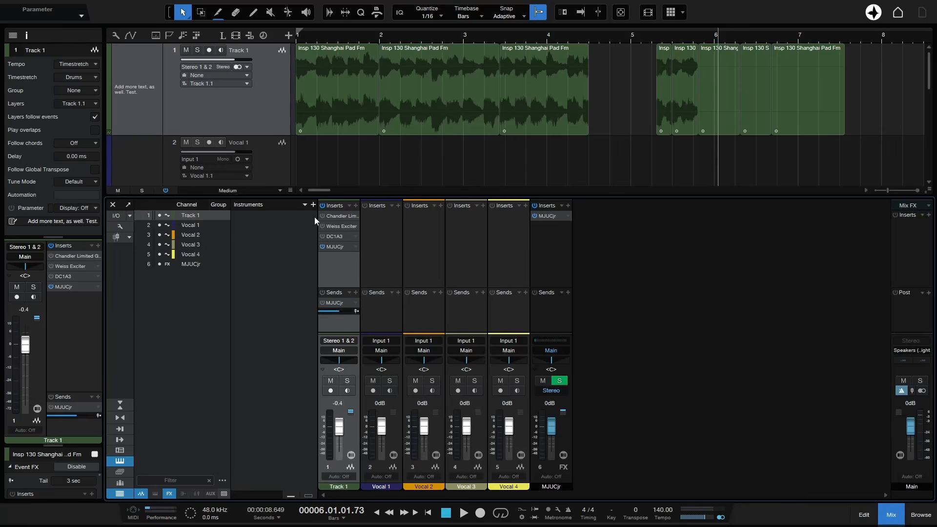
click(119, 227)
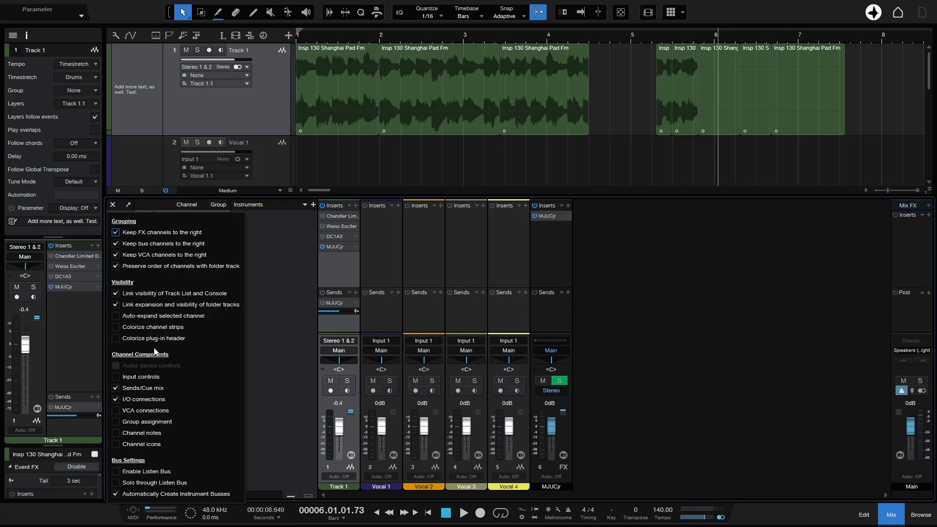
click(115, 434)
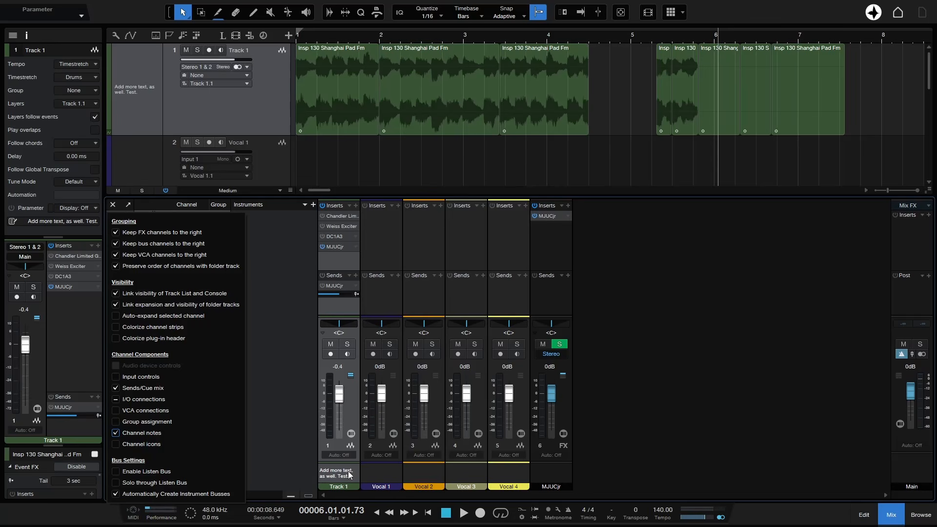
click(116, 432)
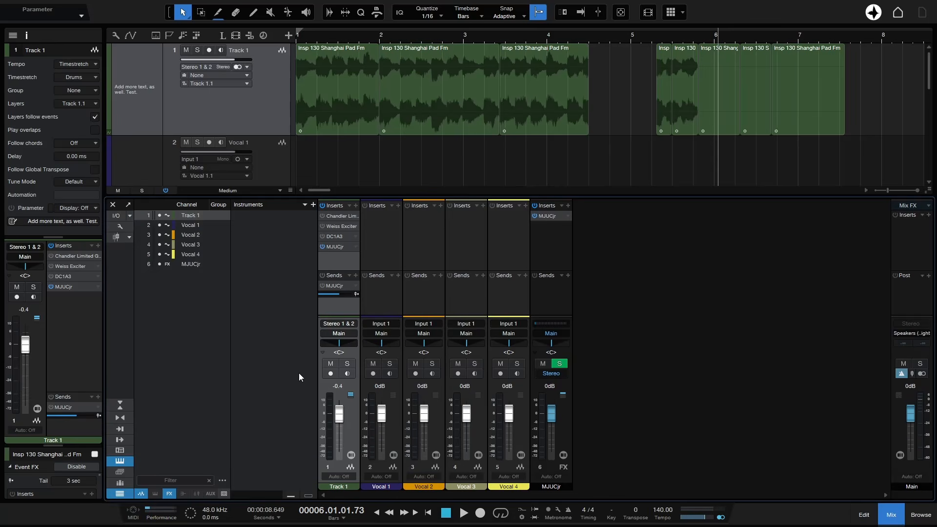
click(896, 517)
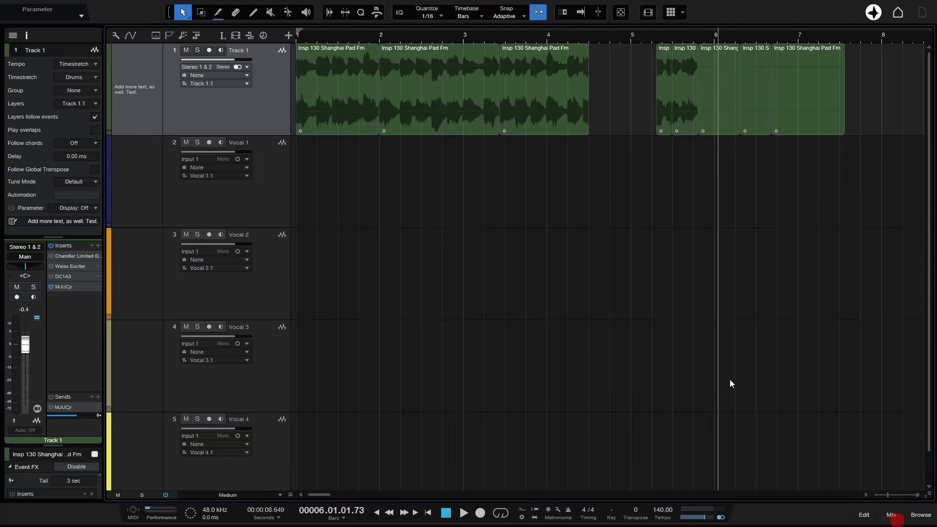
- Disable the display of track notes beside the tracks in the arrangement
click(117, 36)
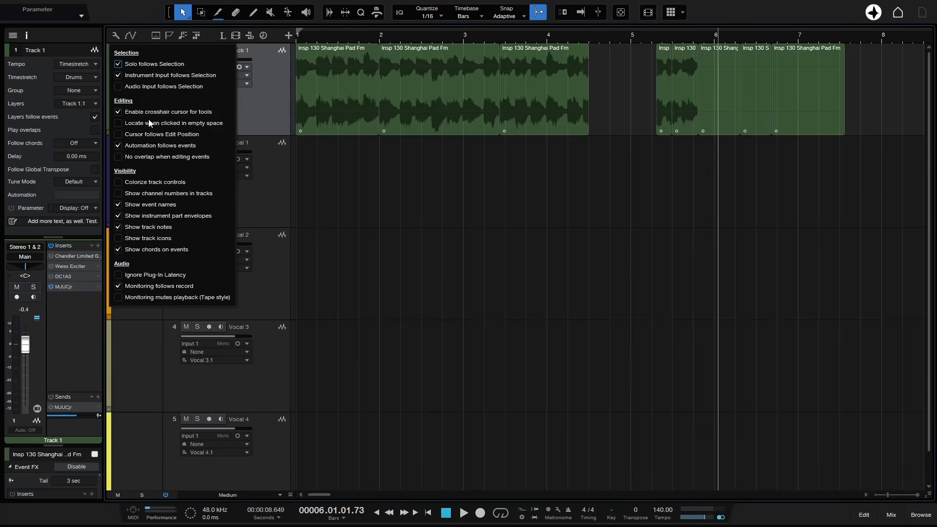
click(143, 226)
click(203, 361)
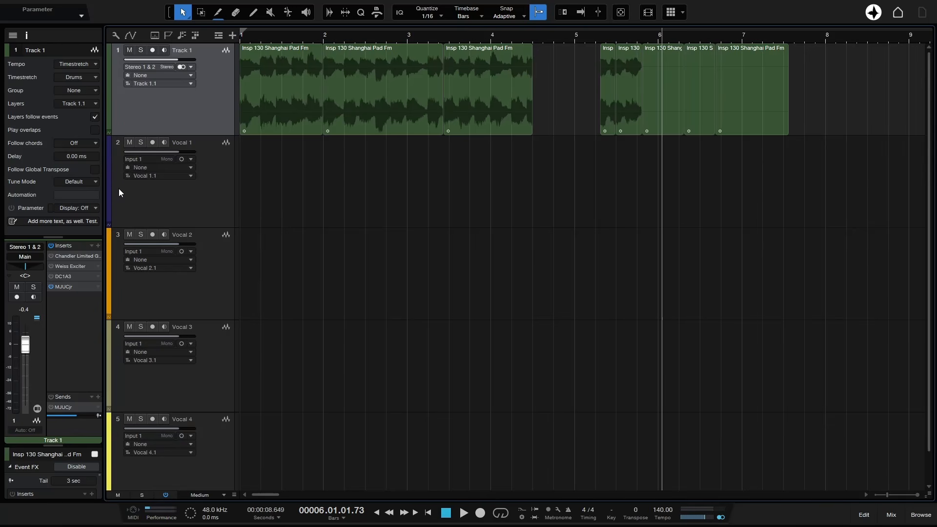
- Open Vocal 1's color picker, expand it to the color wheel, and list the available palette presets
click(109, 175)
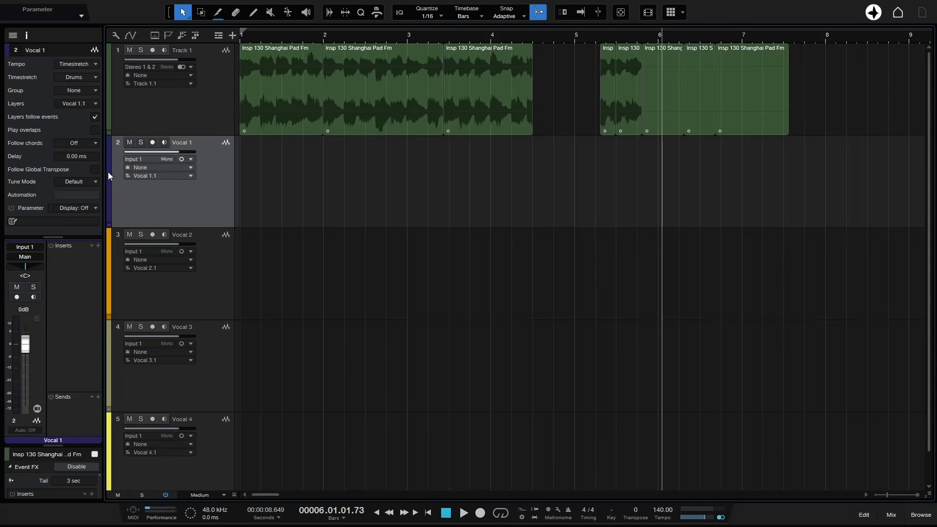
click(108, 175)
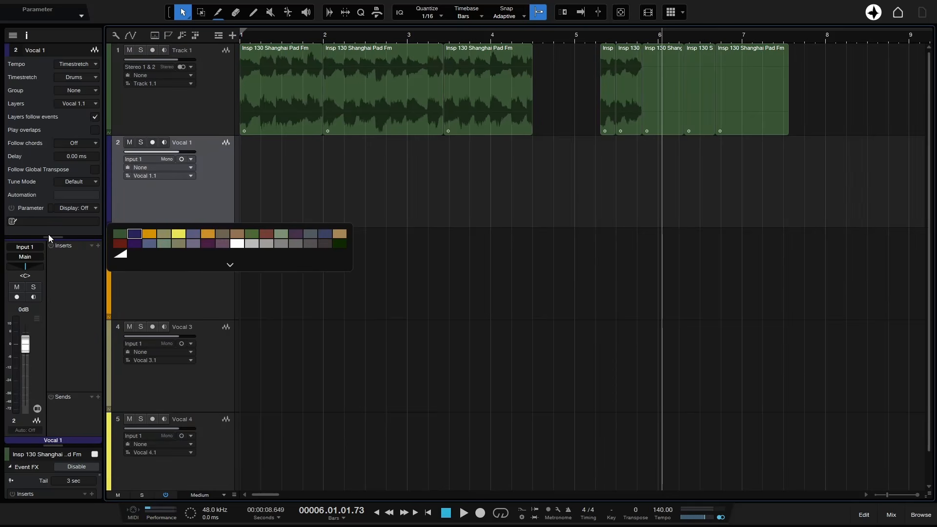
click(230, 266)
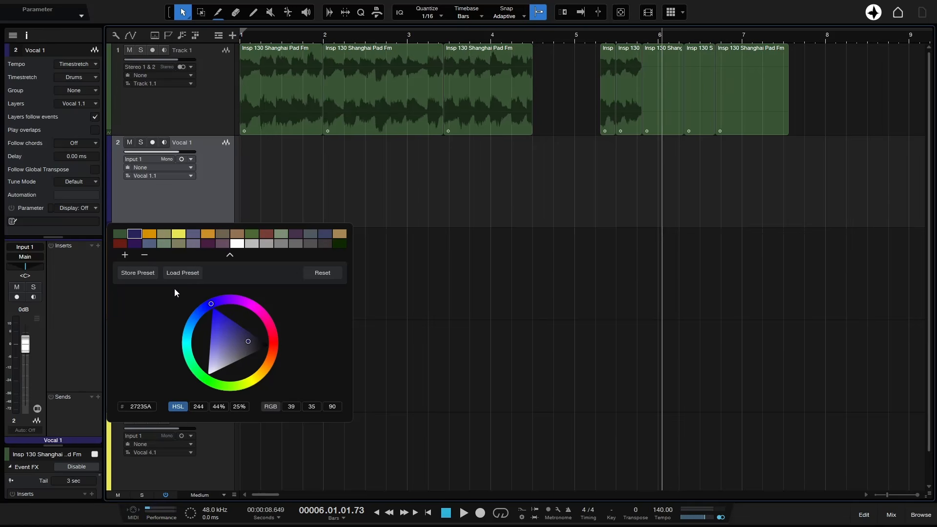
click(183, 273)
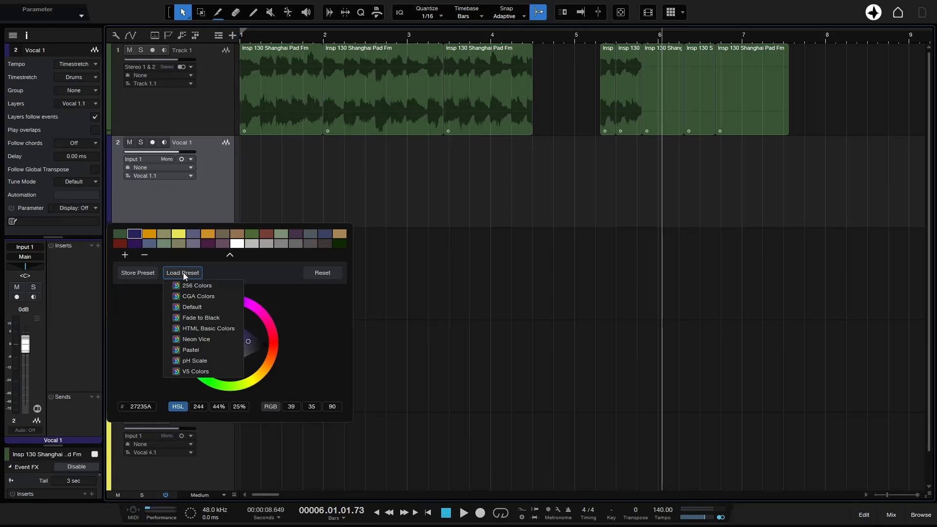
- Load the color palette presets one after another, from 256 Colors through V5 Colors, and return to the Pastel palette
click(204, 286)
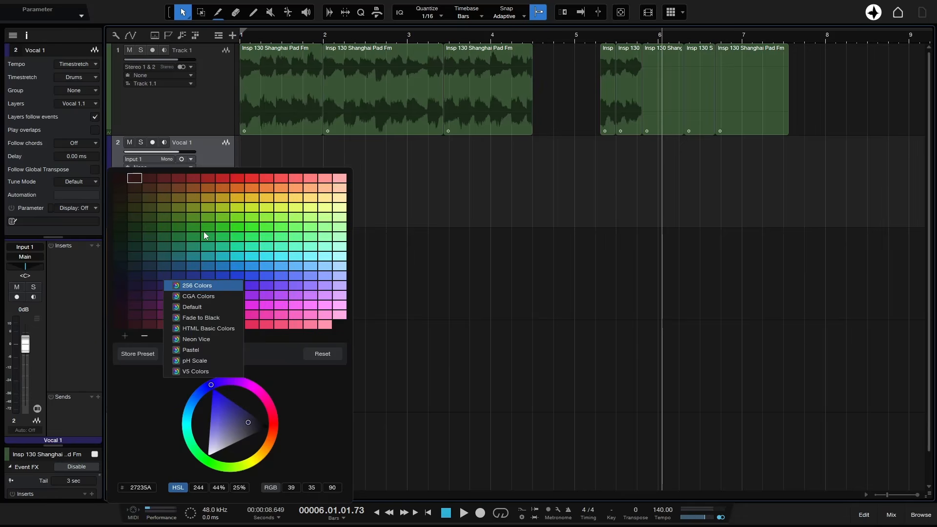
click(209, 299)
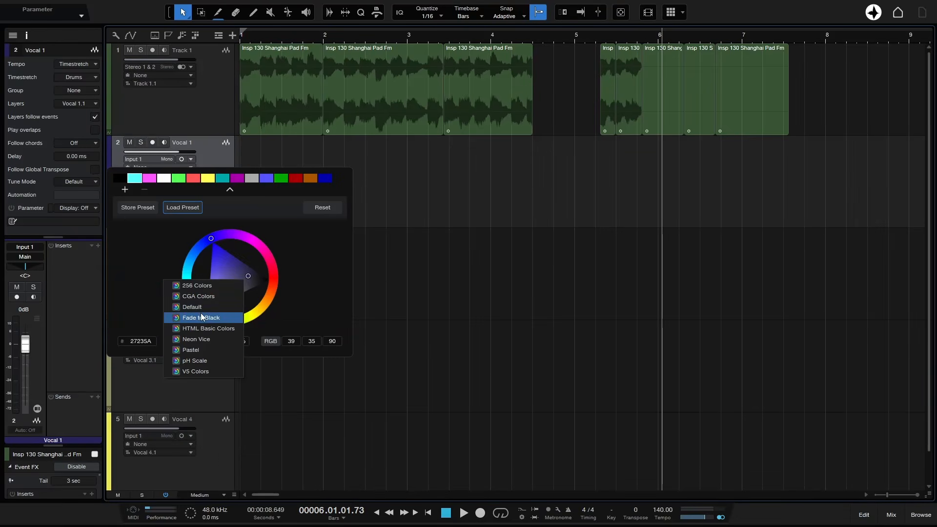
click(204, 308)
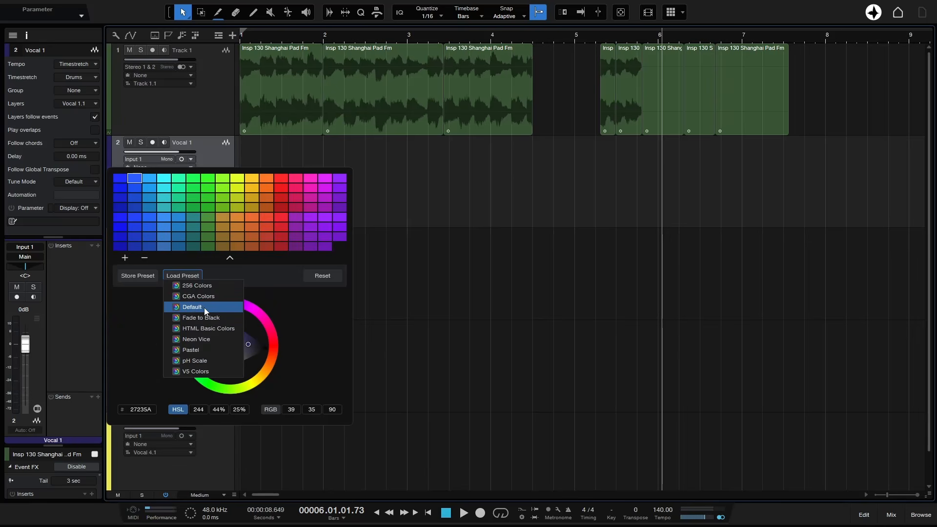
click(207, 318)
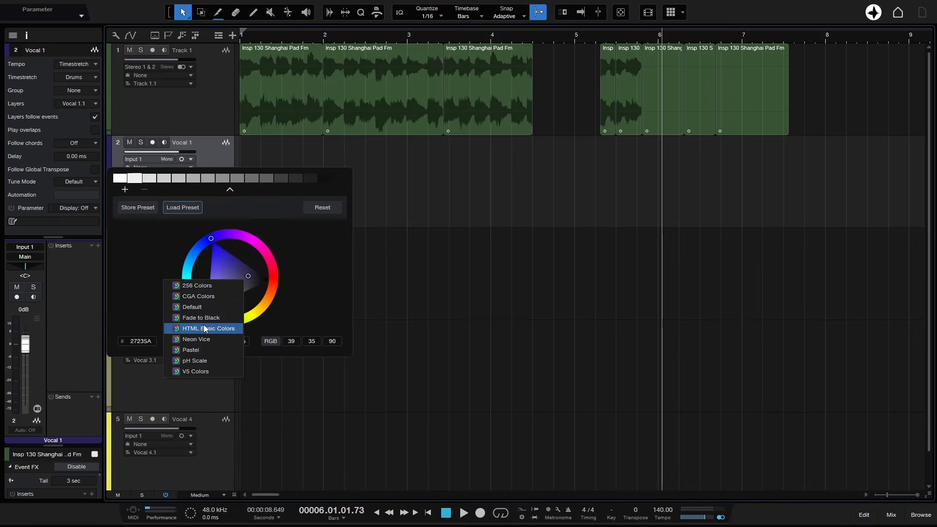
click(204, 328)
click(204, 339)
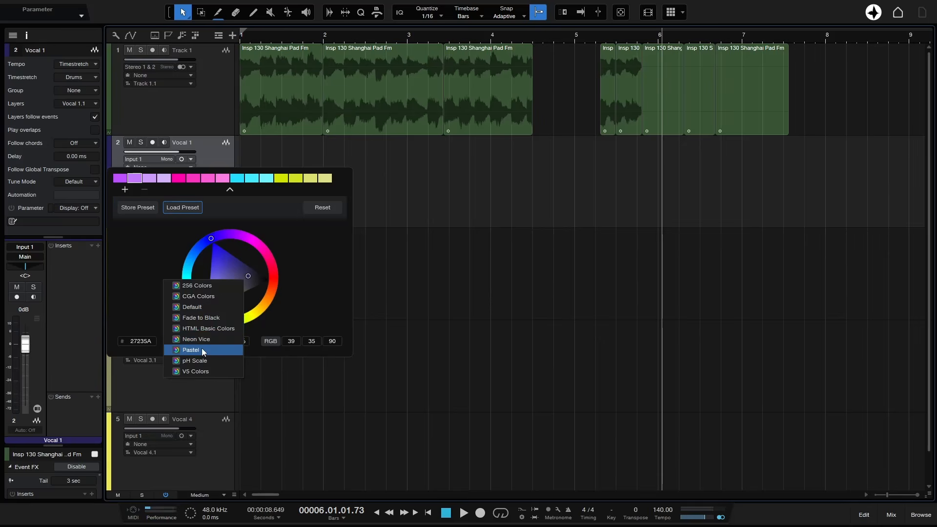
click(202, 350)
click(206, 361)
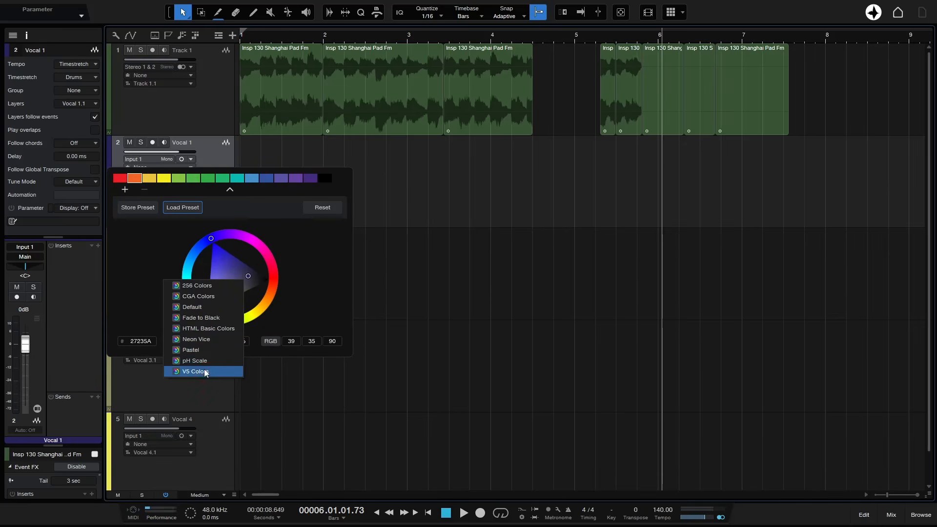
click(204, 371)
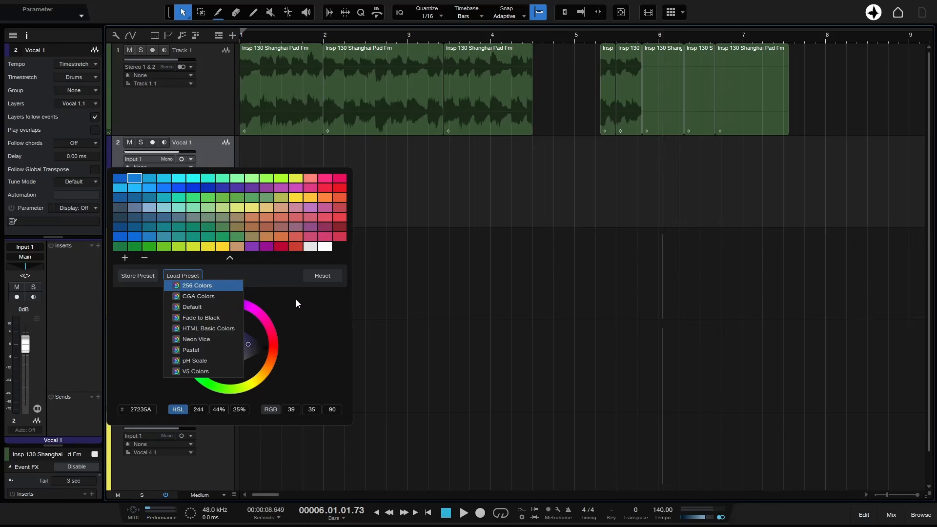
click(276, 276)
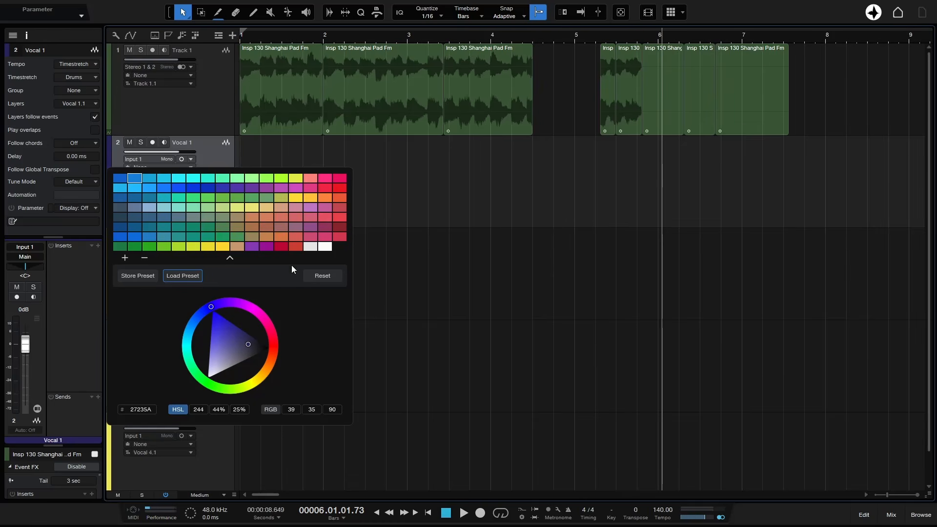
click(182, 280)
click(198, 353)
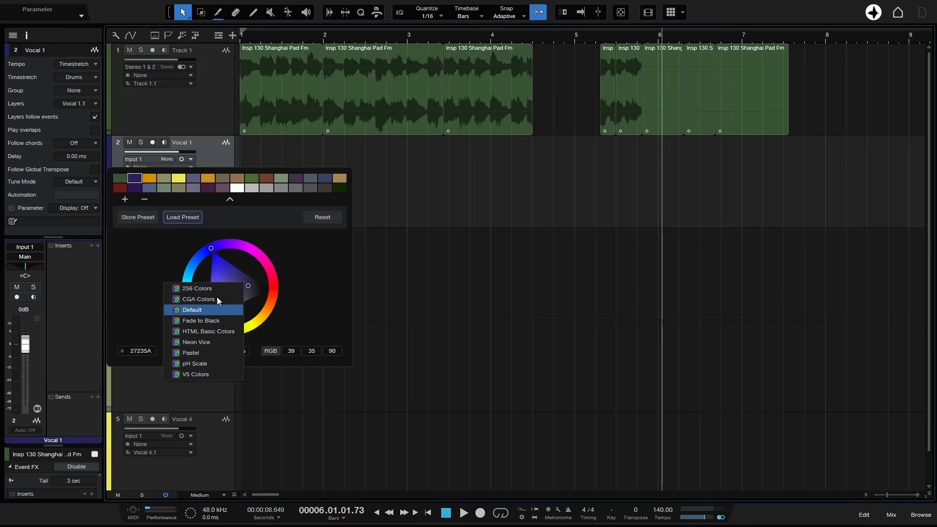
- Collapse the expanded color picker, assign the grayish-brown swatch to Vocal 1, and close the picker
click(504, 287)
click(229, 199)
click(223, 179)
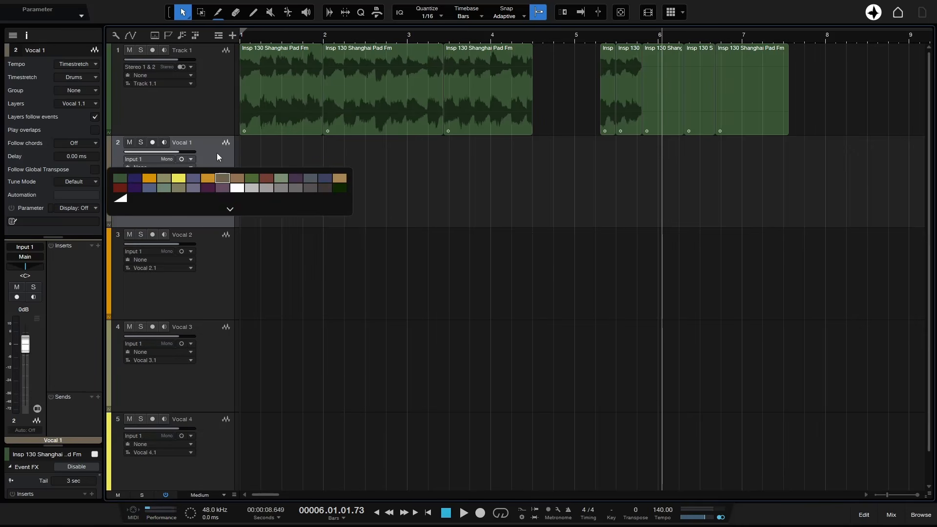
click(219, 150)
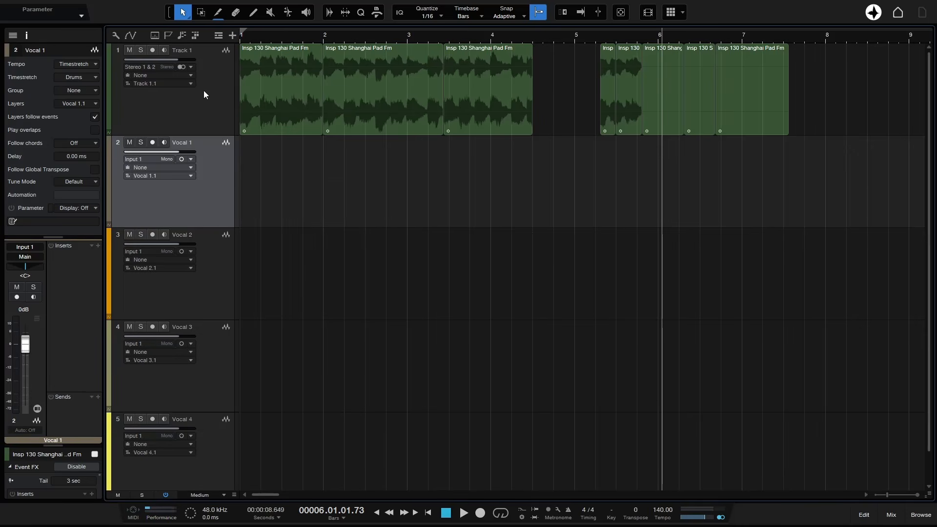
- Recolor the second audio event on Track 1 yellow and undo the color change
click(277, 95)
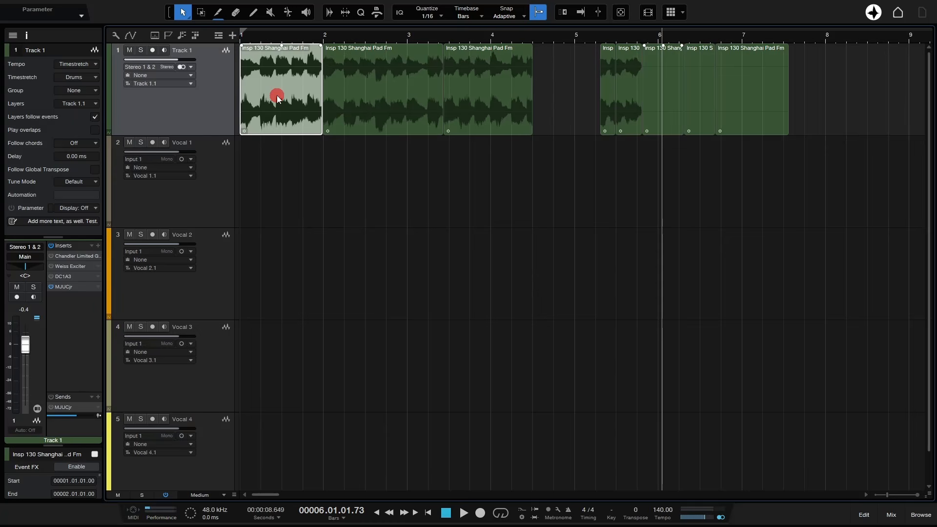
click(366, 101)
right_click(382, 96)
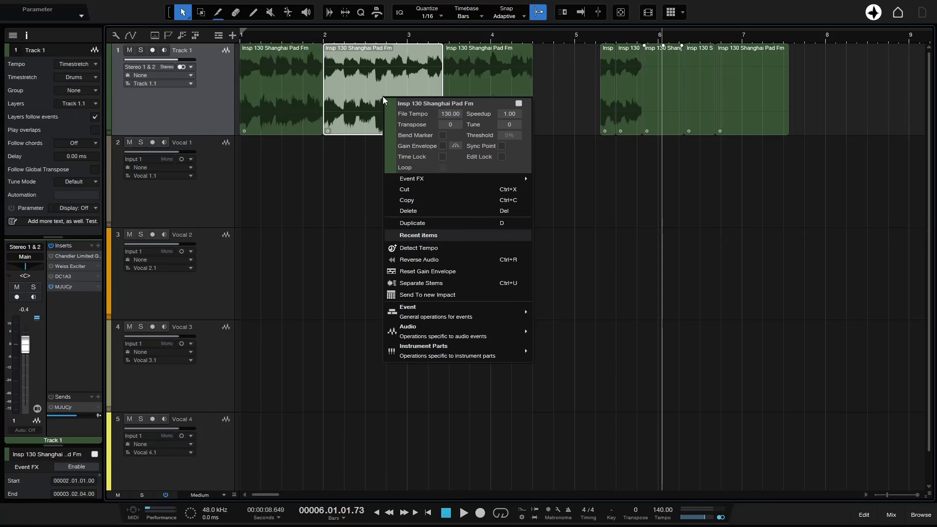
click(391, 126)
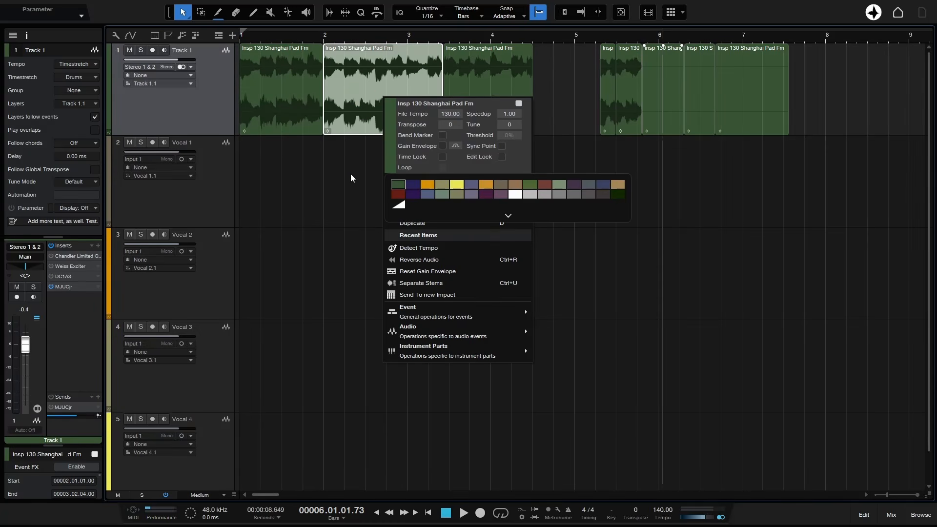
click(398, 194)
click(461, 186)
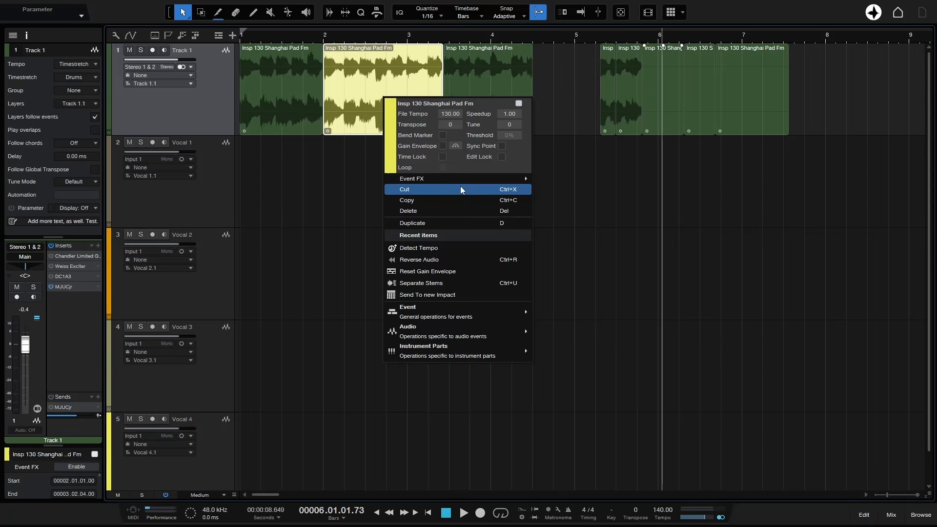
click(293, 192)
key(ctrl+z)
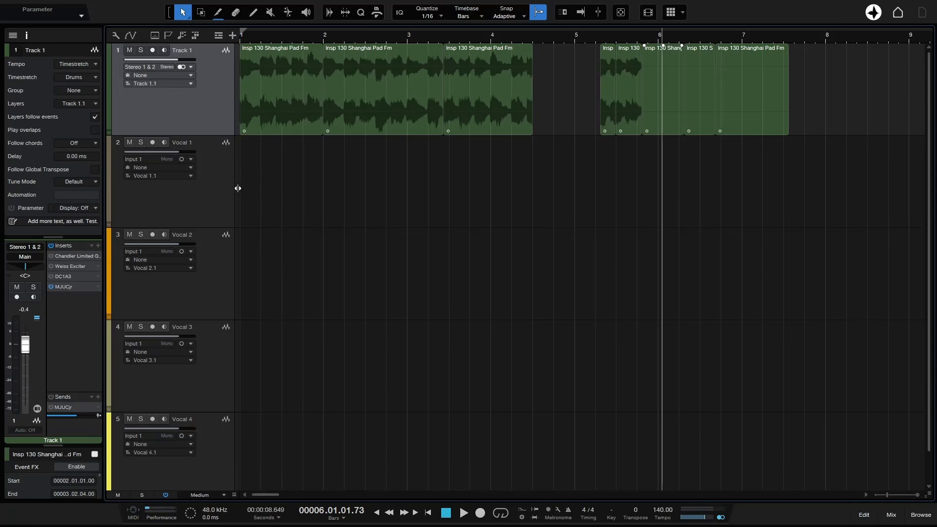
- Resize the track list to slightly wider than before and show the additional Ruler track above the tracks
drag(238, 190, 301, 190)
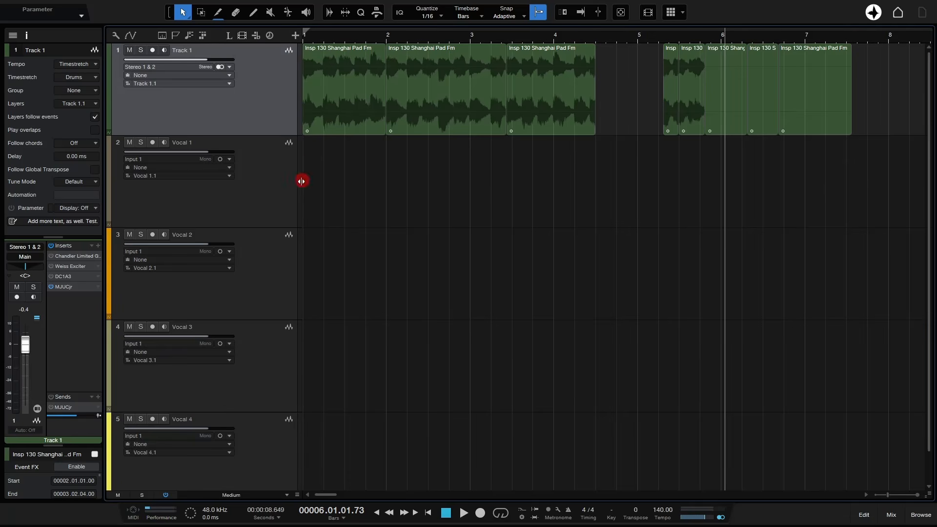
drag(301, 181, 253, 171)
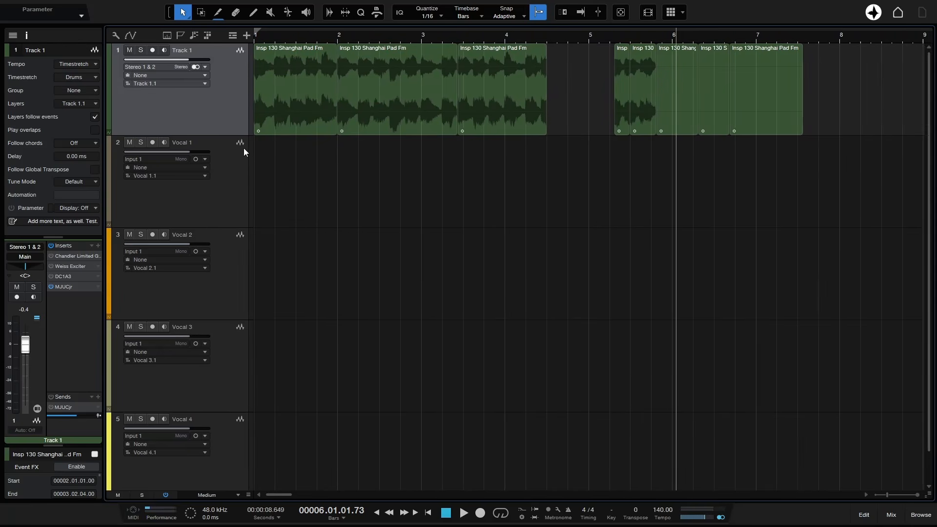
click(232, 36)
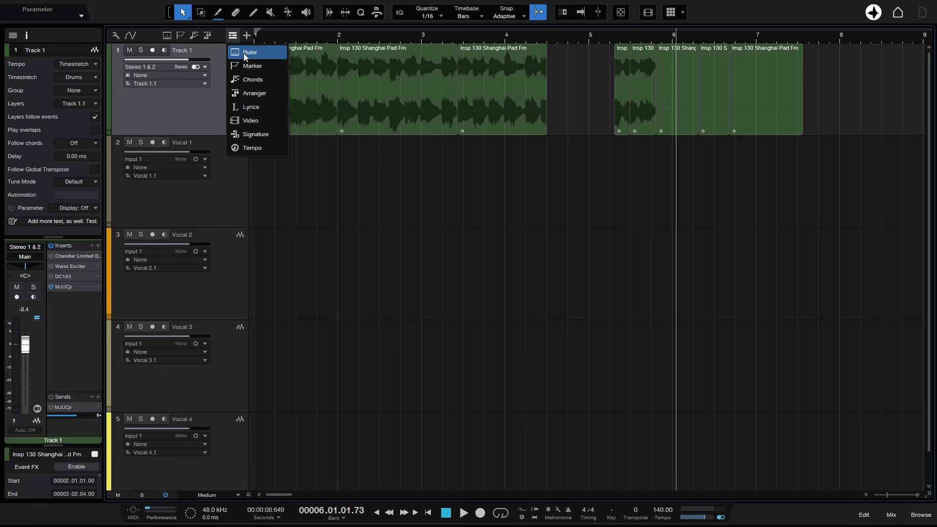
click(246, 56)
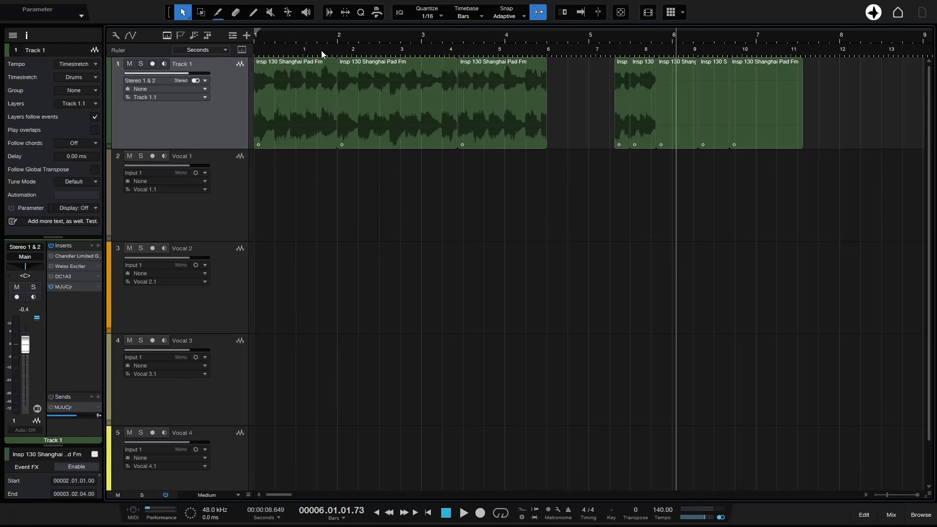
- Place the playback cursor at the start of bar 36, on the ruler's one-minute mark
drag(540, 35, 544, 13)
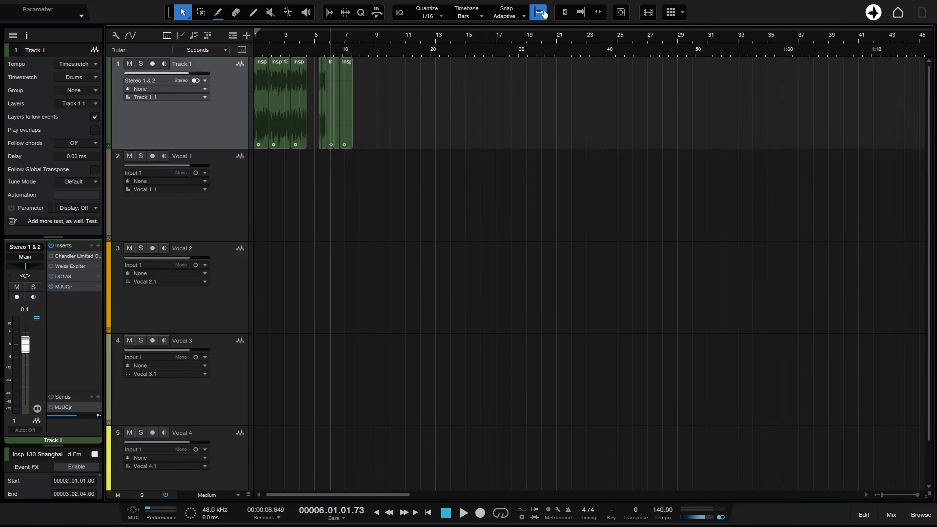
click(786, 34)
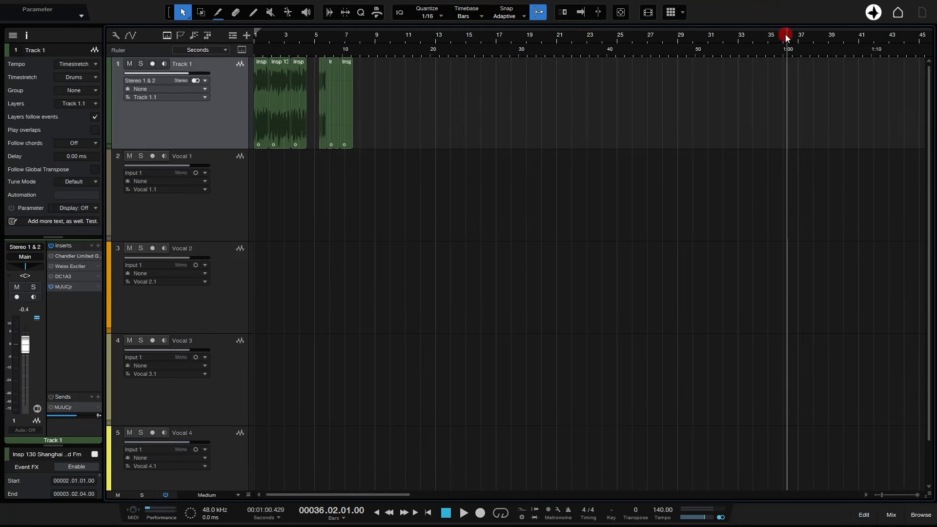
click(783, 33)
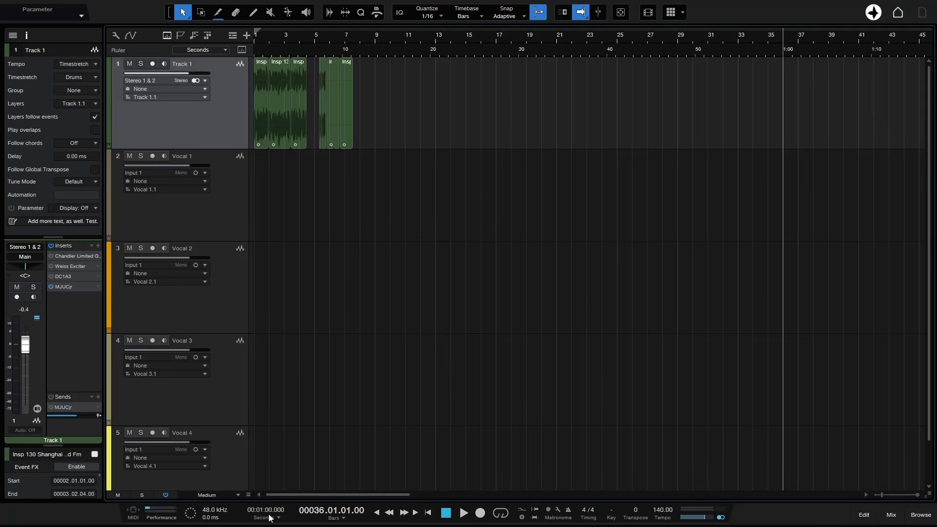
- Switch the additional ruler's time format to Frames, check the Bars subdivision options, and set the format back to Seconds
click(225, 49)
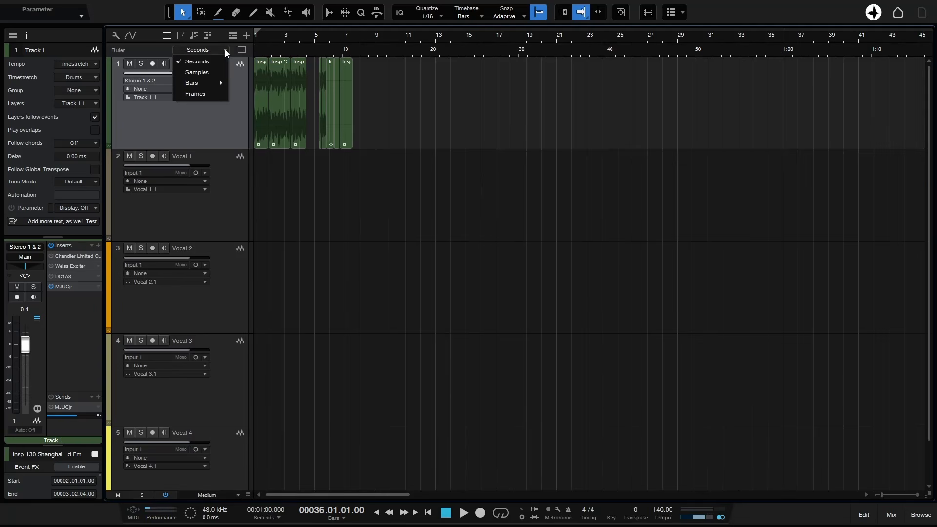
click(195, 94)
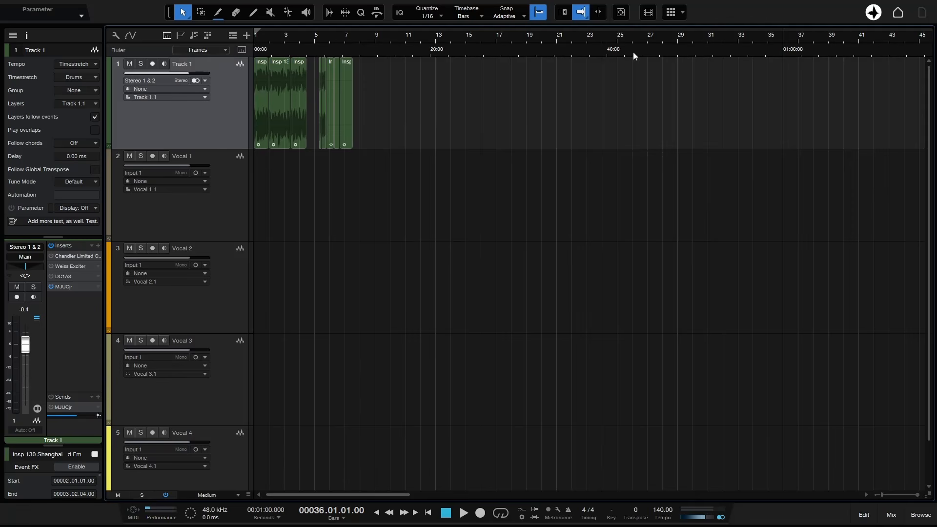
click(208, 51)
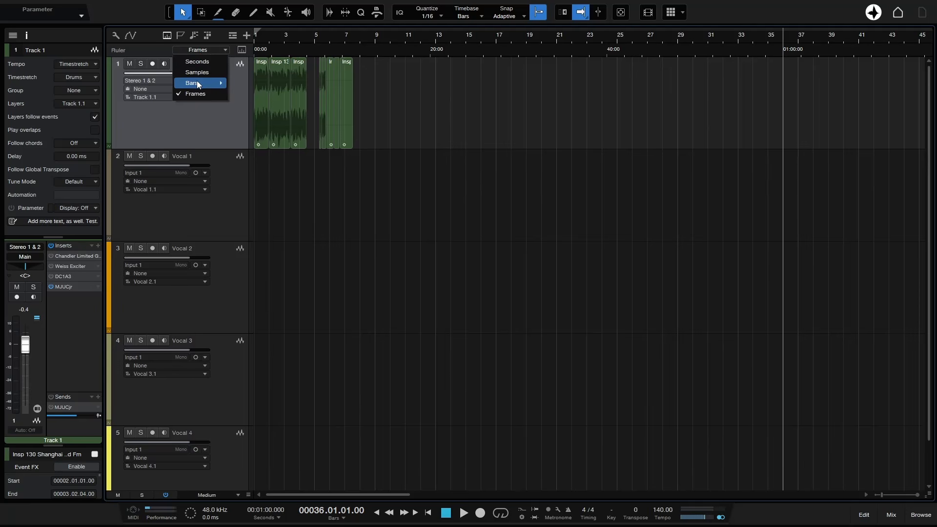
mouse_move(197, 81)
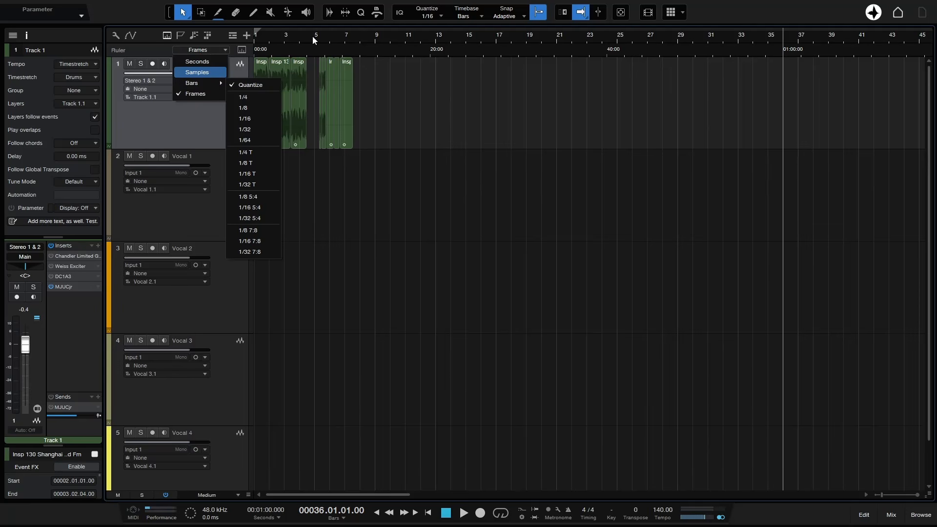
click(201, 63)
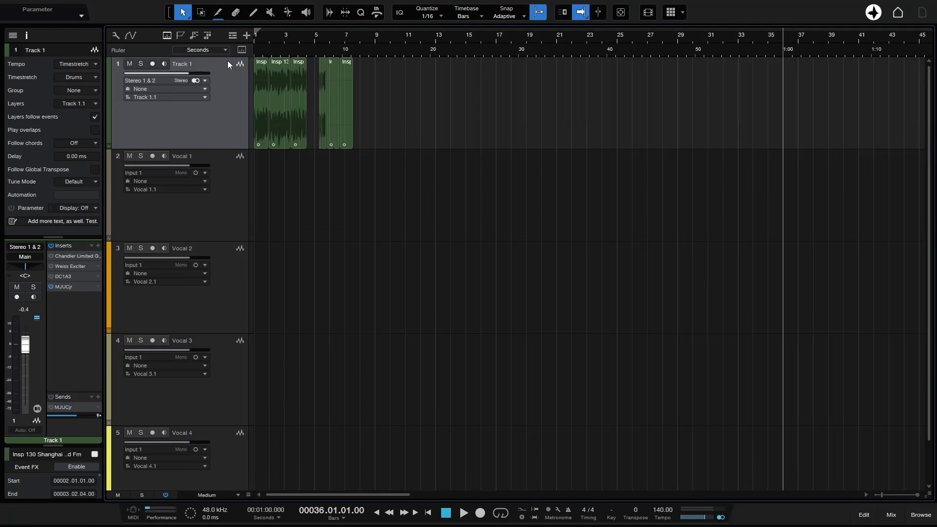
- Show the Marker track in the global tracks area
click(232, 36)
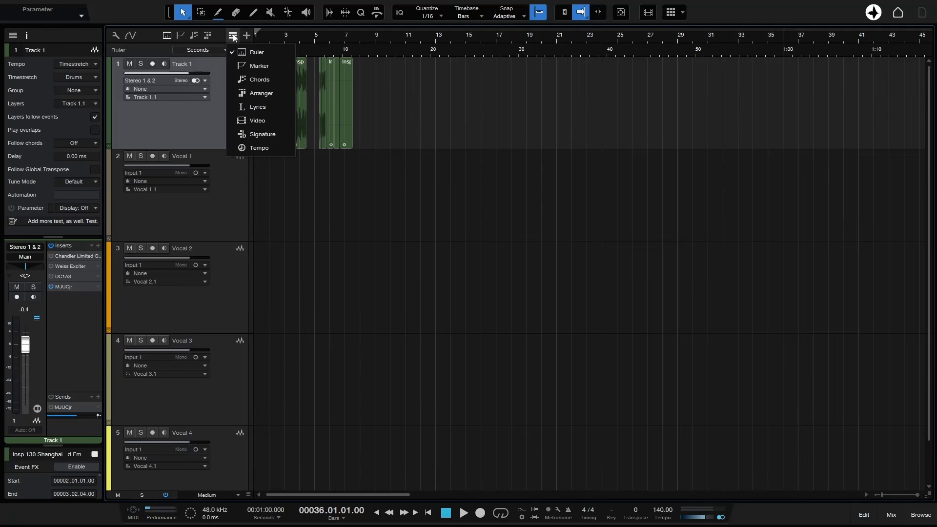
click(262, 65)
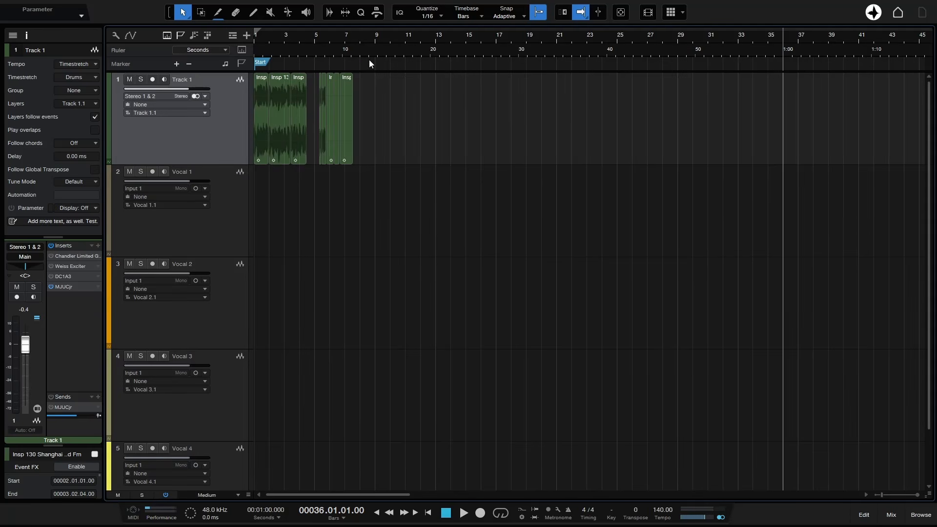
- Add markers at bars 13 and 25 and name the bar 25 marker "Rename"
click(437, 35)
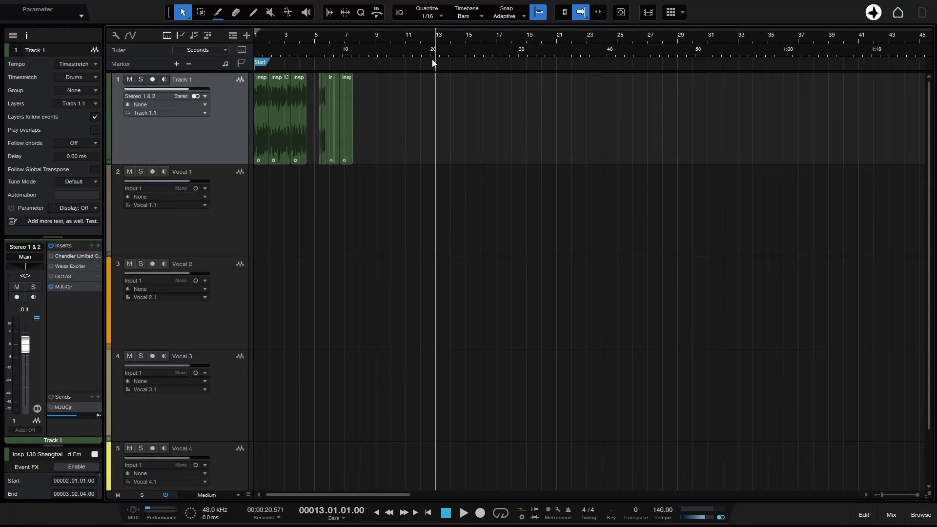
click(176, 65)
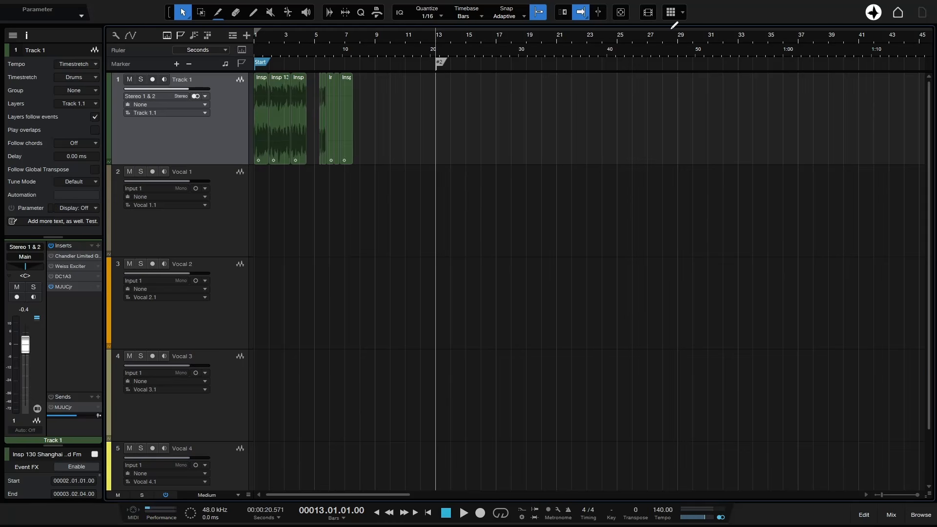
click(619, 36)
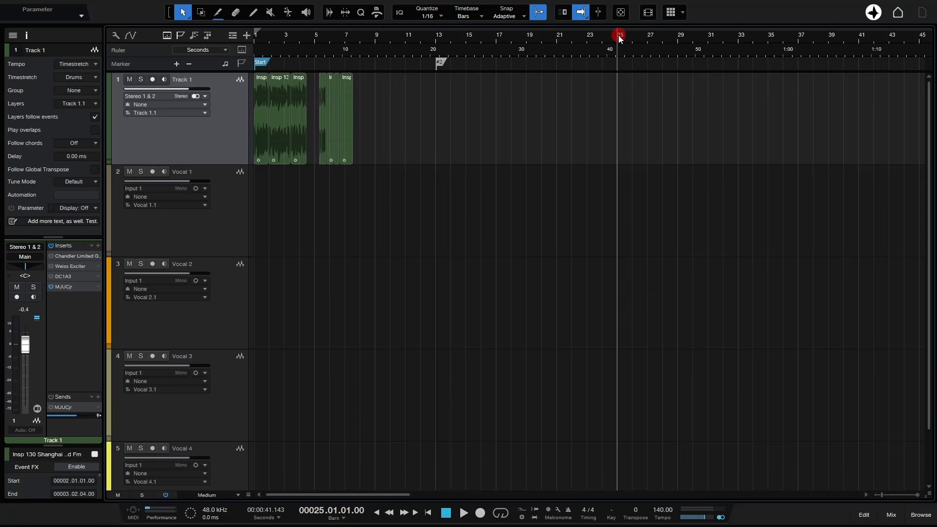
click(177, 63)
double_click(621, 64)
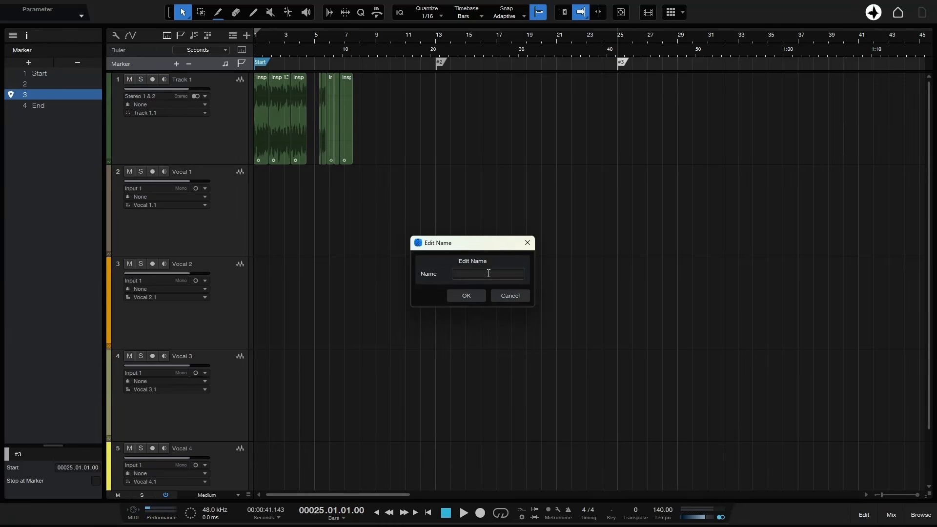
text(Rename)
key(Return)
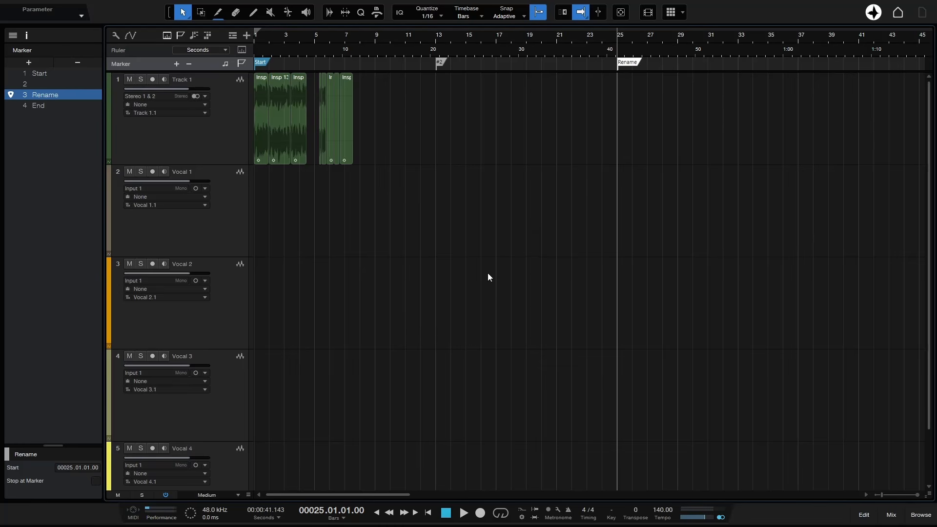
- Toggle the Stop at Marker option on and off for the bar 25 marker
right_click(626, 64)
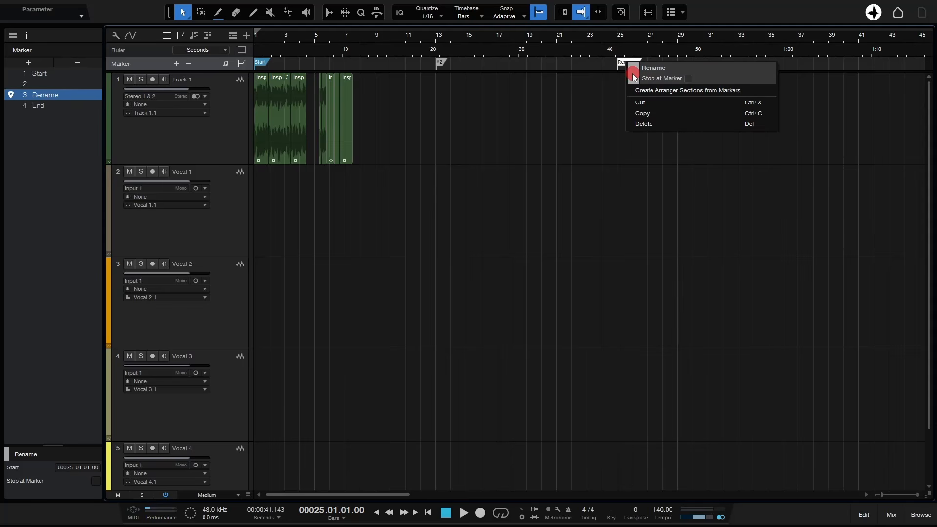
click(688, 78)
click(687, 78)
click(590, 107)
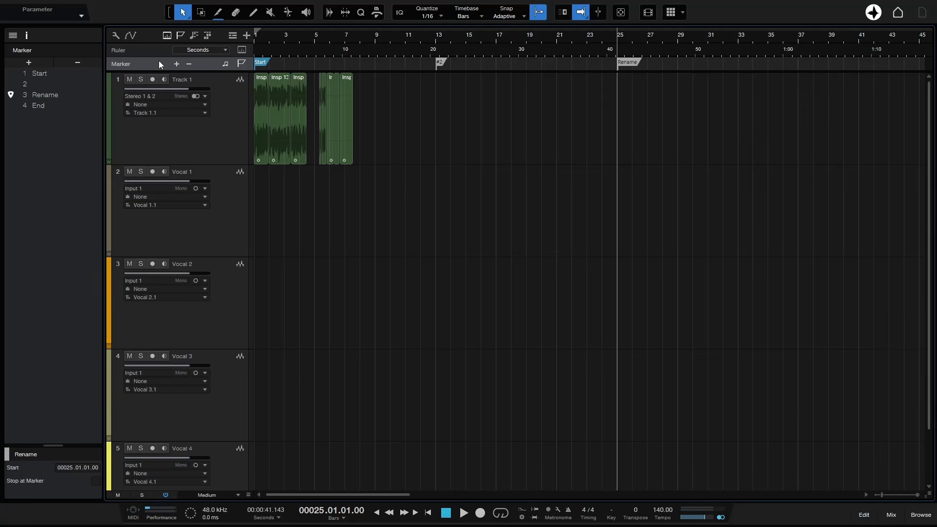
- Remove the markers at bar 25 and bar 13 from the Marker track
click(189, 64)
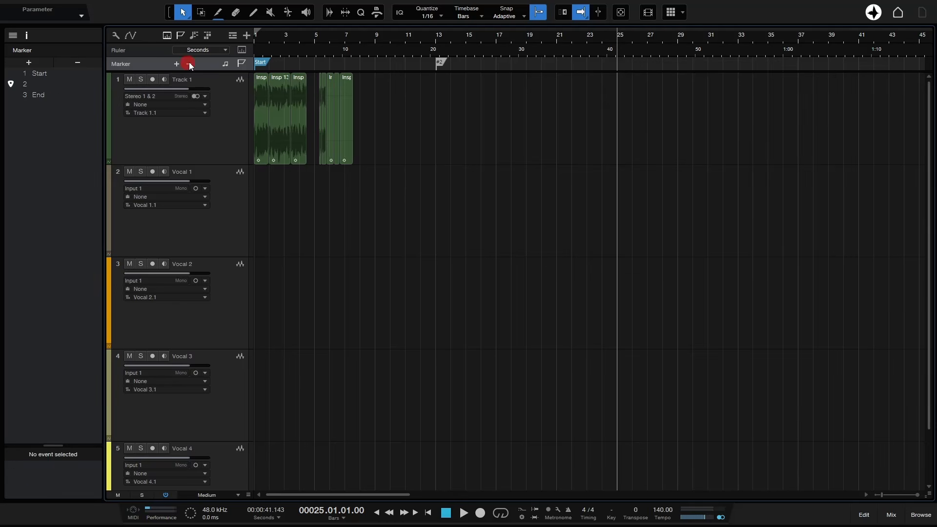
click(436, 40)
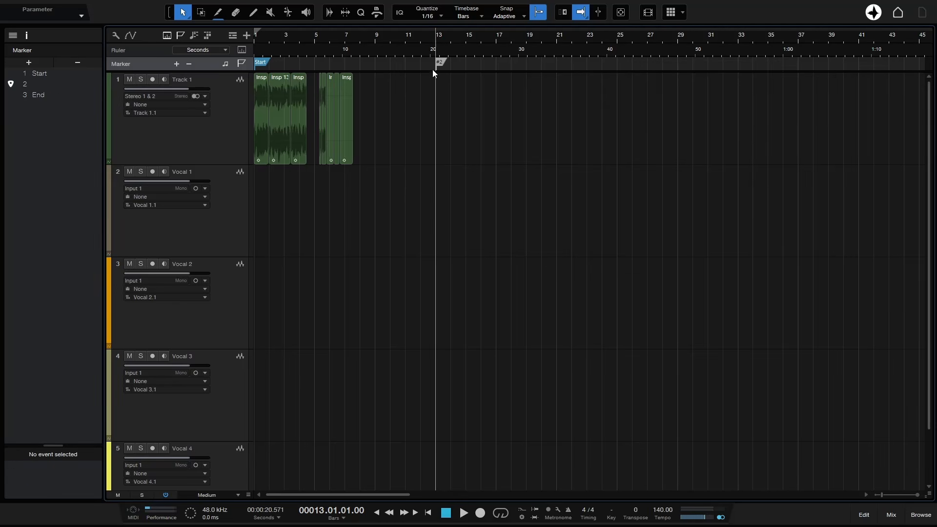
click(188, 64)
- Show the Chords and Arranger tracks in the global tracks area
click(232, 36)
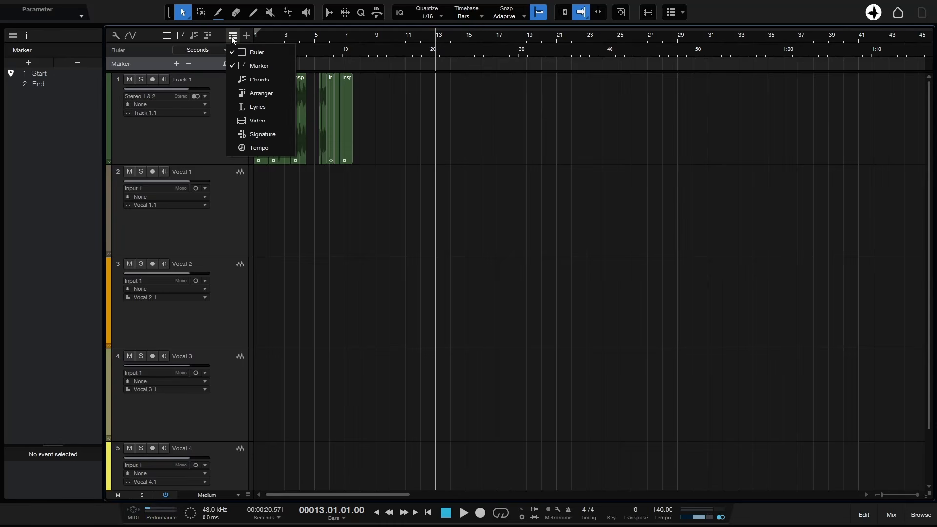
click(250, 79)
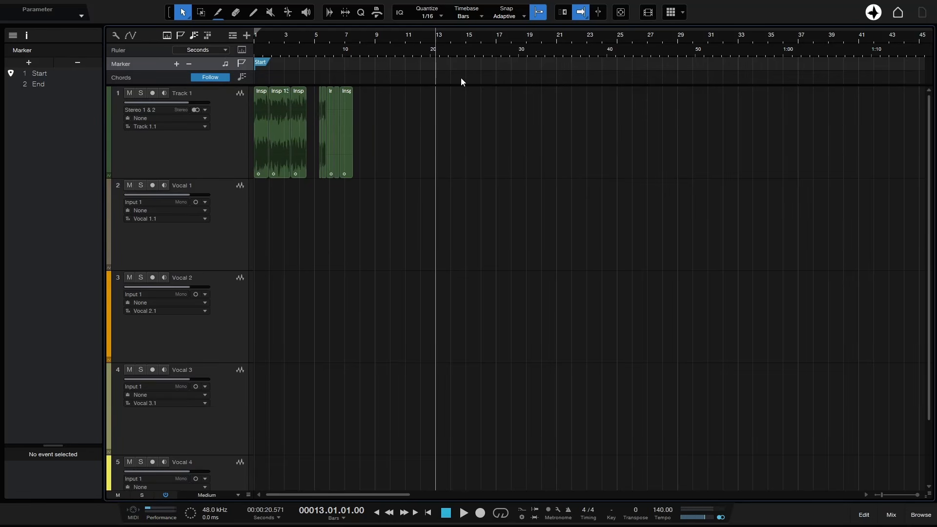
click(233, 35)
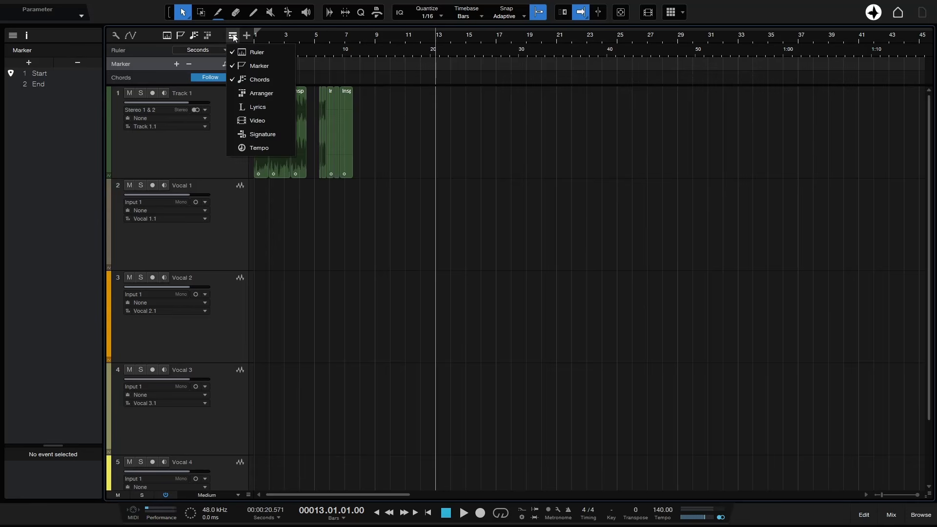
click(260, 95)
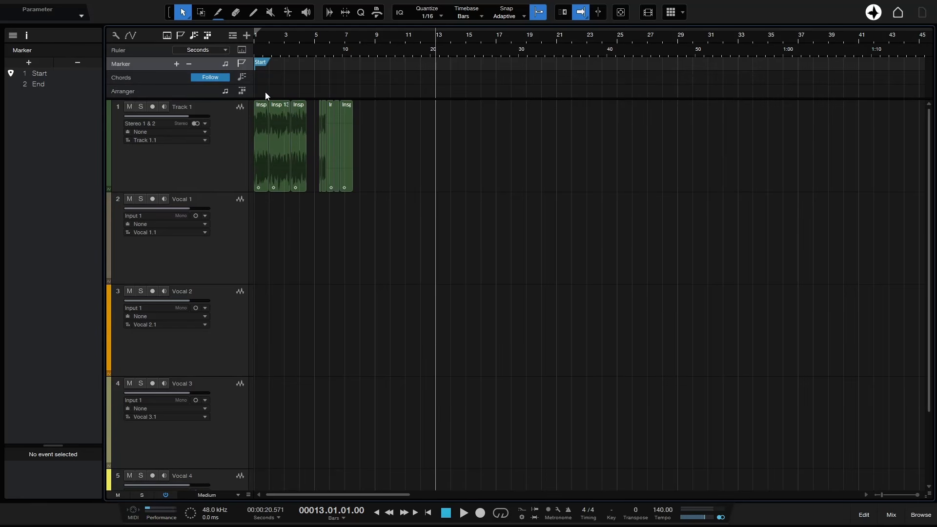
- Add an arranger section covering bar 1 and a second section extending from bar 2 to the start of bar 4
double_click(262, 92)
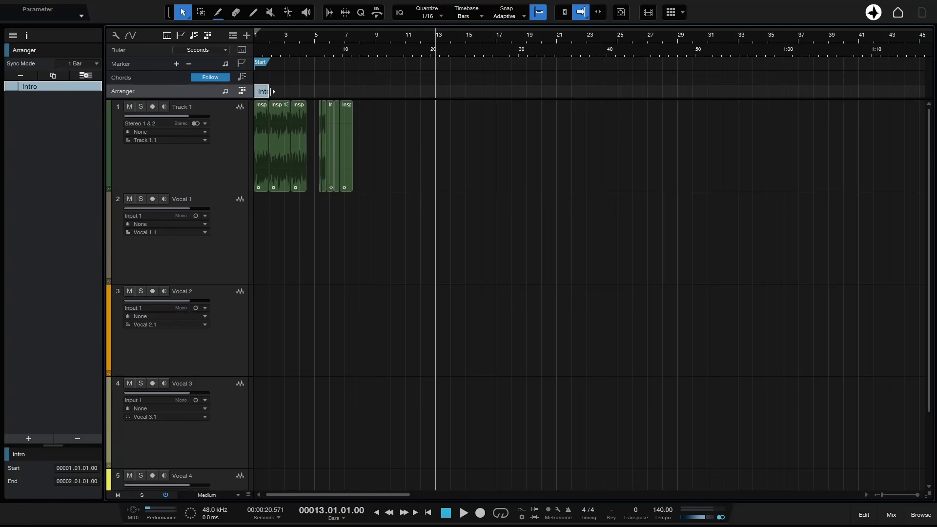
drag(263, 36, 409, 69)
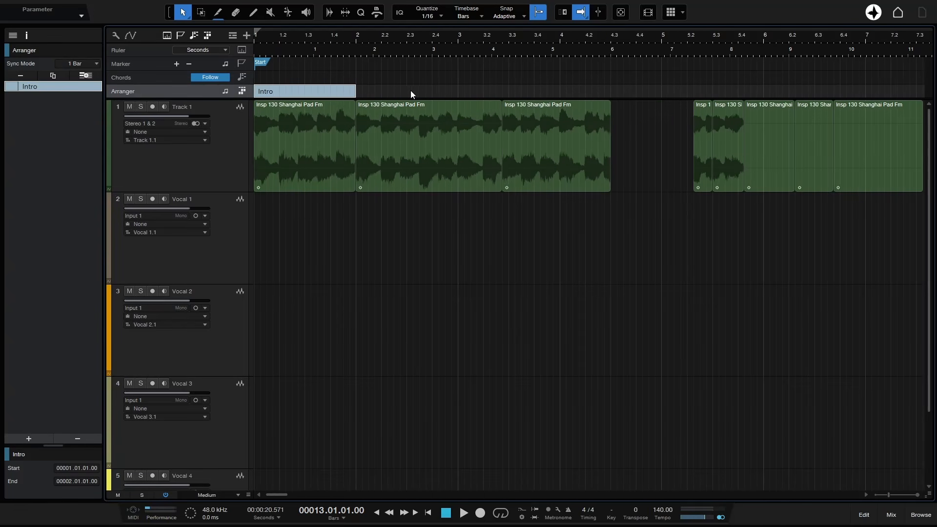
double_click(418, 90)
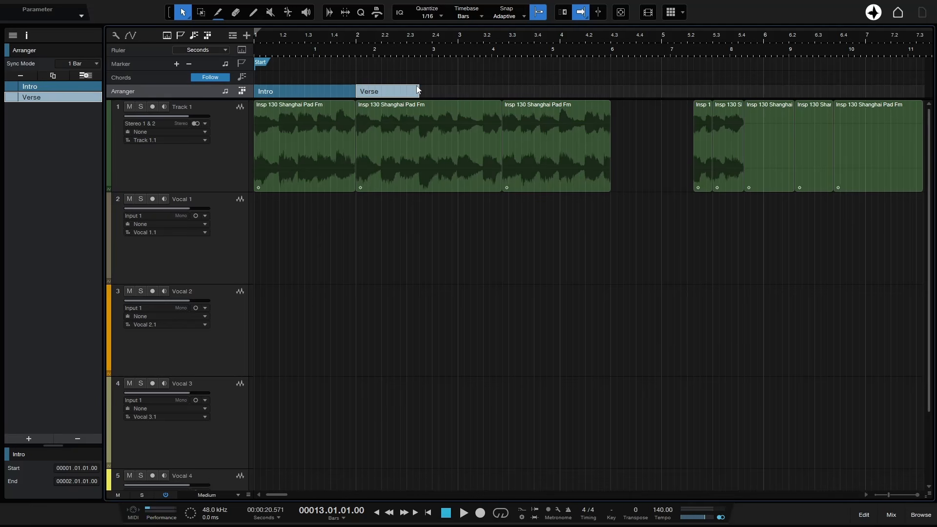
drag(418, 90, 560, 98)
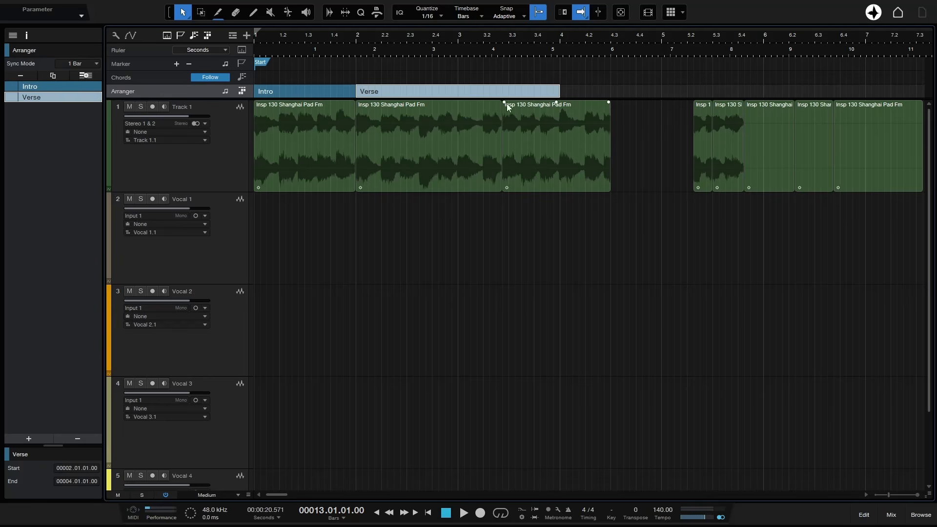
- Play briefly from the start of the Verse section and from the start of the Intro section, stopping playback each time
double_click(473, 90)
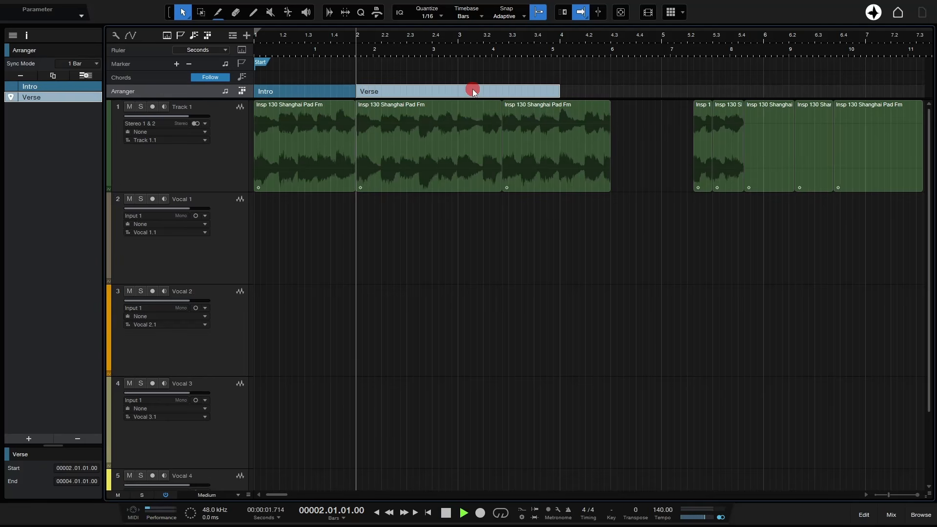
key(space)
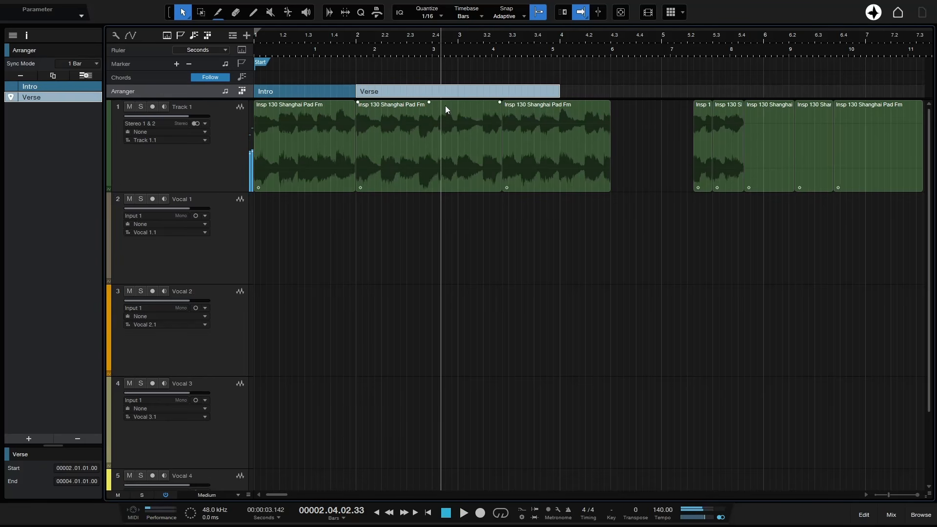
double_click(291, 89)
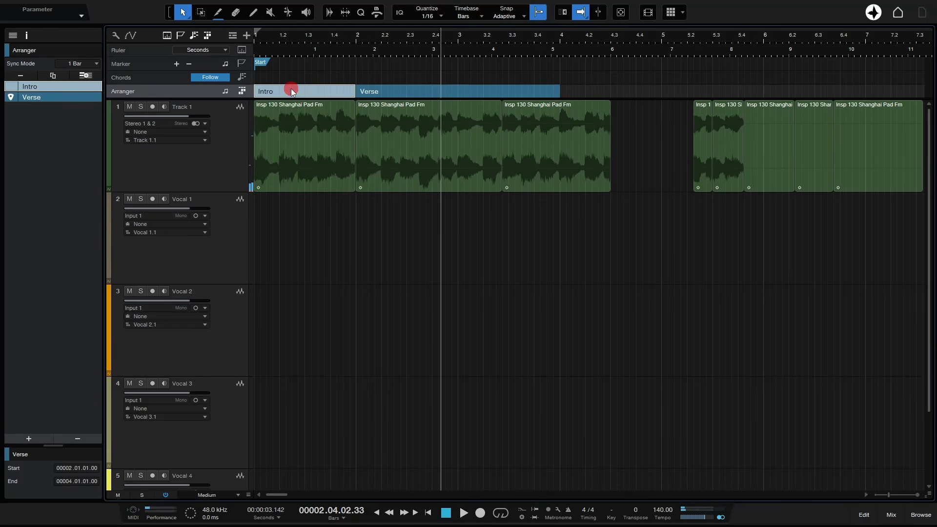
key(space)
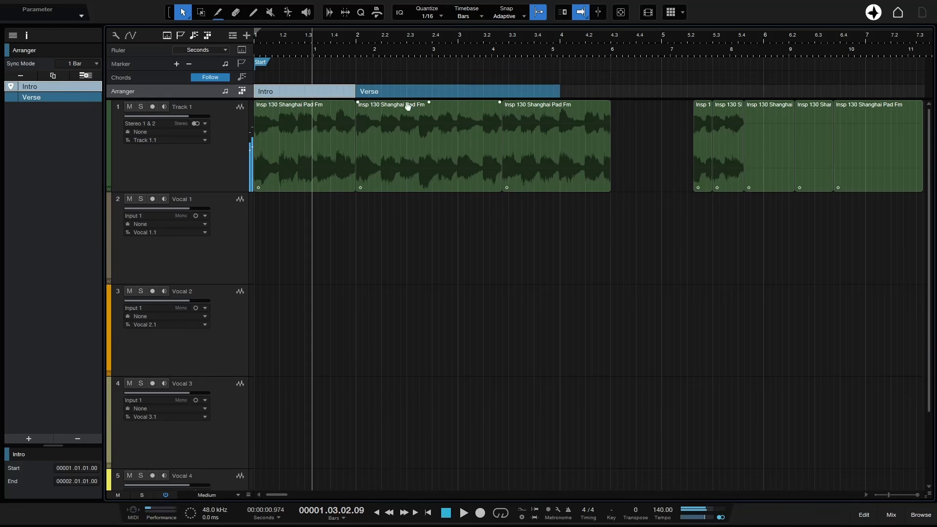
- Recolor the Verse arranger section dark red and change its name to "Rename"
right_click(435, 92)
click(444, 99)
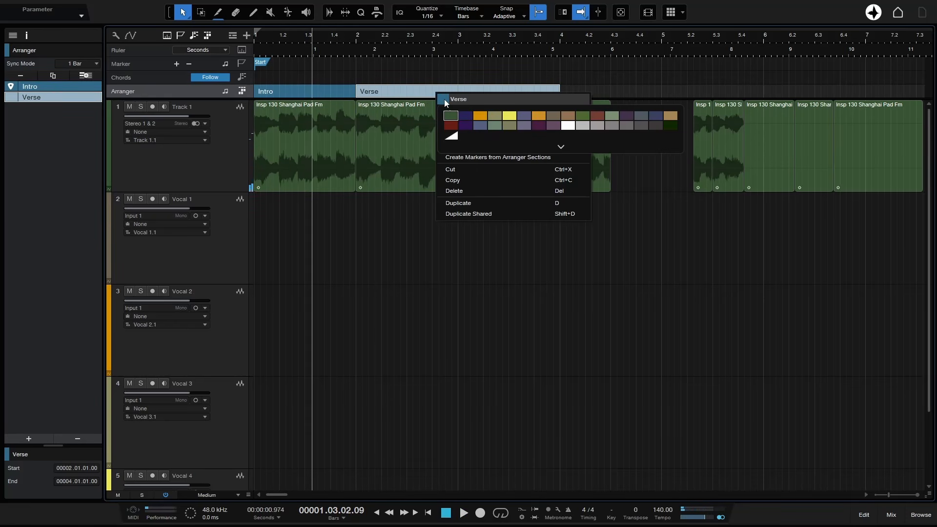
click(451, 125)
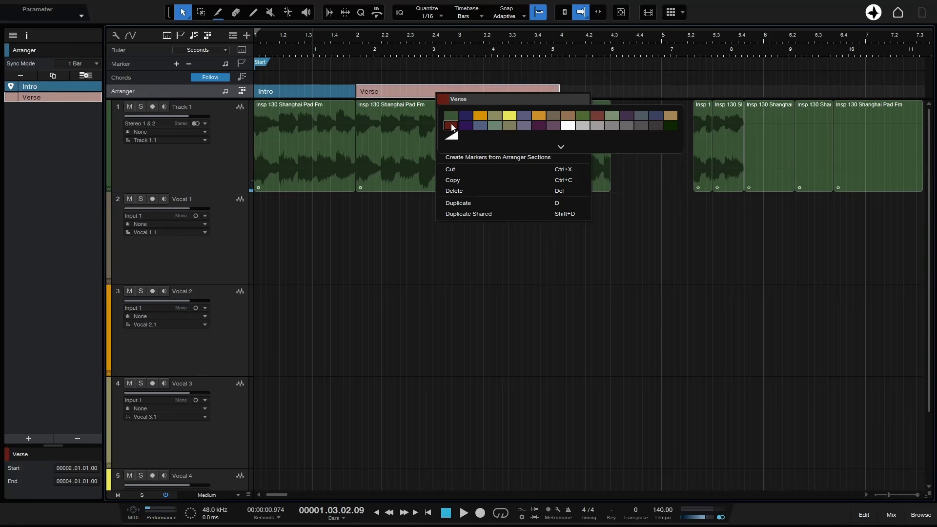
click(469, 100)
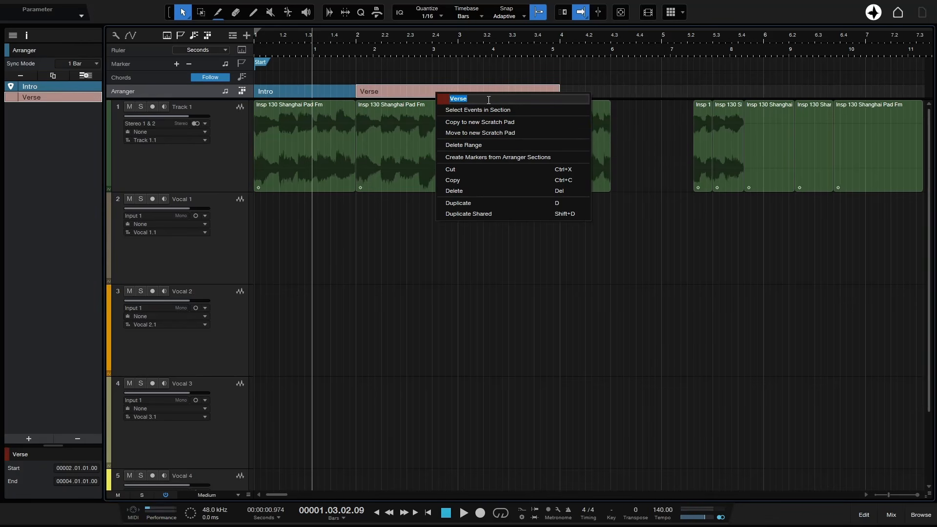
text(Rename)
key(Return)
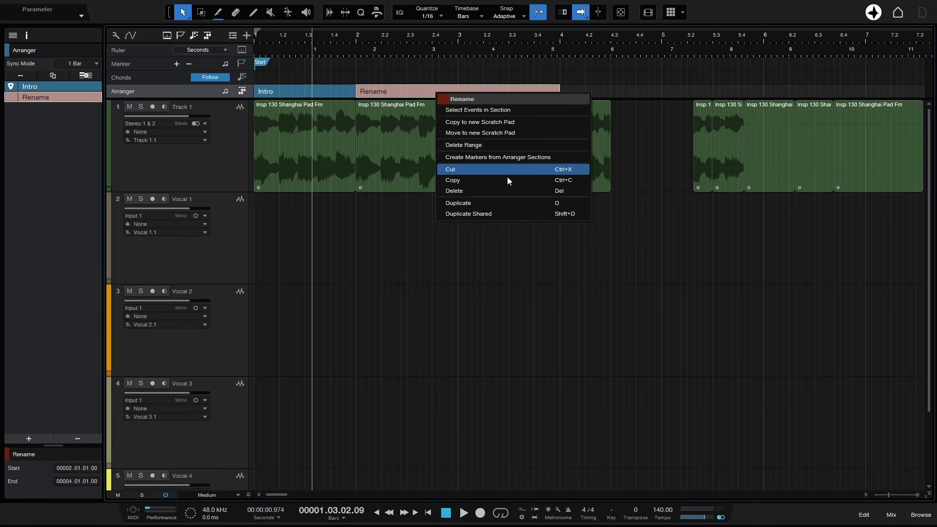
click(409, 223)
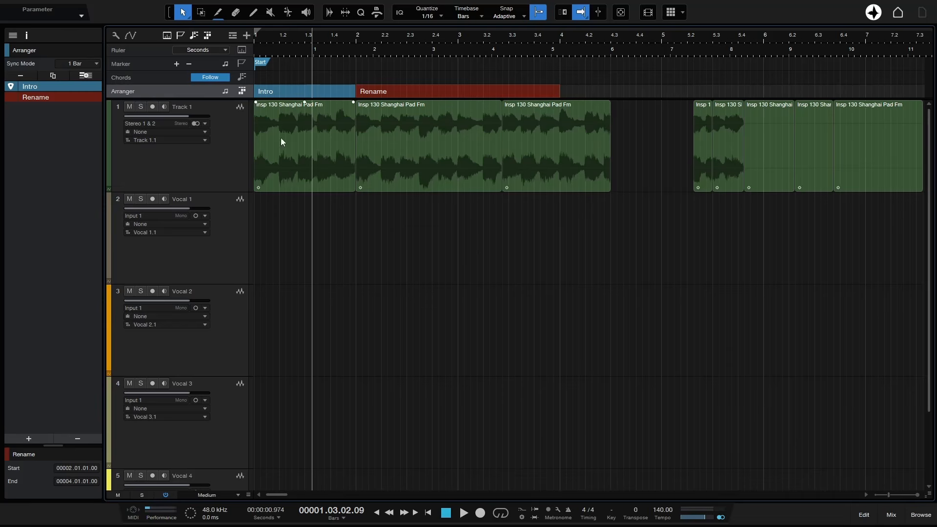
- Show the Lyrics and Video tracks in the global tracks area
click(233, 35)
click(257, 107)
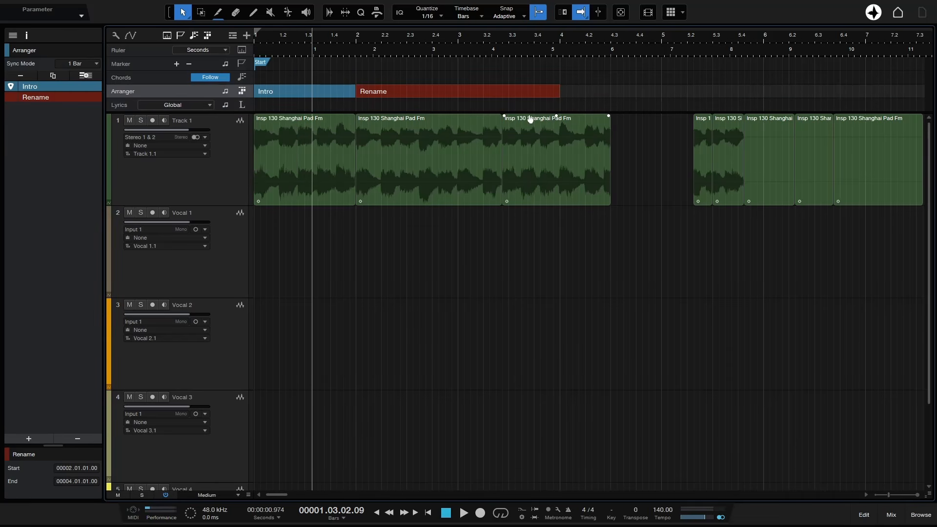
click(233, 35)
click(265, 119)
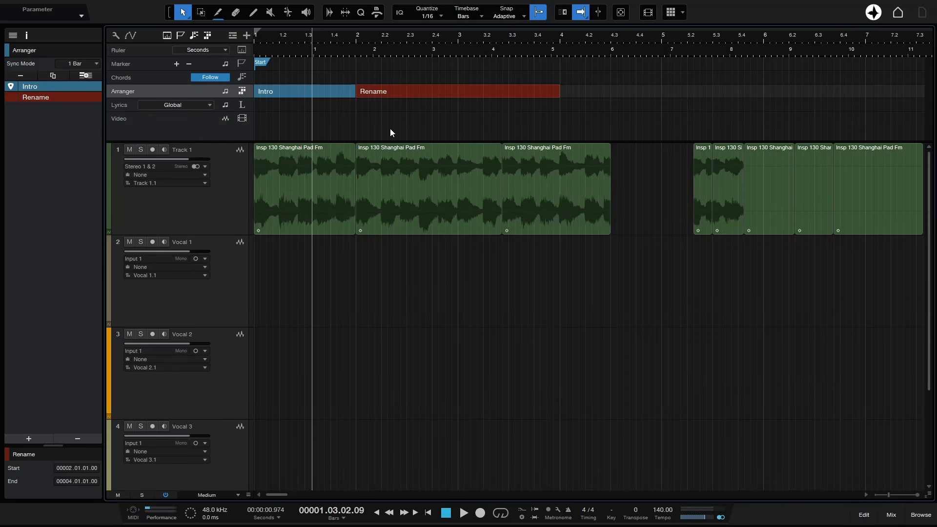
- Show the Signature and Tempo tracks among the global tracks, and place the playhead at the start of bar 4
click(233, 35)
click(259, 134)
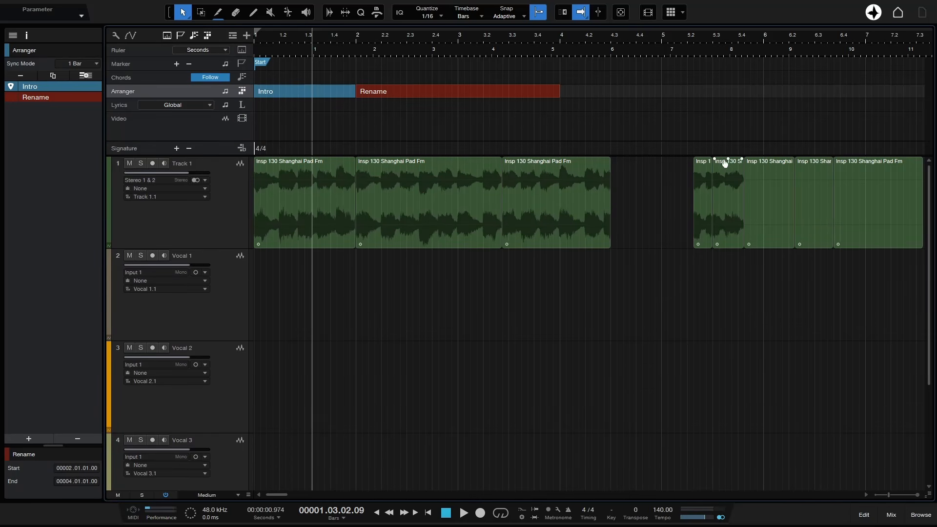
click(233, 38)
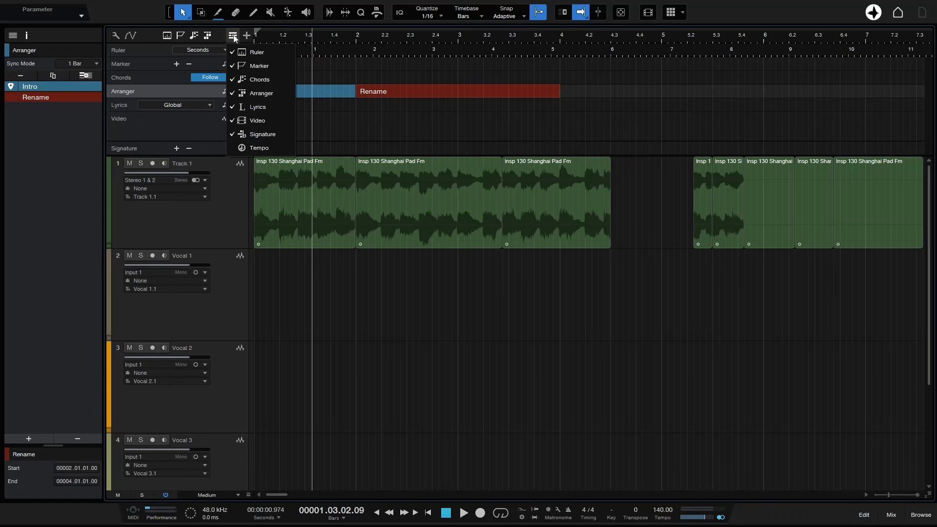
click(265, 147)
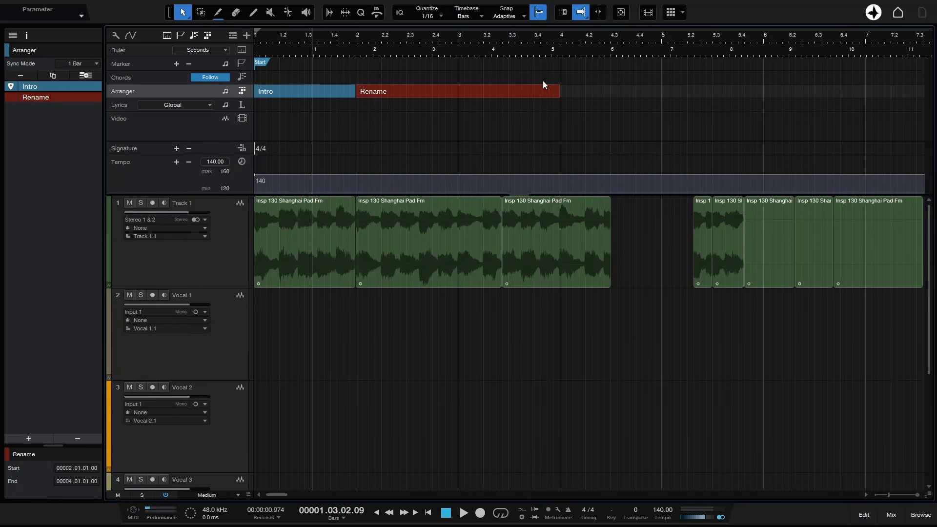
click(560, 36)
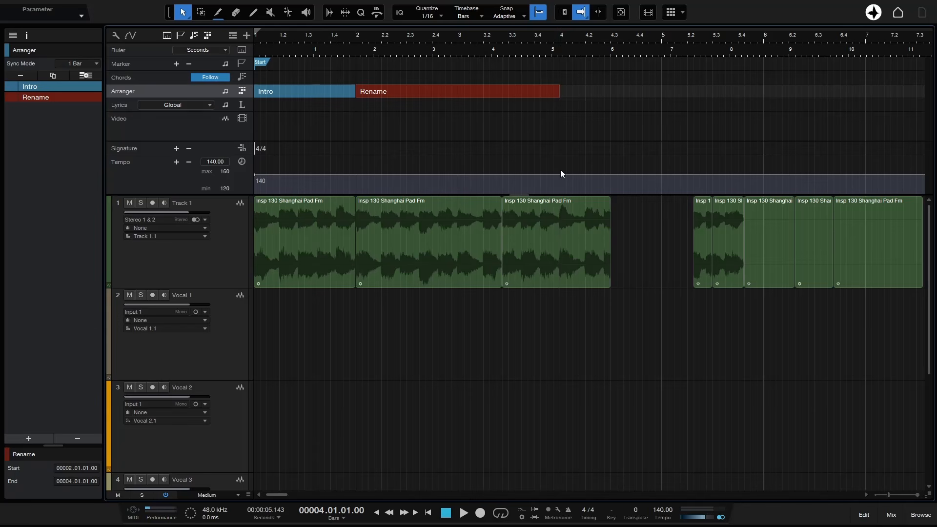
- Try a song tempo of 90 BPM from the start of the song, and undo the tempo change
click(214, 161)
text(90)
key(Return)
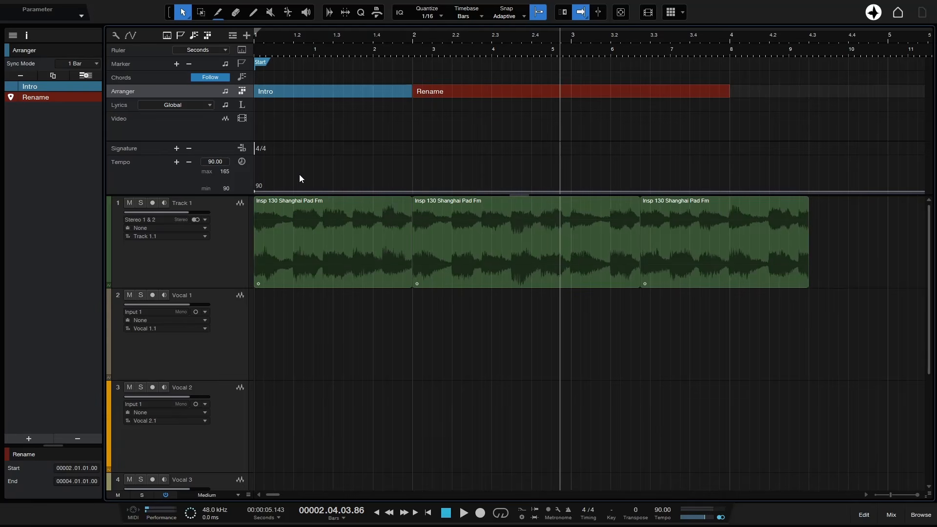
key(ctrl+z)
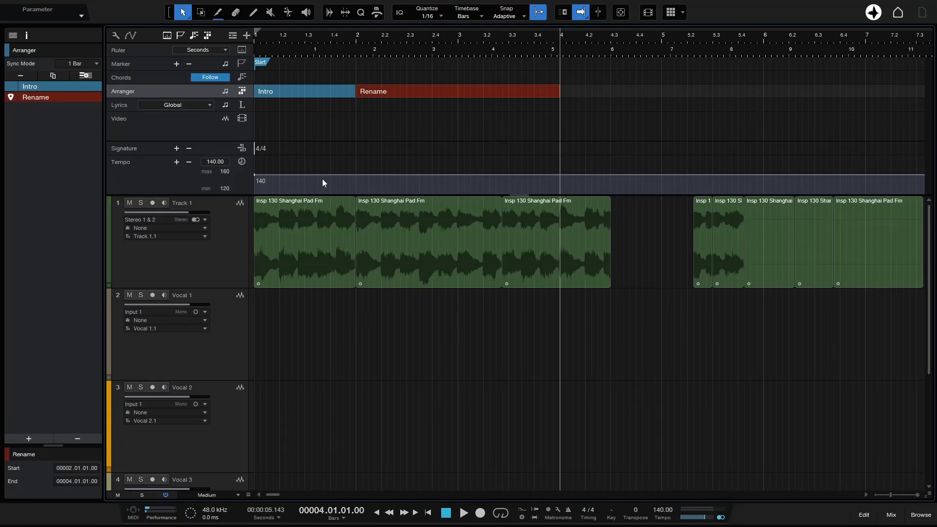
- Add a tempo change to 90 BPM at bar 4 and move the playhead back into bar 1
click(177, 162)
click(216, 162)
text(90)
key(Return)
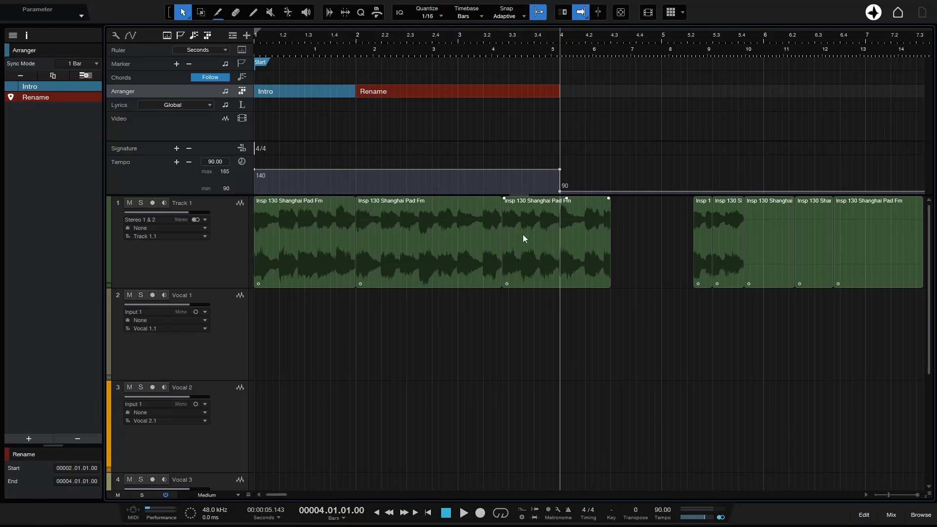
click(342, 35)
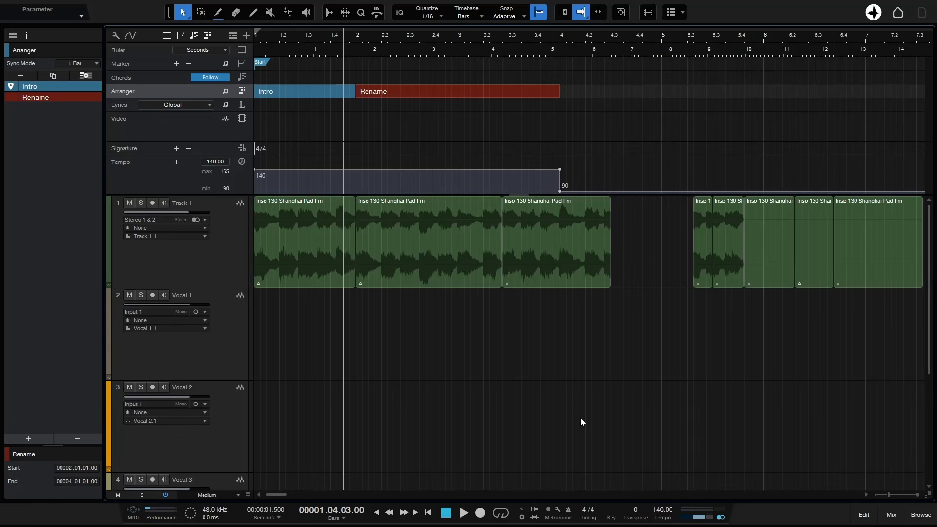
- Hide all of the global tracks, from Tempo through Ruler, and close the Inspector
click(233, 36)
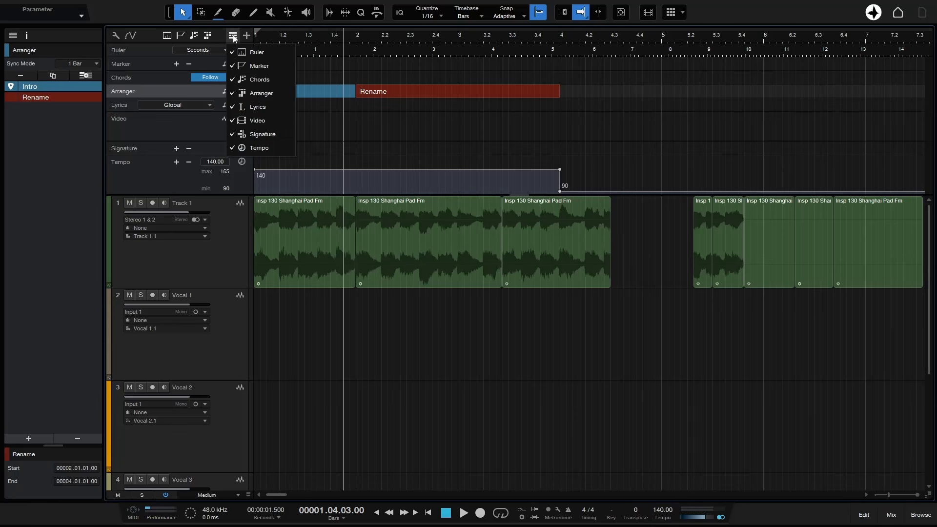
click(249, 140)
click(232, 36)
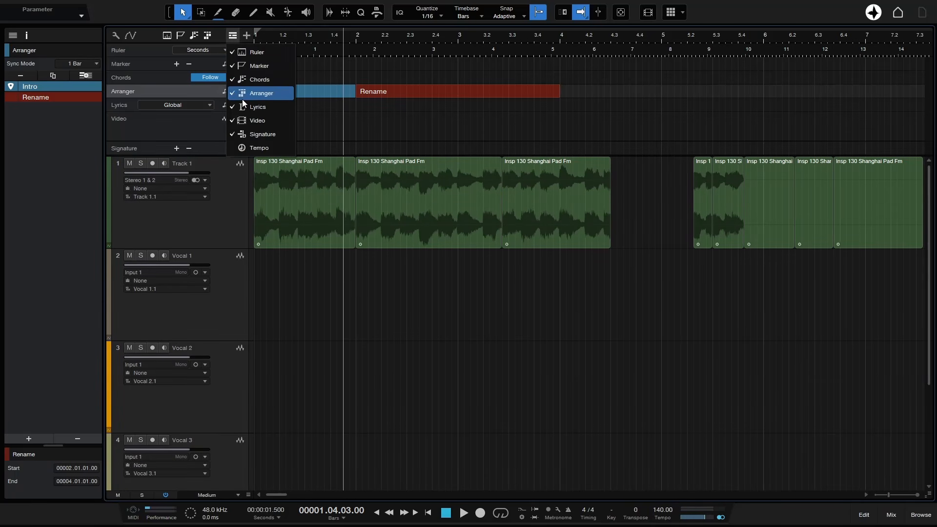
click(260, 134)
click(233, 35)
click(253, 122)
click(234, 36)
click(256, 106)
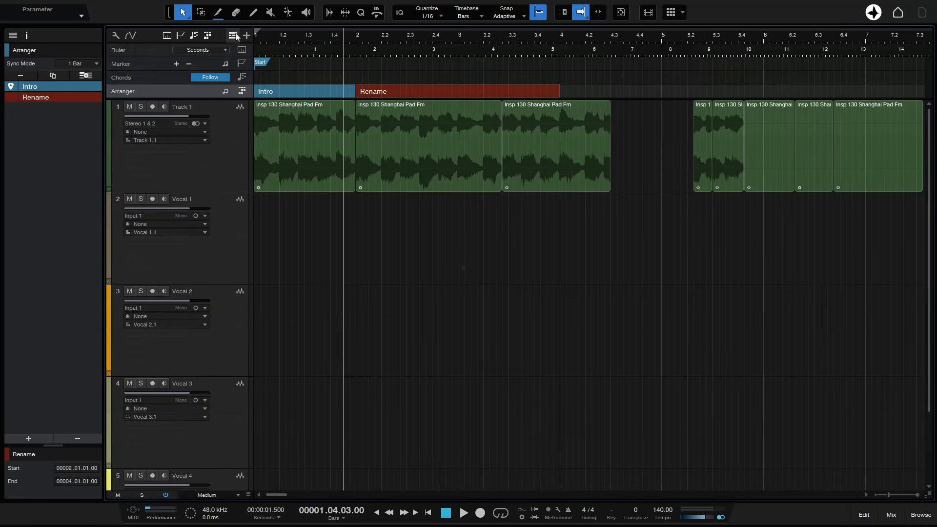
click(234, 35)
click(256, 93)
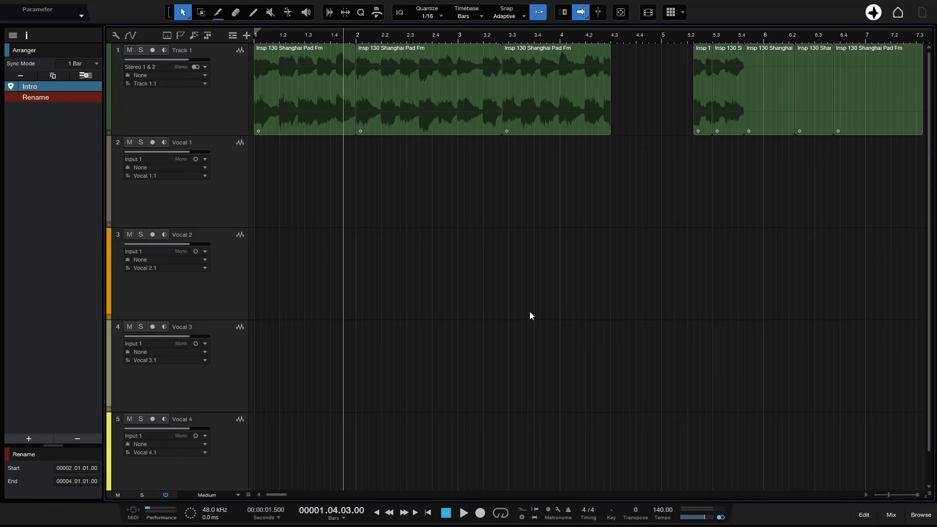
click(27, 31)
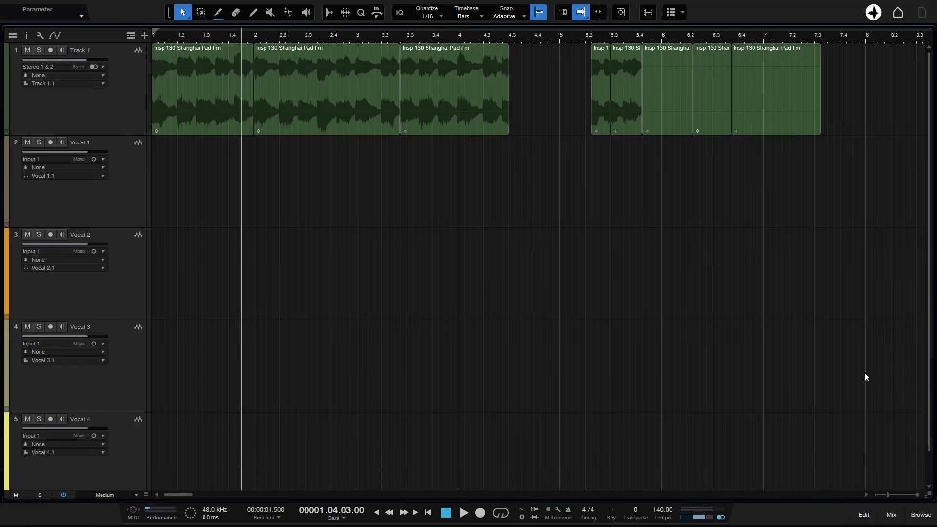
- Place the ave-regina-caelorum recording from Vocal Samples, Freesound, Voice - Singing at the start of the Vocal 1 track
click(921, 515)
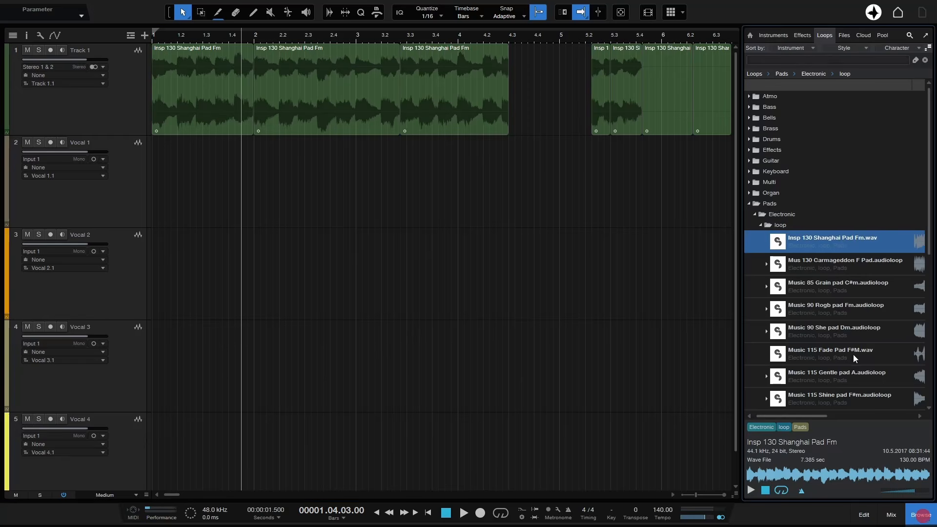
click(845, 36)
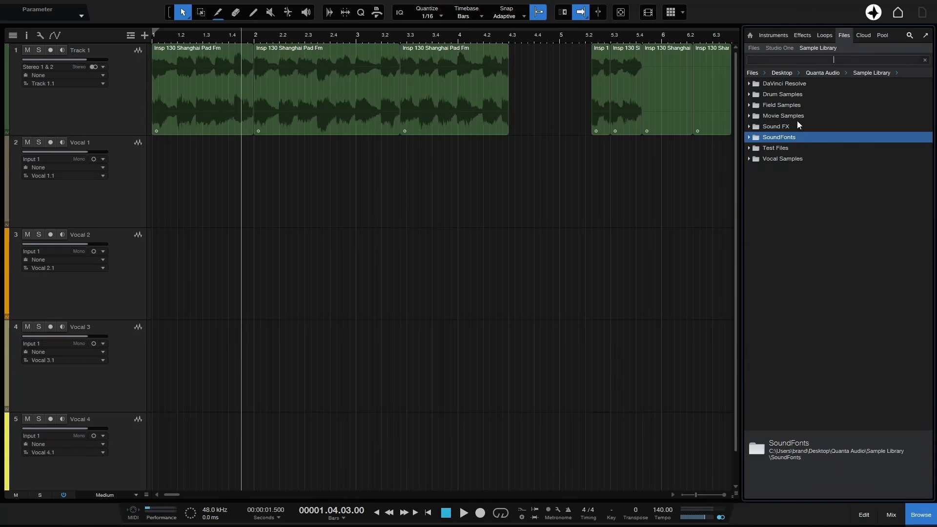
click(749, 159)
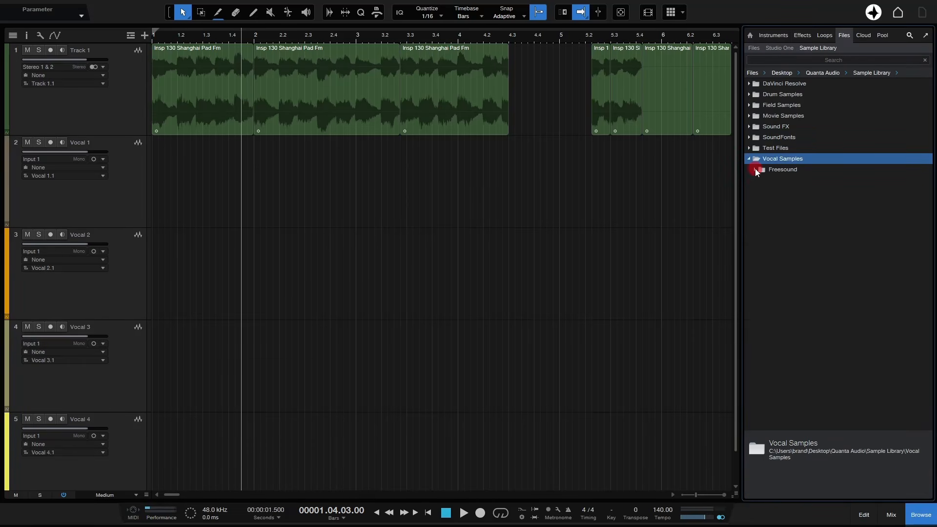
click(755, 169)
click(761, 181)
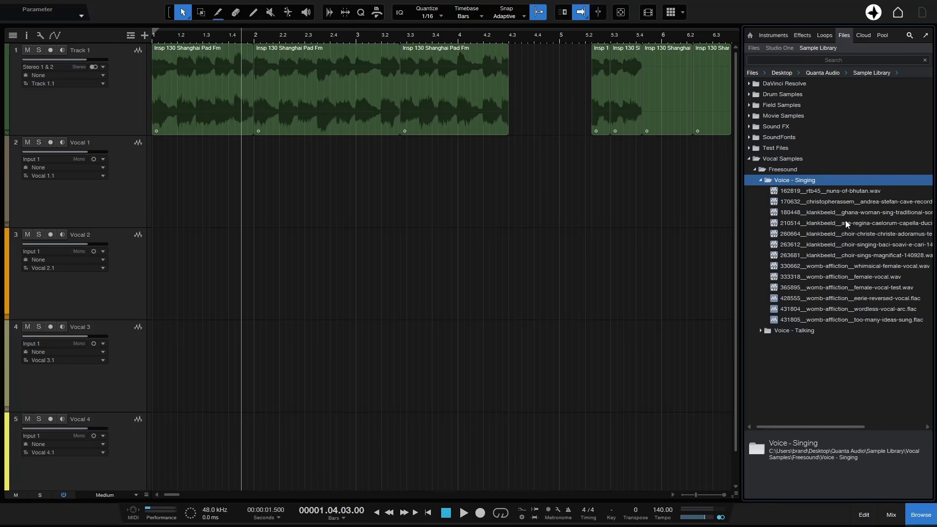
mouse_move(849, 223)
mouse_down()
mouse_move(195, 154)
mouse_move(168, 180)
mouse_up()
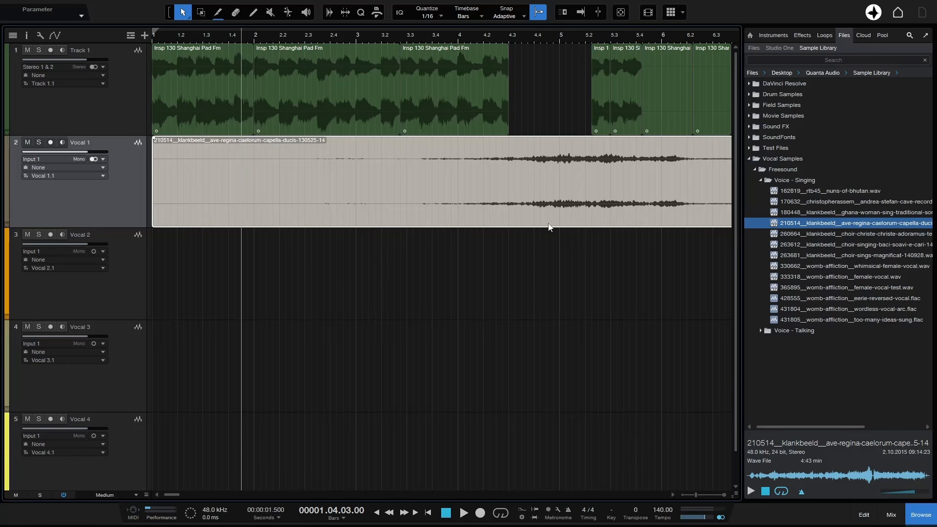
click(537, 271)
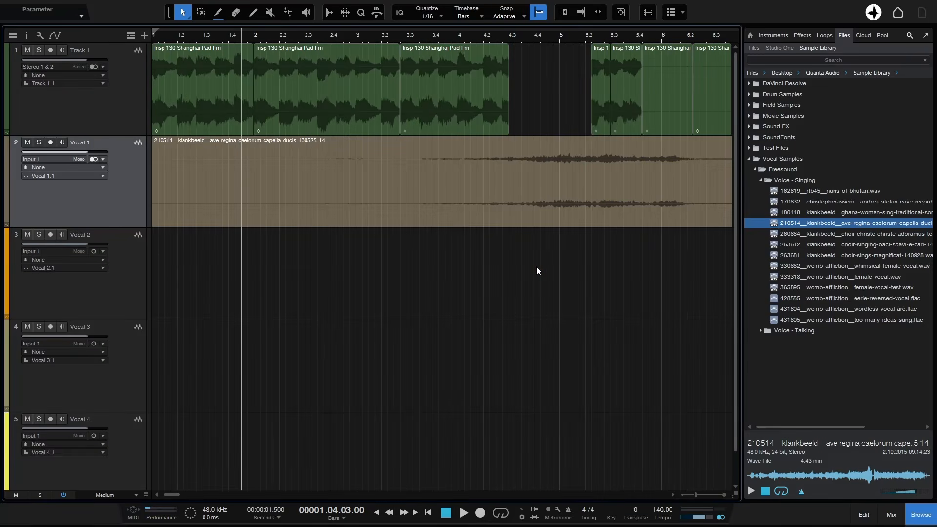
- Review the general options and the user data location with its save options, including the one about copying external files
key(ctrl+comma)
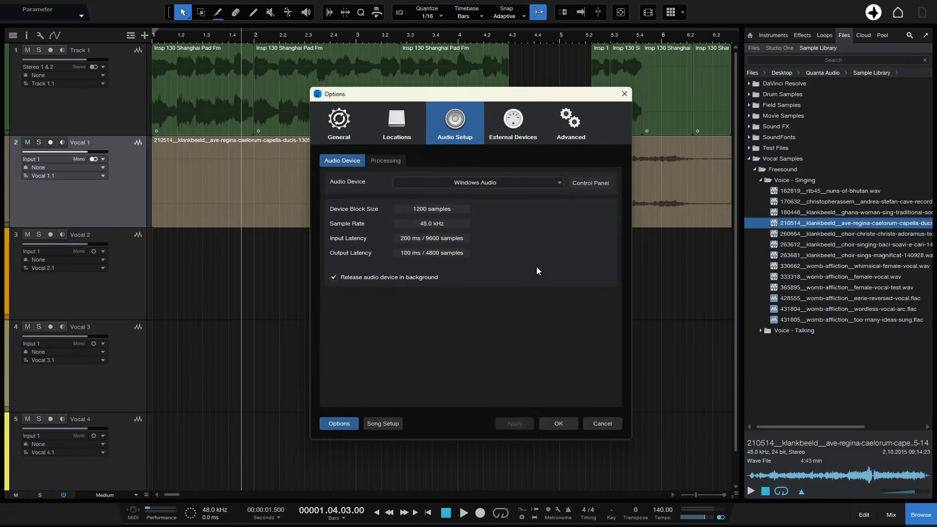
click(340, 132)
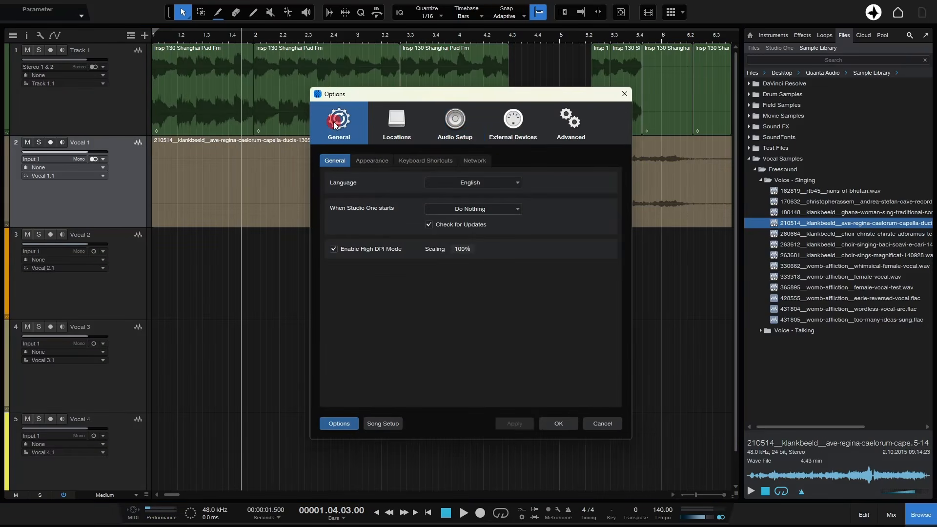
click(382, 124)
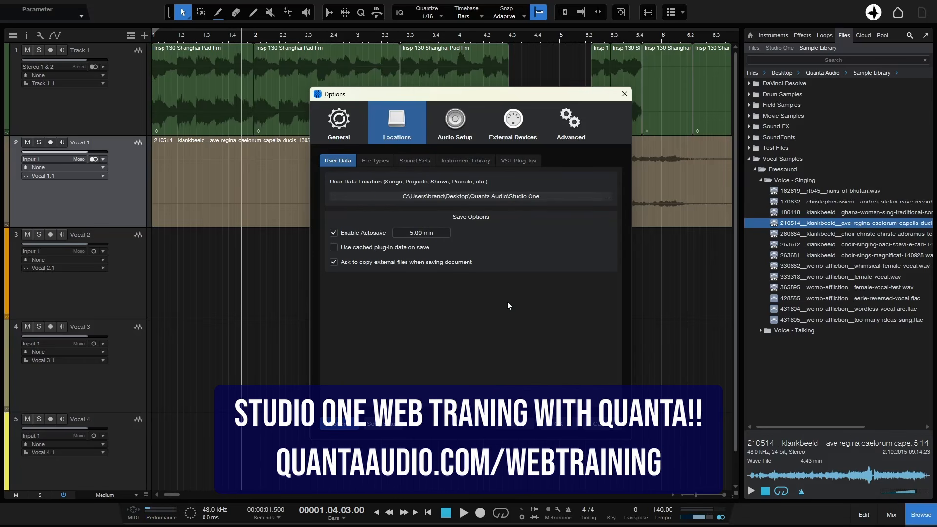
click(566, 427)
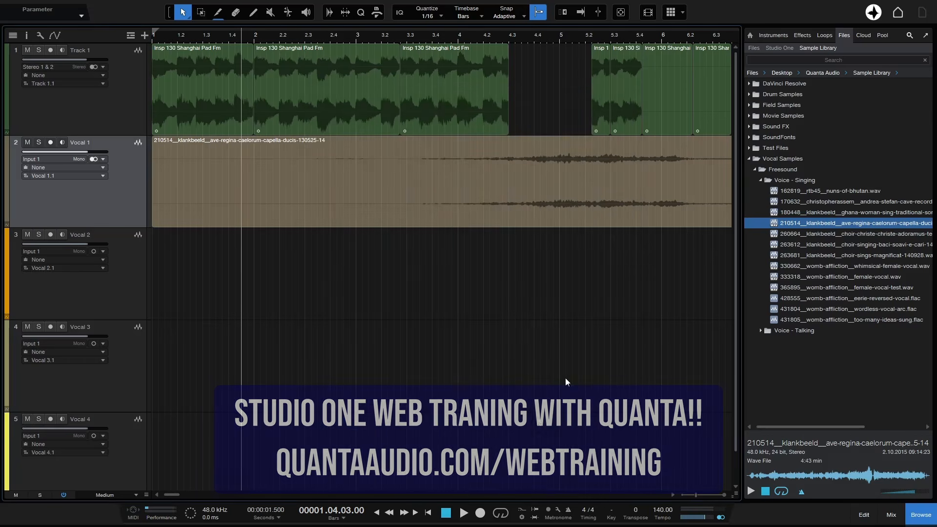
- View the song's files in the Pool, start saving the song, and dismiss the question about copying external files
click(884, 36)
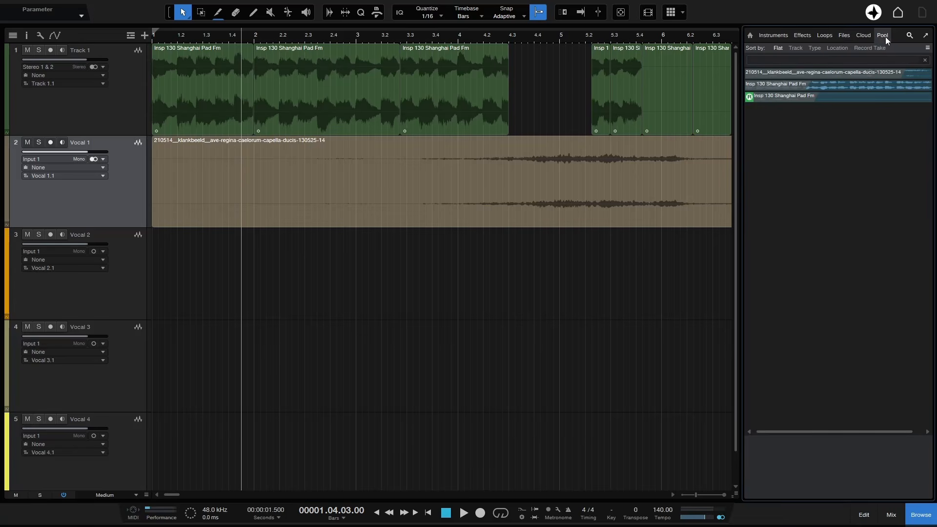
click(477, 327)
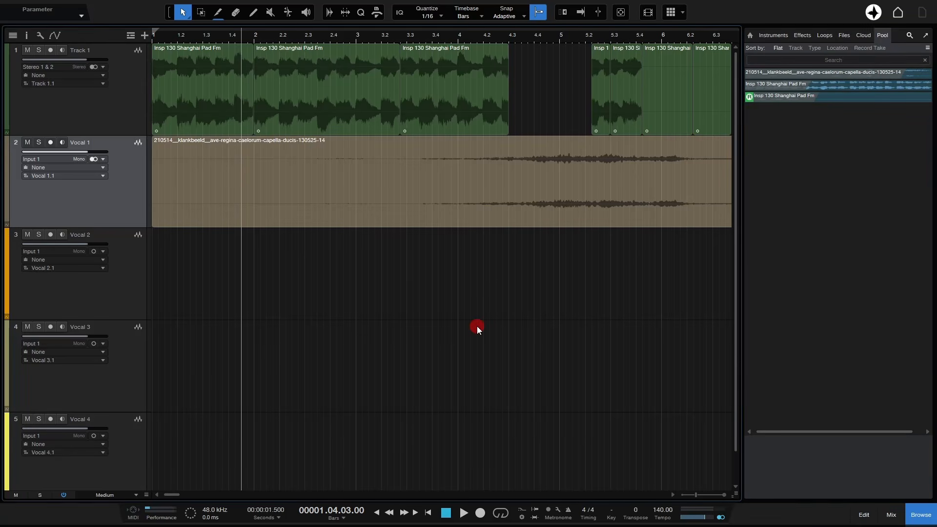
key(ctrl+s)
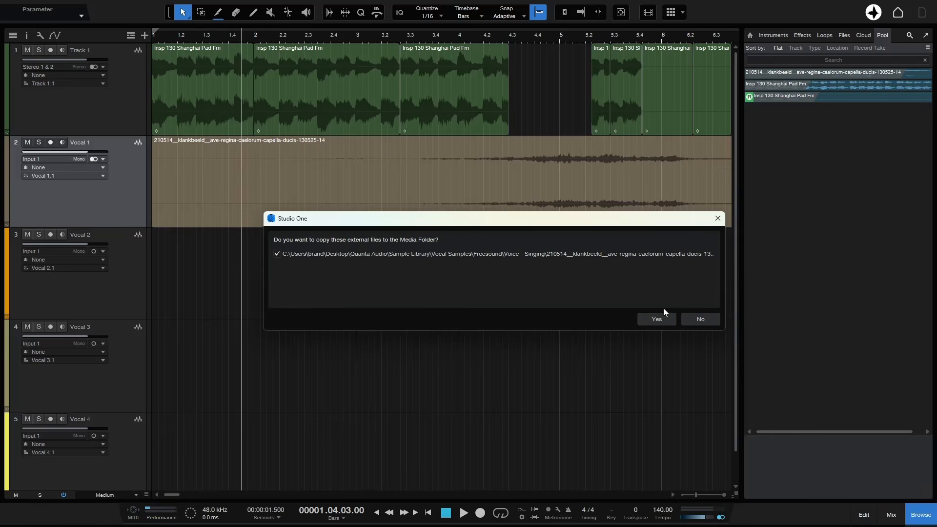
click(718, 219)
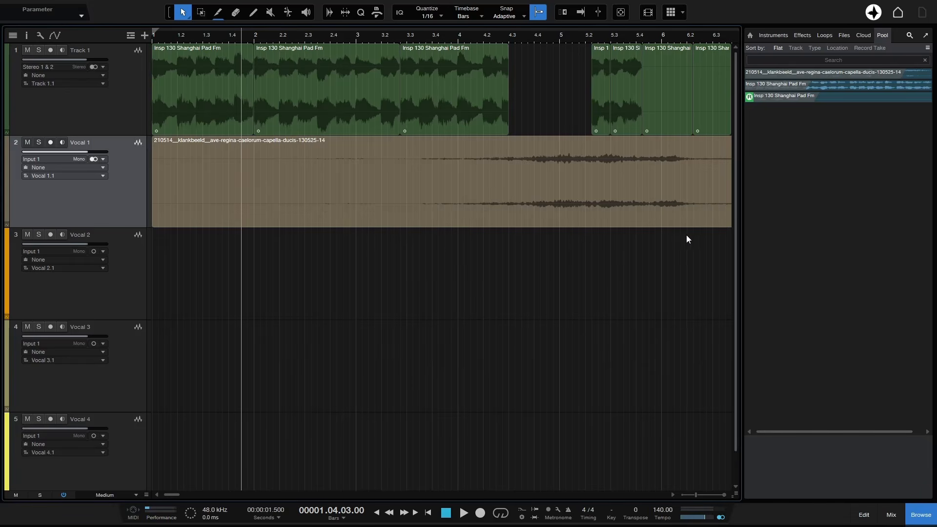
- Return the browser to its home page and check the save option for copying external files once more
click(751, 34)
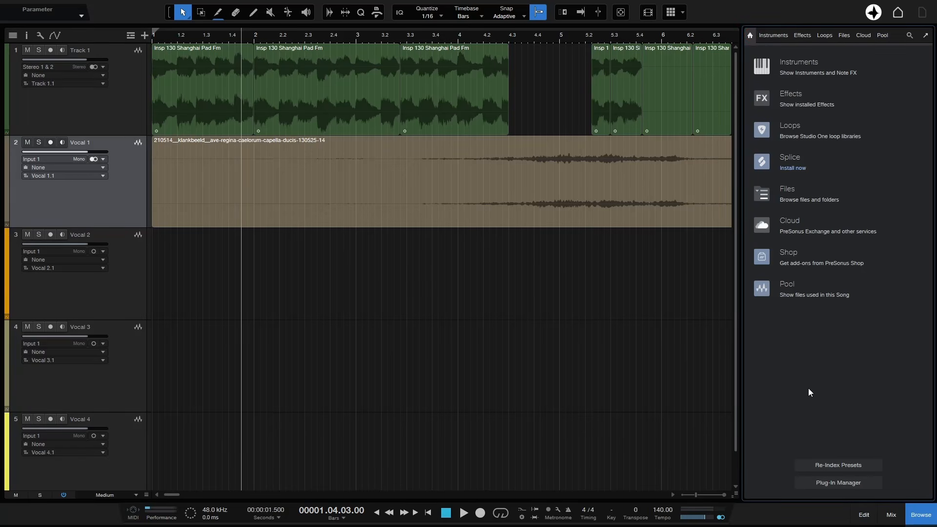
key(ctrl+comma)
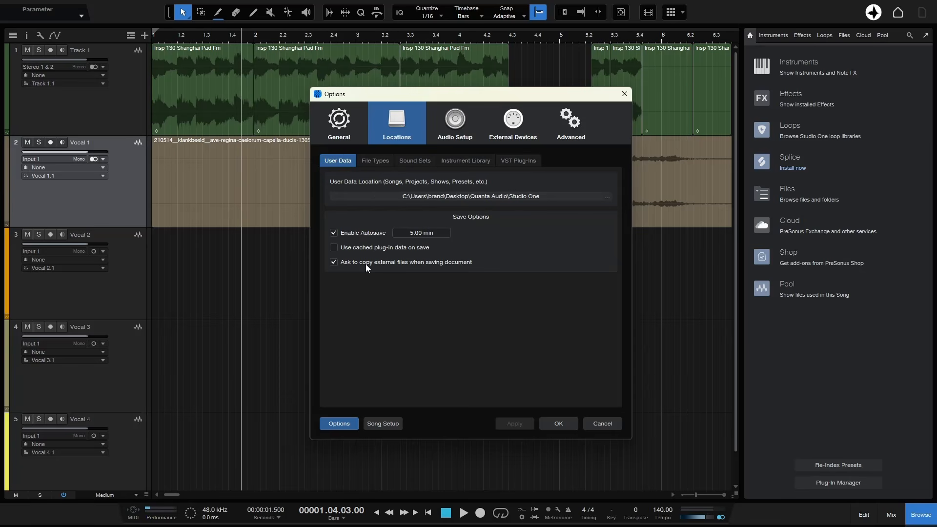
click(596, 423)
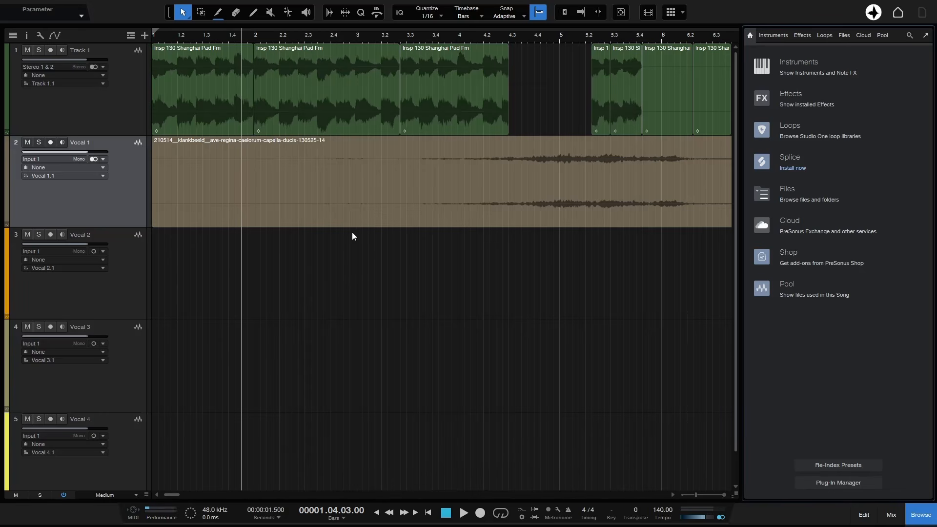
- Leave the full-screen view and look up the song's Copy External Files command without running it
key(shift+f)
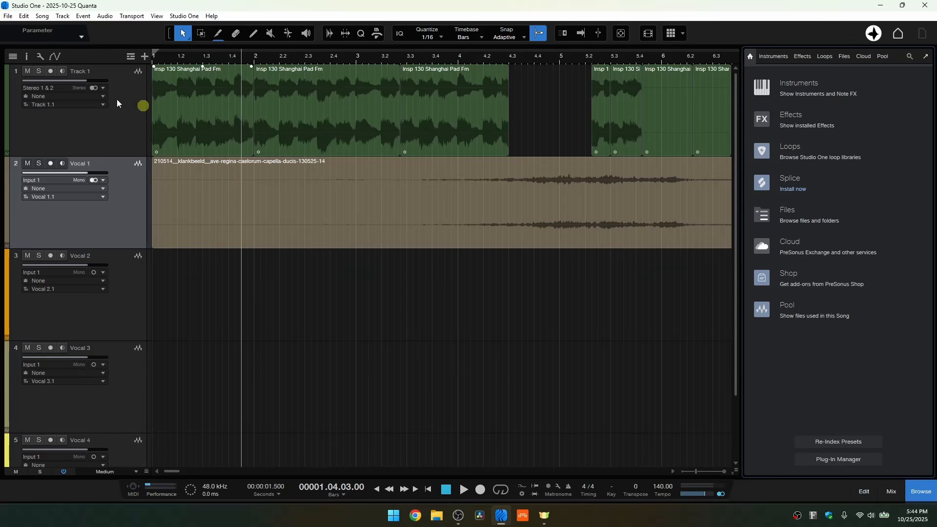
click(42, 16)
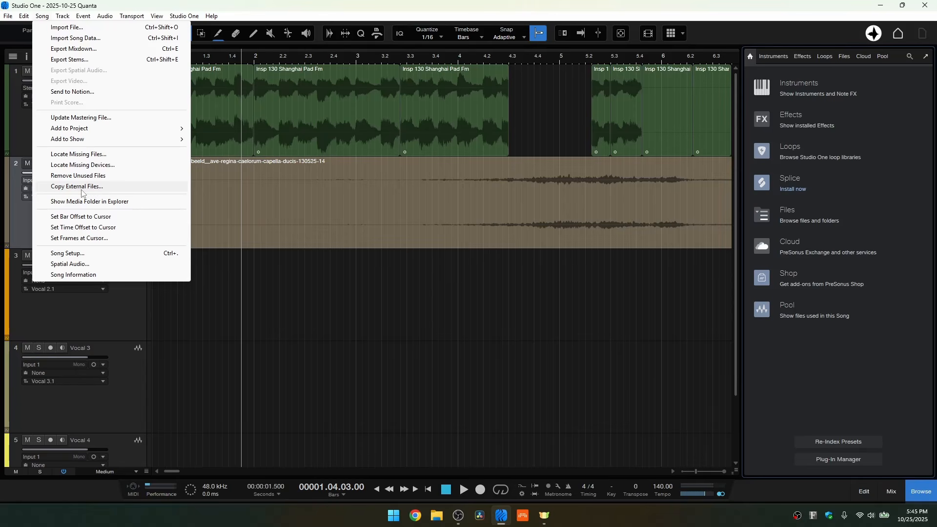
click(21, 221)
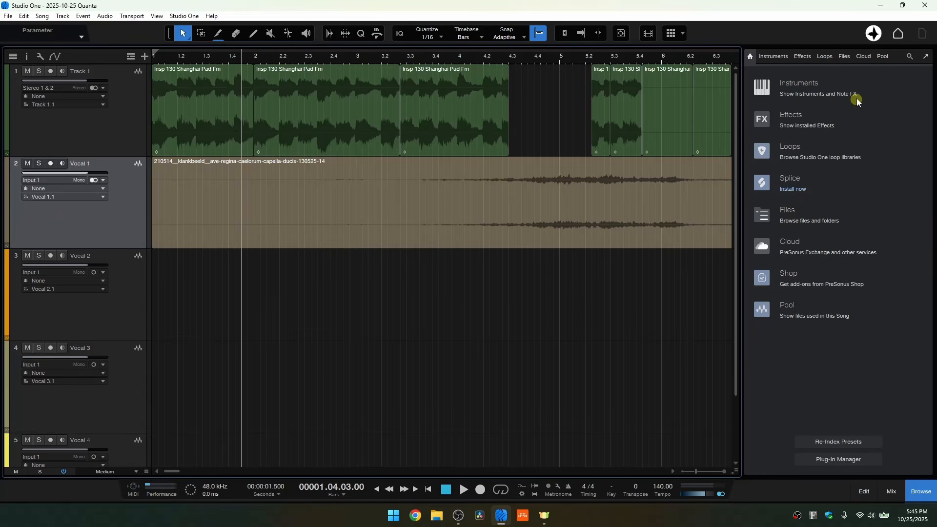
- Show the file browser and collapse the Vocal Samples folder with its Freesound and Voice - Singing subfolders
click(847, 57)
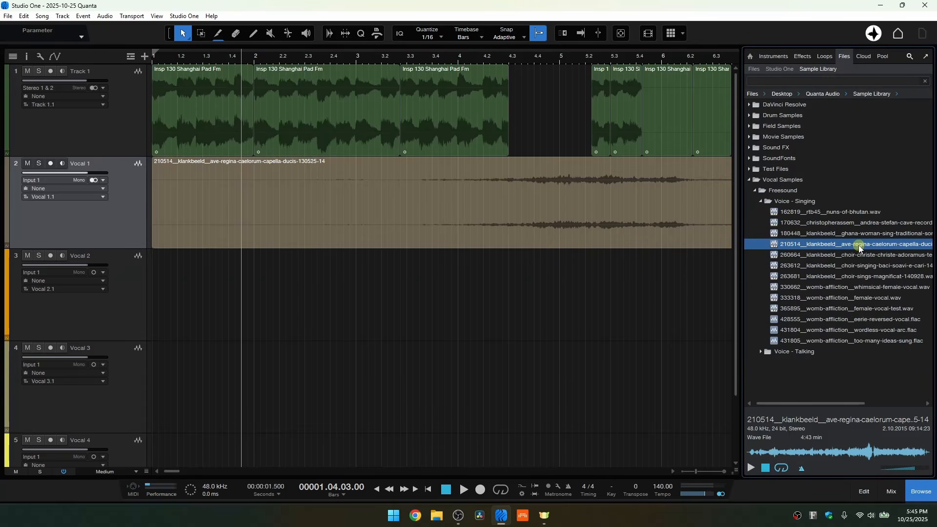
click(762, 201)
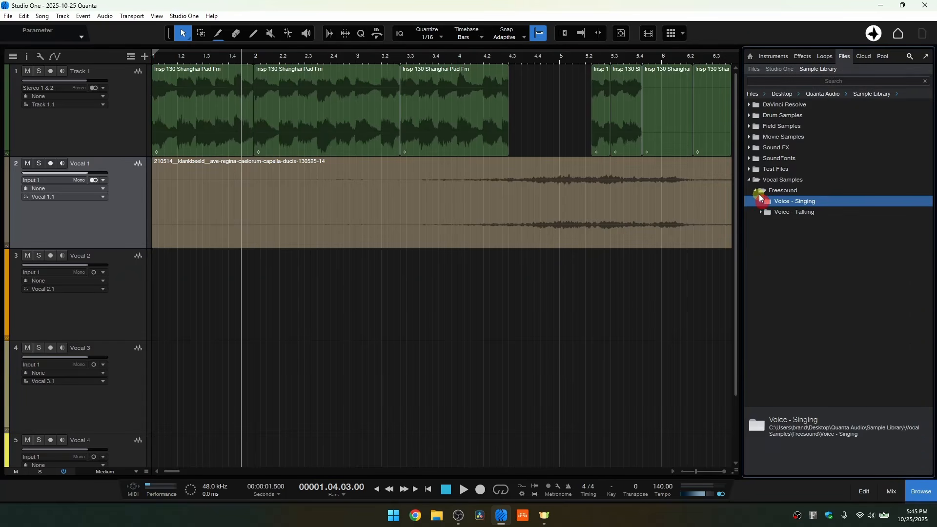
click(756, 190)
click(751, 181)
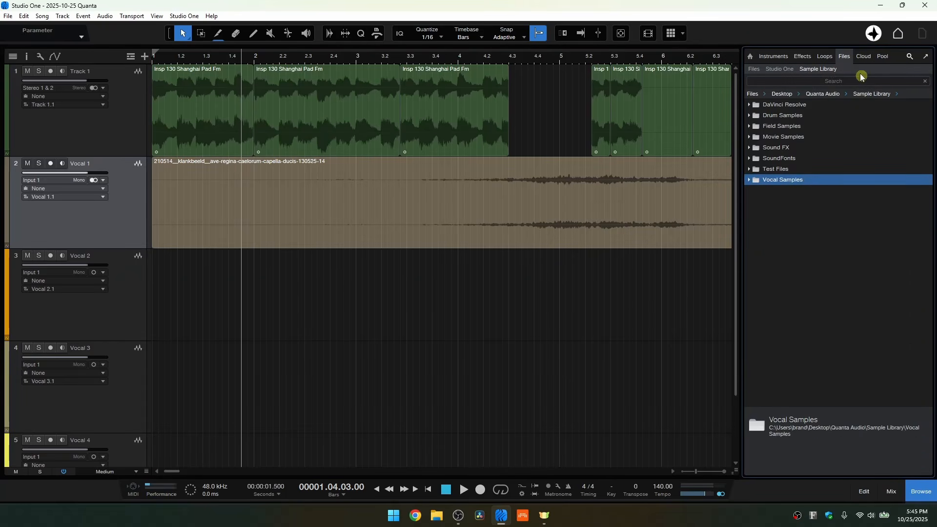
- Compare the folders offered by the browser's Files, Studio One and Sample Library locations, ending on Sample Library
click(755, 70)
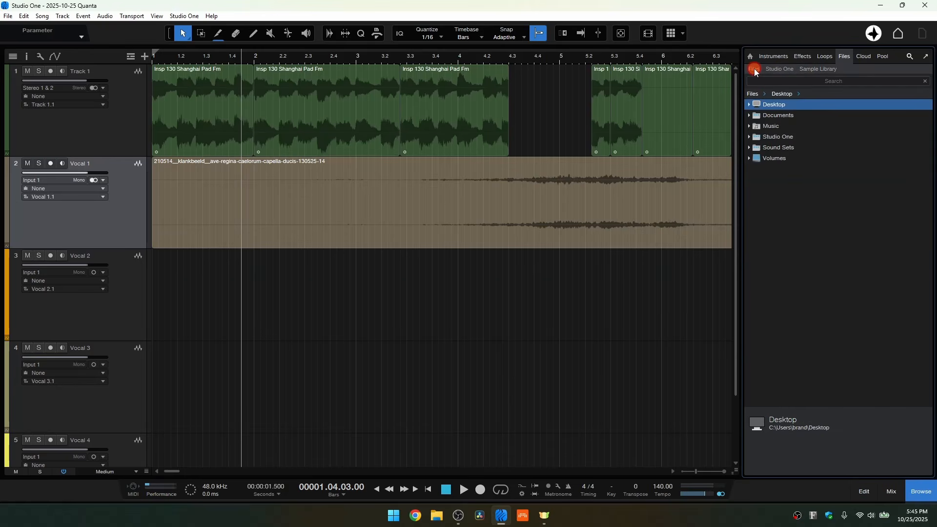
click(779, 71)
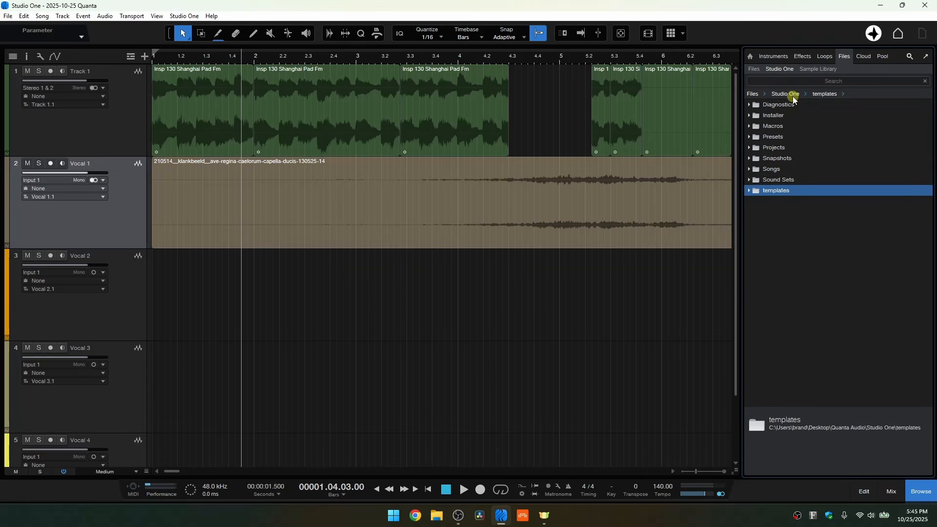
click(821, 69)
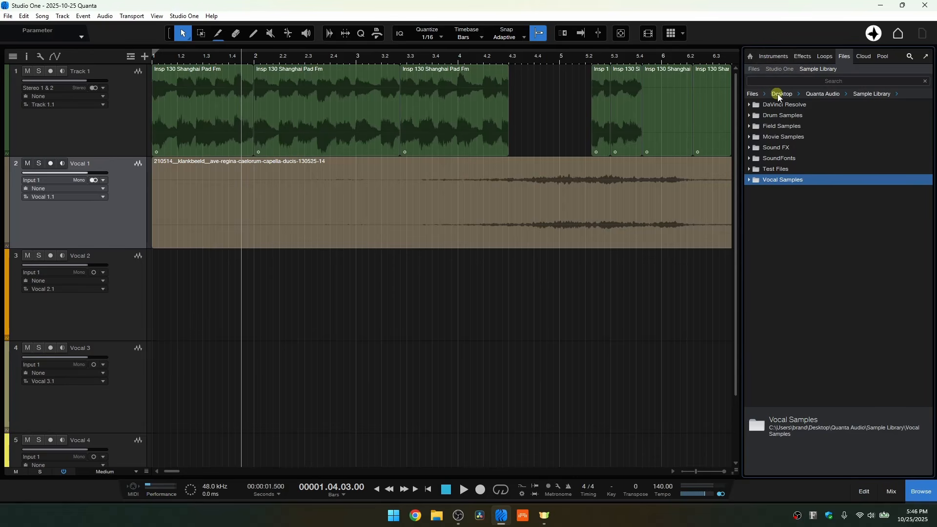
click(756, 69)
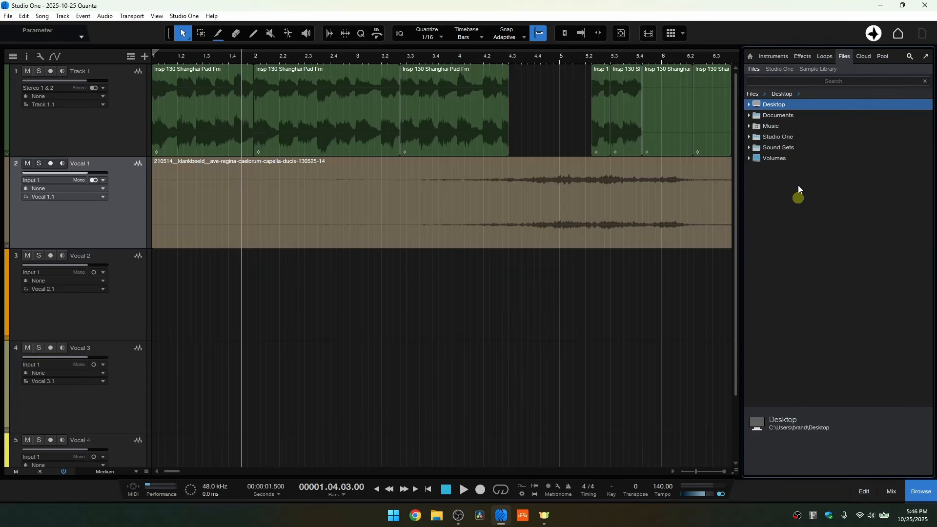
click(820, 70)
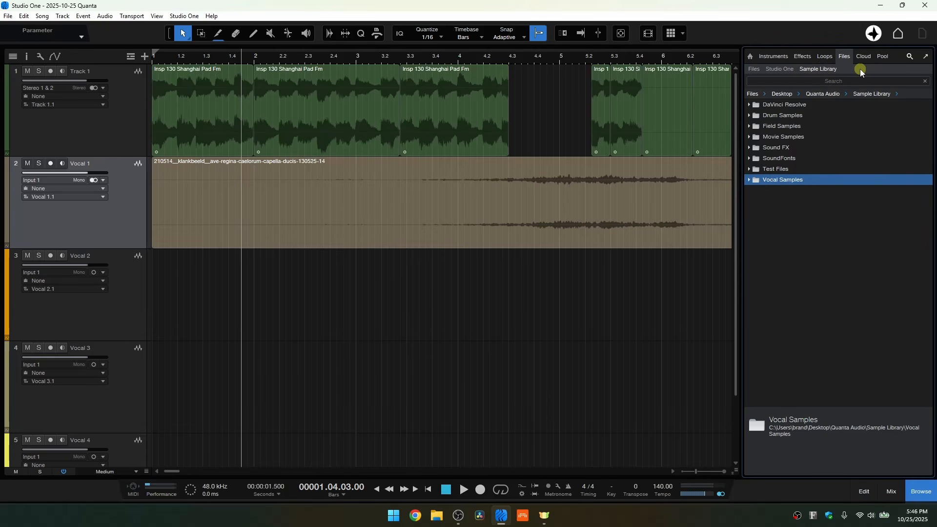
- Create a new browser tab from the Vocal Samples folder, compare it with the other file locations, and close it again
right_click(770, 179)
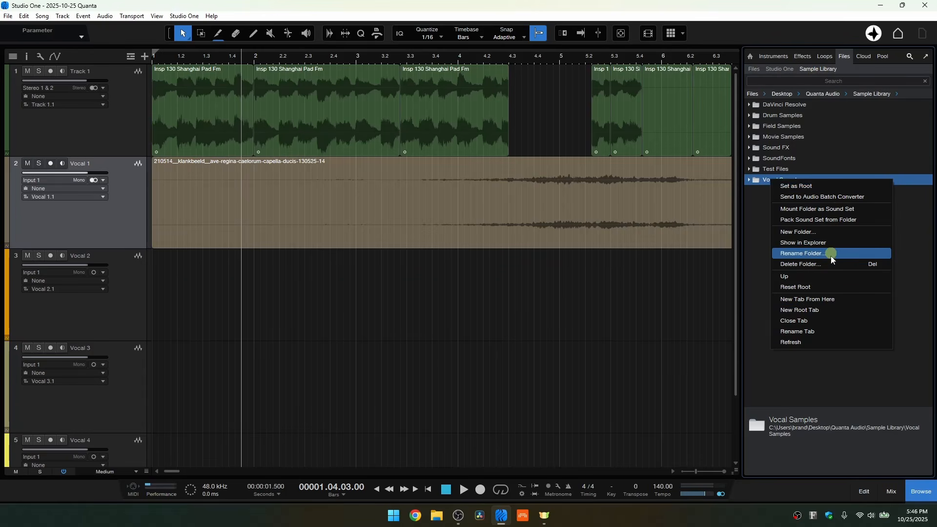
click(836, 303)
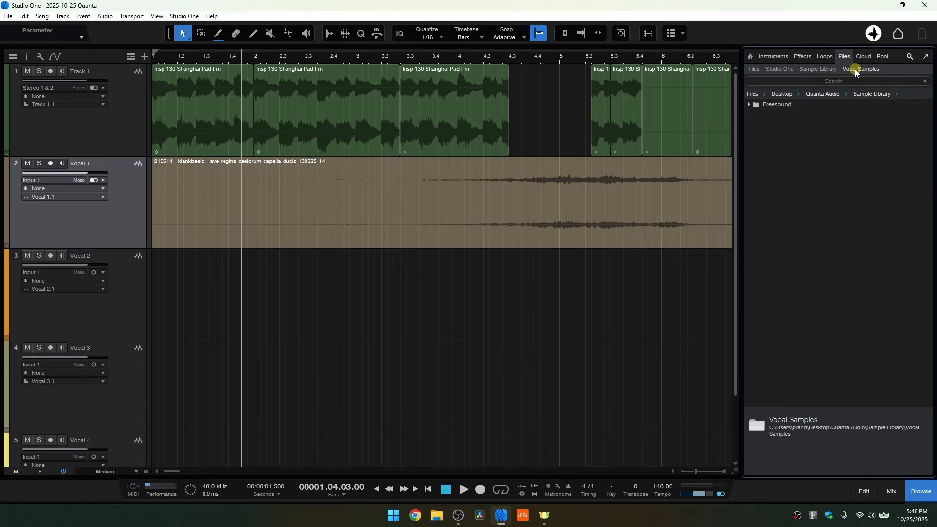
click(818, 69)
click(787, 70)
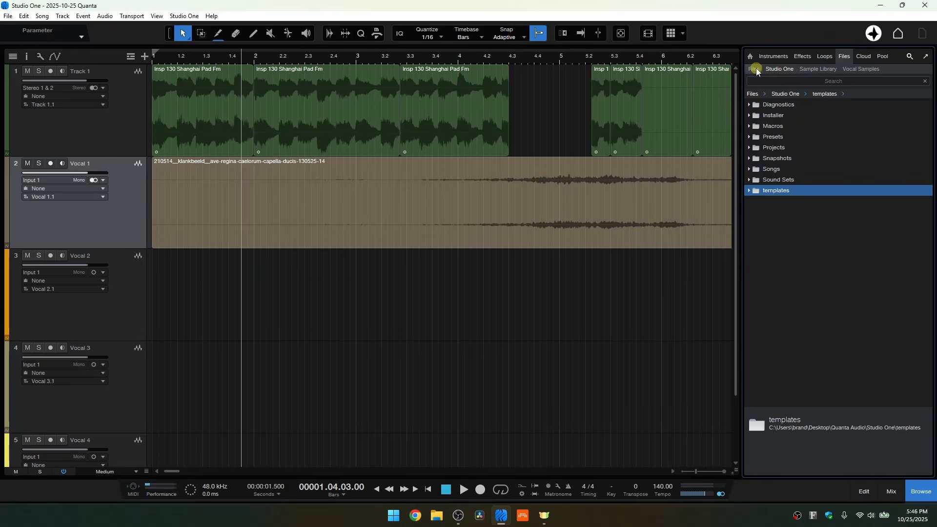
click(757, 69)
click(859, 68)
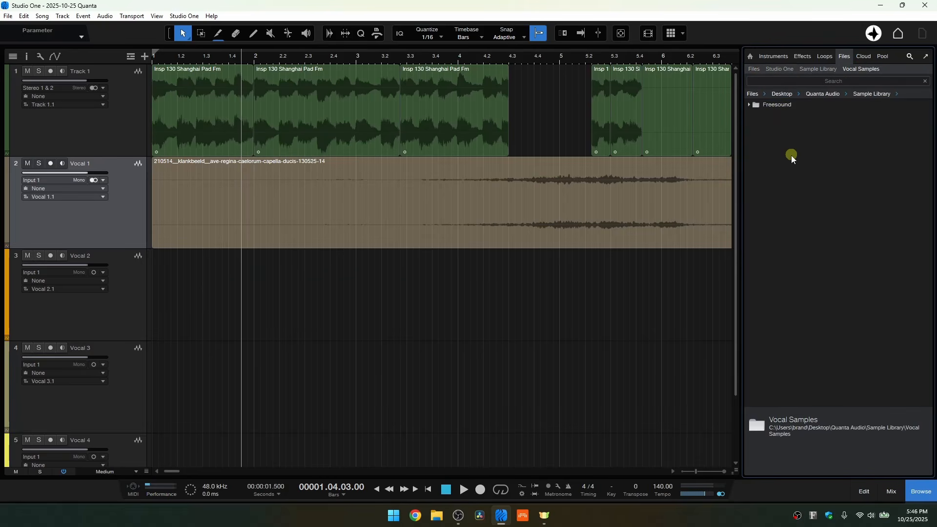
right_click(861, 72)
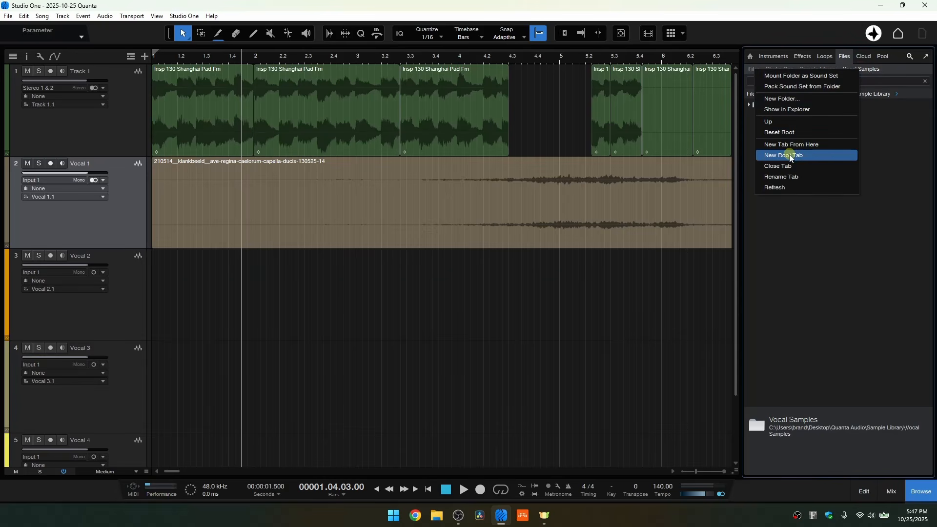
click(804, 167)
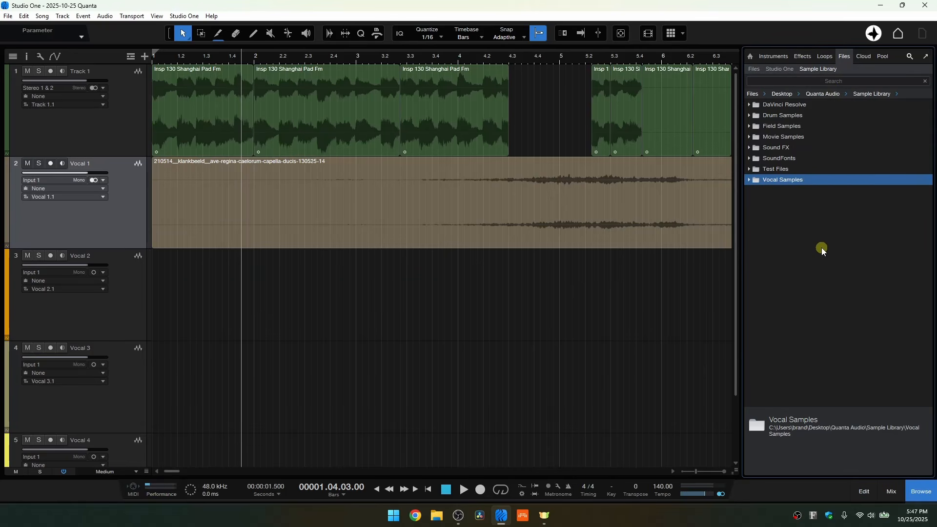
- Show the song's files in the Pool and review its file management commands without running any
click(884, 57)
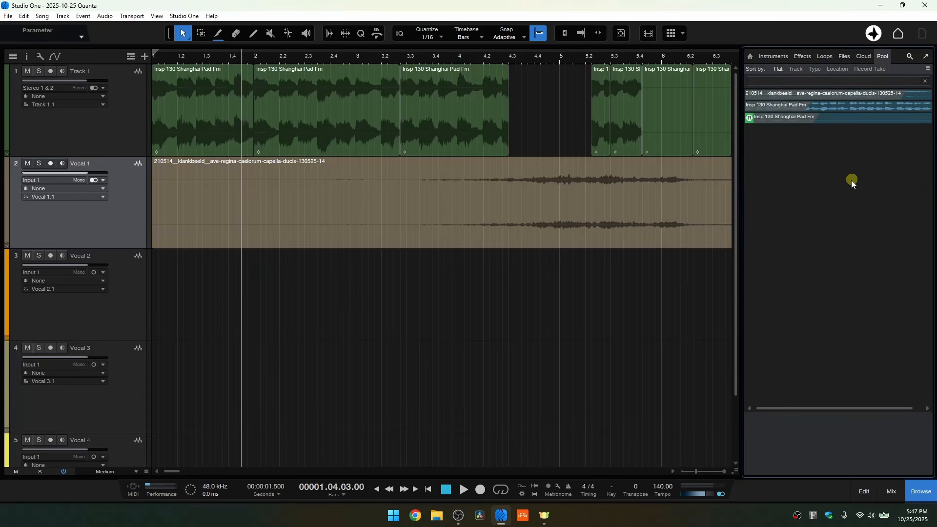
right_click(833, 189)
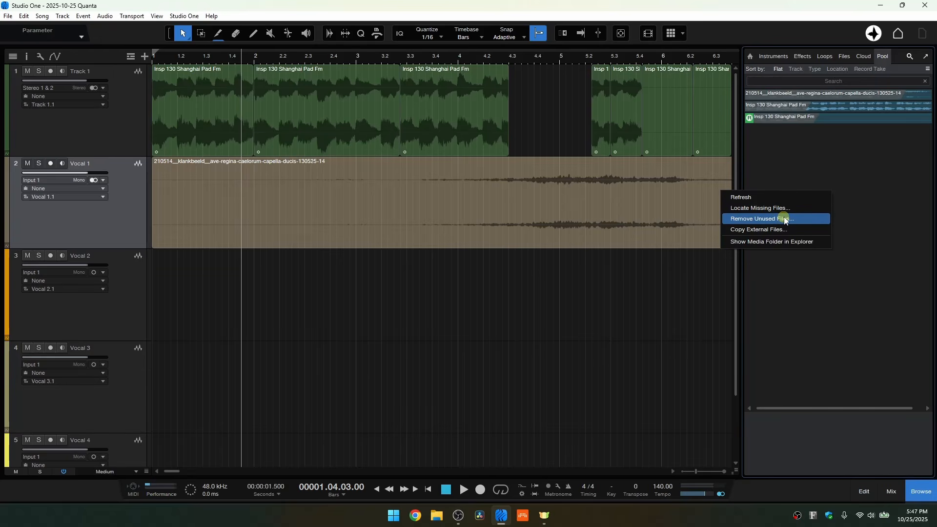
click(878, 258)
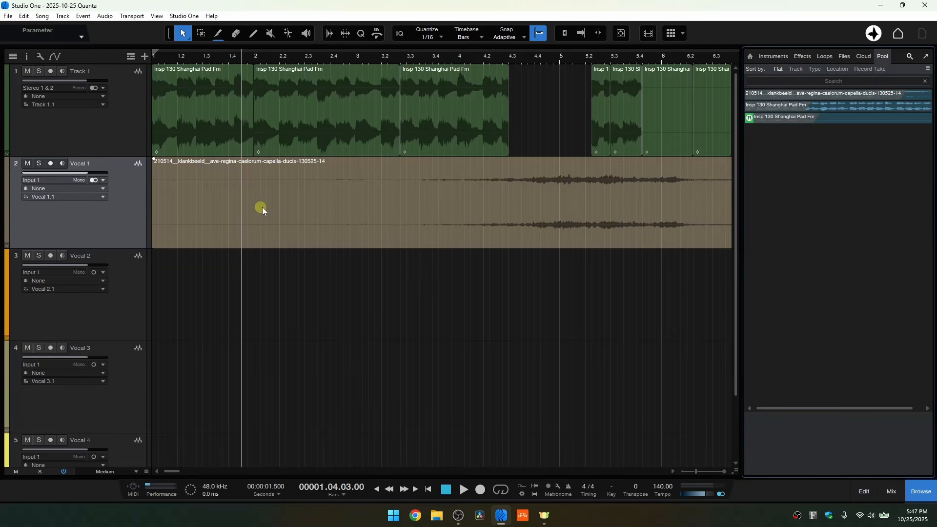
- Delete the audio event on the Vocal 1 track, and dismiss the Pool's Remove Unused Files dialog without removing anything
click(288, 208)
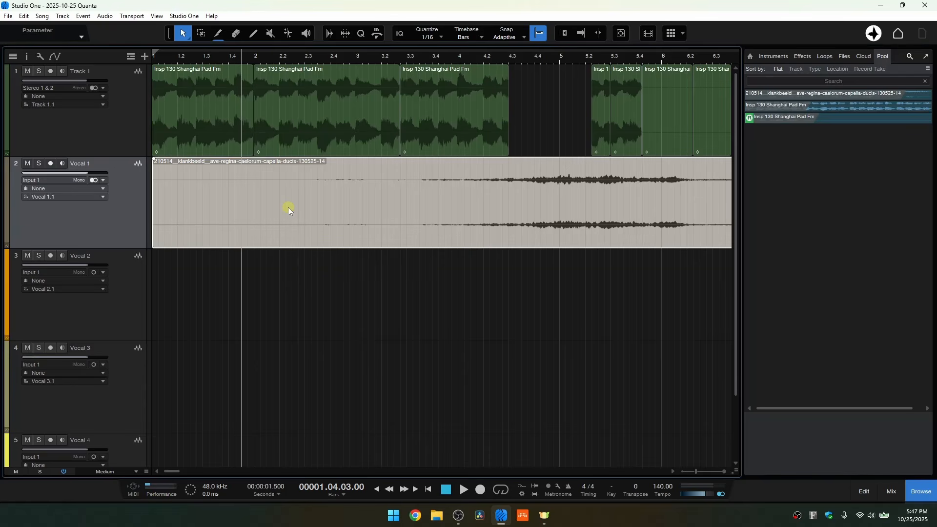
key(Delete)
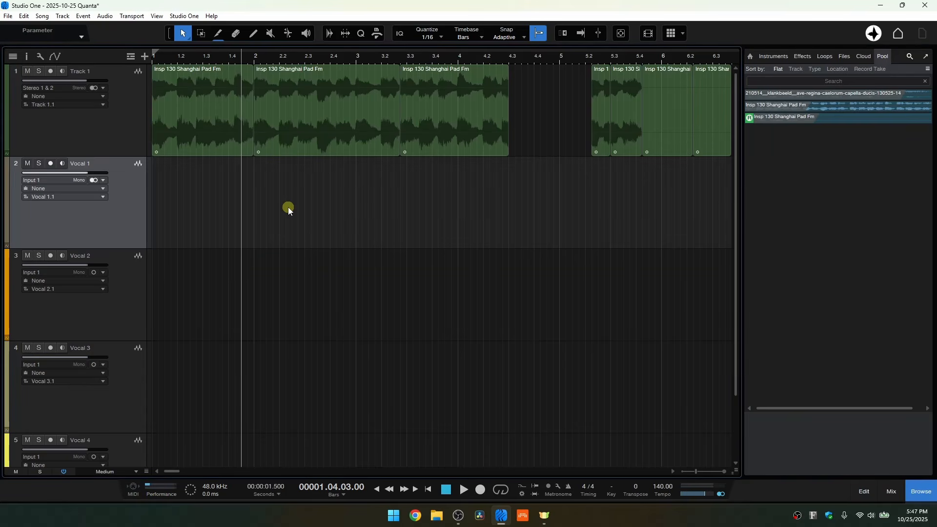
right_click(806, 183)
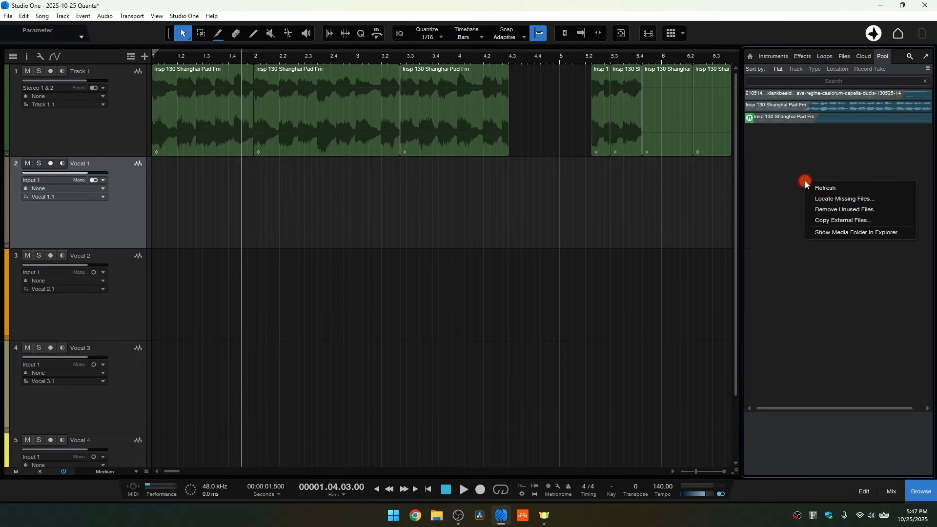
click(848, 210)
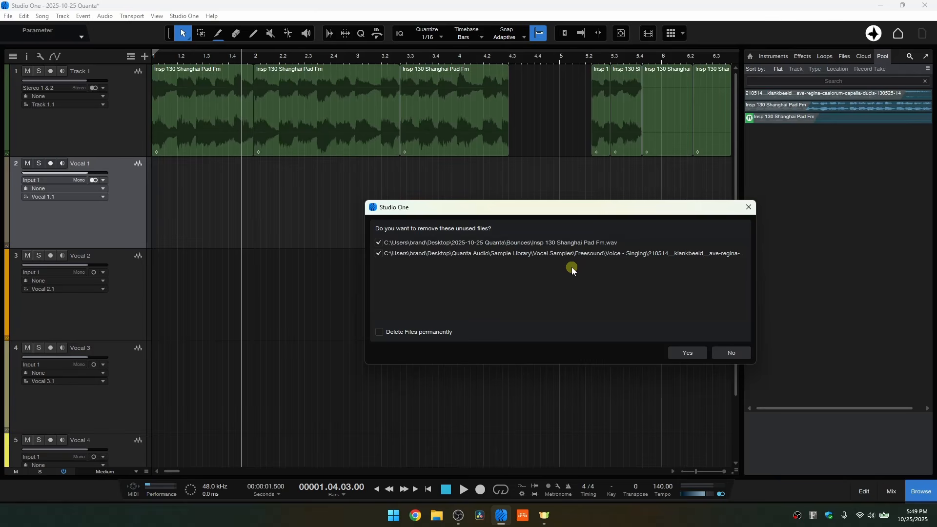
click(749, 207)
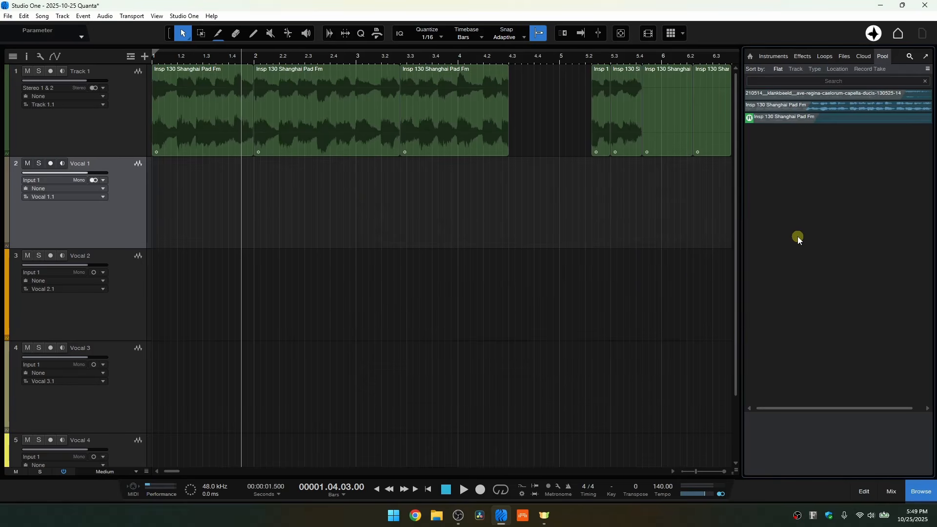
- Delete the three empty tracks Vocal 2, Vocal 3 and Vocal 4
scroll(92, 223, down, 3)
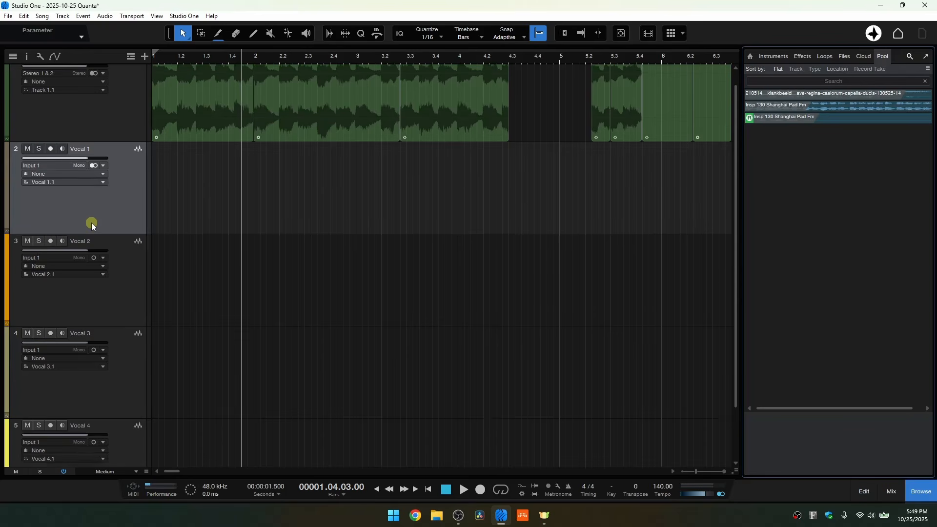
click(113, 233)
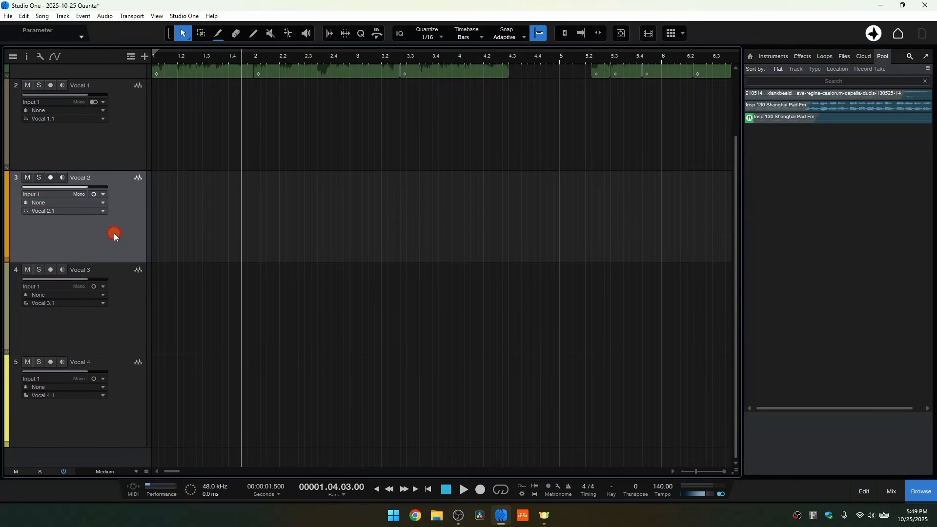
shift+click(123, 426)
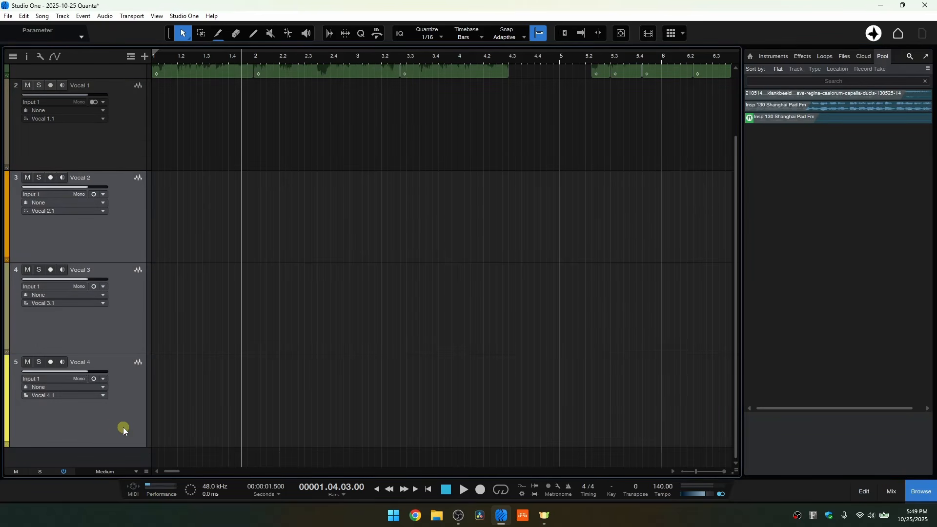
key(Delete)
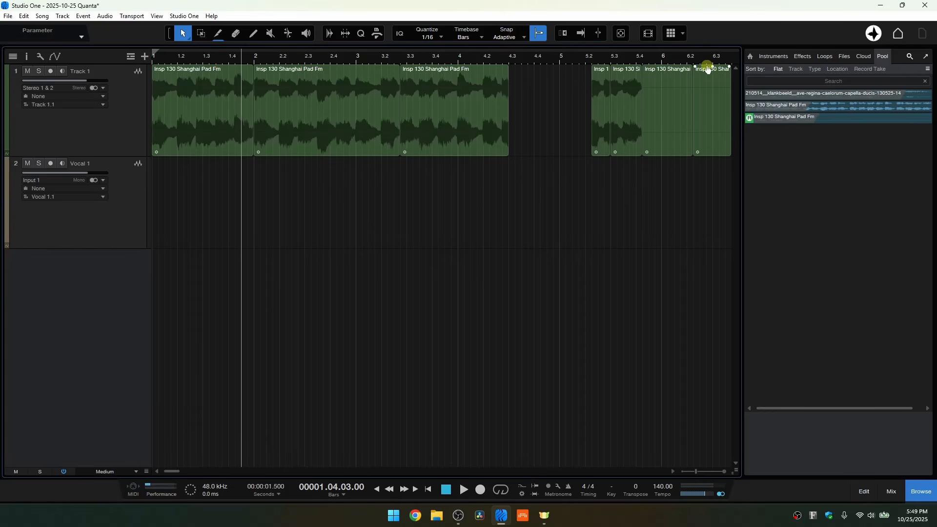
- Add the PreSonus Mai Tai synth on a new instrument track and load its Pad - Mountain Pad preset
click(771, 56)
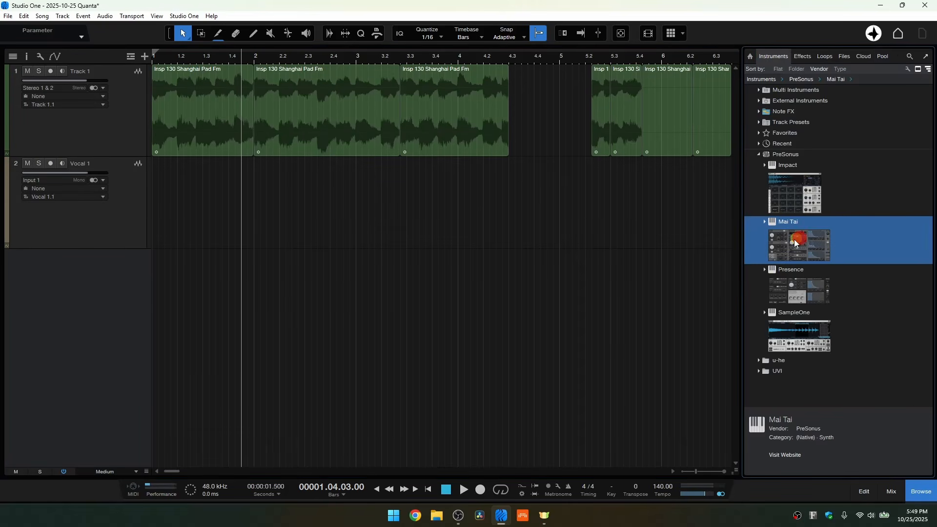
drag(794, 239, 249, 287)
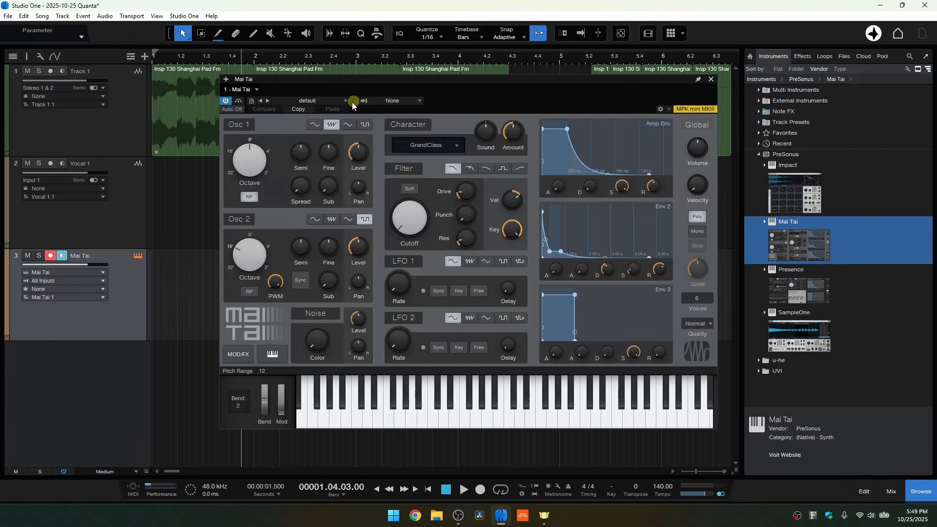
click(344, 101)
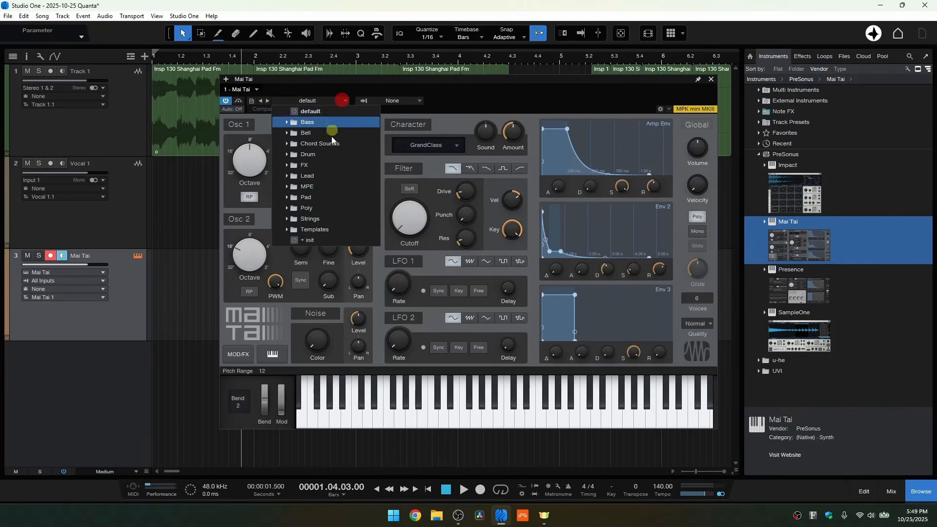
click(304, 199)
click(333, 316)
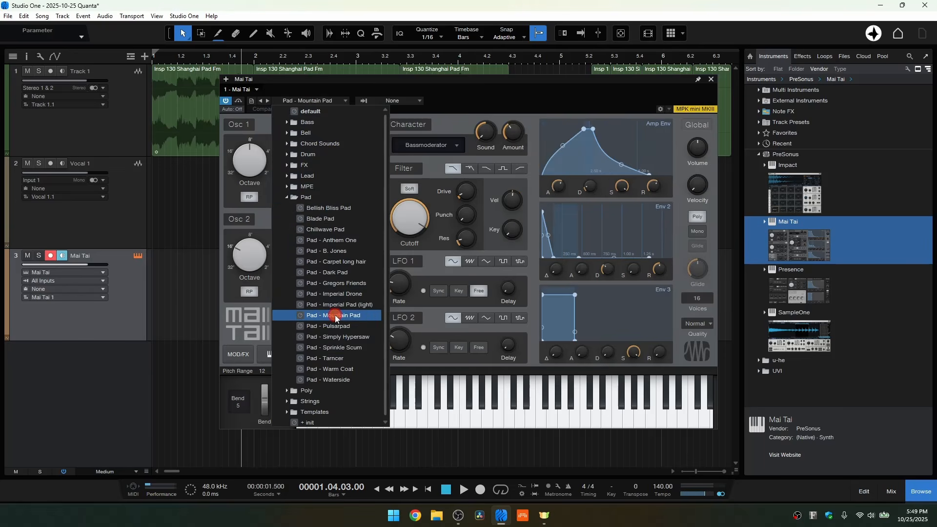
click(560, 86)
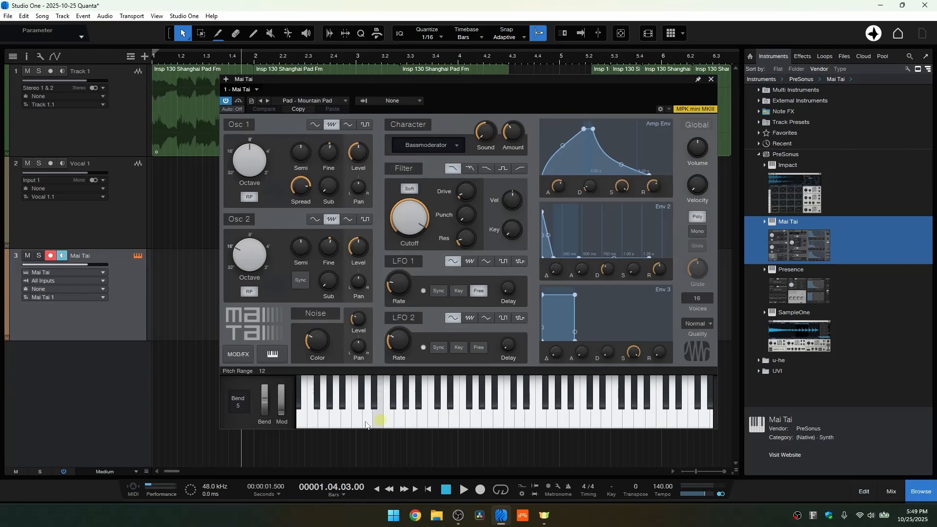
- Audition the Mountain Pad sound by playing low and high notes on Mai Tai's on-screen keyboard
drag(618, 419, 703, 424)
click(329, 417)
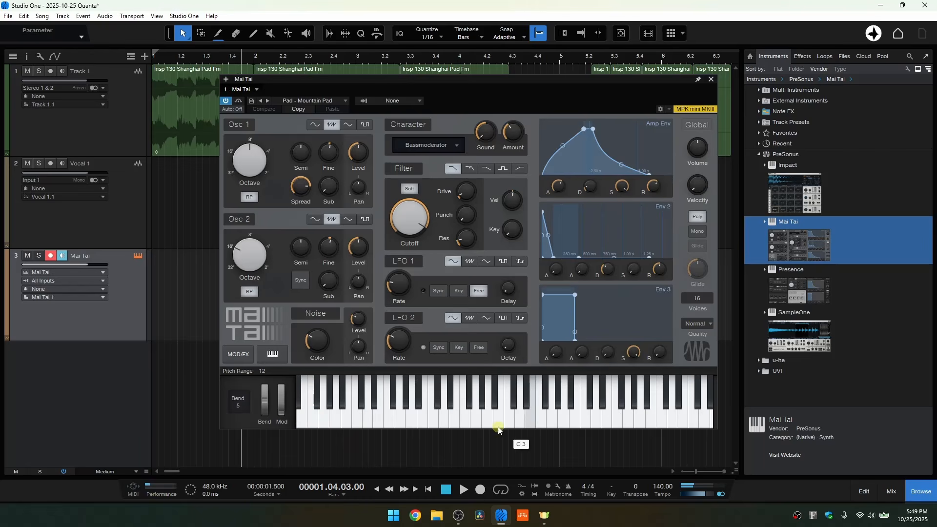
click(636, 415)
click(461, 423)
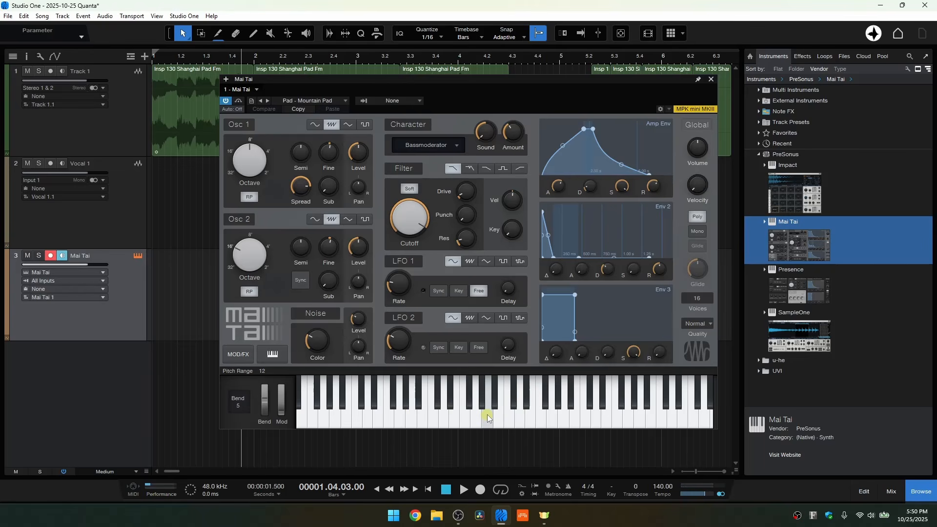
scroll(488, 415, right, 6)
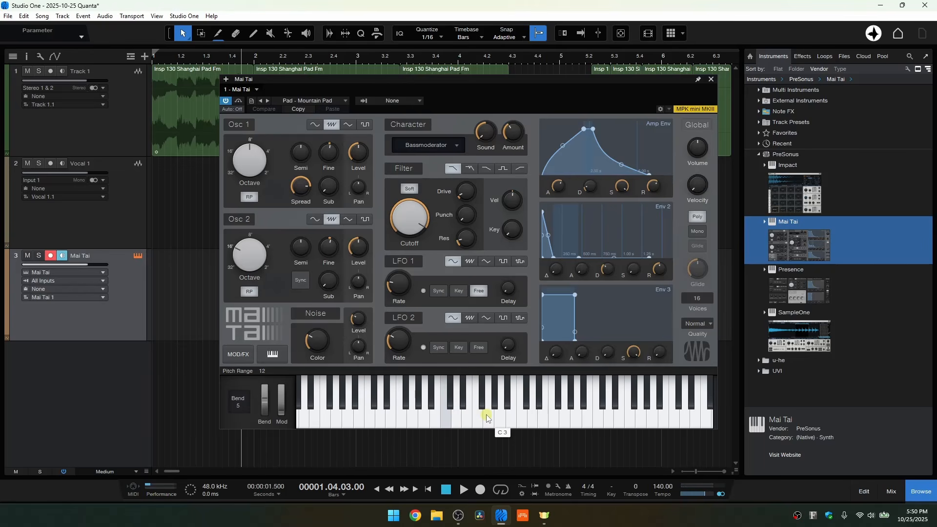
click(648, 419)
click(540, 419)
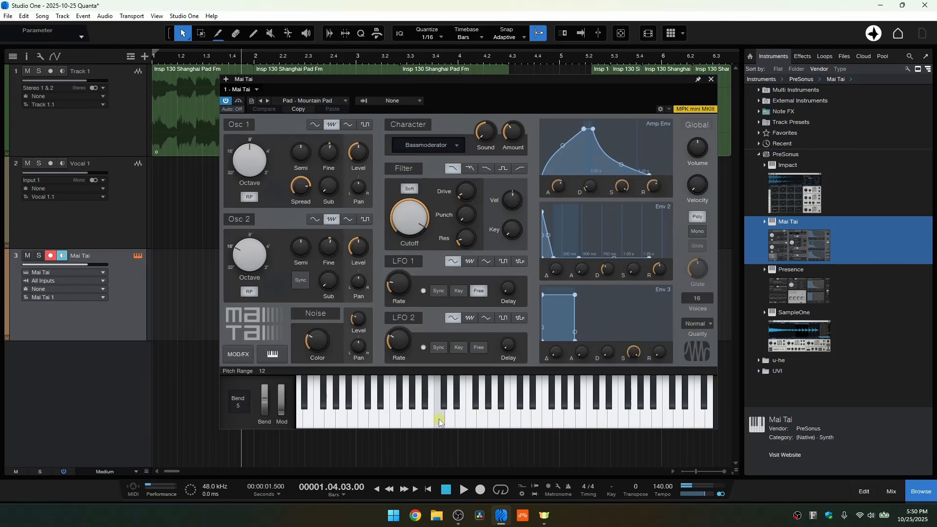
- Play lower notes on Mai Tai's on-screen keyboard, and explore its range by shifting the octaves and zooming the keys in and out
scroll(415, 415, left, 2)
click(397, 417)
click(349, 421)
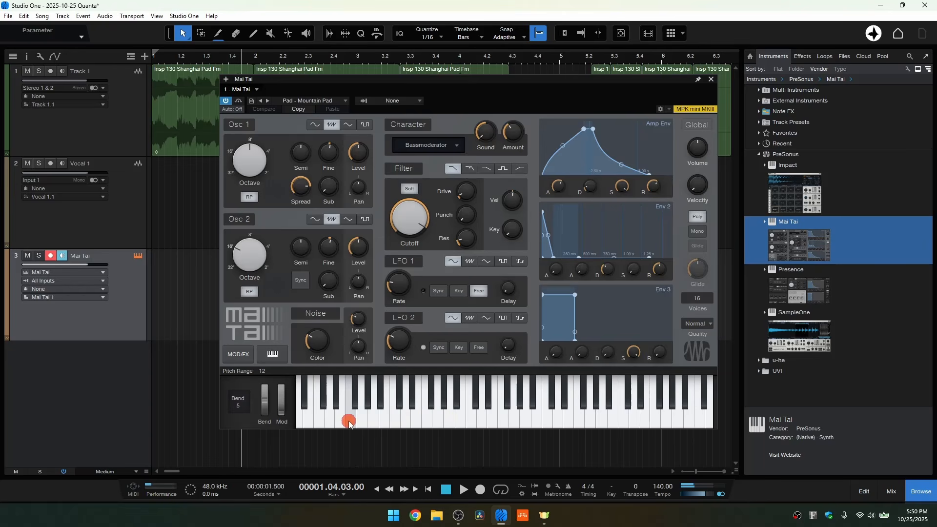
scroll(499, 413, right, 2)
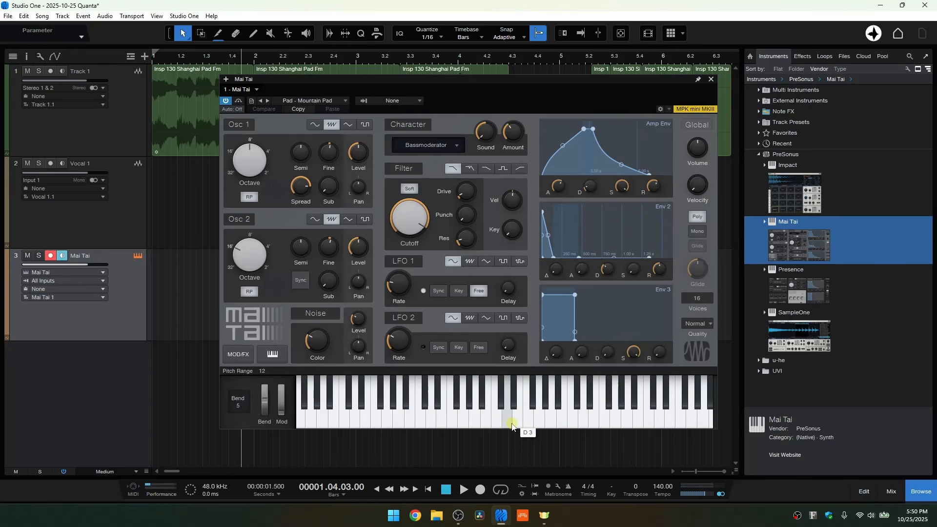
scroll(495, 415, down, 4)
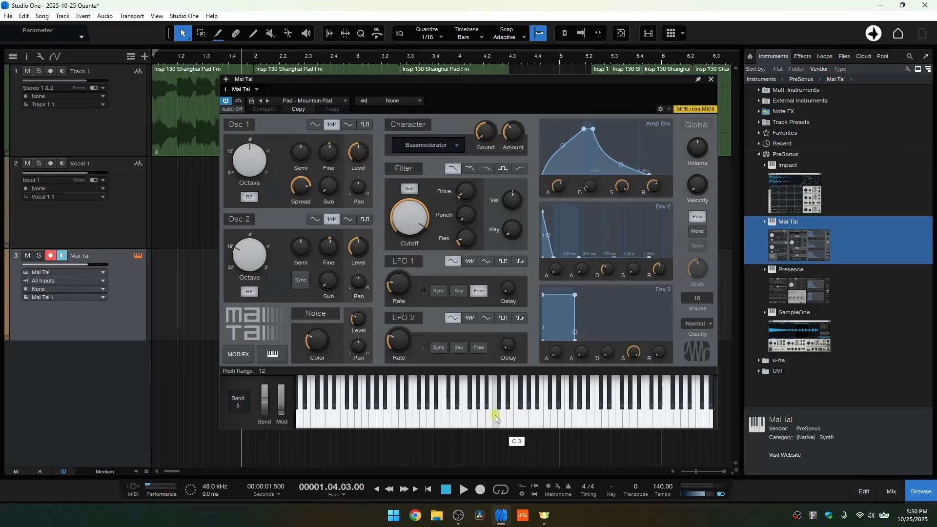
scroll(495, 415, up, 6)
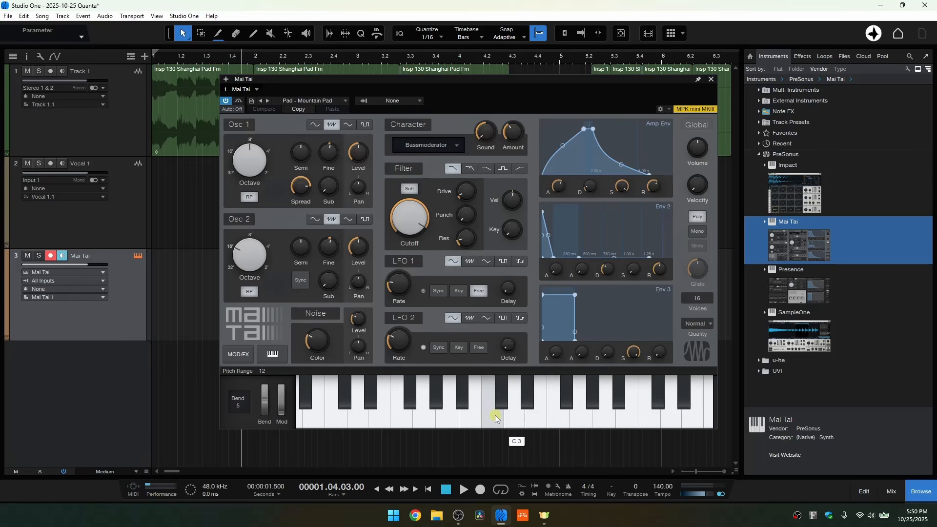
scroll(495, 415, down, 8)
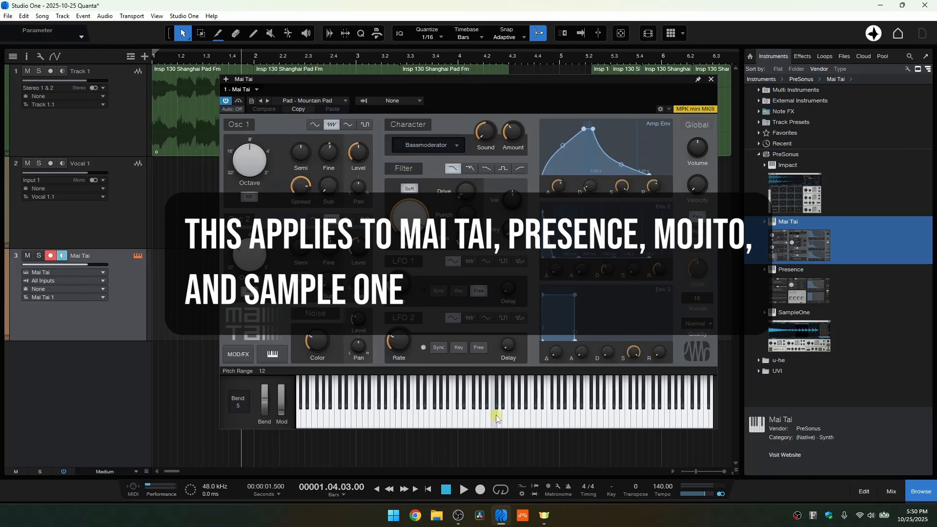
scroll(496, 415, up, 5)
scroll(496, 415, down, 2)
scroll(496, 415, down, 1)
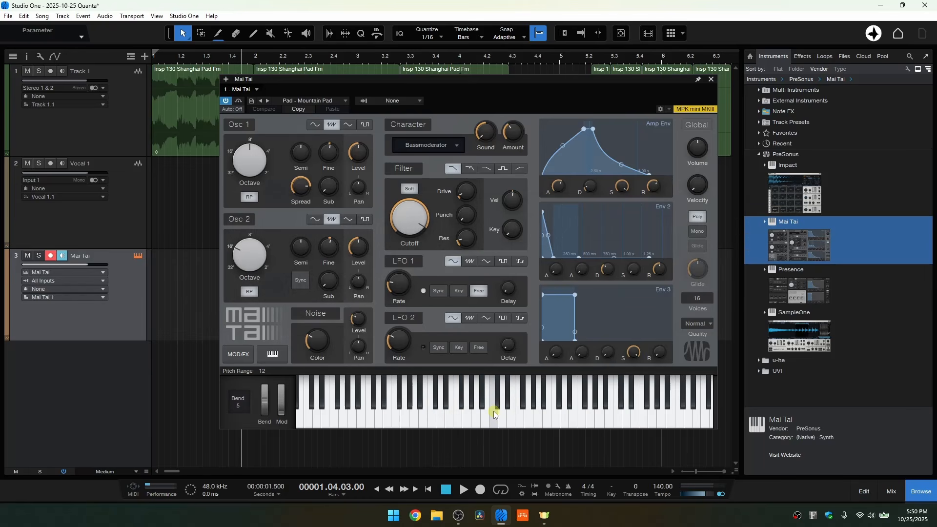
- Close the Mai Tai editor, reopen it from the Mai Tai track, and close it again
click(712, 80)
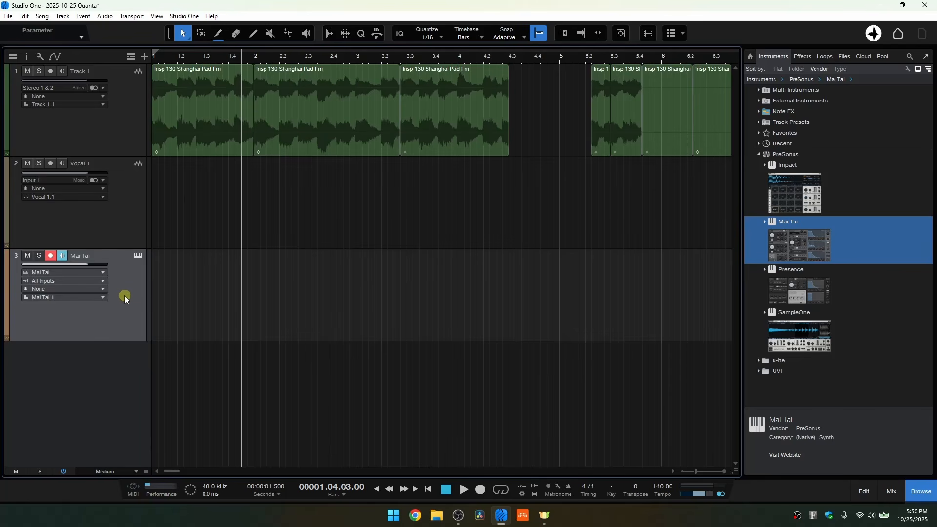
click(136, 254)
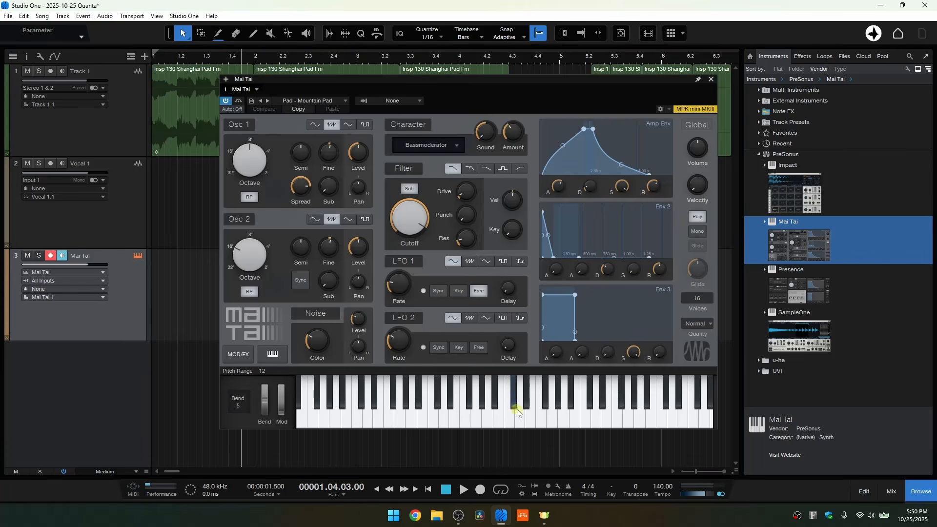
click(711, 80)
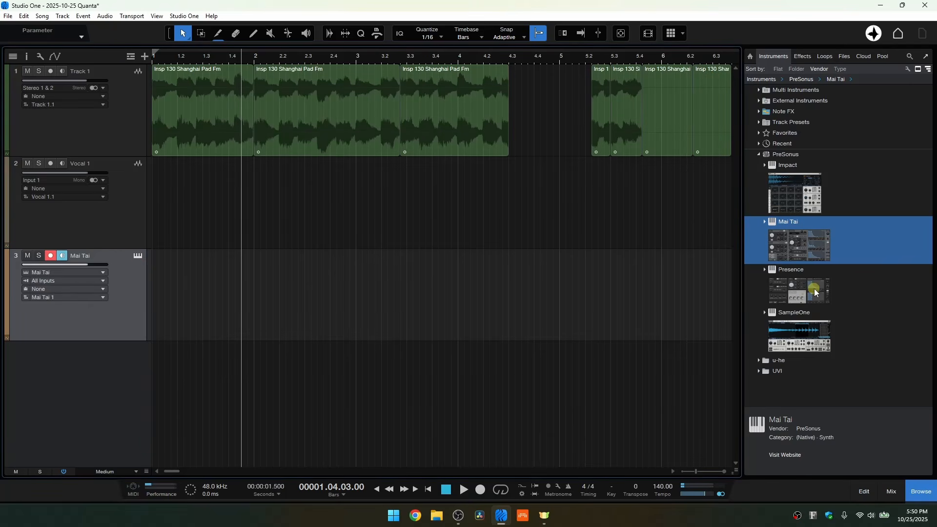
- Add Presence to the Mai Tai track, combining both into a multi instrument, and move its window clear of the track list
drag(814, 291, 425, 293)
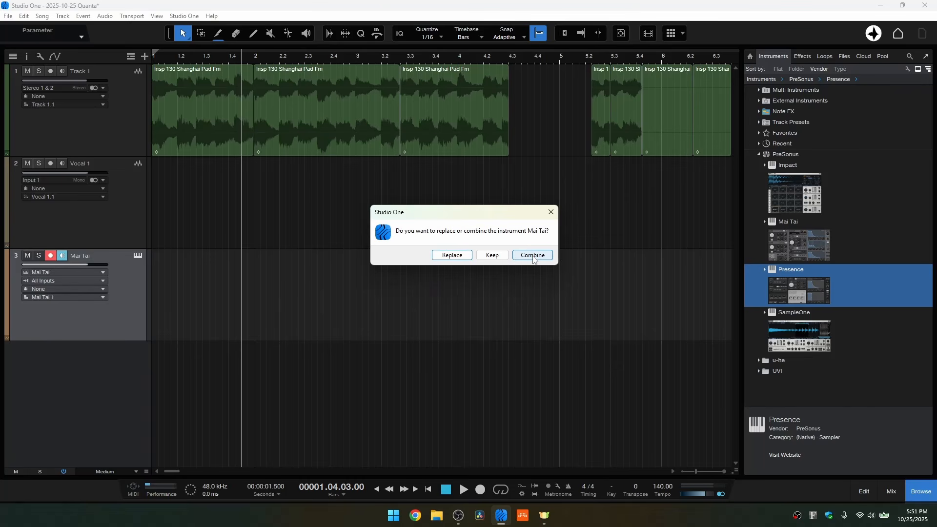
click(533, 257)
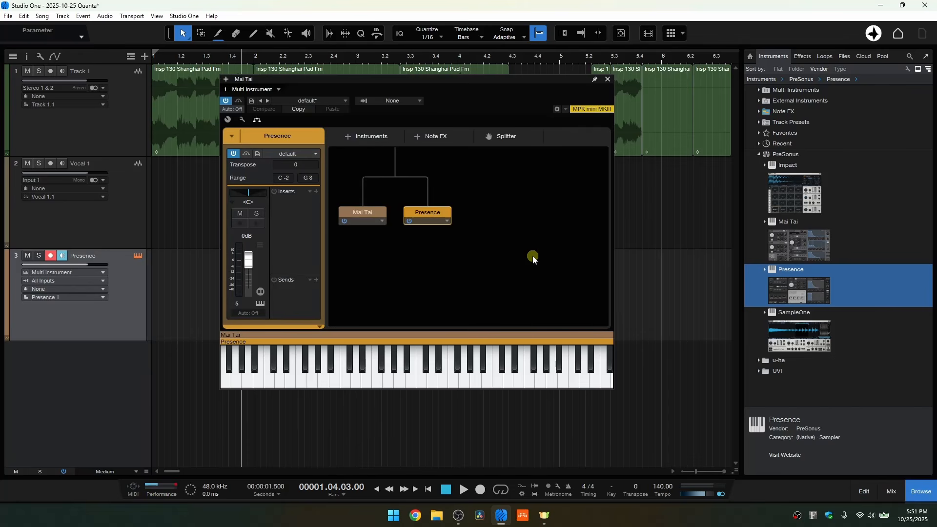
drag(450, 82, 542, 123)
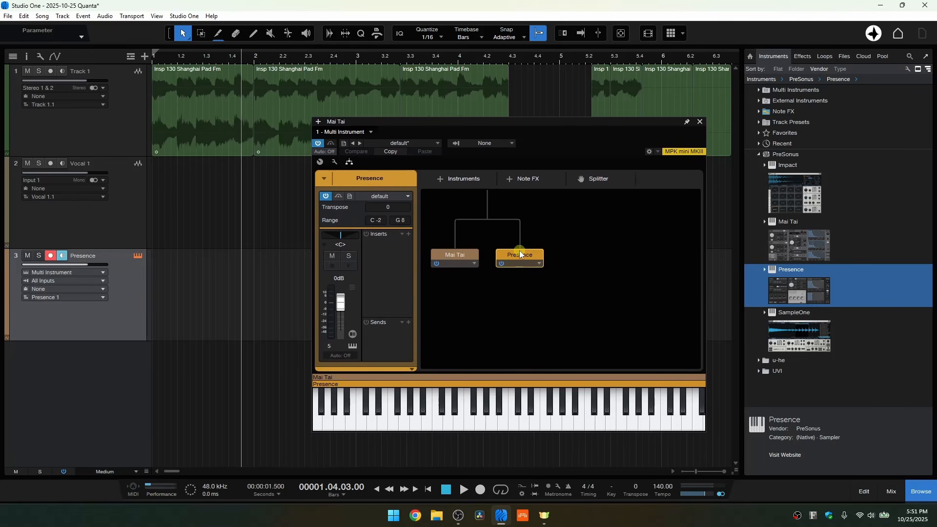
- Play a few notes on the multi instrument's keyboard to hear Mai Tai before Presence has a sound loaded
click(546, 426)
click(498, 421)
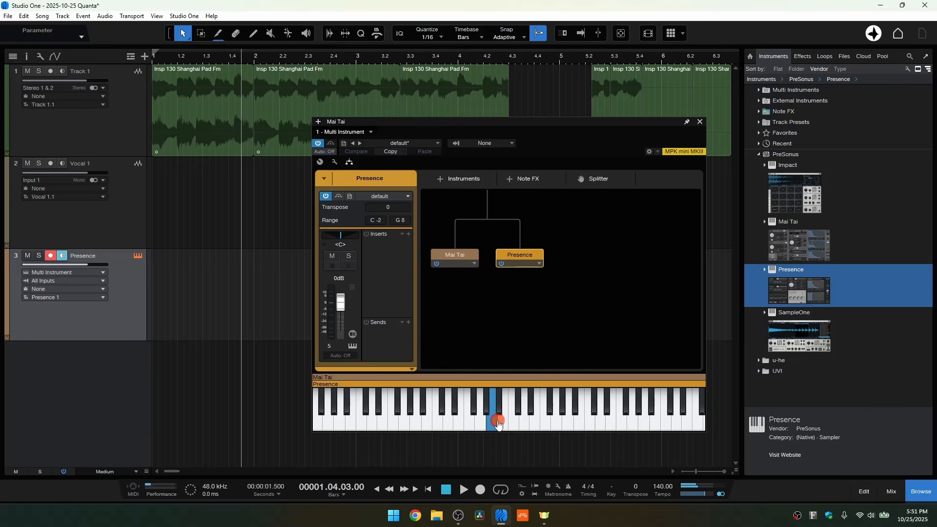
click(464, 426)
- Load the Cello Legato preset from the Strings > Cellos folder into Presence, and close its editor
double_click(520, 256)
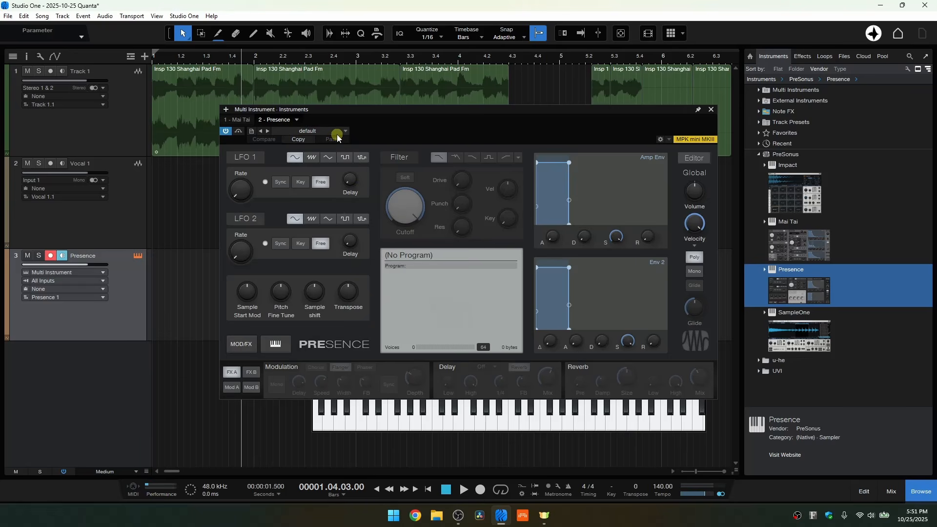
click(337, 133)
click(306, 155)
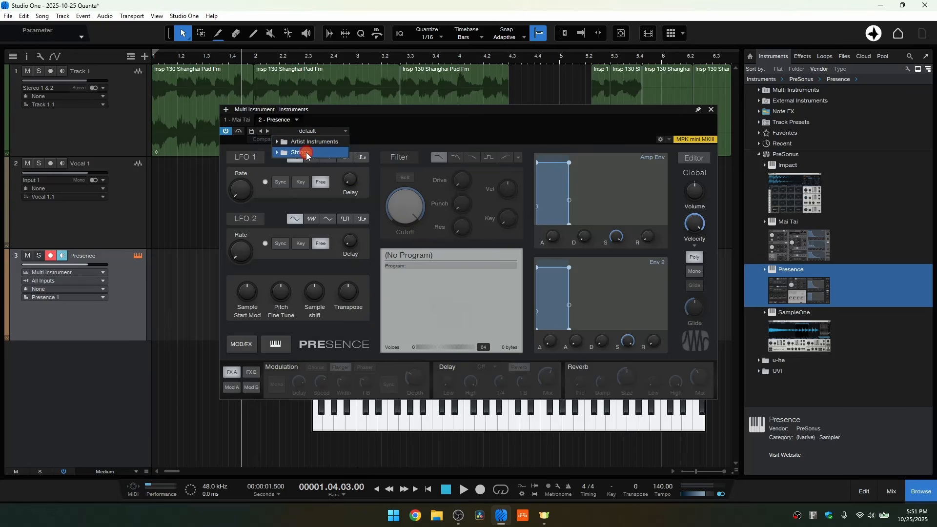
click(333, 166)
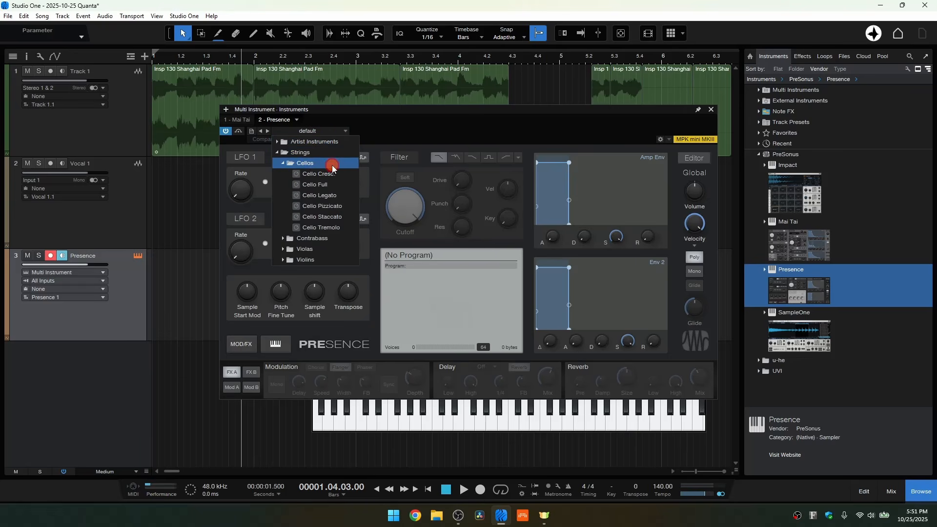
click(334, 197)
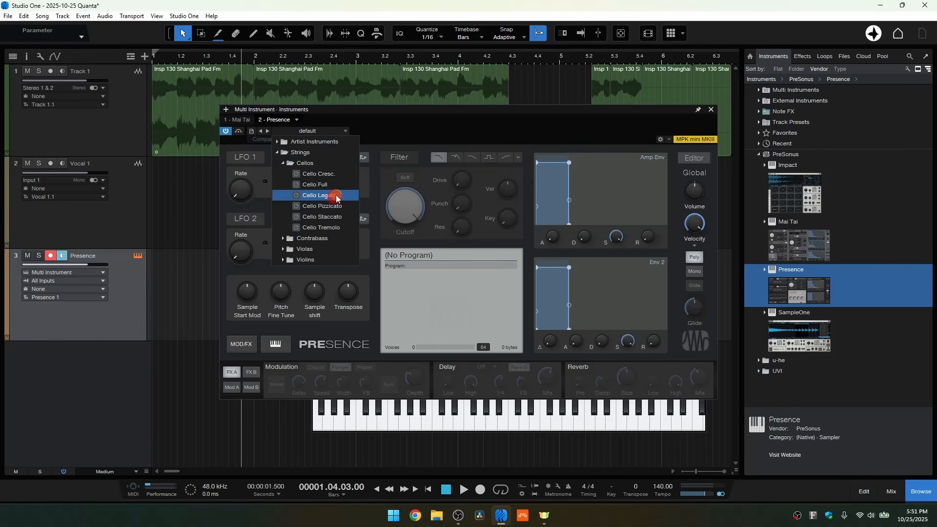
click(517, 122)
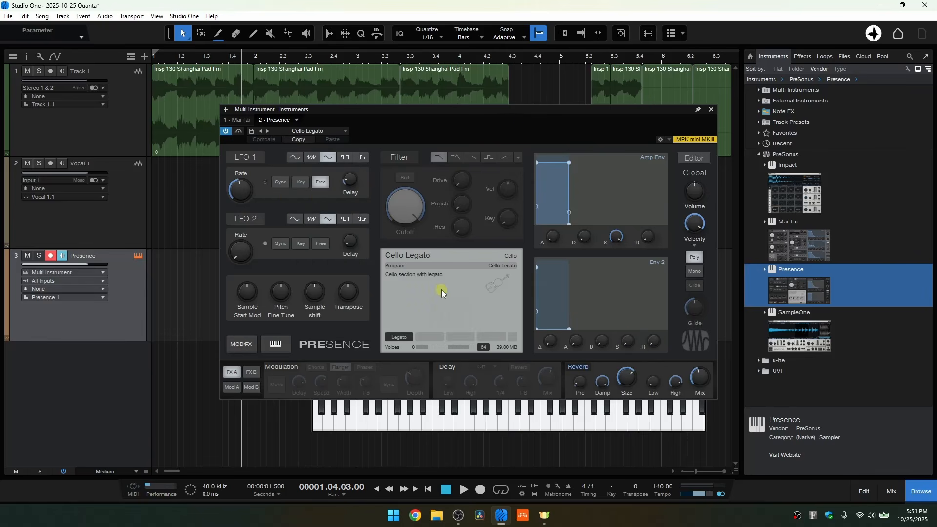
click(711, 109)
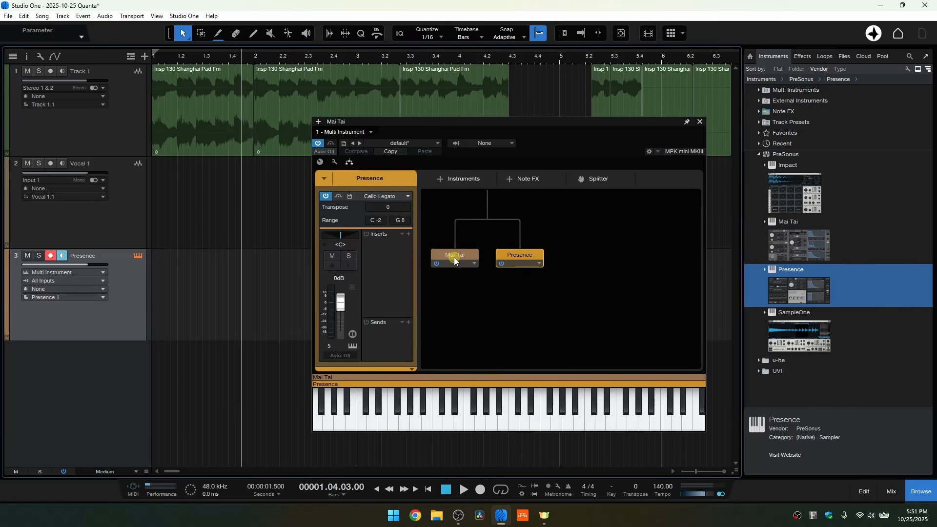
- Audition the layered Mai Tai pad and Presence cello with mid and low notes on the multi instrument's keyboard
click(533, 428)
click(483, 424)
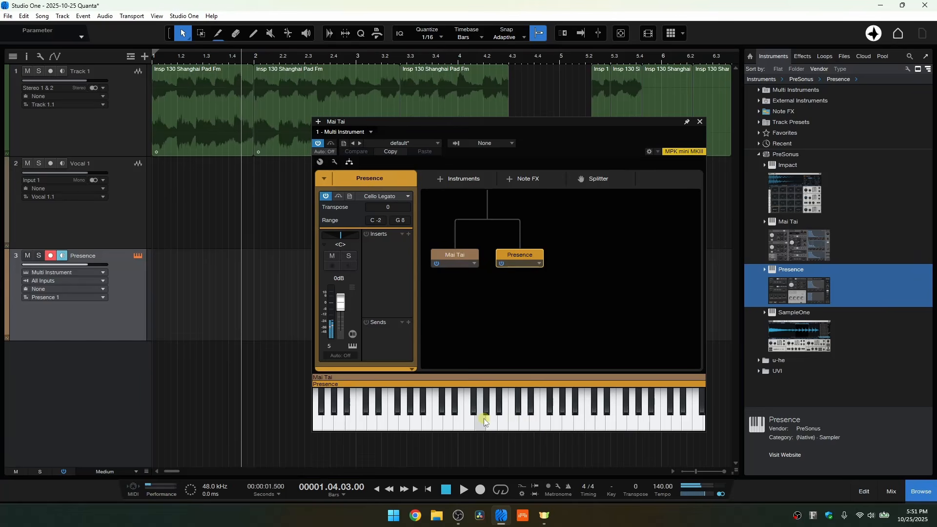
click(470, 426)
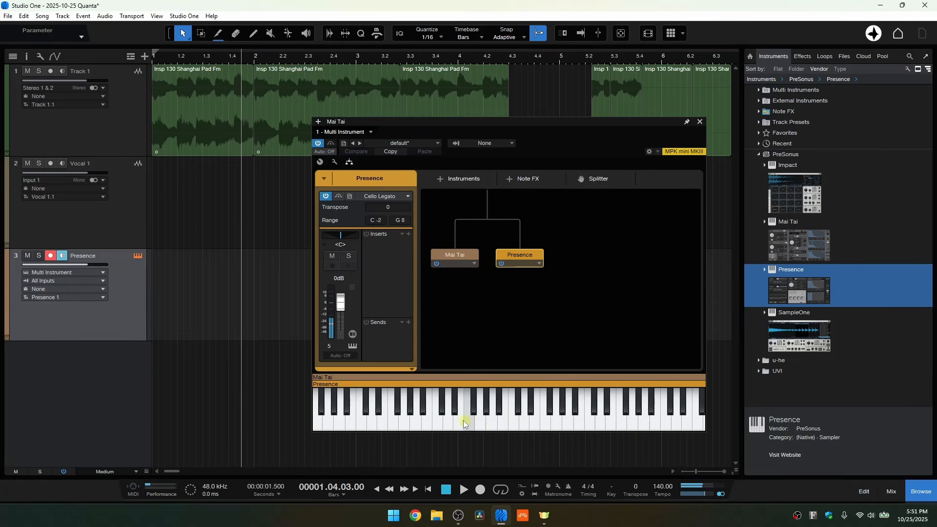
click(398, 424)
click(403, 427)
- Lower Mai Tai's volume within the multi instrument to -5.4 dB
click(461, 255)
drag(341, 303, 341, 306)
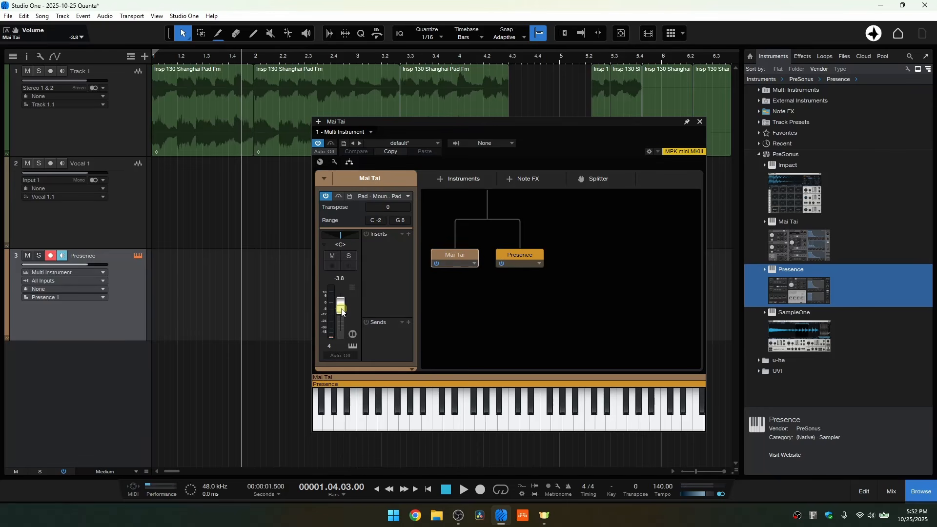
drag(343, 313, 342, 316)
- Check the layer balance by playing notes with Presence selected, and raise Presence's volume to +2.9 dB
click(530, 255)
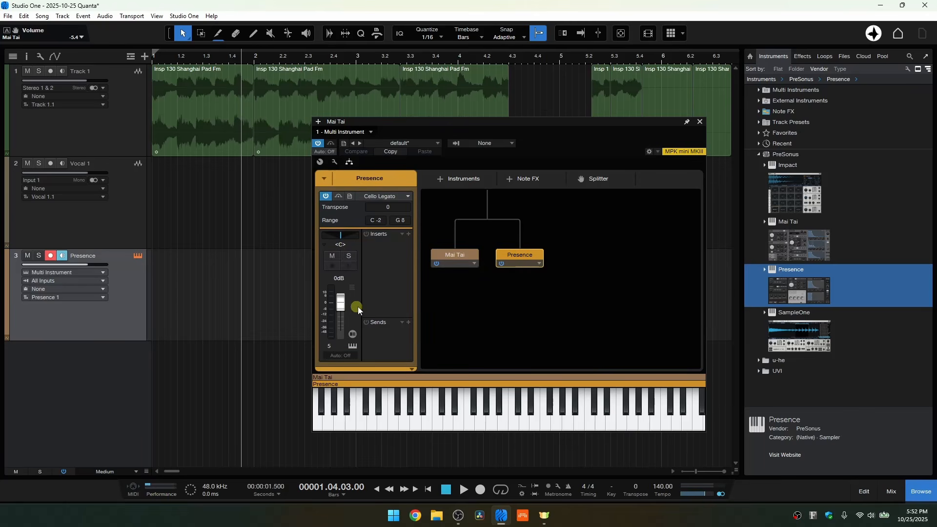
click(530, 429)
click(526, 426)
click(489, 424)
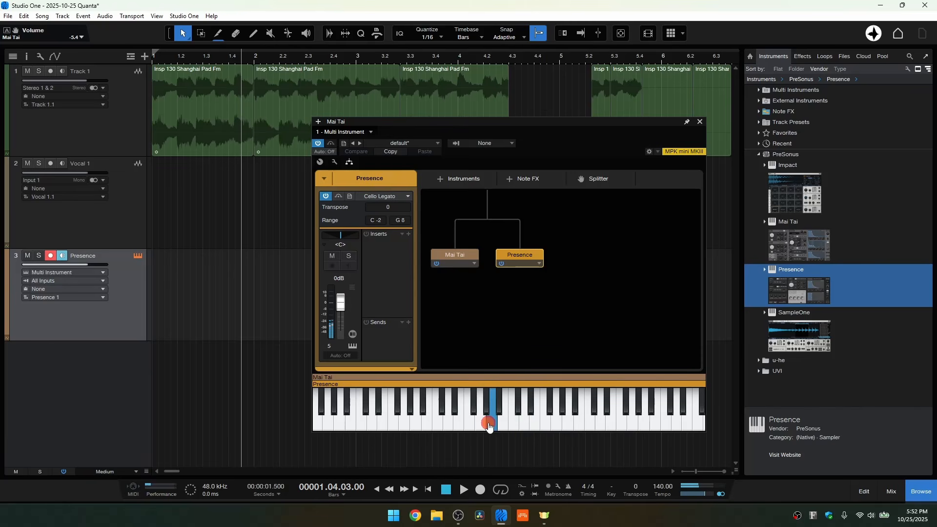
click(405, 426)
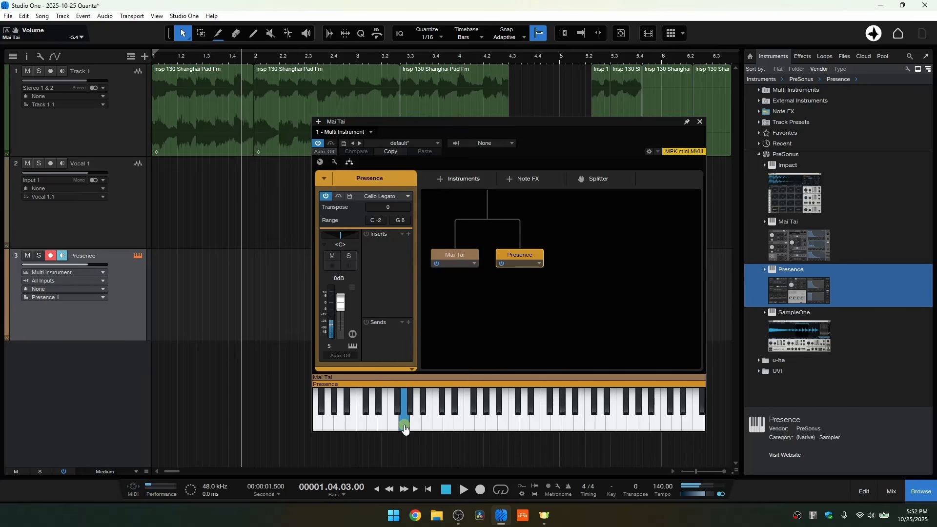
click(417, 427)
drag(341, 307, 356, 310)
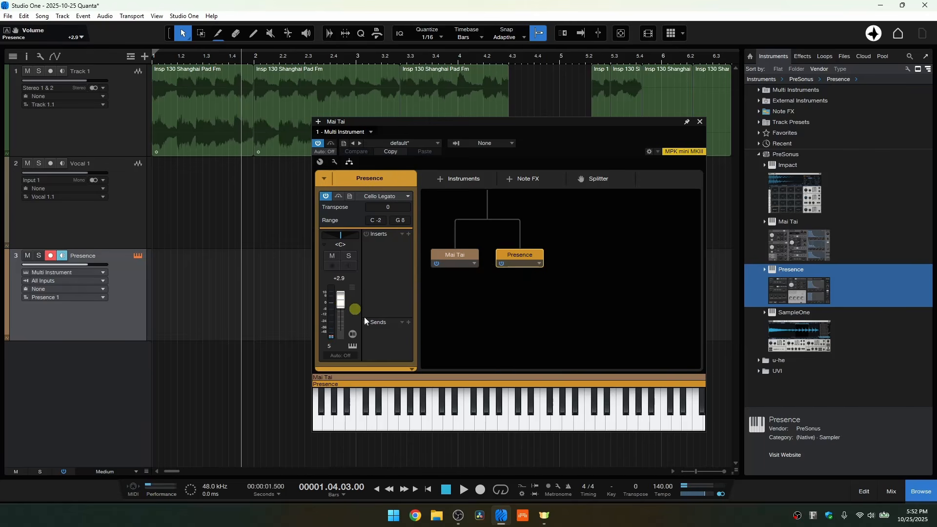
- Play descending notes on the multi instrument's keyboard to hear the rebalanced pad and cello
click(481, 428)
click(426, 427)
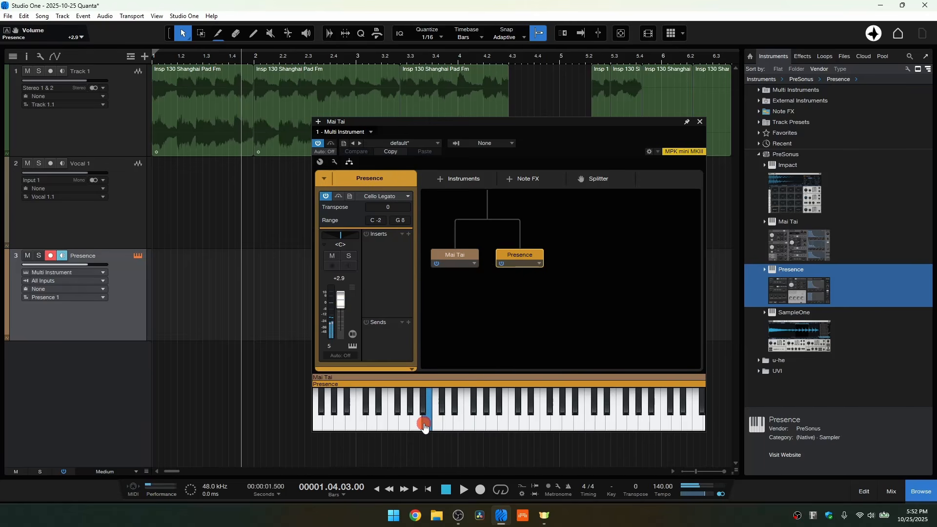
click(393, 424)
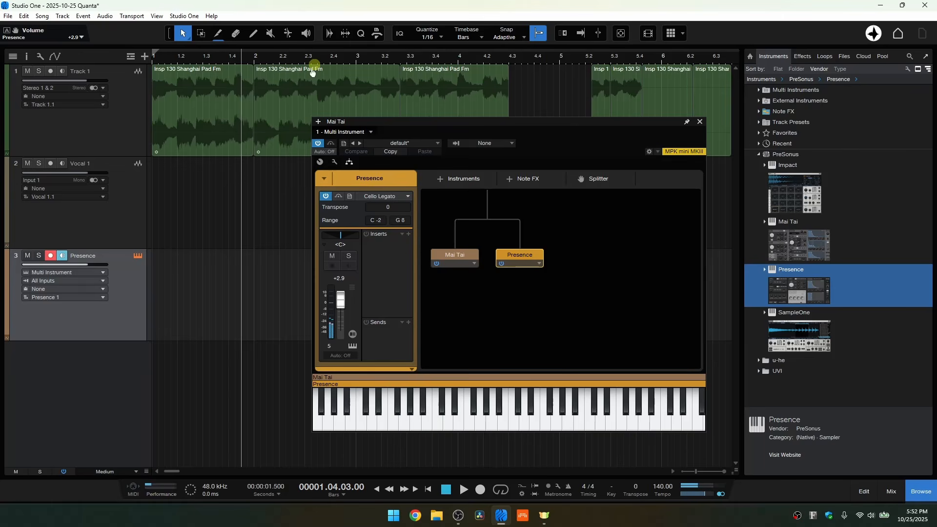
- Add the u-he Hive synth as a third layer of the multi instrument, load its Cloud M9 preset, and close its editor
click(441, 176)
click(440, 180)
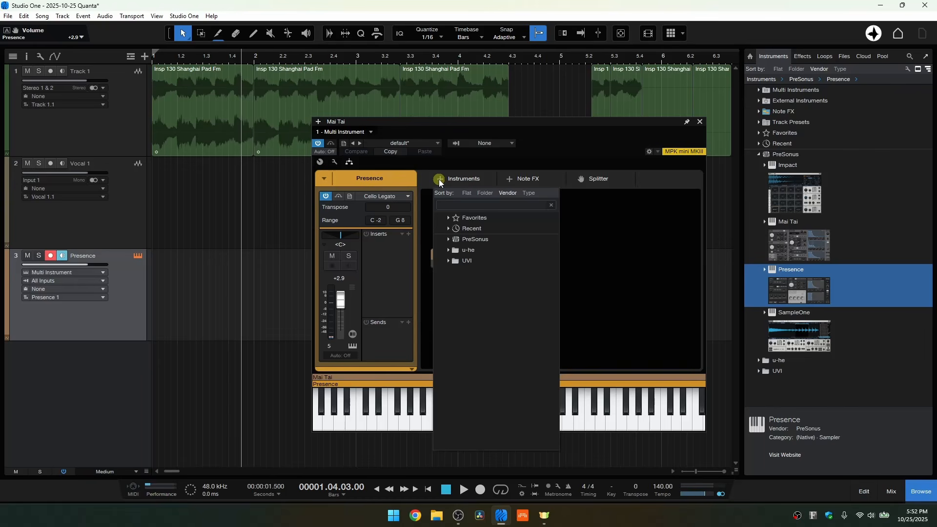
text(hive)
click(440, 179)
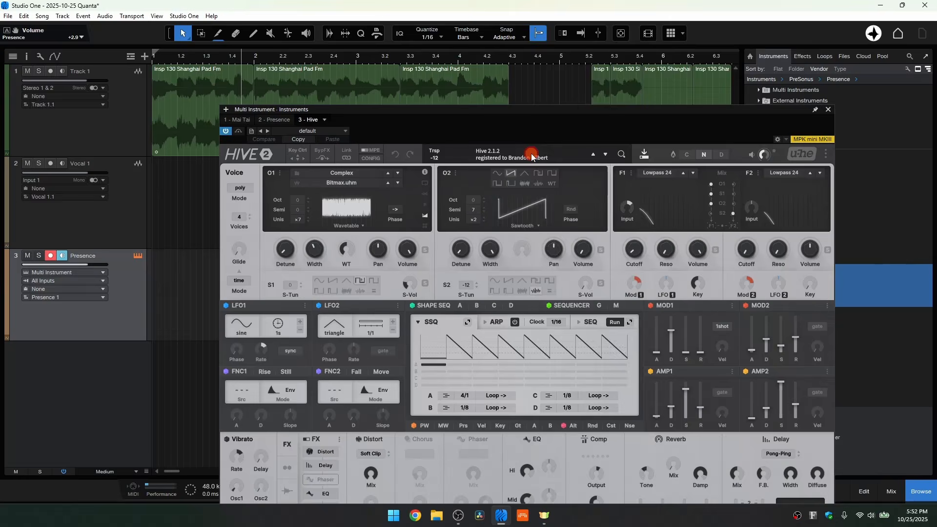
click(530, 155)
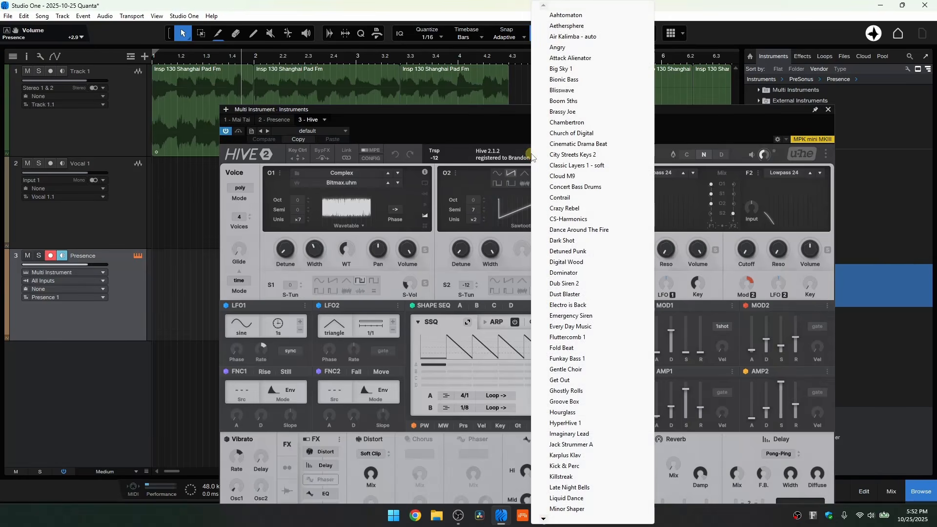
click(564, 176)
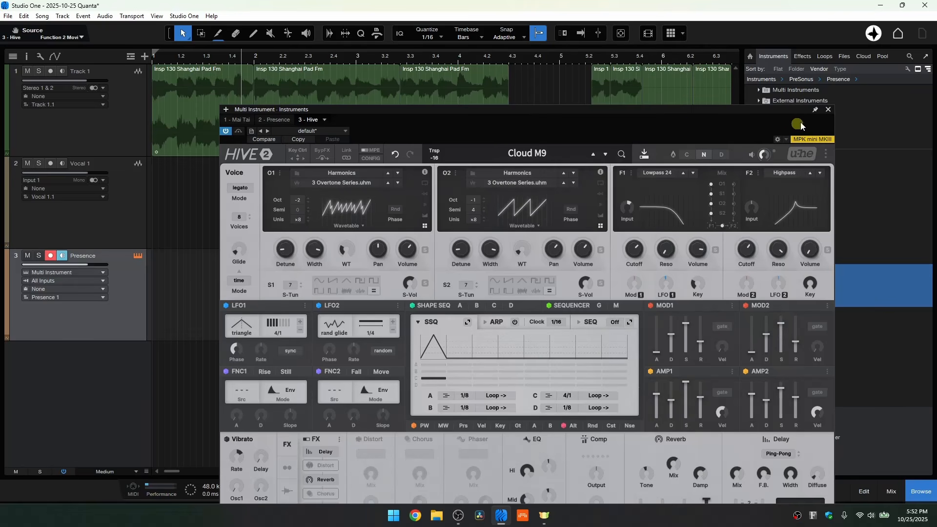
click(830, 111)
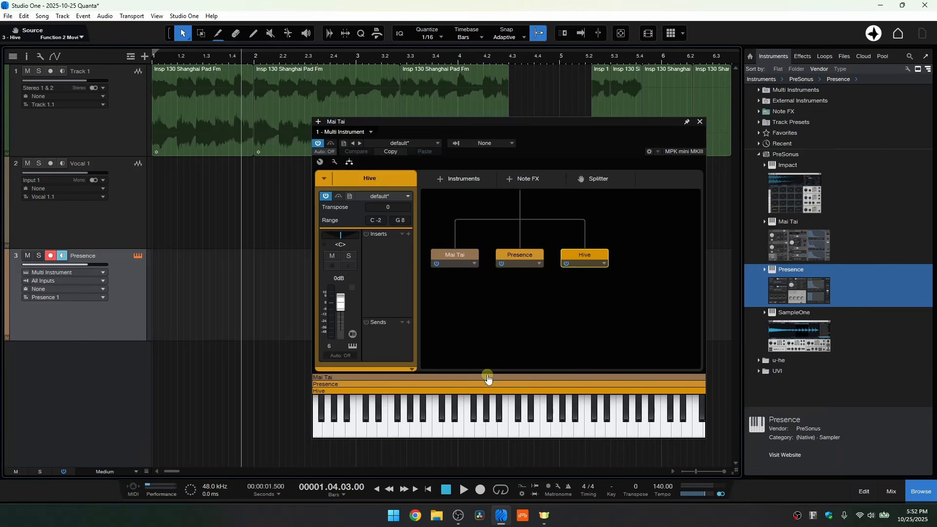
- Audition the combined Mai Tai, Presence and Hive layers with a higher and a lower note
click(538, 430)
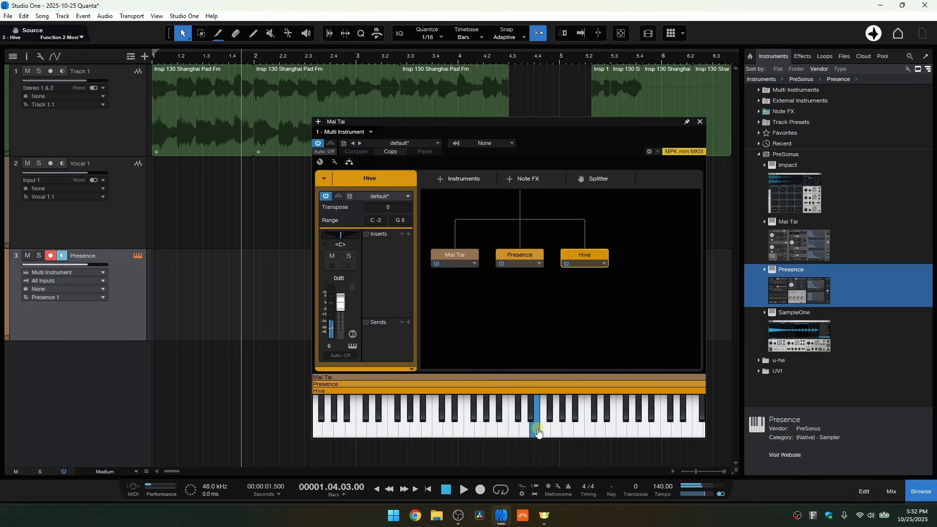
click(455, 432)
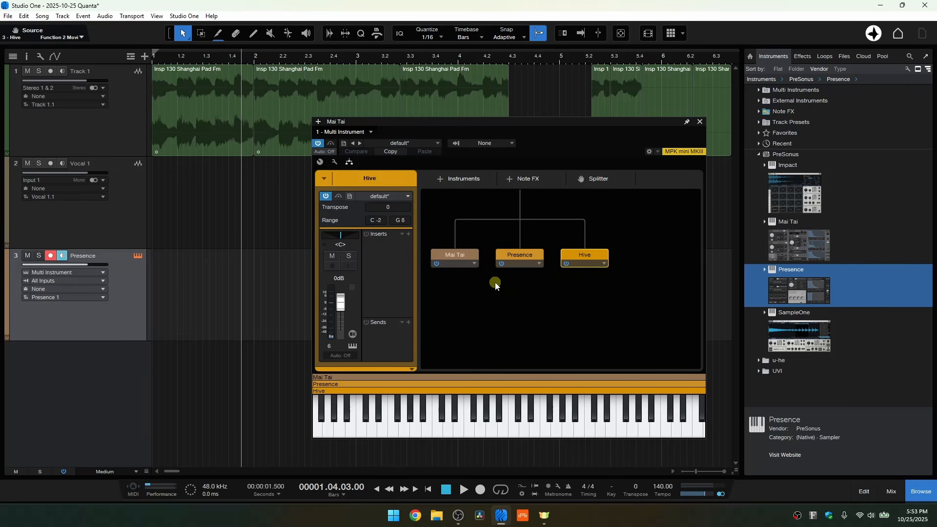
- Show the multi instrument's layer channels in the mixer, with the browser hidden, and set Presence to +1.7 dB and Hive to -1.7 dB
click(701, 122)
click(924, 493)
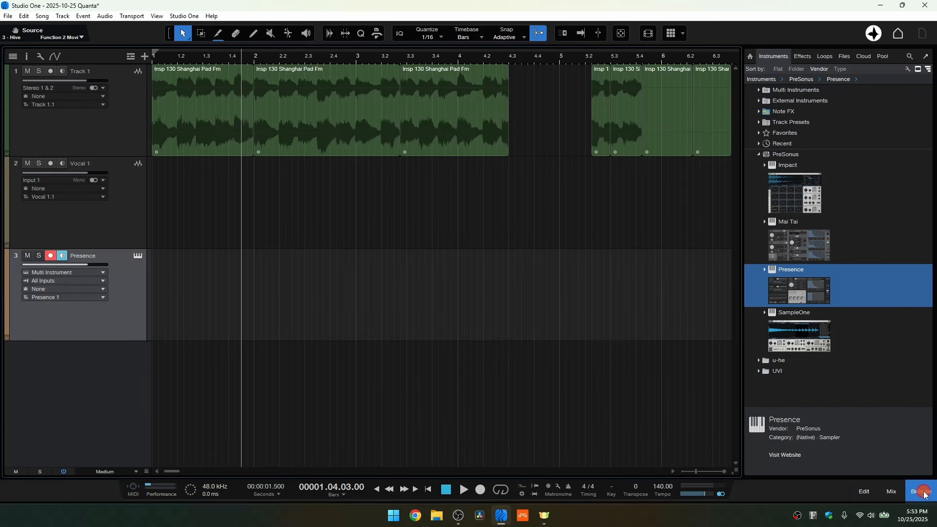
click(894, 491)
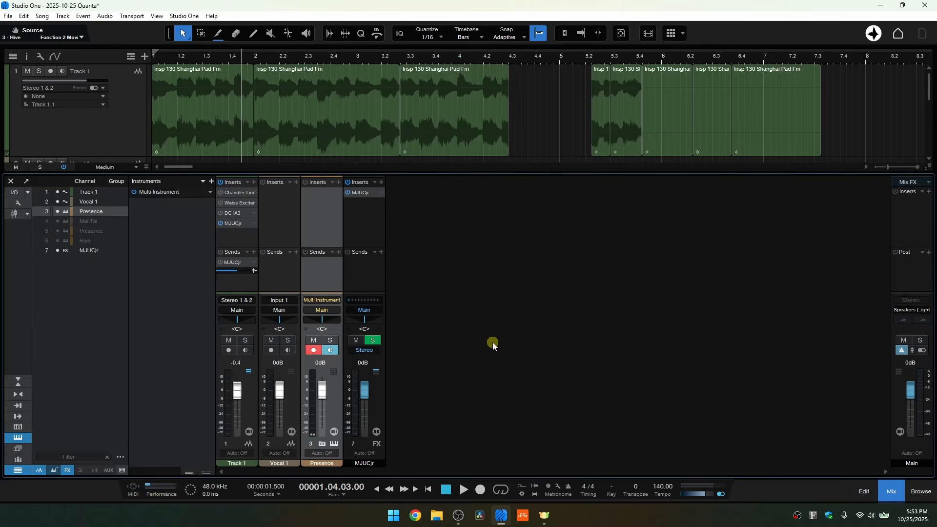
click(321, 445)
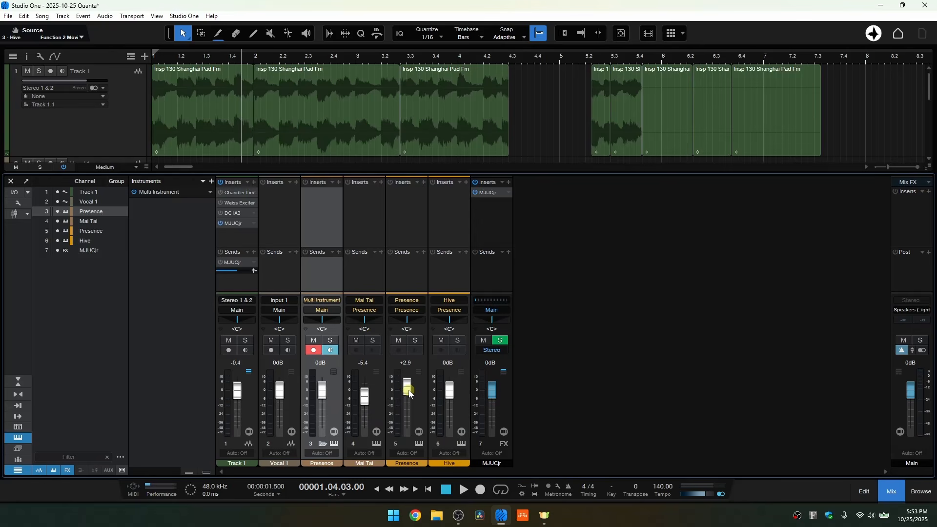
drag(409, 395, 450, 394)
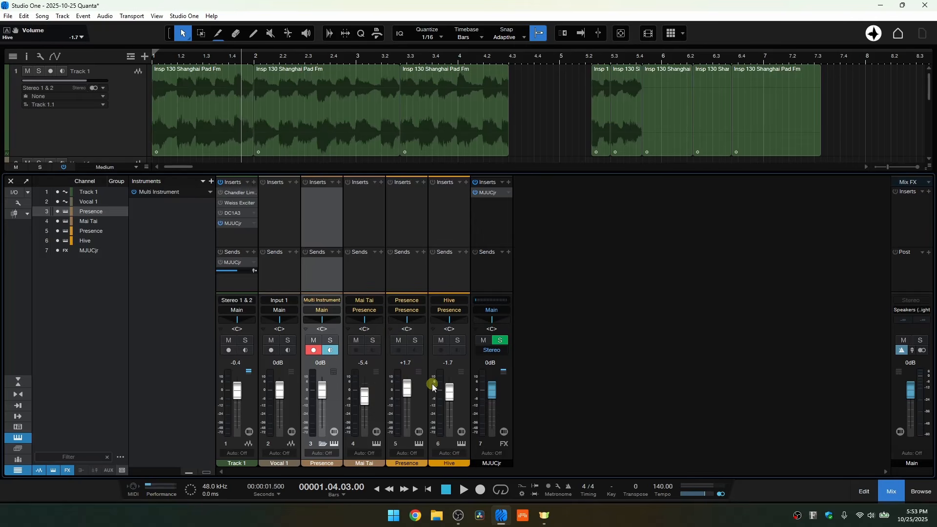
- Review the Mai Tai, Presence and Hive layer levels in the multi instrument's editor, and close it
click(335, 443)
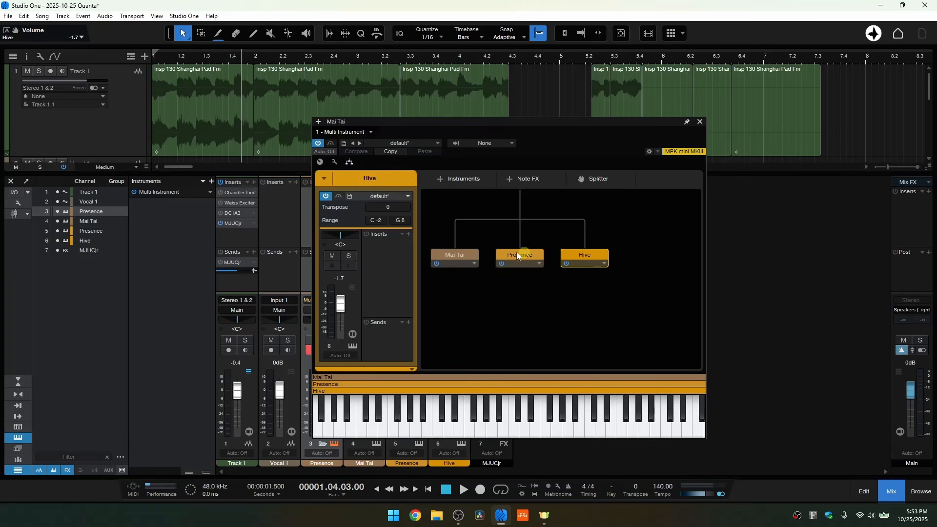
click(459, 254)
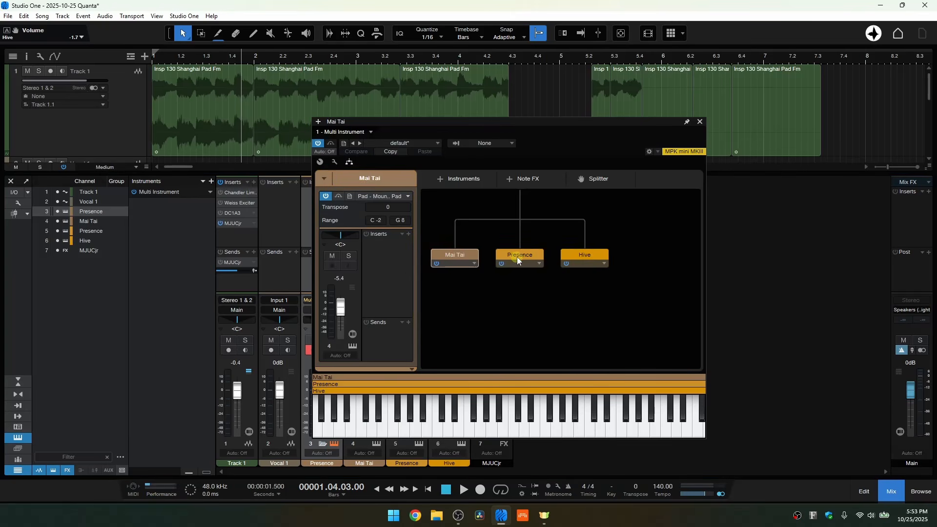
click(518, 257)
click(581, 258)
click(519, 255)
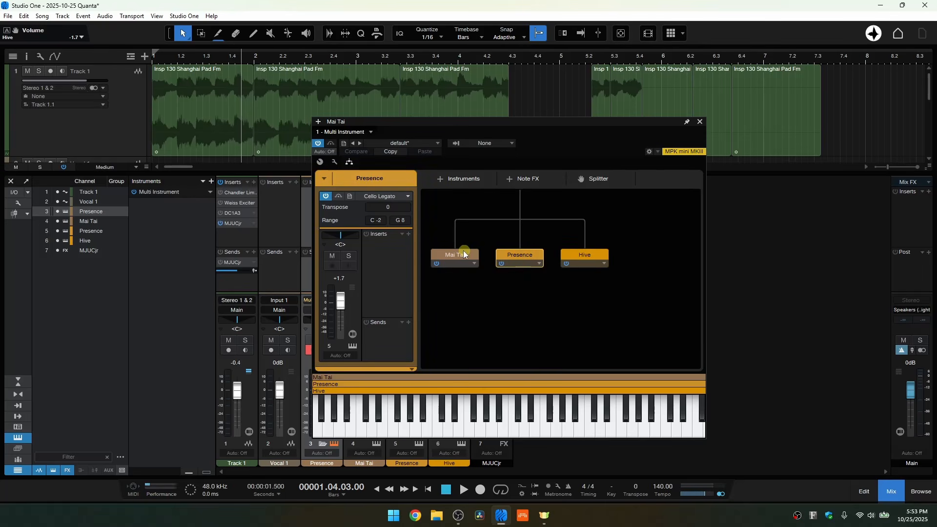
click(460, 254)
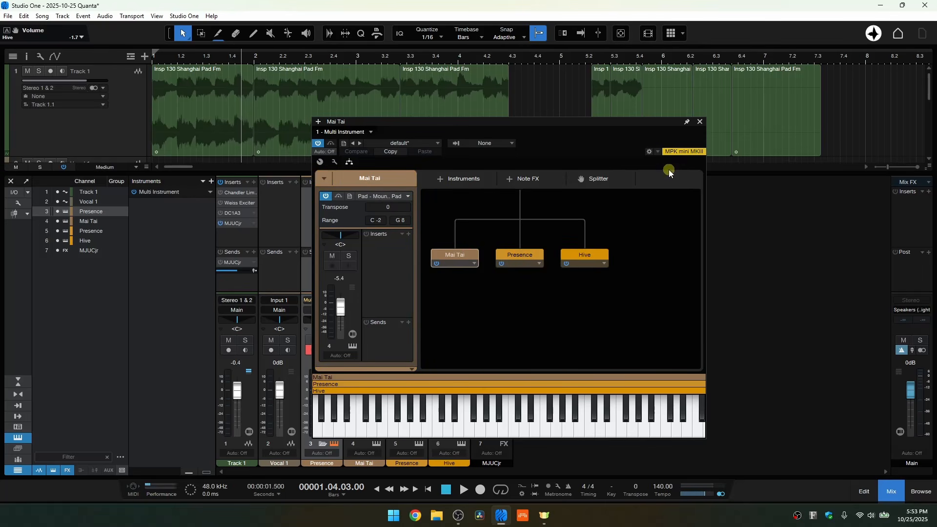
click(701, 123)
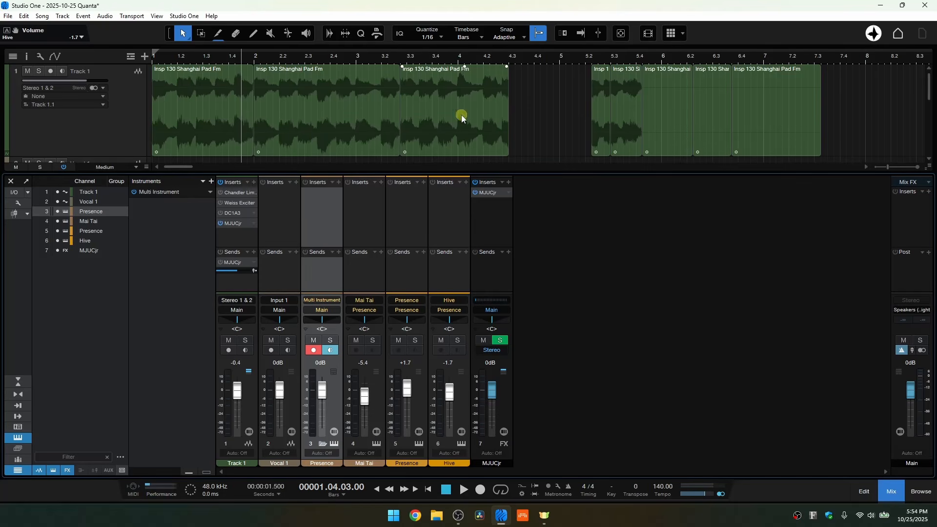
- Enlarge the arrangement area above the mixer, and open and close the multi instrument's editor from the Presence track
drag(557, 175, 544, 256)
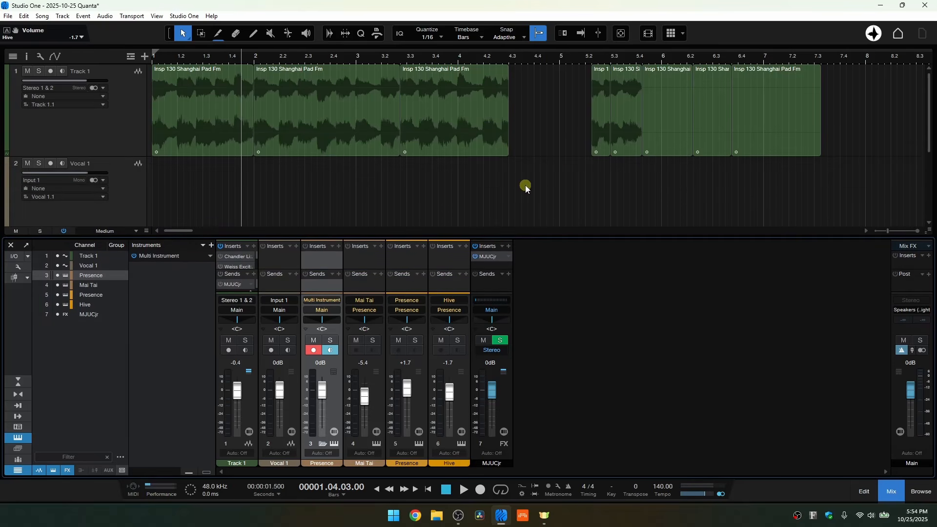
scroll(526, 175, down, 1)
scroll(525, 175, down, 3)
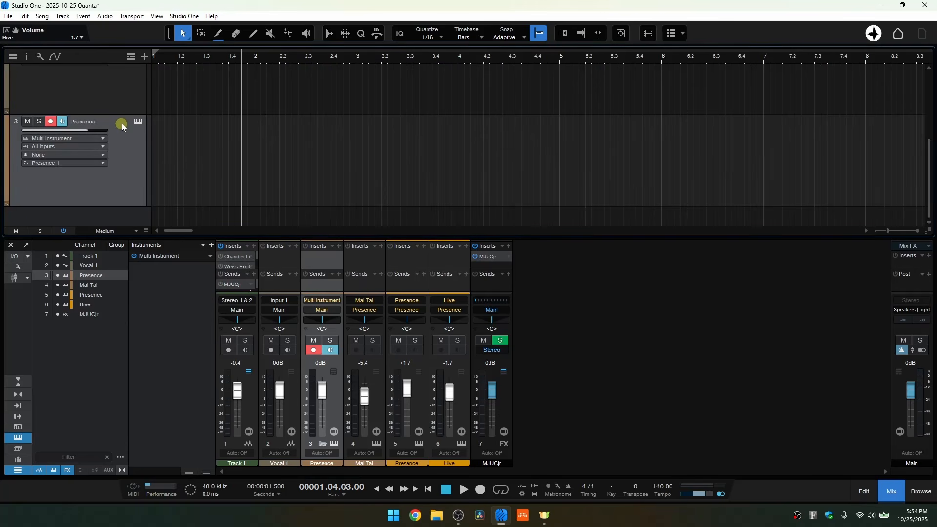
click(137, 122)
click(137, 122)
- Remove only the Presence track, toggle the multi instrument's layer channels in the mixer, and undo the removal
click(129, 174)
right_click(128, 177)
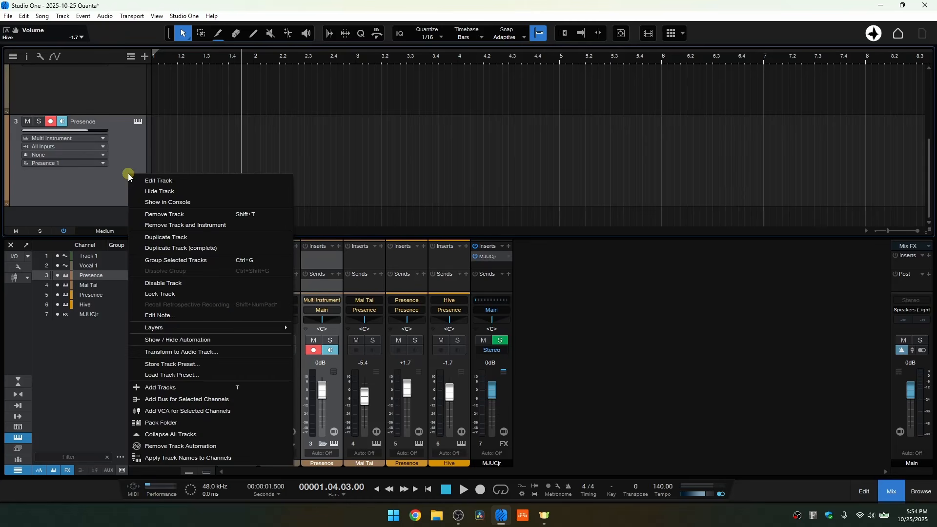
click(259, 214)
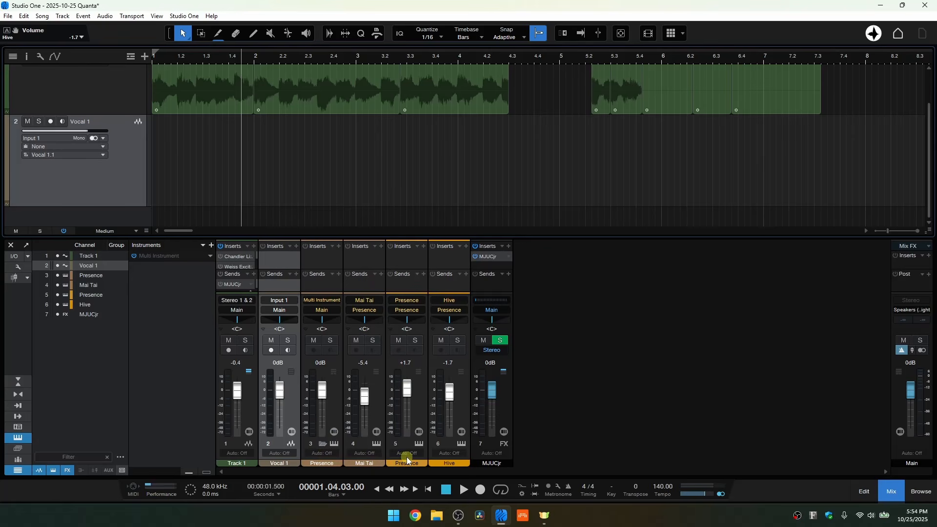
click(322, 444)
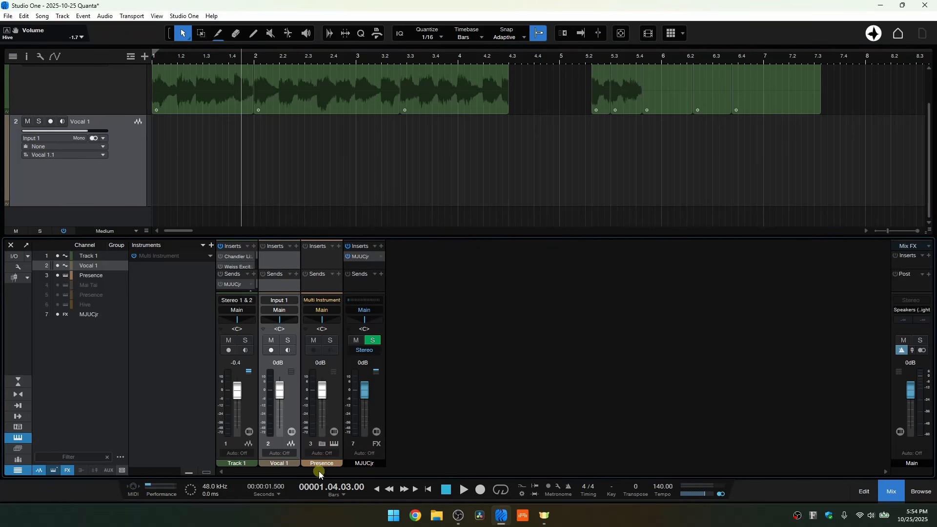
click(323, 444)
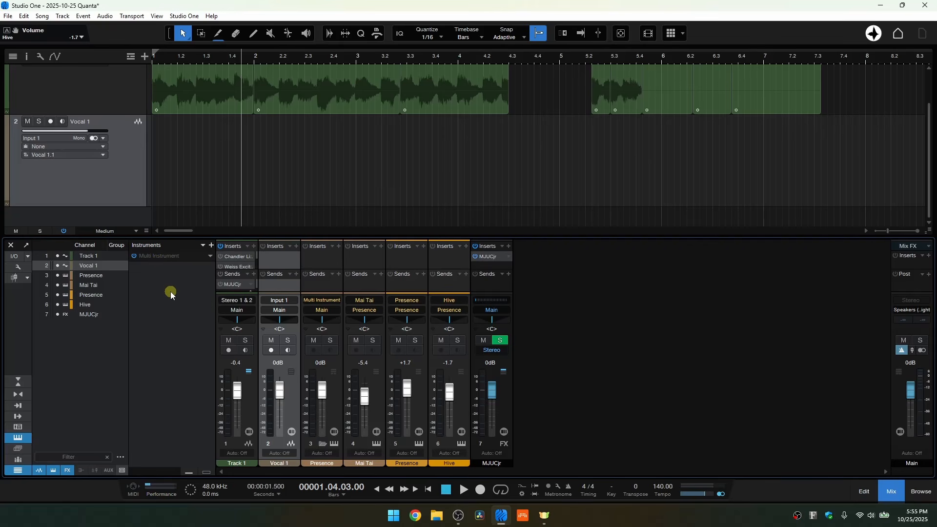
key(Right)
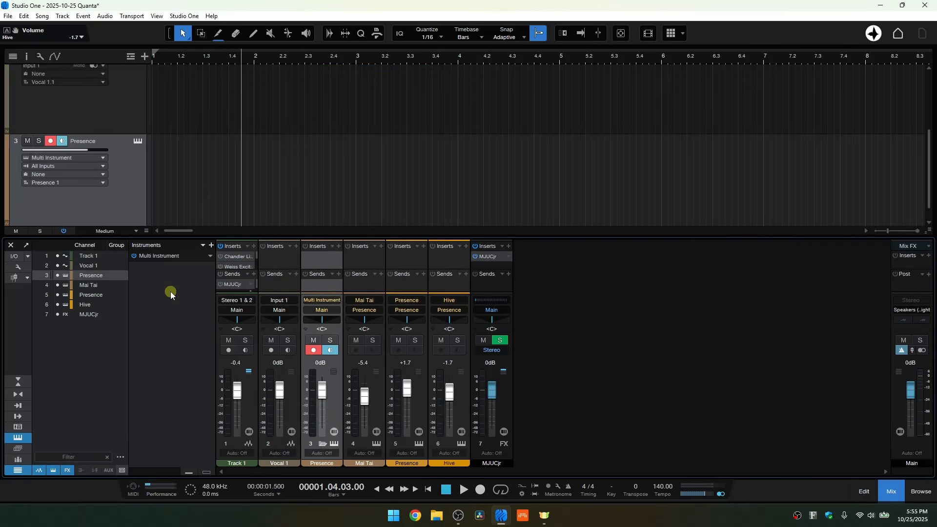
- Remove the Presence track together with its multi instrument
click(122, 179)
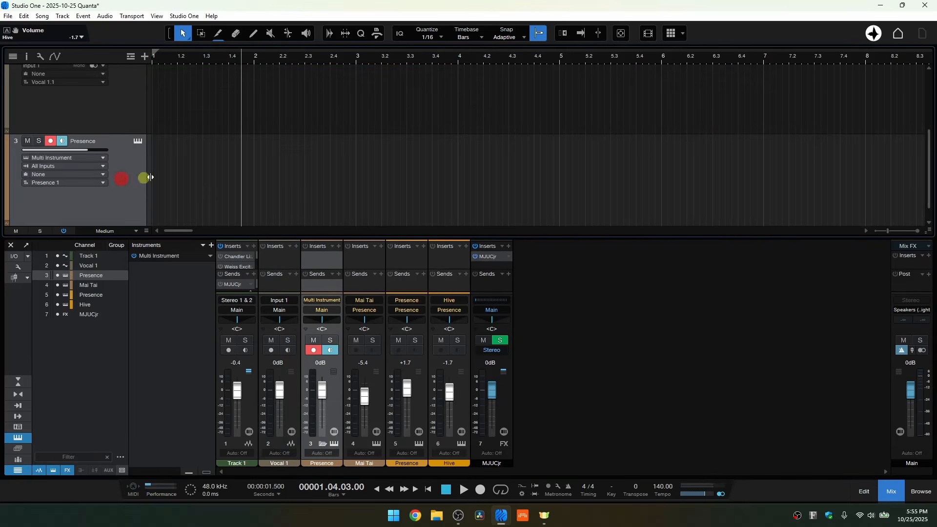
right_click(124, 172)
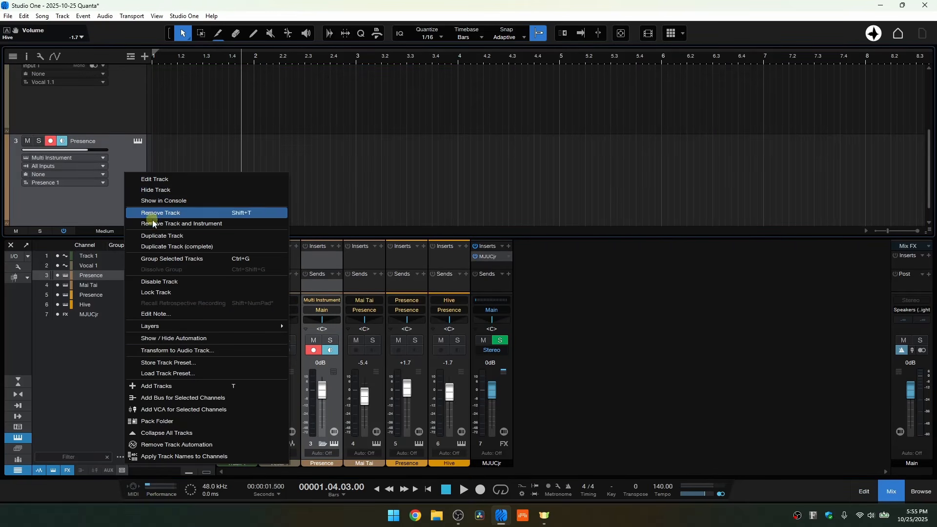
click(241, 225)
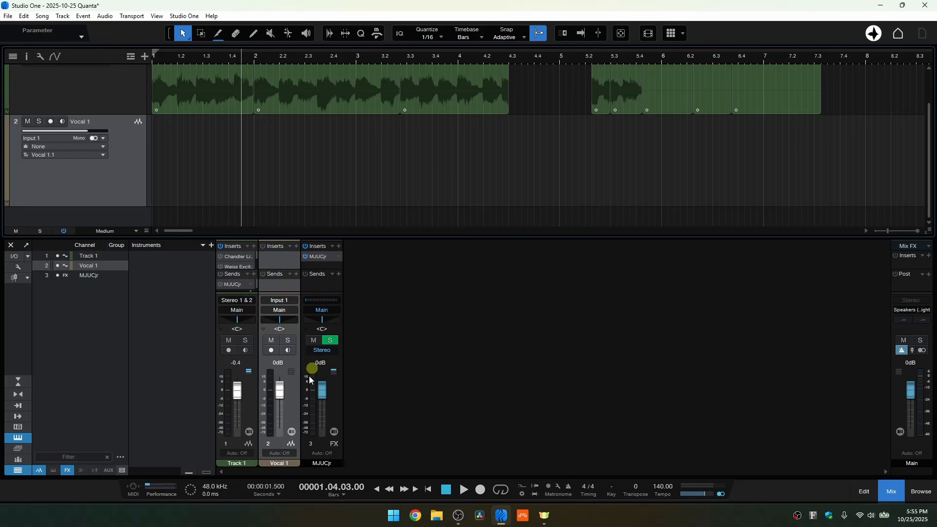
- Undo the removal of the Presence track and its instrument, and remove both again
key(ctrl+z)
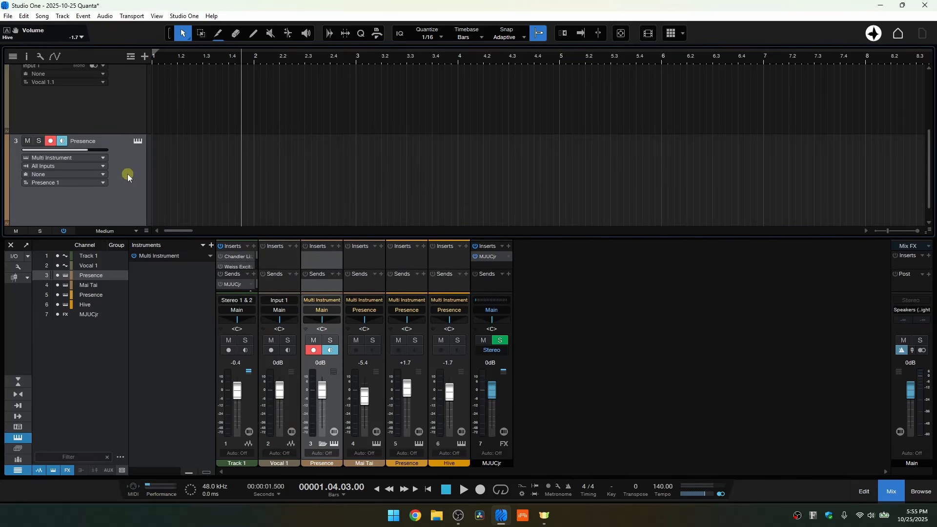
key(ctrl+z)
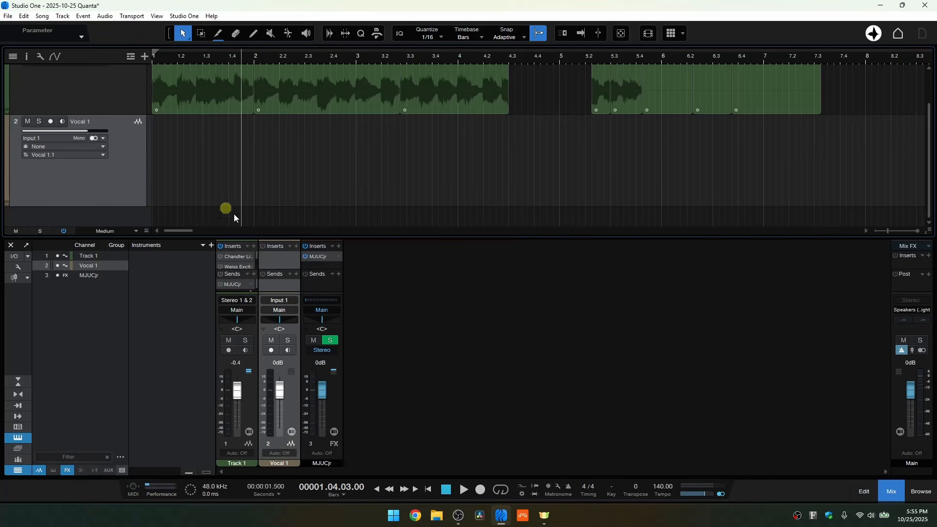